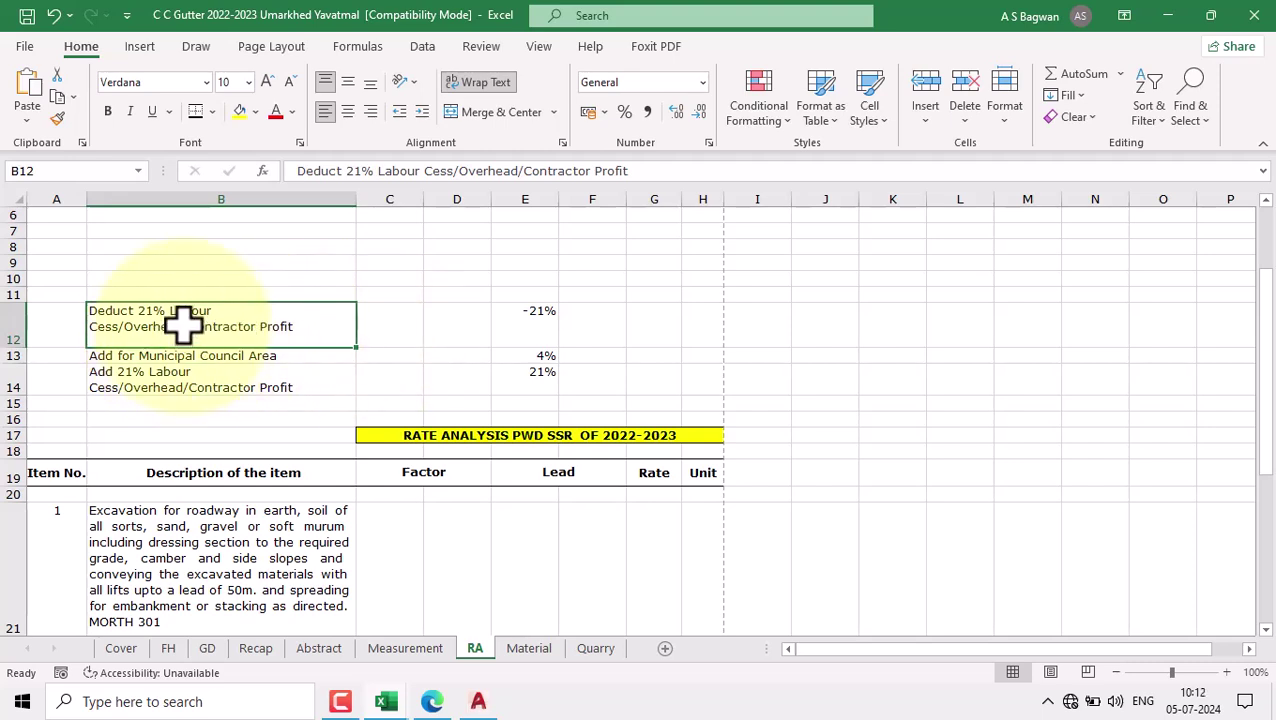
# Step: Add the word "Charges" after "Overhead" in the 21% labour cess descriptions in B12 and B14
pyautogui.doubleClick(183, 322)
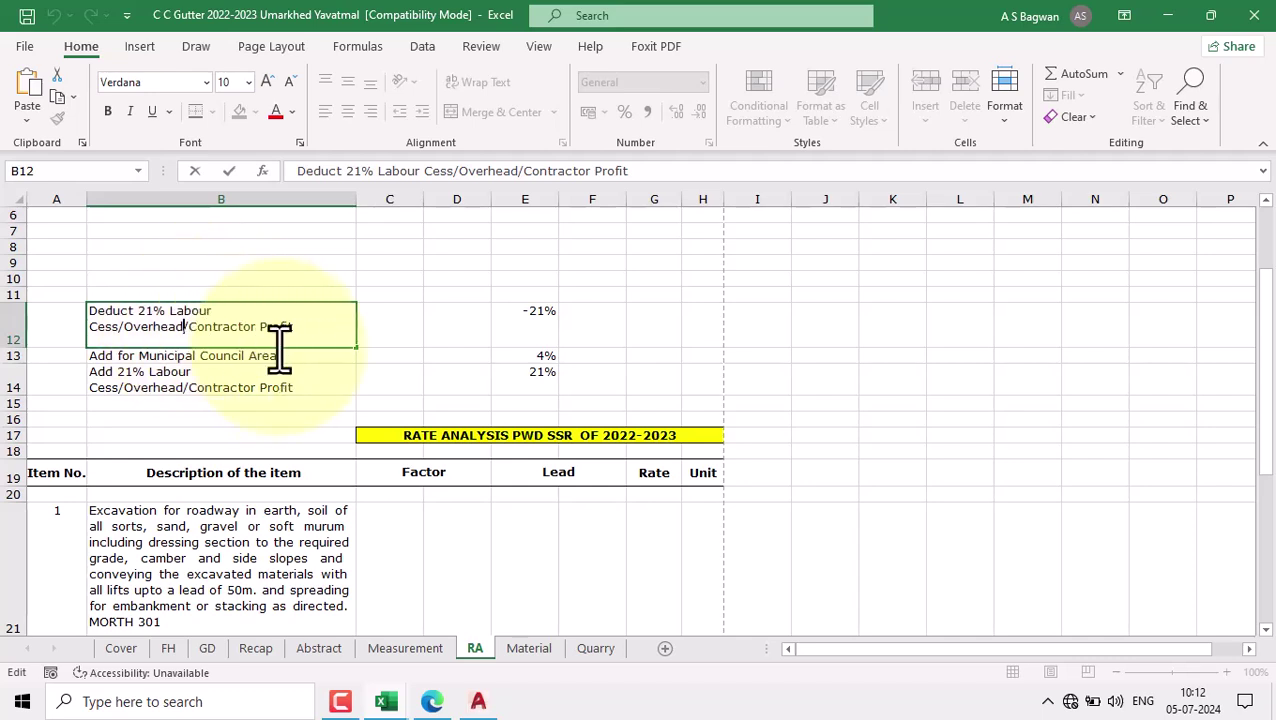
pyautogui.write('Charges')
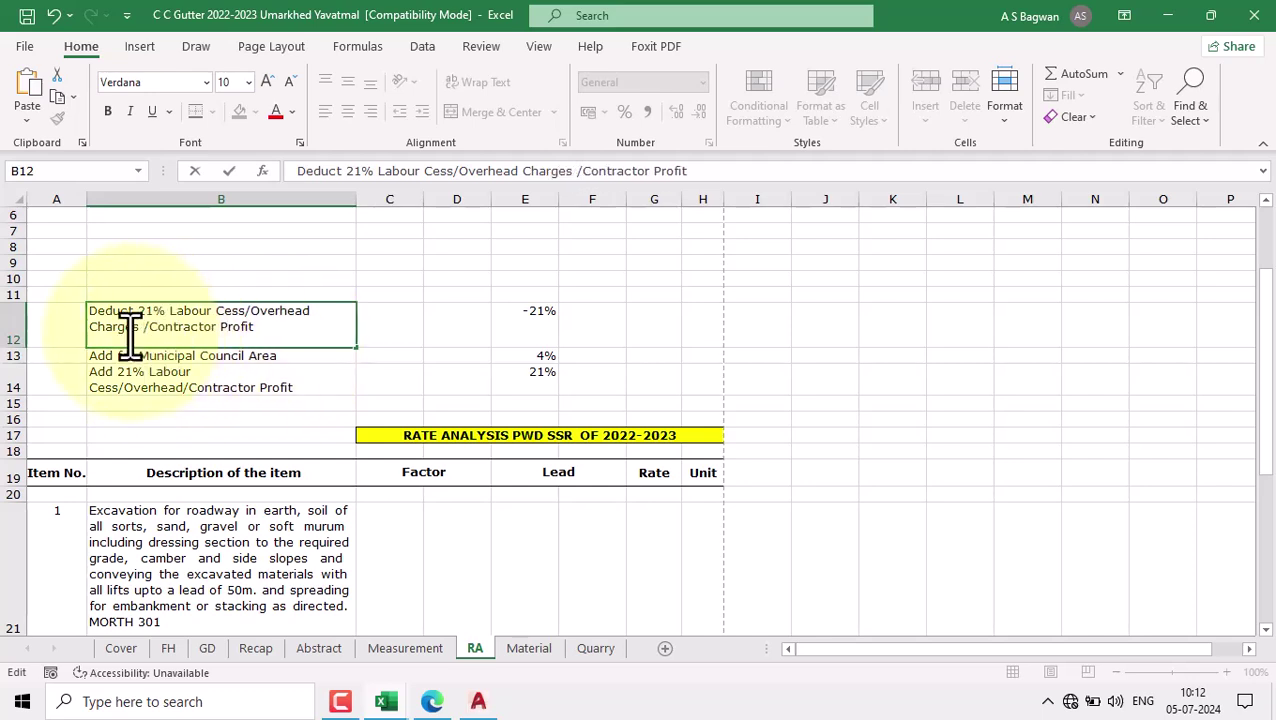
pyautogui.moveTo(140, 330); pyautogui.dragTo(63, 327)
pyautogui.hotkey('ctrl', 'c')
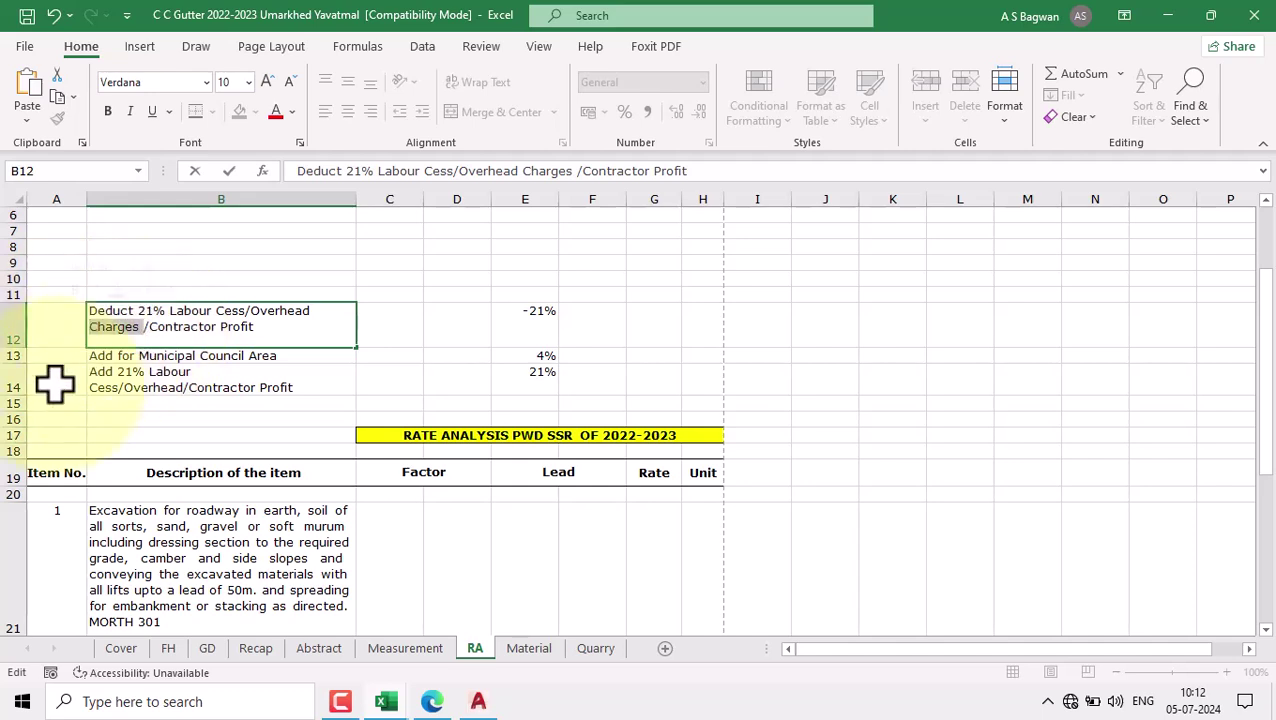
pyautogui.doubleClick(184, 387)
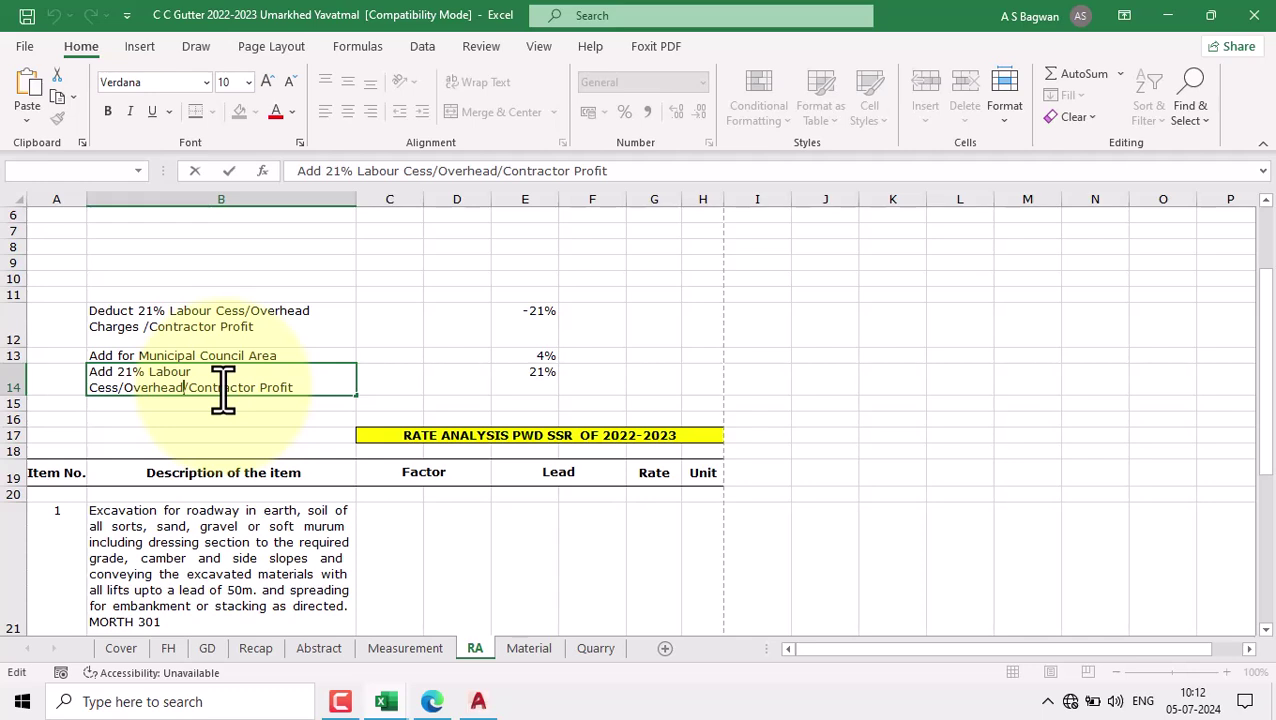
pyautogui.hotkey('ctrl', 'v')
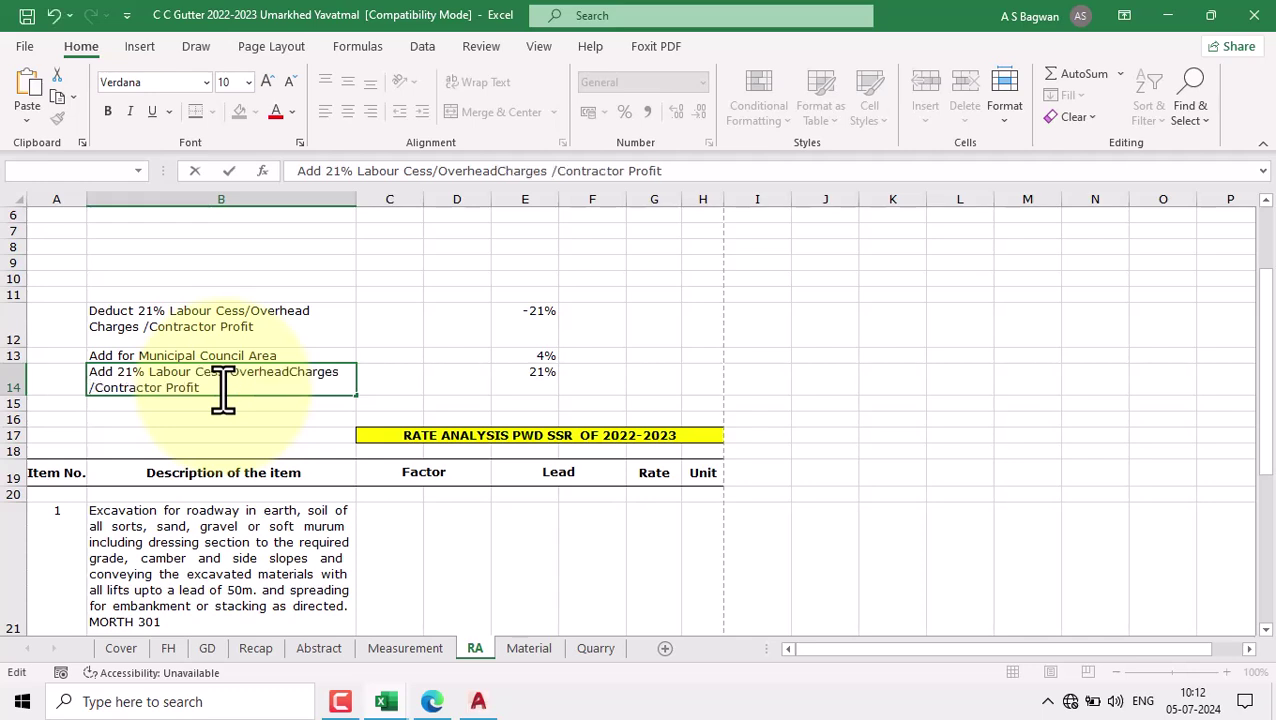
pyautogui.click(775, 356)
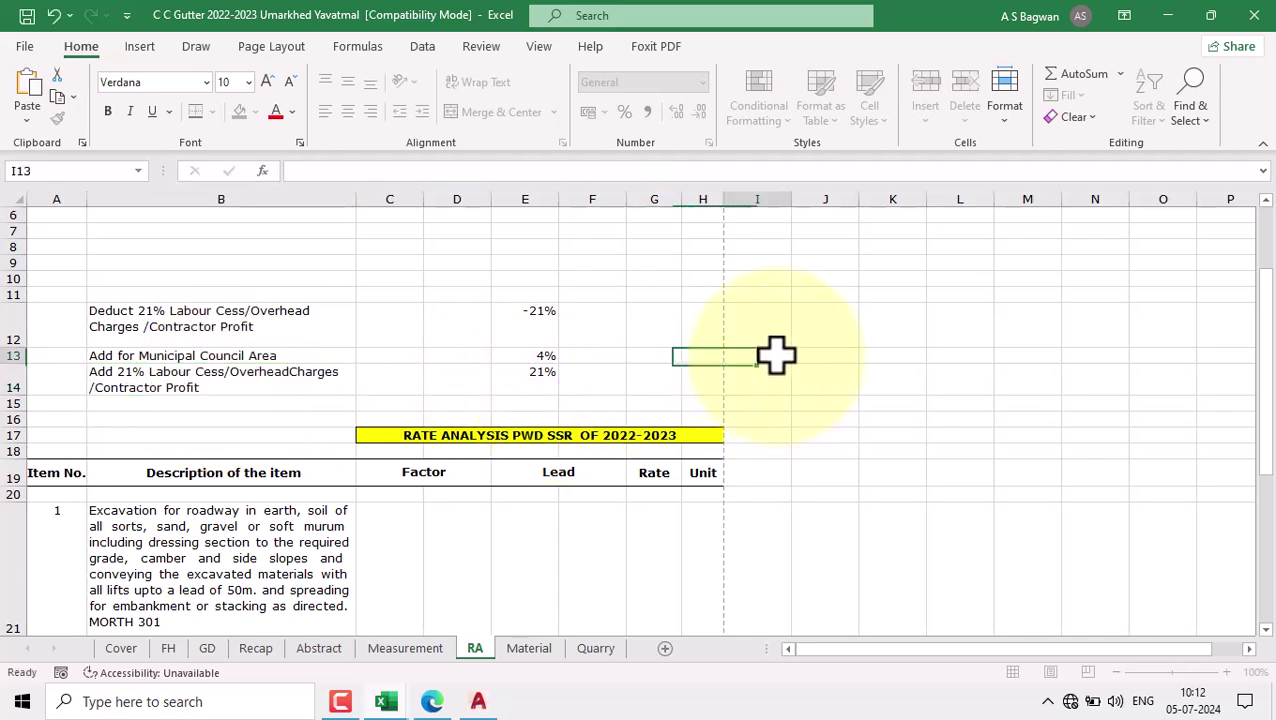
# Step: Reduce the height of row 12 slightly to fit its two-line description
pyautogui.click(203, 326)
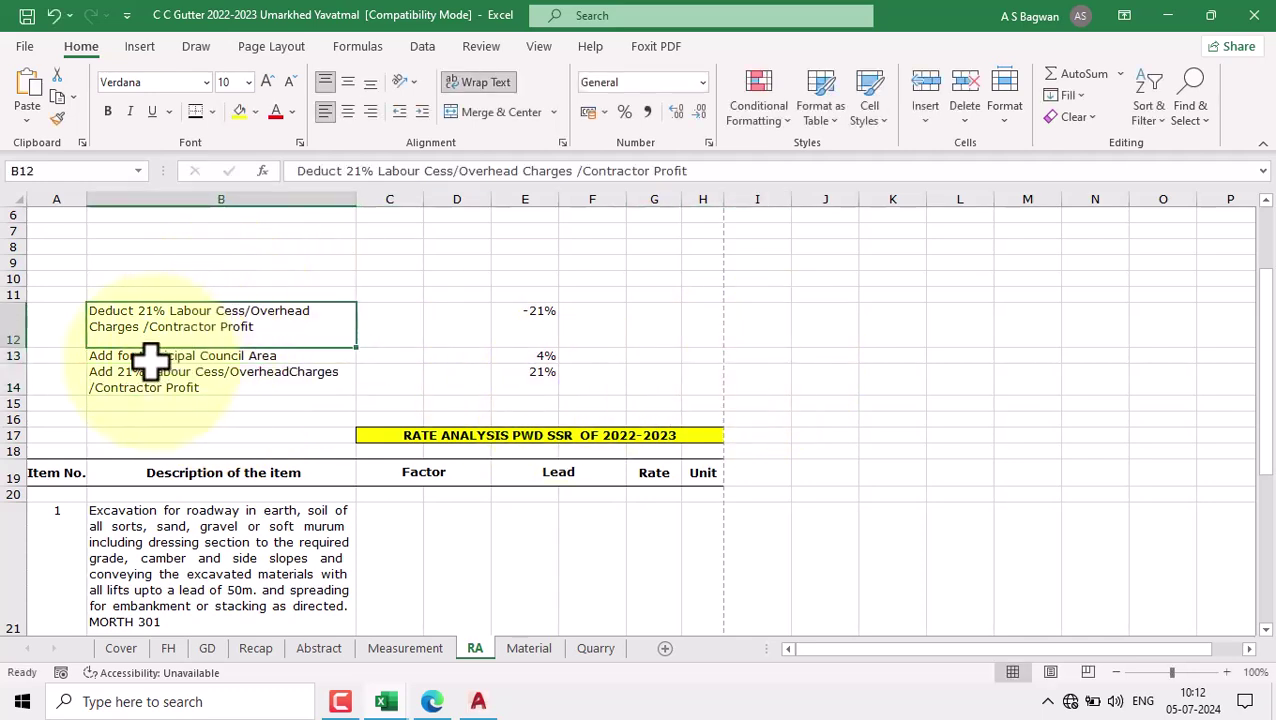
pyautogui.click(10, 333)
pyautogui.click(125, 327)
pyautogui.moveTo(17, 342); pyautogui.dragTo(23, 339)
# Step: Examine the descriptions and percentages for the deduction, municipal council area and labour cess addition in rows 12 to 14
pyautogui.click(545, 340)
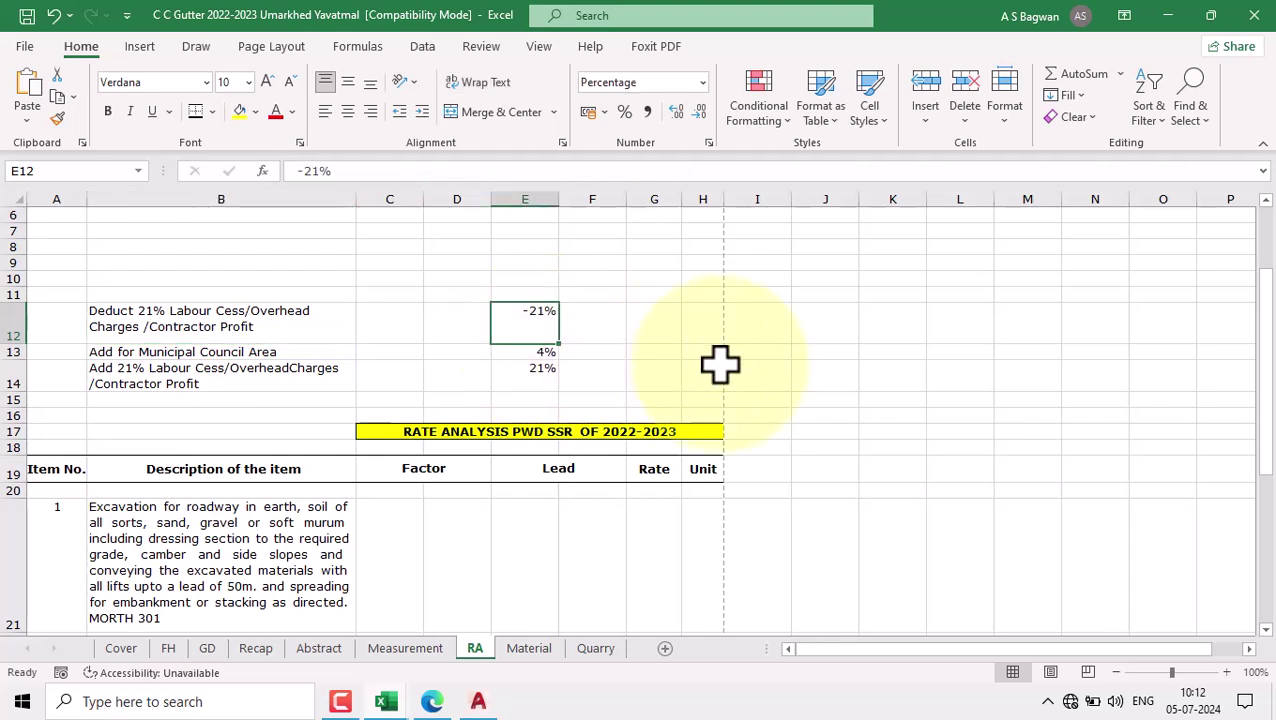
pyautogui.click(295, 351)
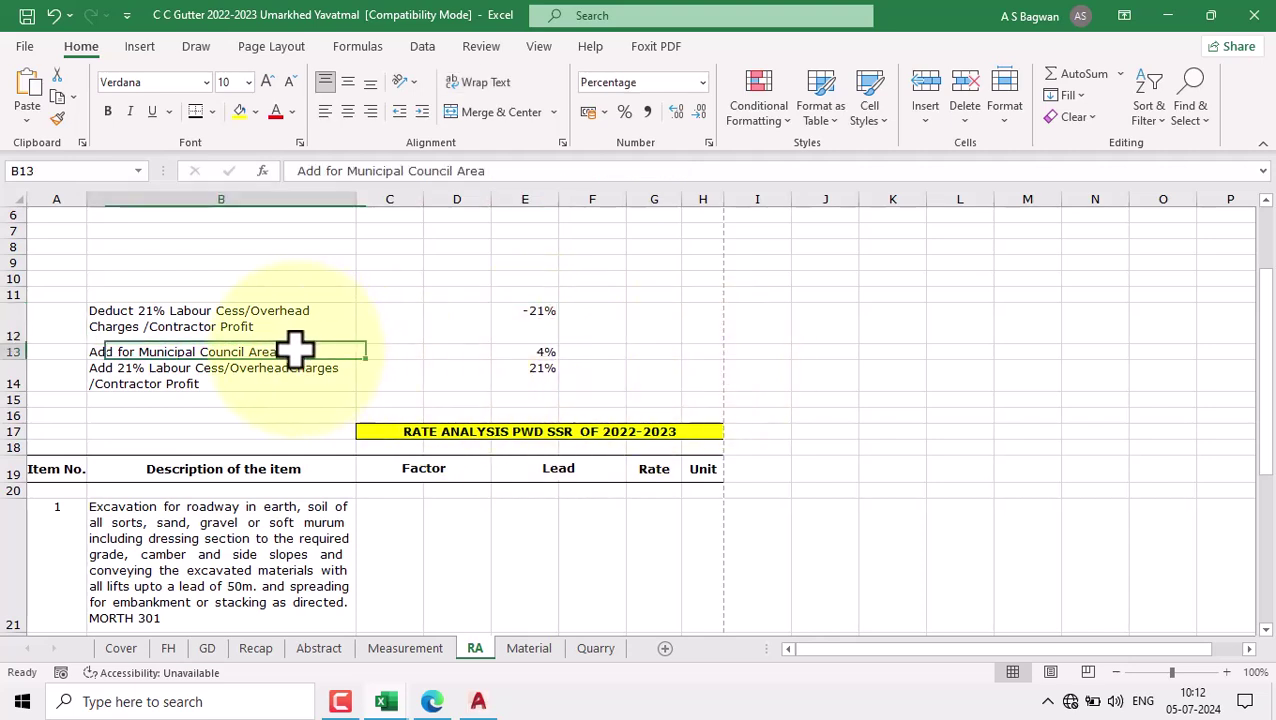
pyautogui.click(540, 350)
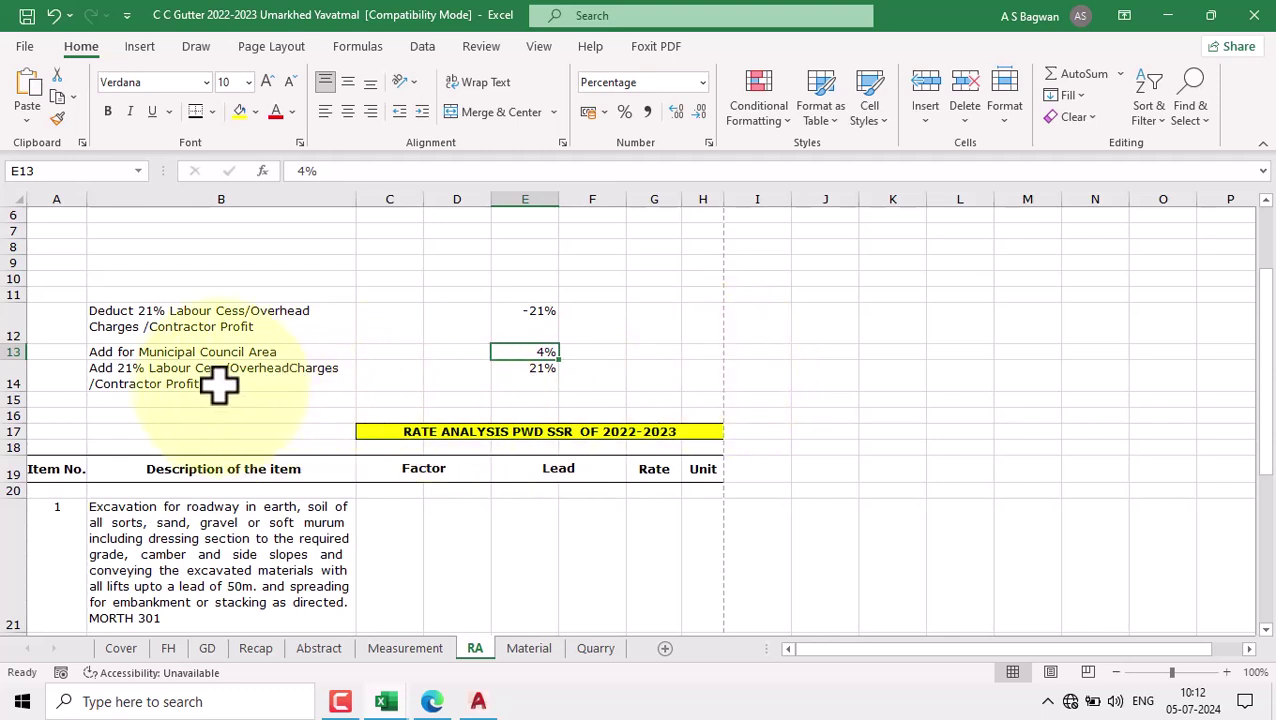
pyautogui.click(180, 326)
pyautogui.click(521, 326)
pyautogui.click(328, 355)
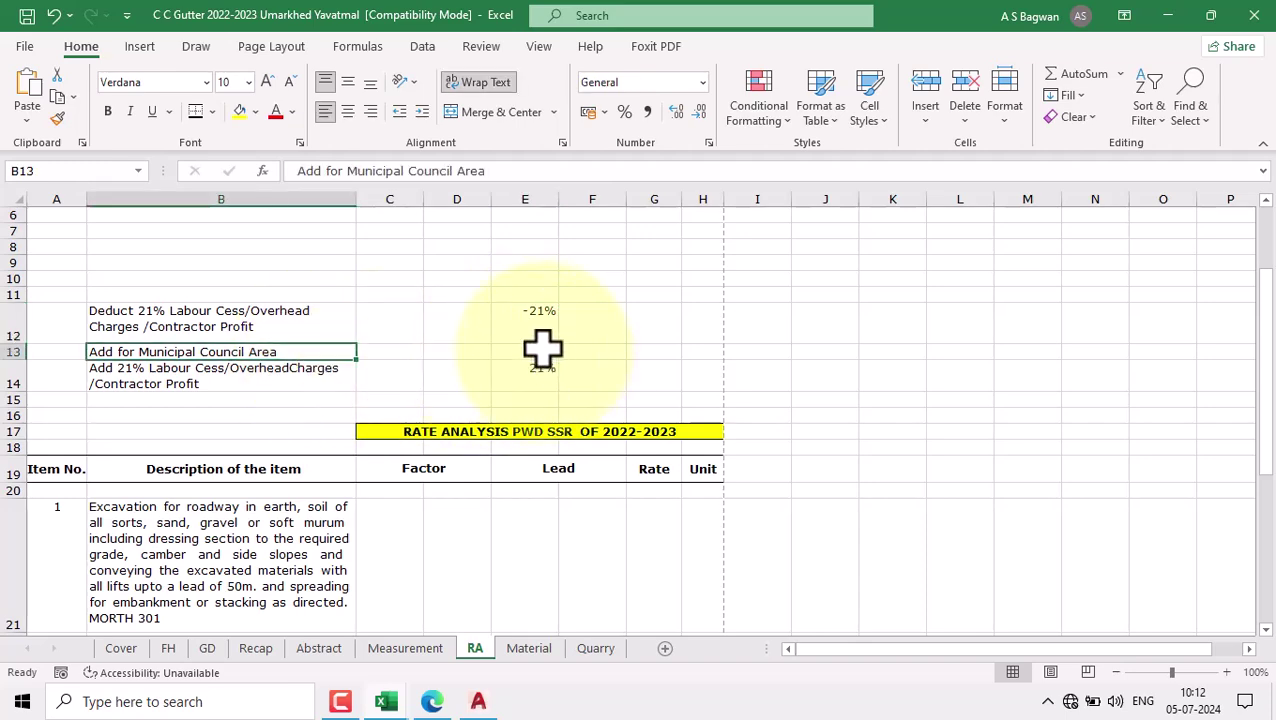
pyautogui.click(541, 350)
pyautogui.click(242, 372)
pyautogui.click(536, 380)
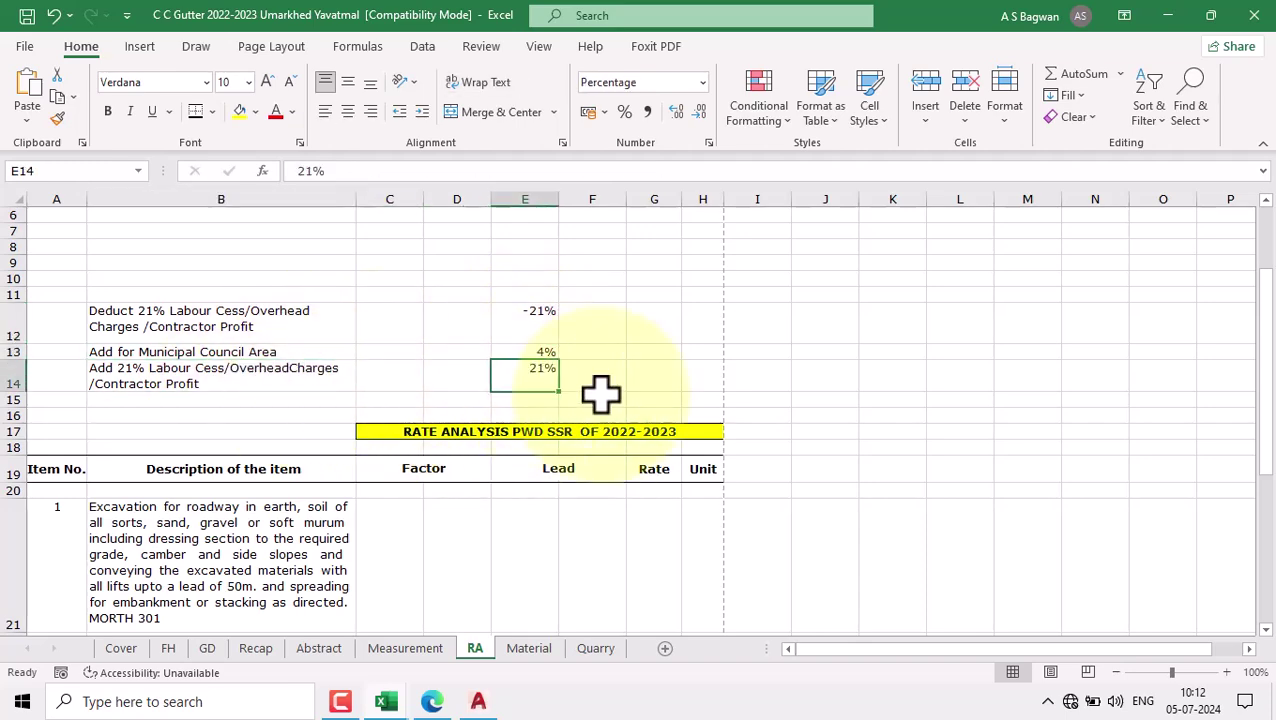
# Step: Link E23 in item 1's deduction row to the deduction percentage with the absolute reference =$E$12
pyautogui.scroll(-2, 620, 430)
pyautogui.scroll(-3, 602, 476)
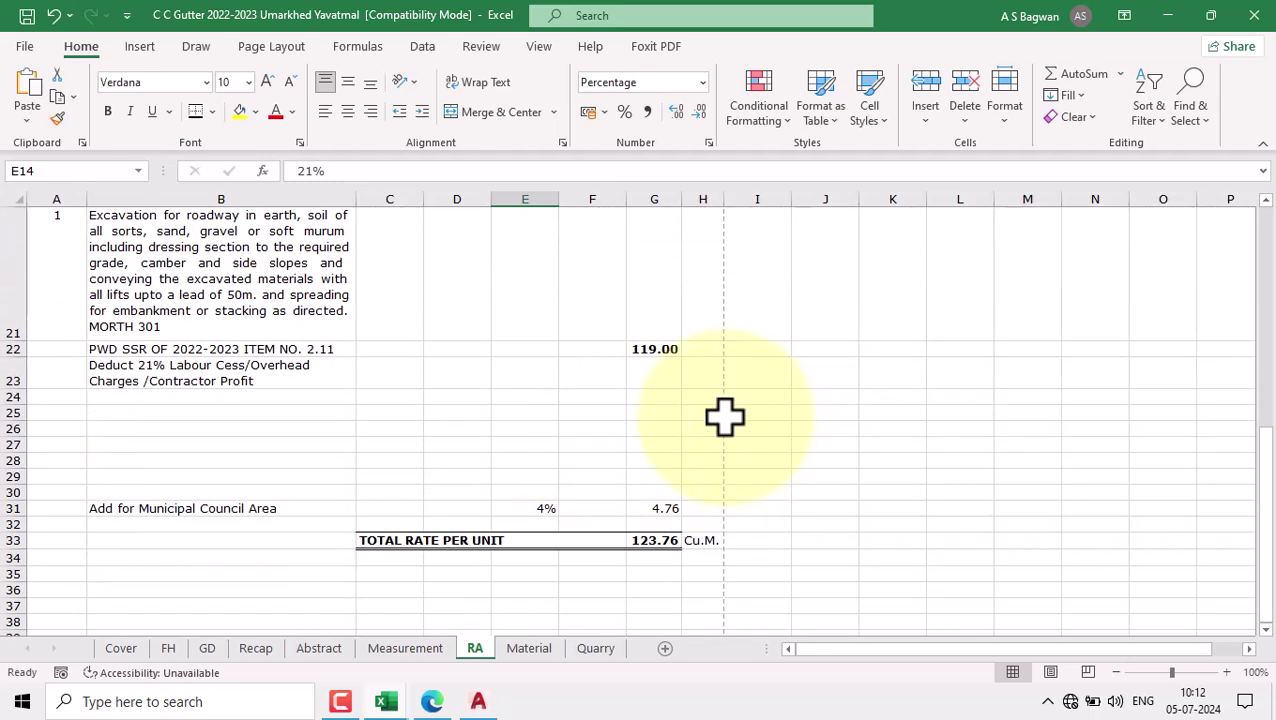
pyautogui.click(262, 375)
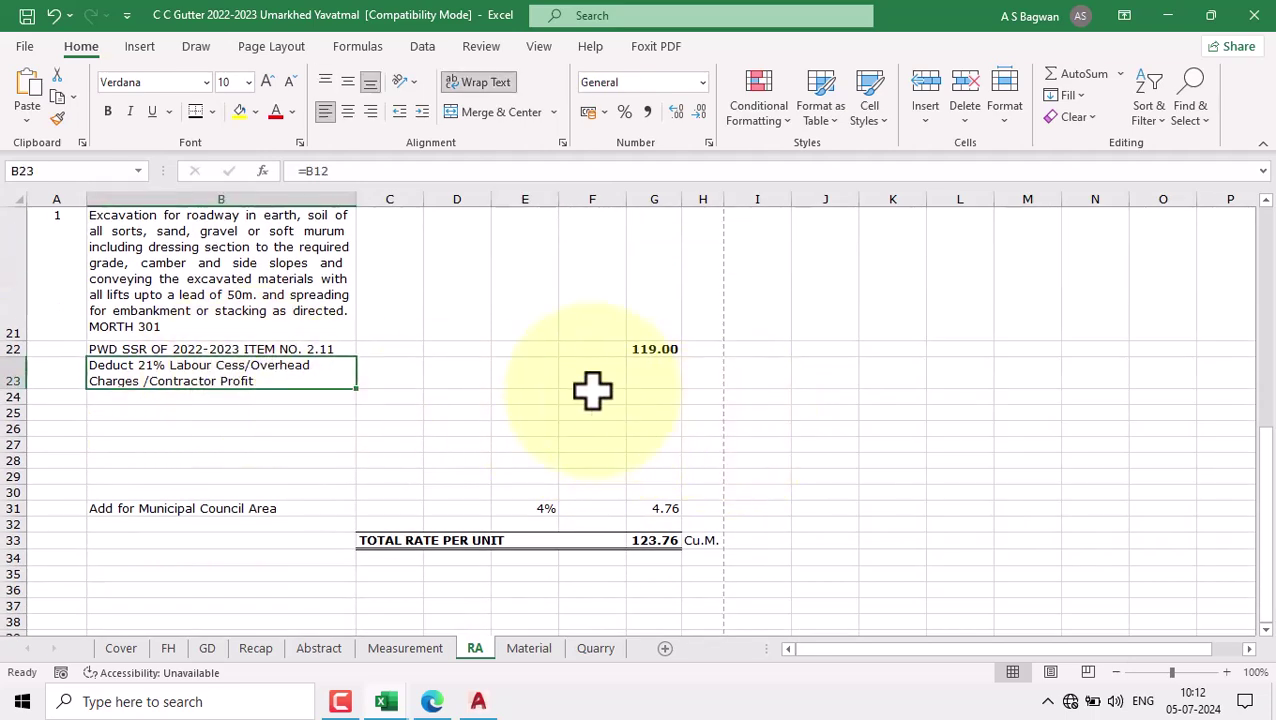
pyautogui.click(541, 380)
pyautogui.write('=')
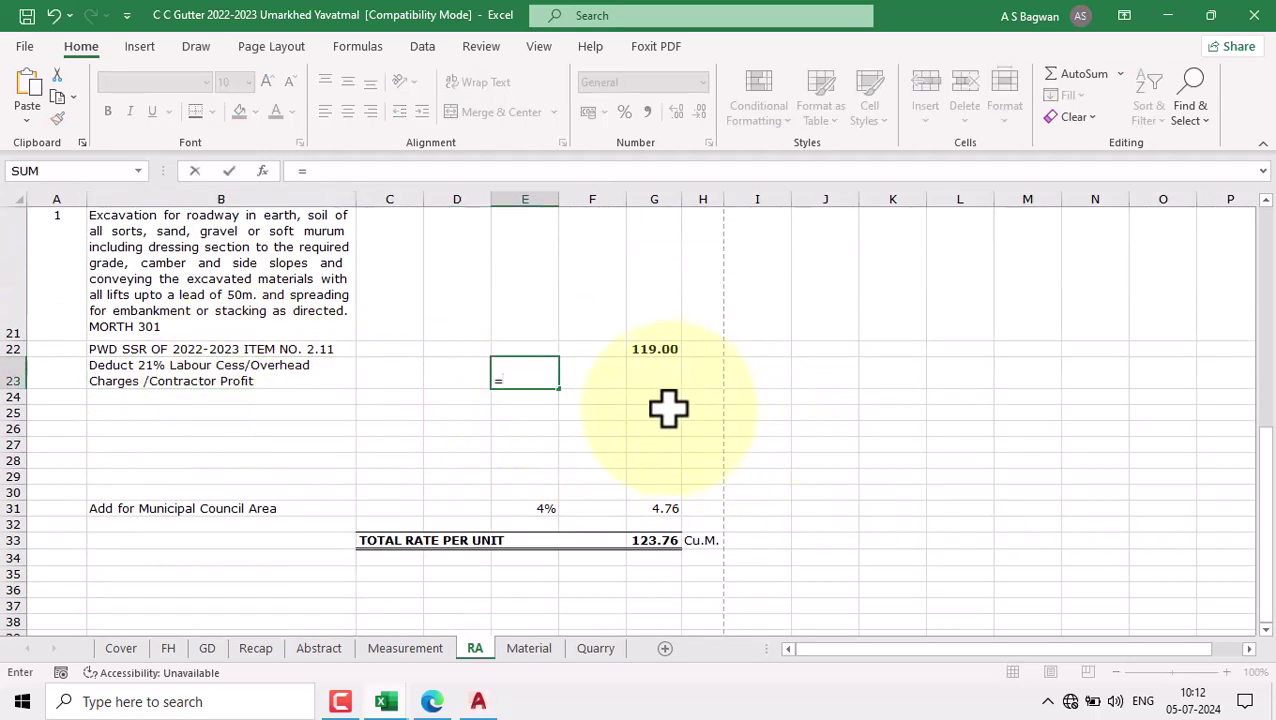
pyautogui.scroll(7, 666, 407)
pyautogui.click(547, 432)
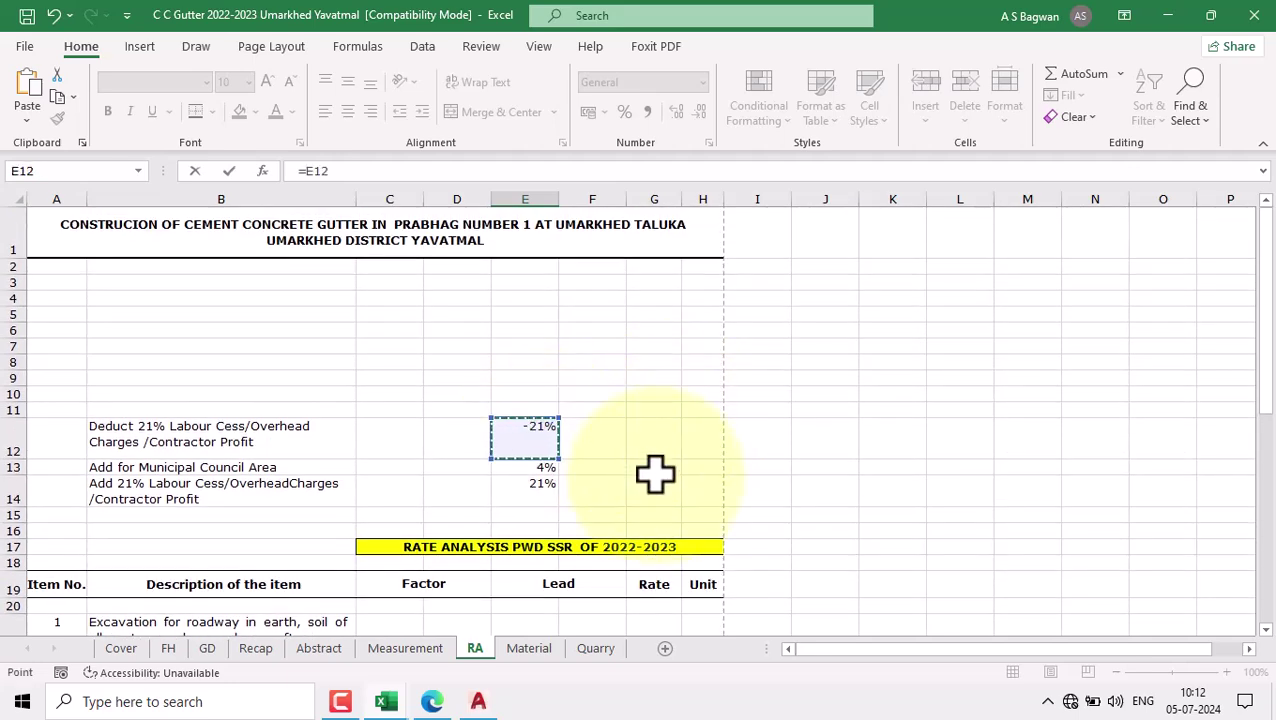
pyautogui.scroll(-6, 655, 474)
pyautogui.press('Return')
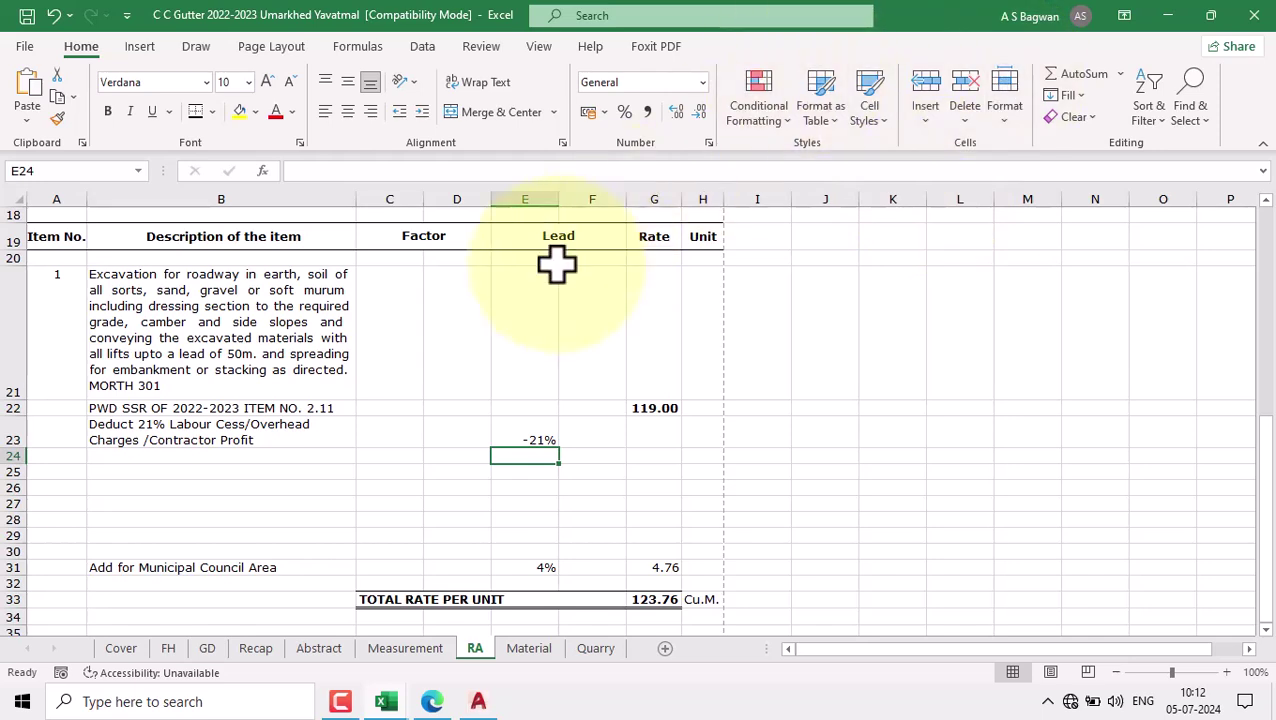
# Step: Top-align cells B23:G31 and make the description link in B23 absolute as =$B$12
pyautogui.moveTo(322, 430); pyautogui.dragTo(667, 567)
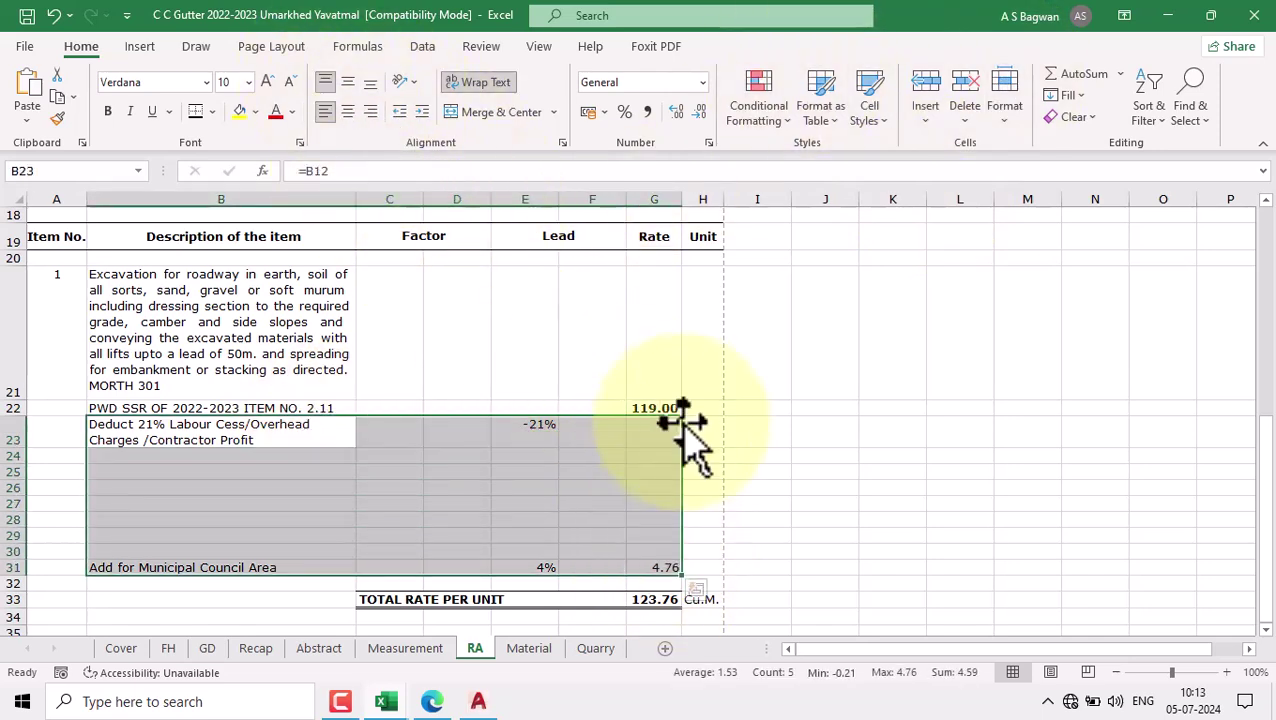
pyautogui.click(702, 472)
pyautogui.click(290, 432)
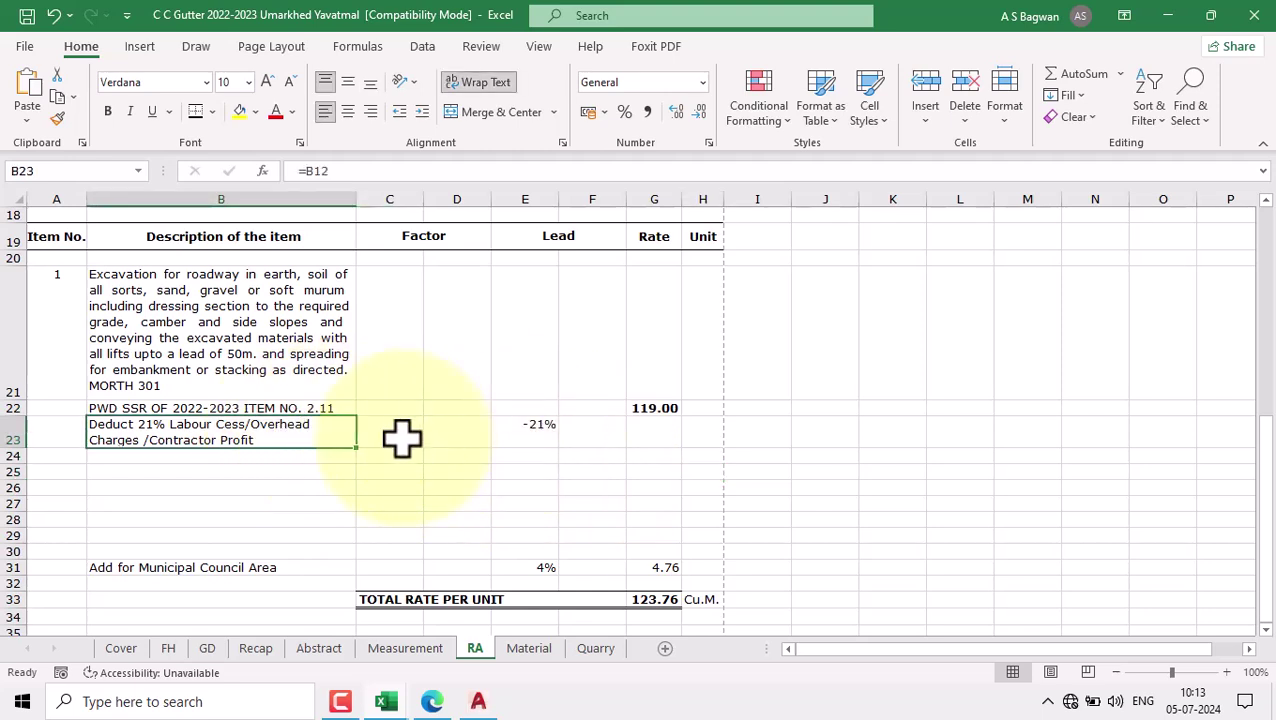
pyautogui.doubleClick(290, 432)
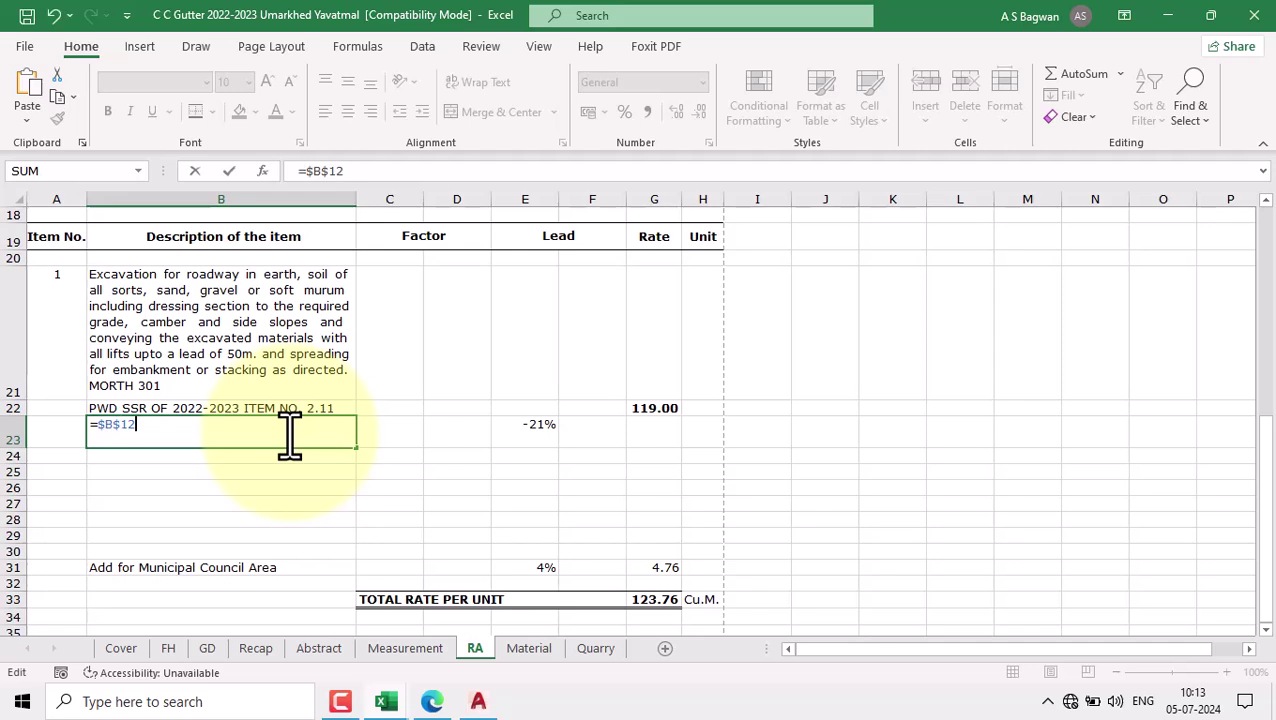
pyautogui.press('Return')
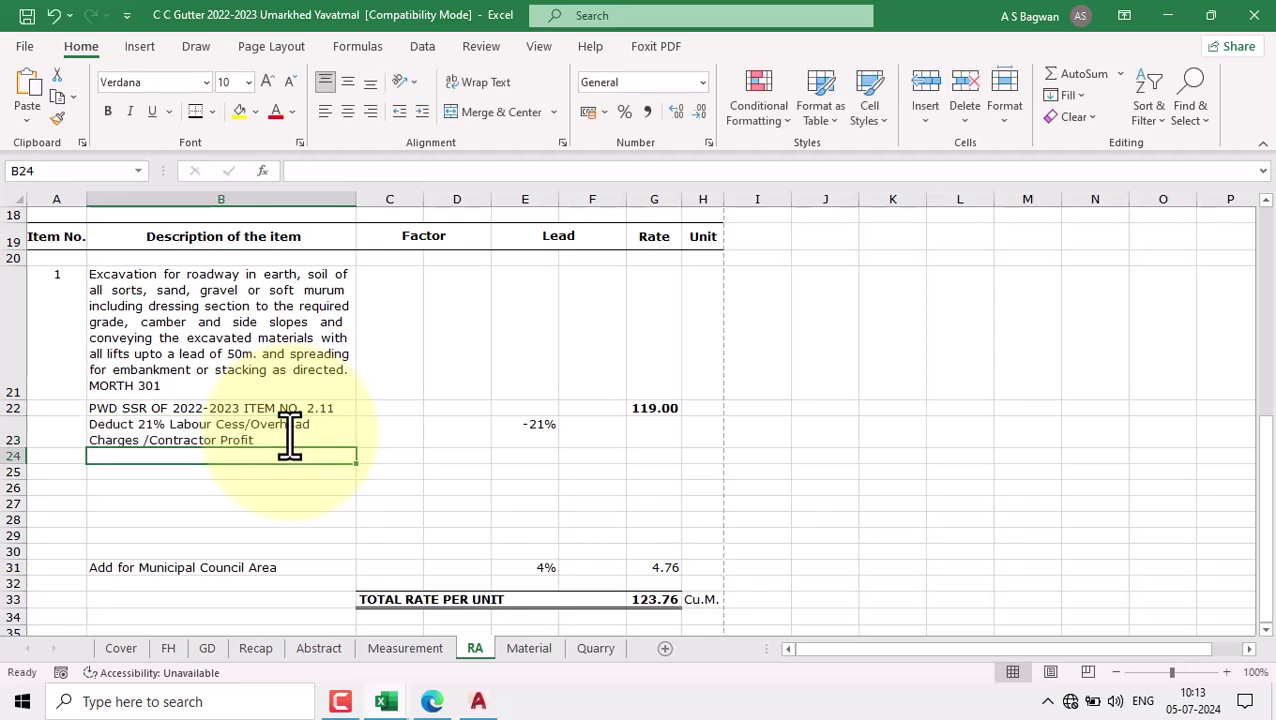
pyautogui.click(290, 440)
pyautogui.click(530, 430)
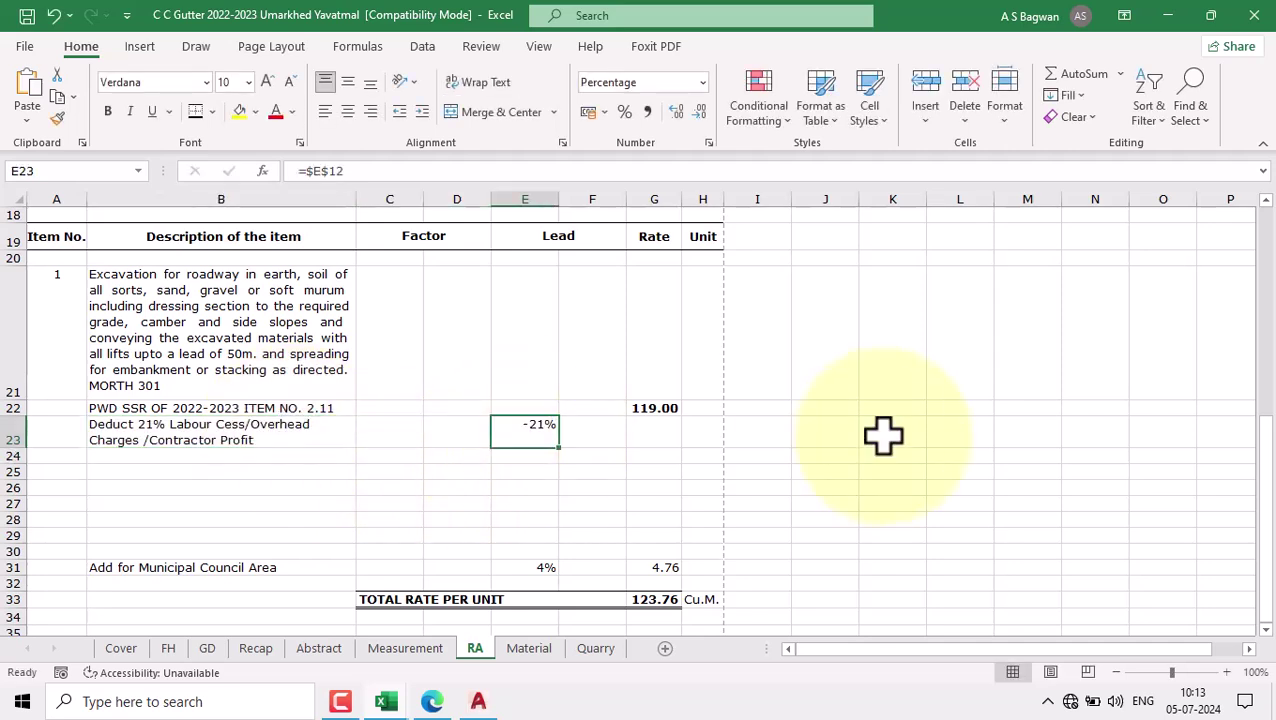
# Step: Calculate the deduction amount in G23 with =G22*E23 and remove the cell's bold formatting
pyautogui.click(666, 441)
pyautogui.write('=')
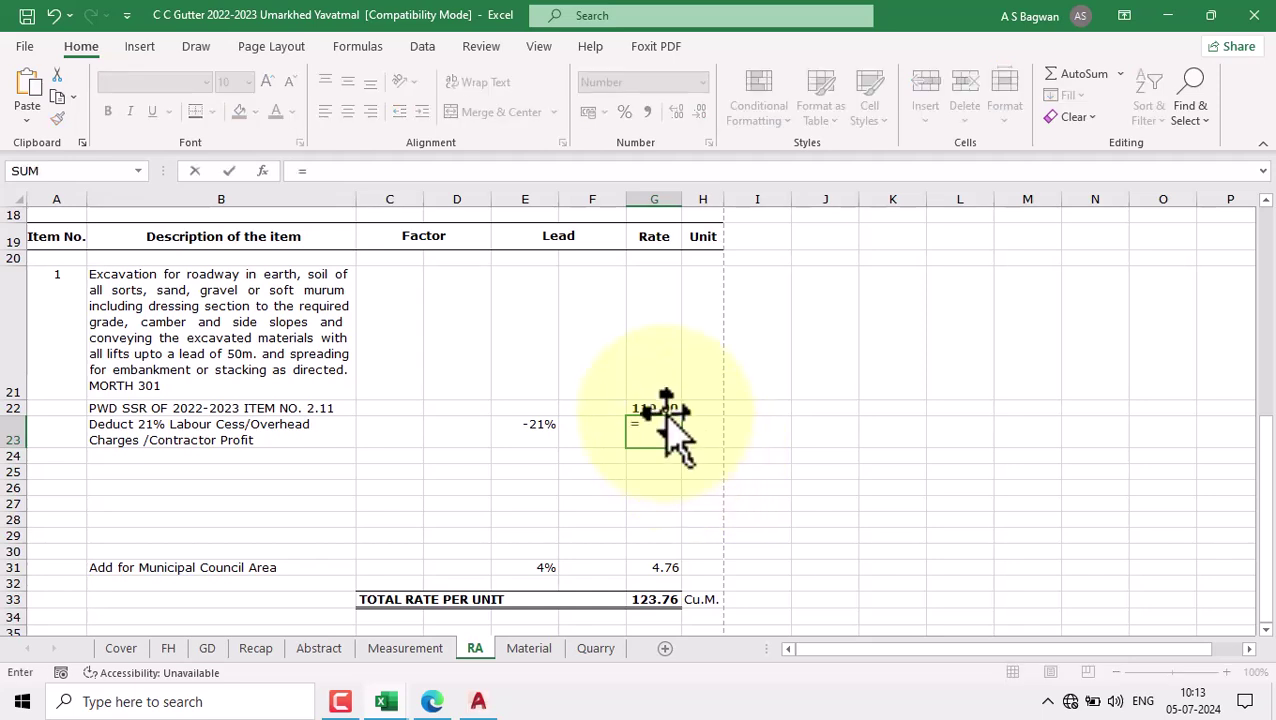
pyautogui.click(665, 410)
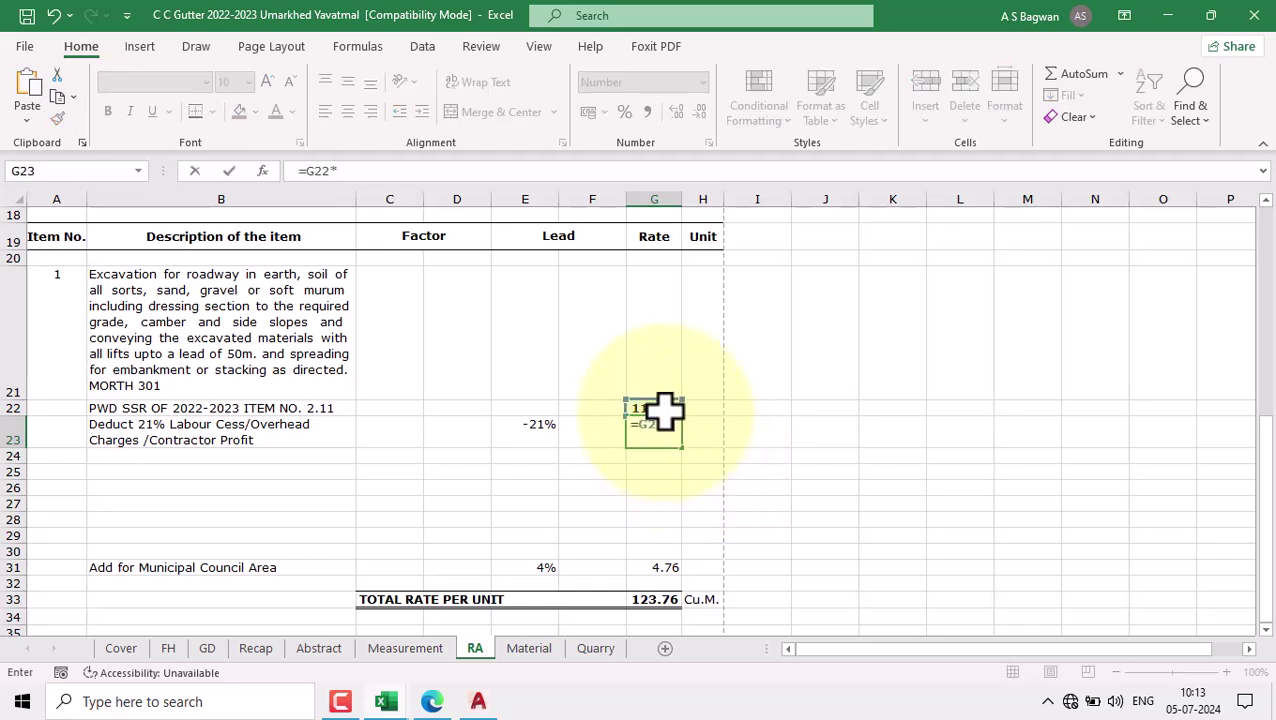
pyautogui.click(540, 430)
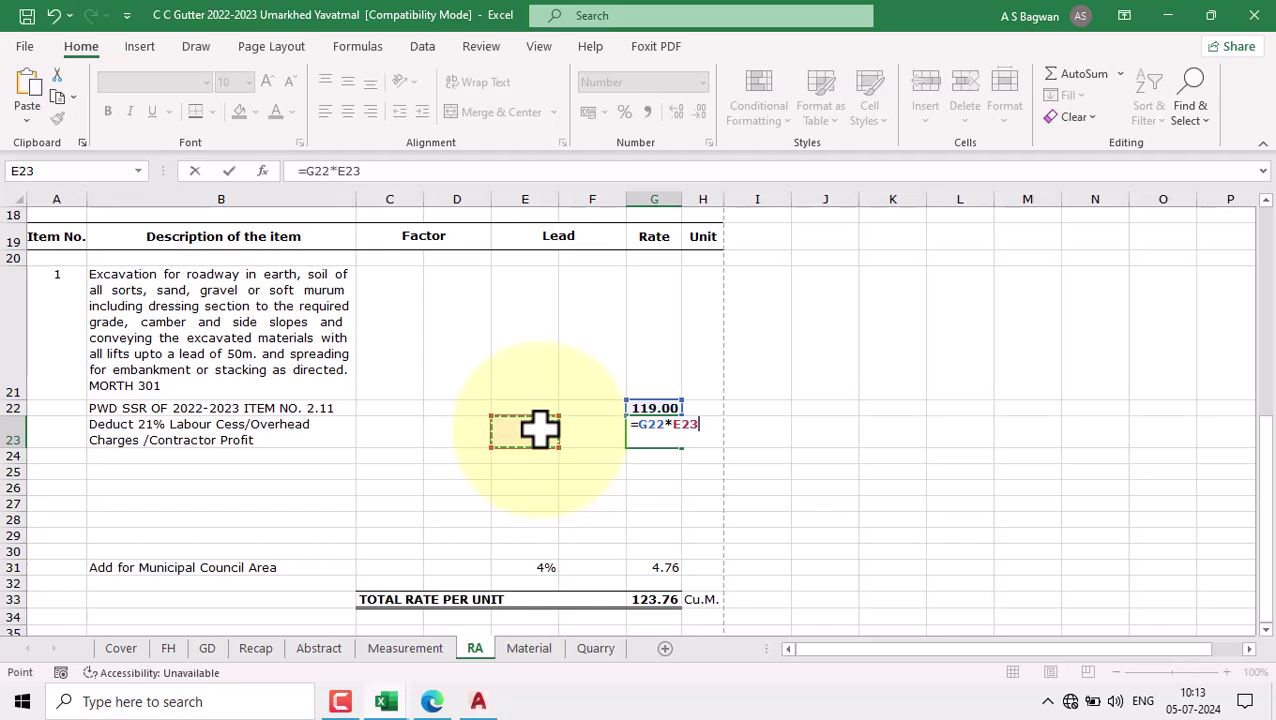
pyautogui.press('Return')
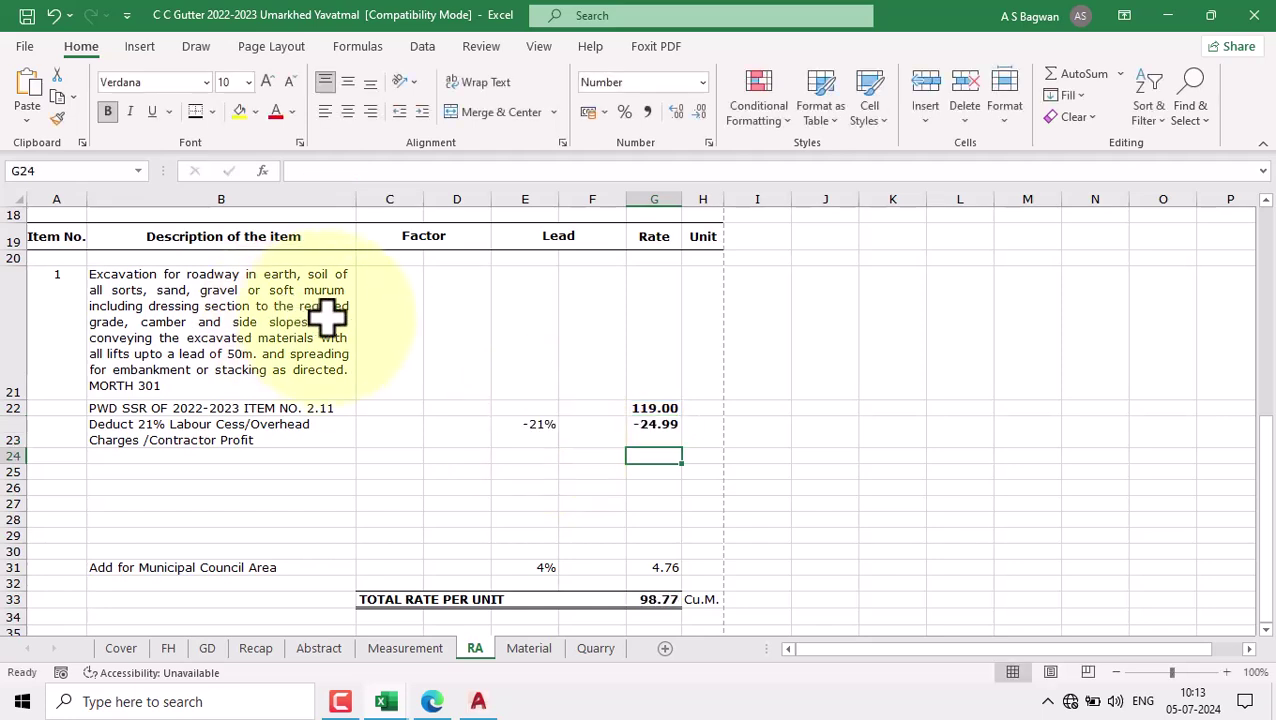
pyautogui.click(652, 440)
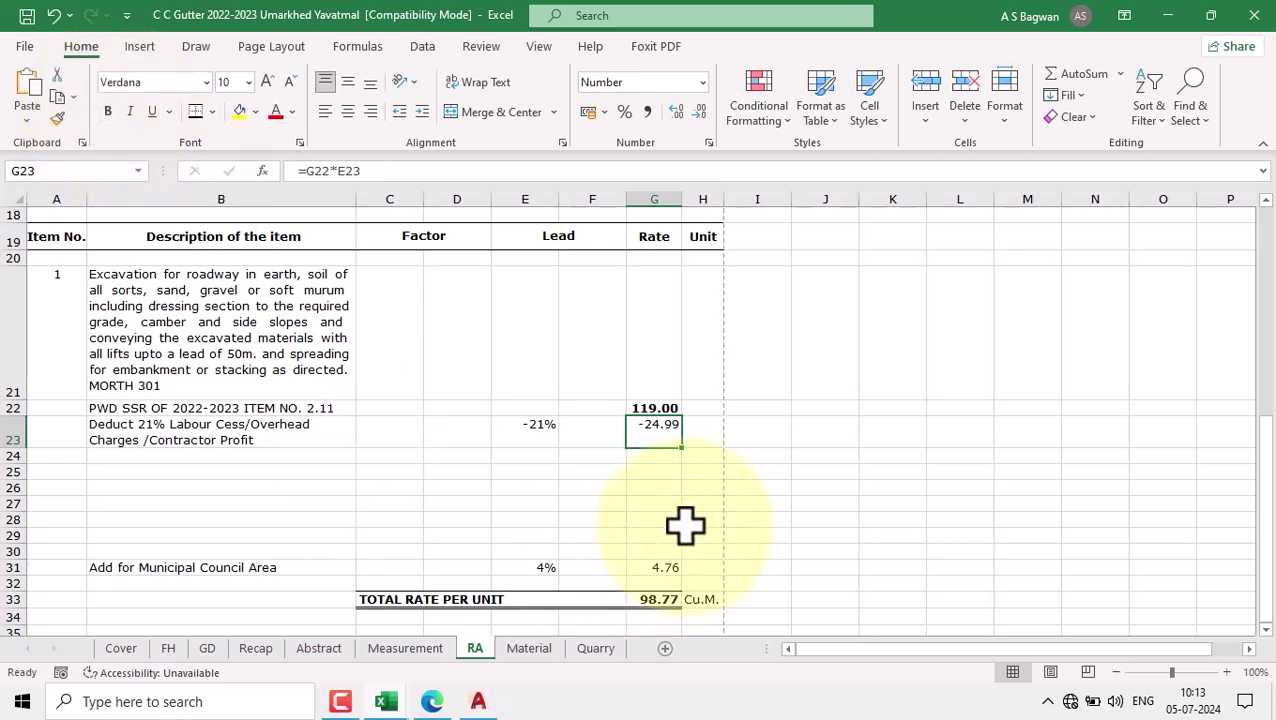
# Step: Round the deduction amount in G23 to two decimals with =ROUND(G22*E23,2)
pyautogui.doubleClick(661, 430)
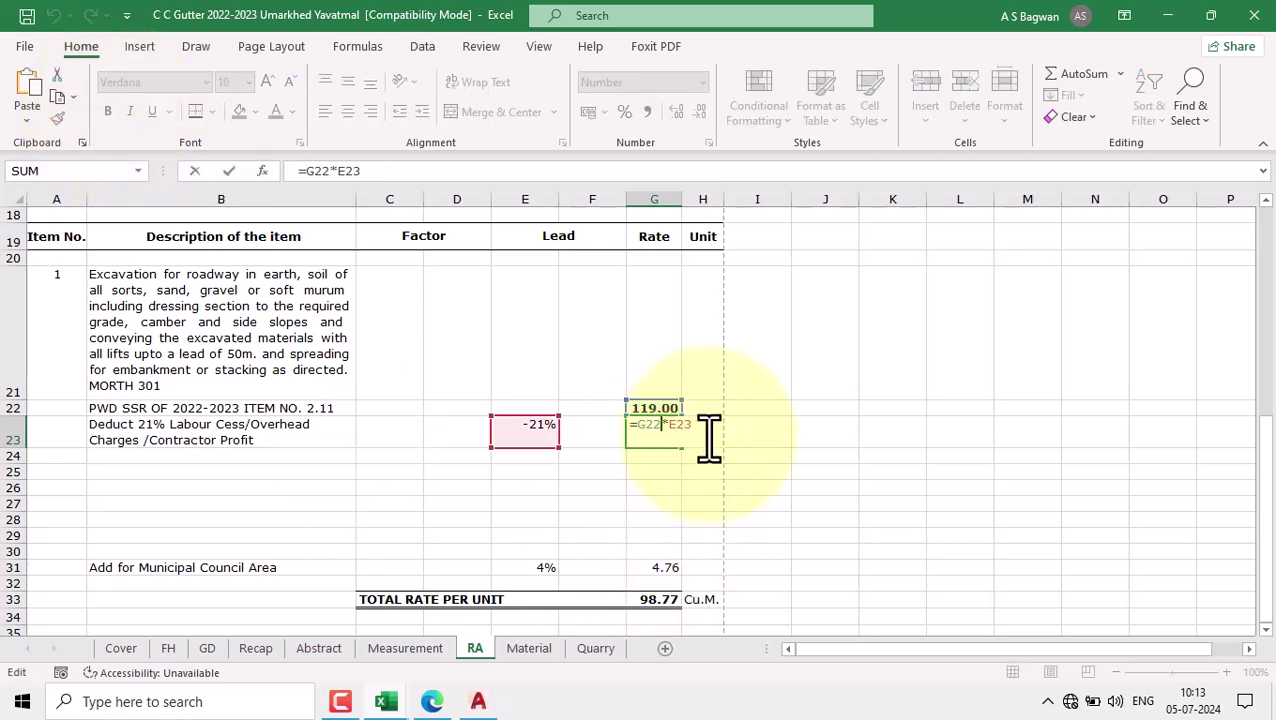
pyautogui.click(637, 428)
pyautogui.write('rou')
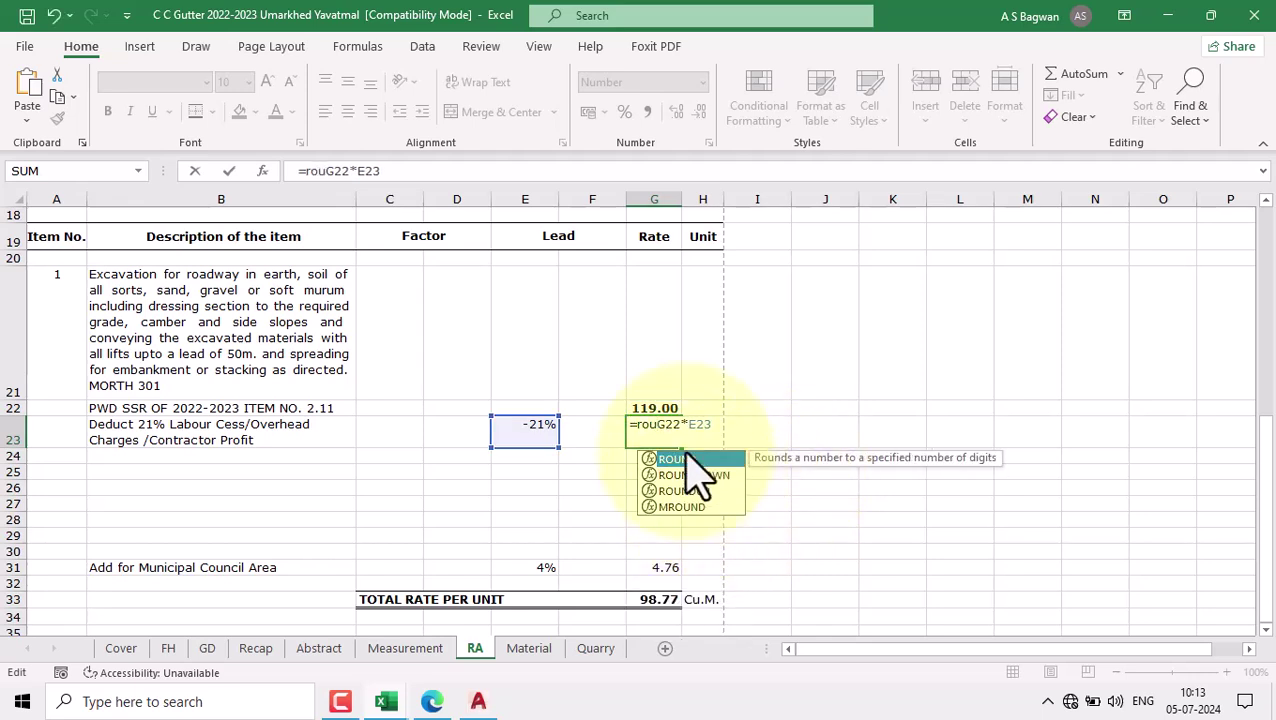
pyautogui.doubleClick(688, 461)
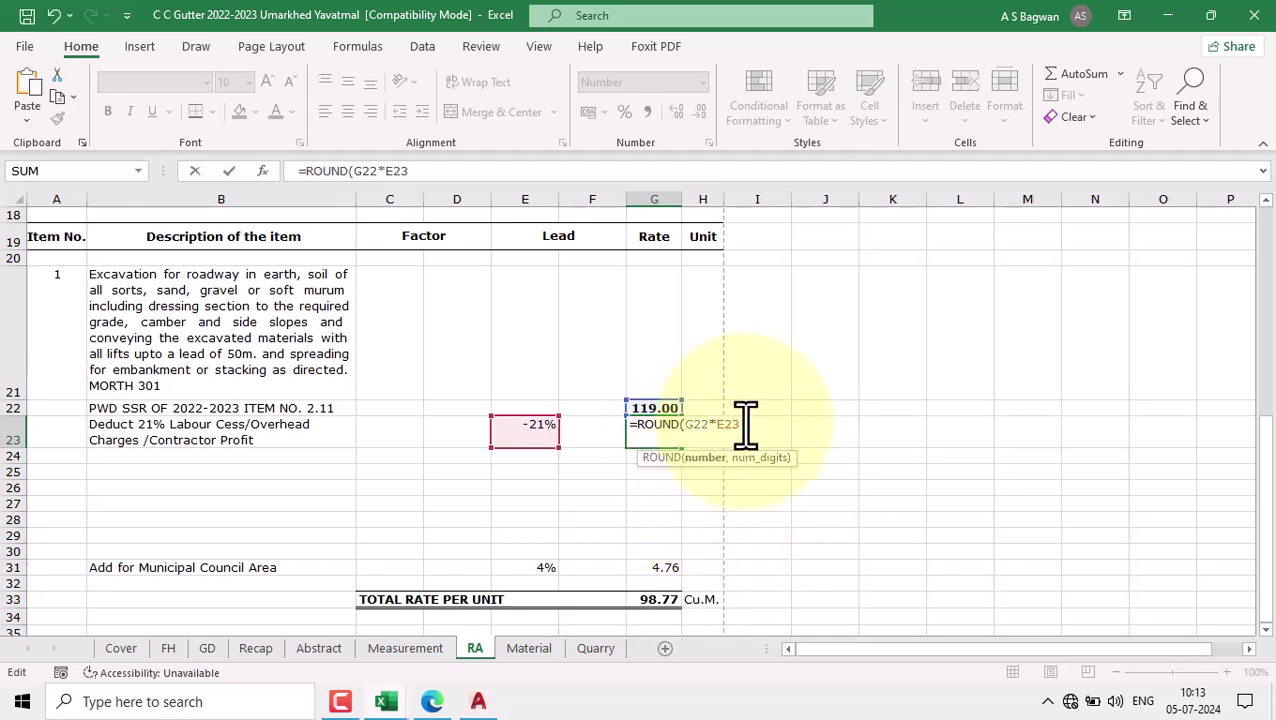
pyautogui.write(',2)')
pyautogui.press('Return')
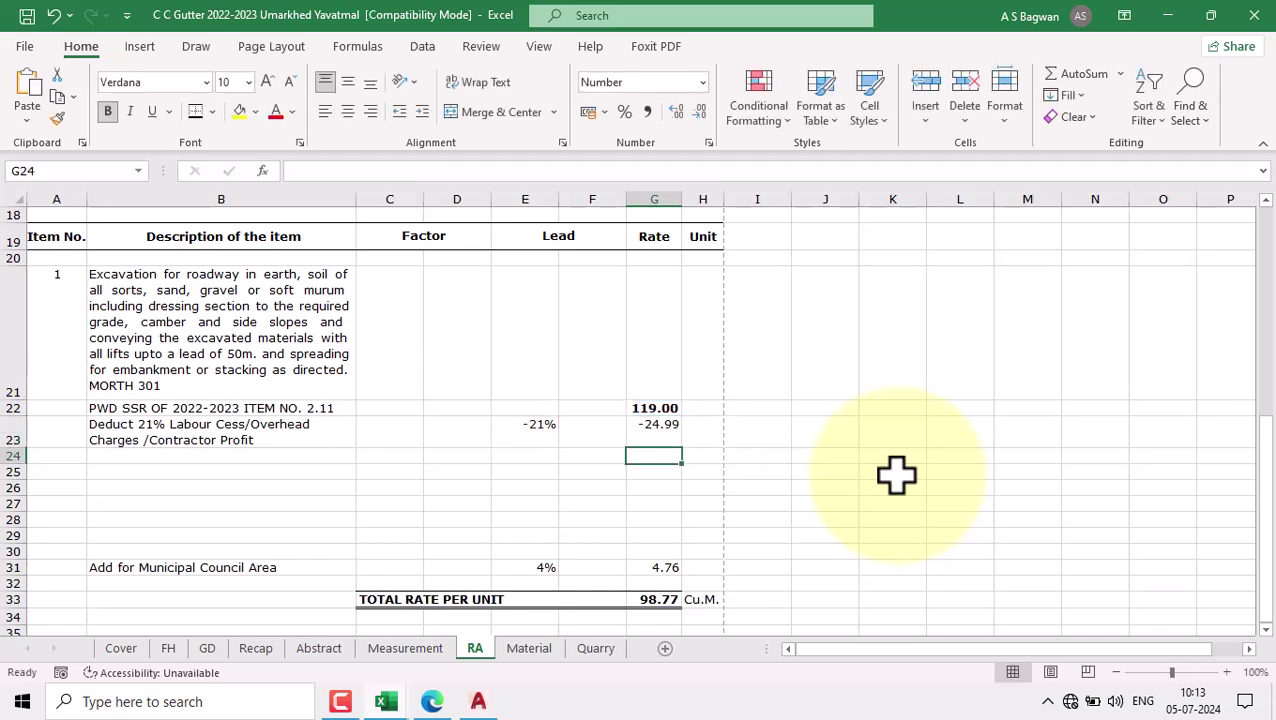
# Step: Insert a blank sheet row above the "Add for Municipal Council Area" entry in row 13
pyautogui.click(650, 408)
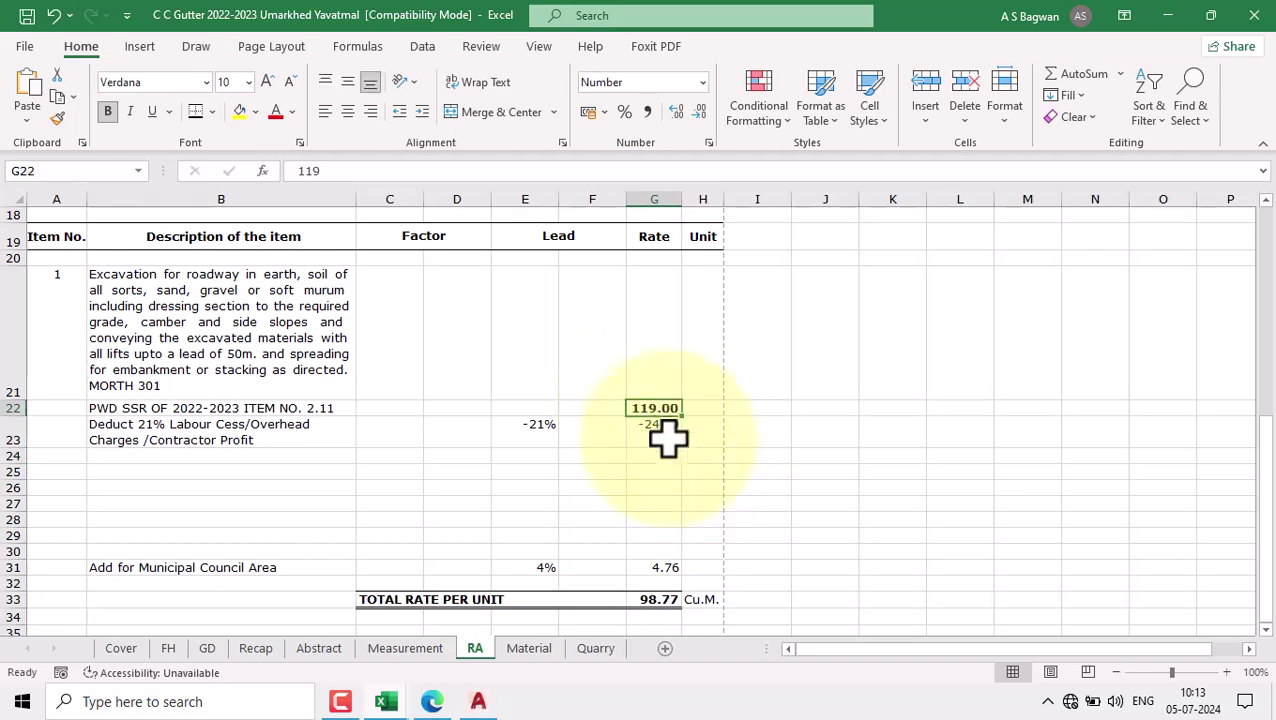
pyautogui.click(662, 432)
pyautogui.click(329, 455)
pyautogui.moveTo(329, 455); pyautogui.dragTo(672, 455)
pyautogui.scroll(5, 698, 433)
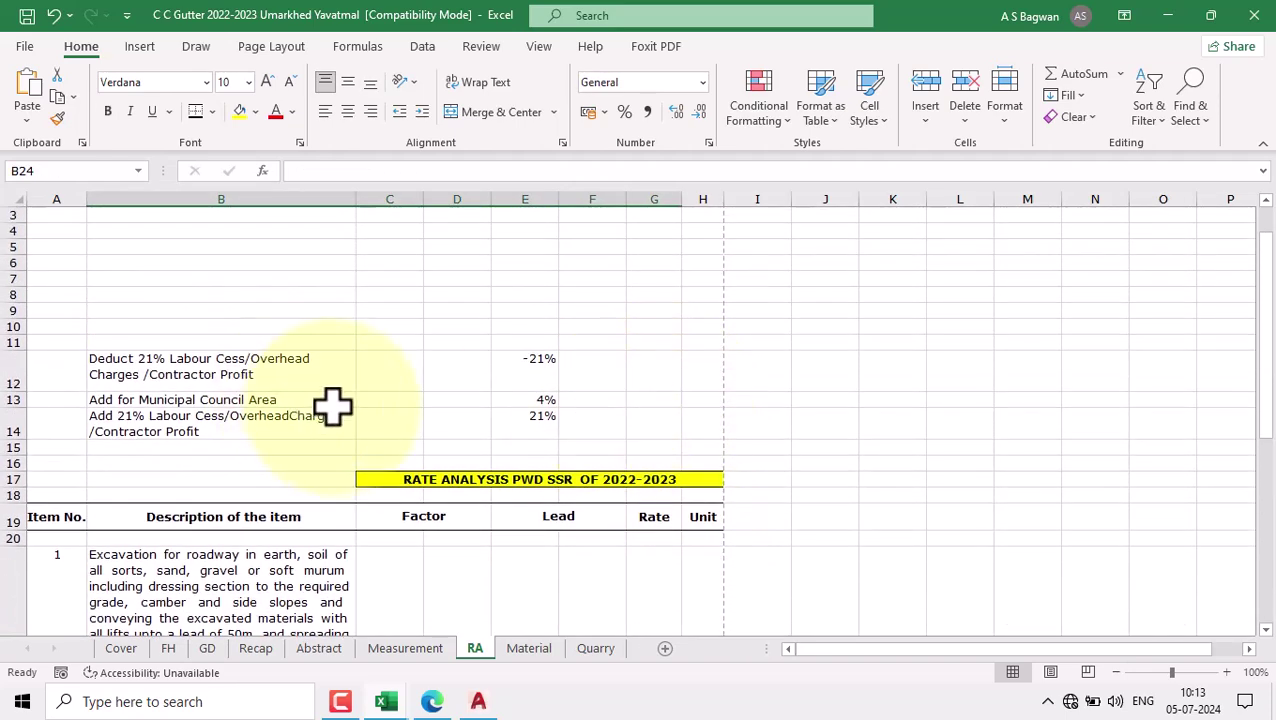
pyautogui.scroll(-2, 333, 407)
pyautogui.click(310, 322)
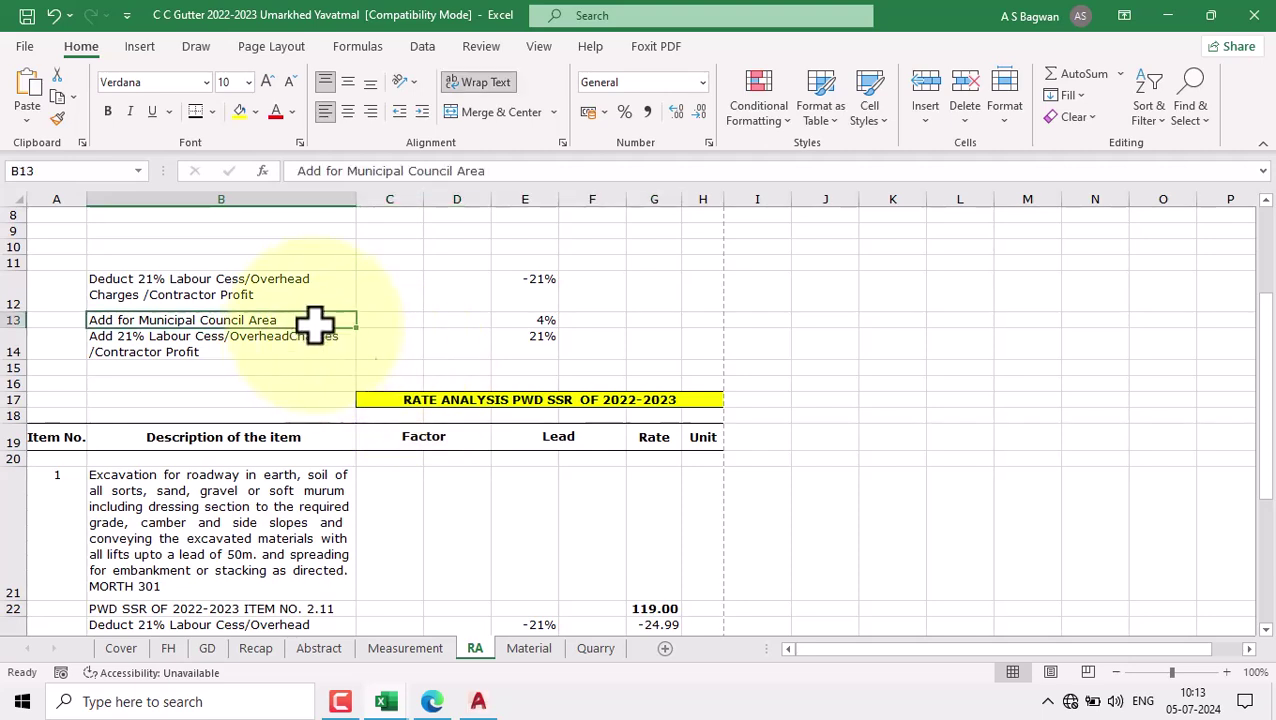
pyautogui.click(926, 100)
pyautogui.click(990, 174)
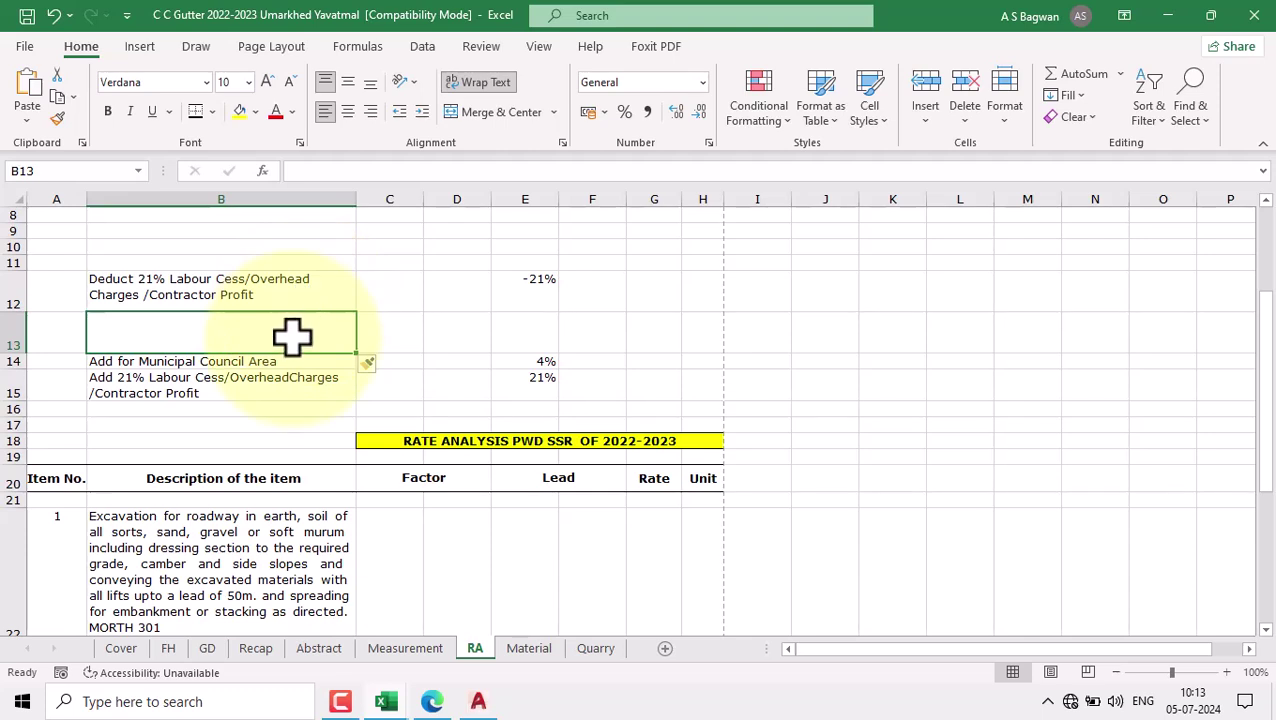
# Step: Enter the label "Deduct for SCADA" in cell B13
pyautogui.press('capslock')
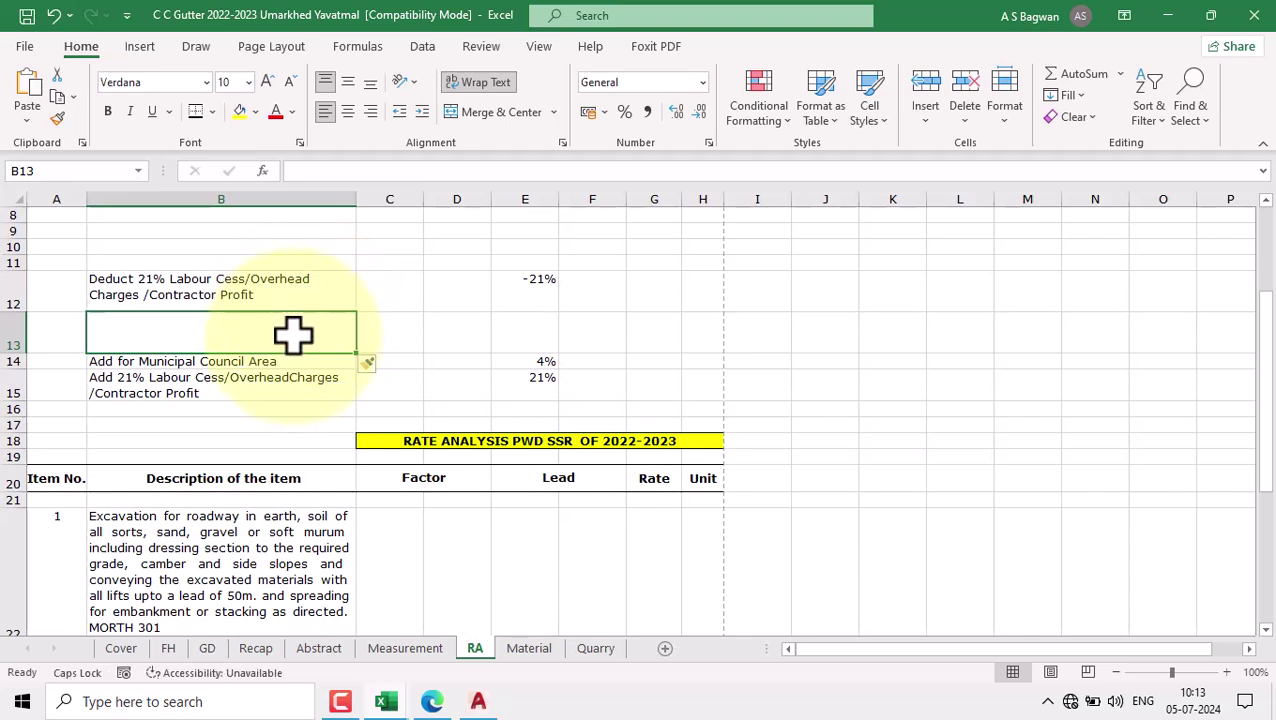
pyautogui.write('DEDUCT')
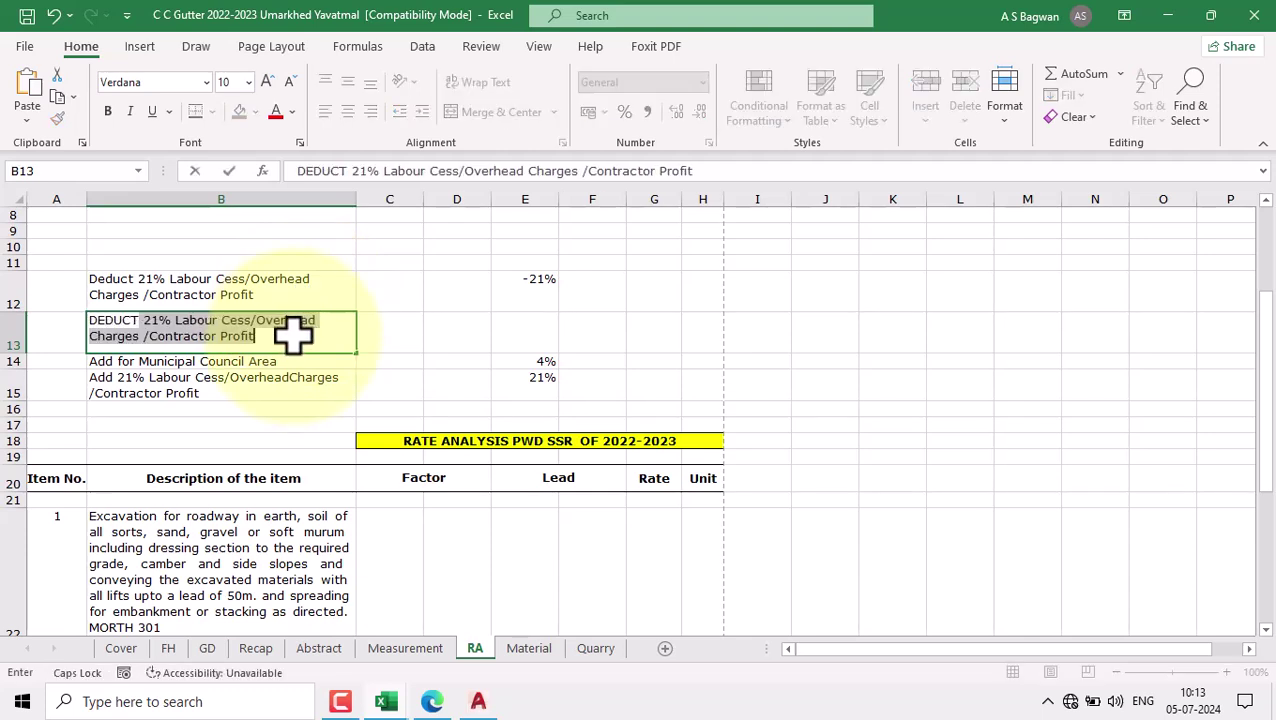
pyautogui.press('BackSpace')
pyautogui.press('BackSpace')
pyautogui.press('BackSpace')
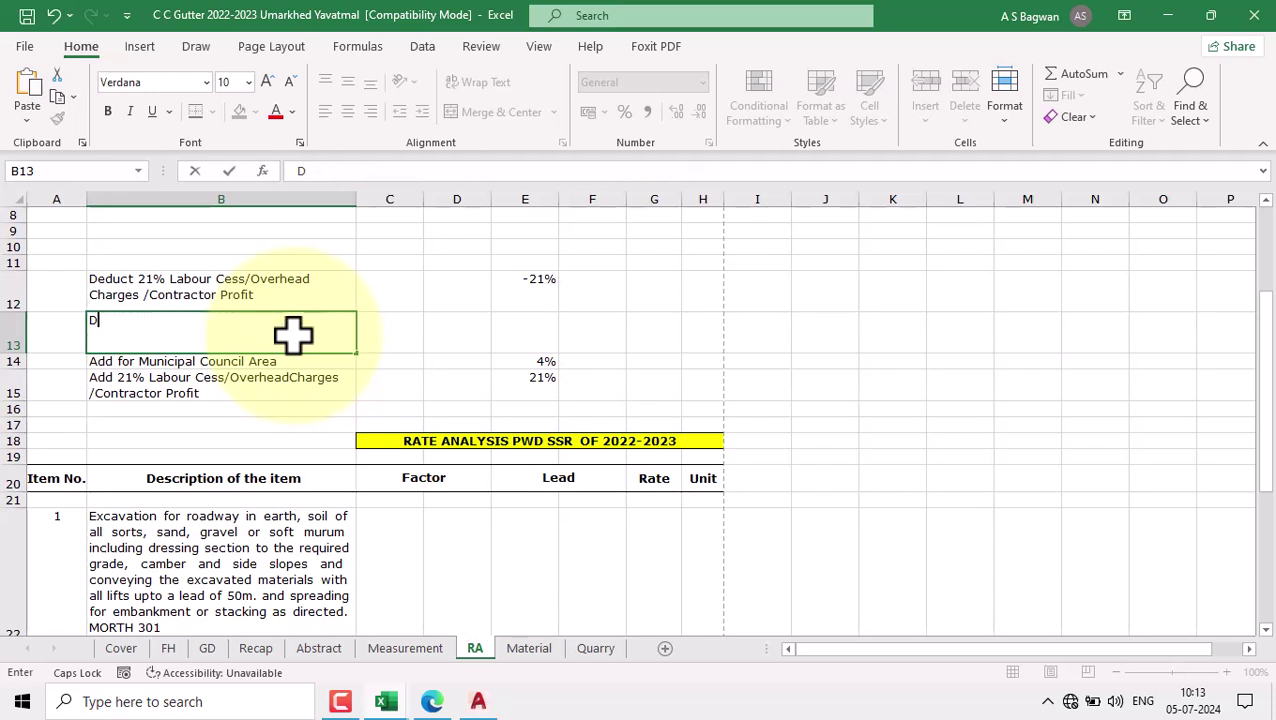
pyautogui.press('capslock')
pyautogui.write('educ')
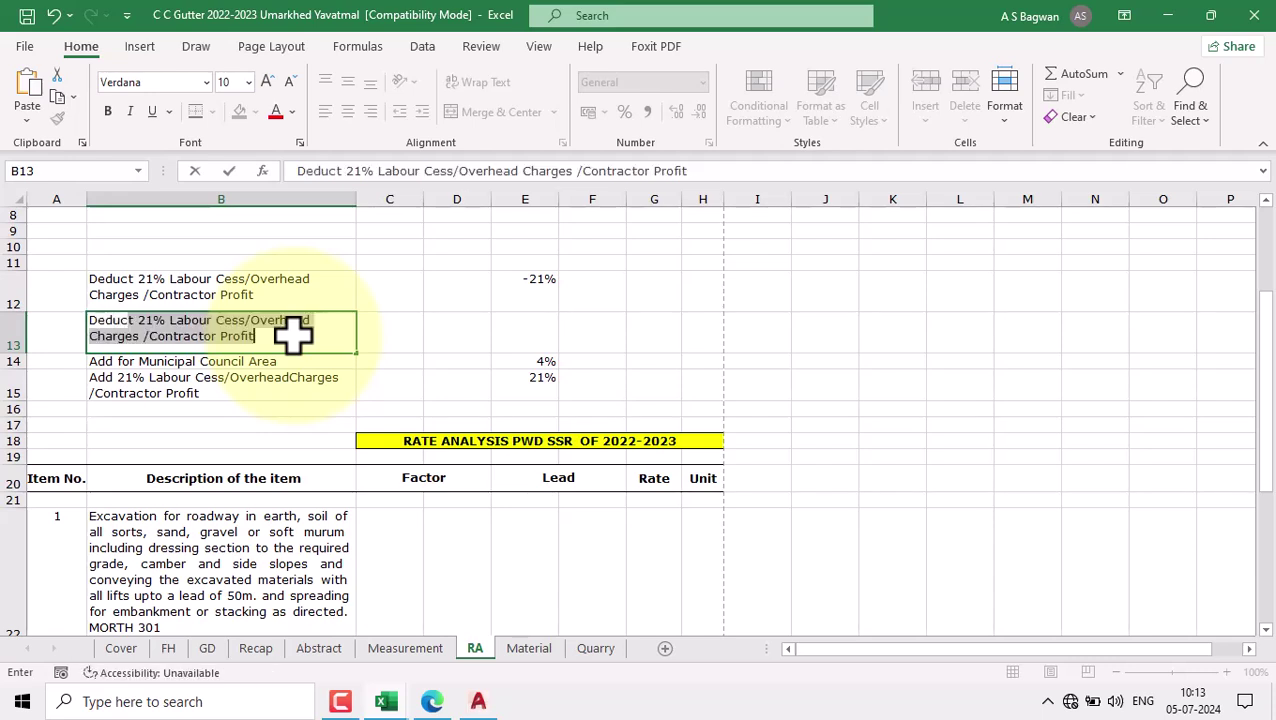
pyautogui.write('t for')
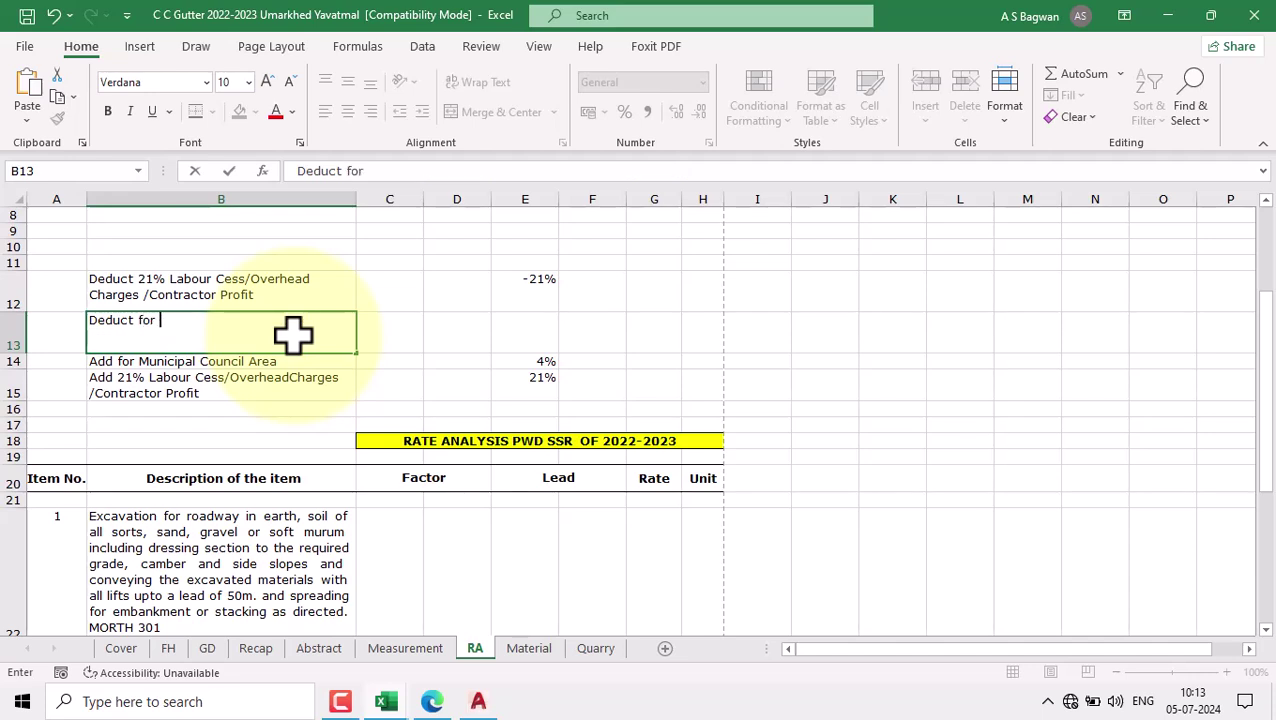
pyautogui.press('capslock')
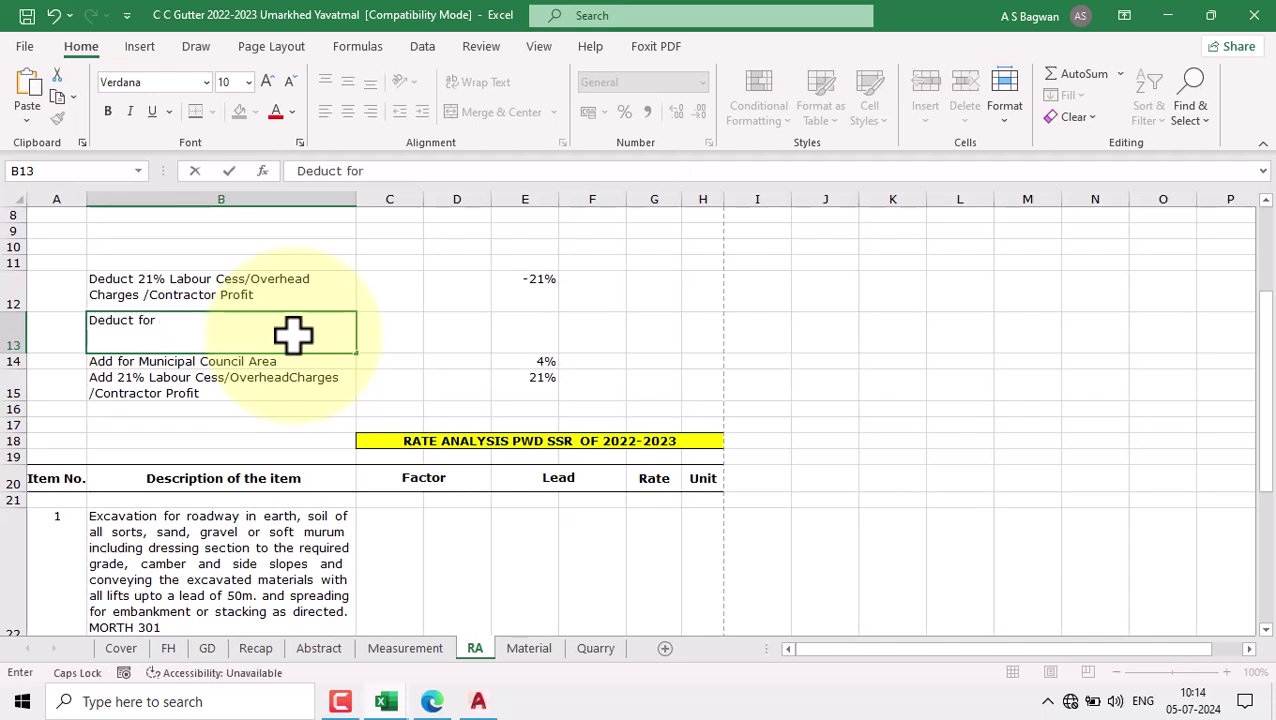
pyautogui.press('Tab')
# Step: Enter -126 in E13 for the SCADA deduction and change the cell's number format to General
pyautogui.press('Tab')
pyautogui.press('Tab')
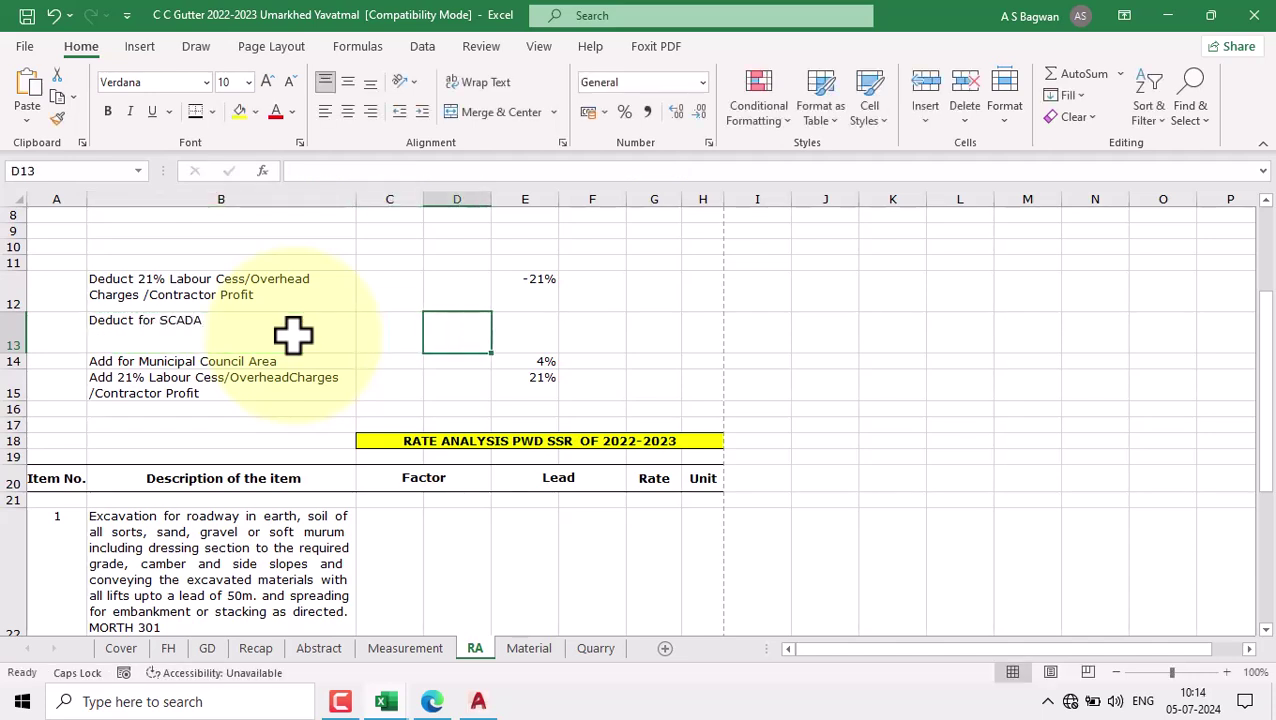
pyautogui.write('-126')
pyautogui.press('Tab')
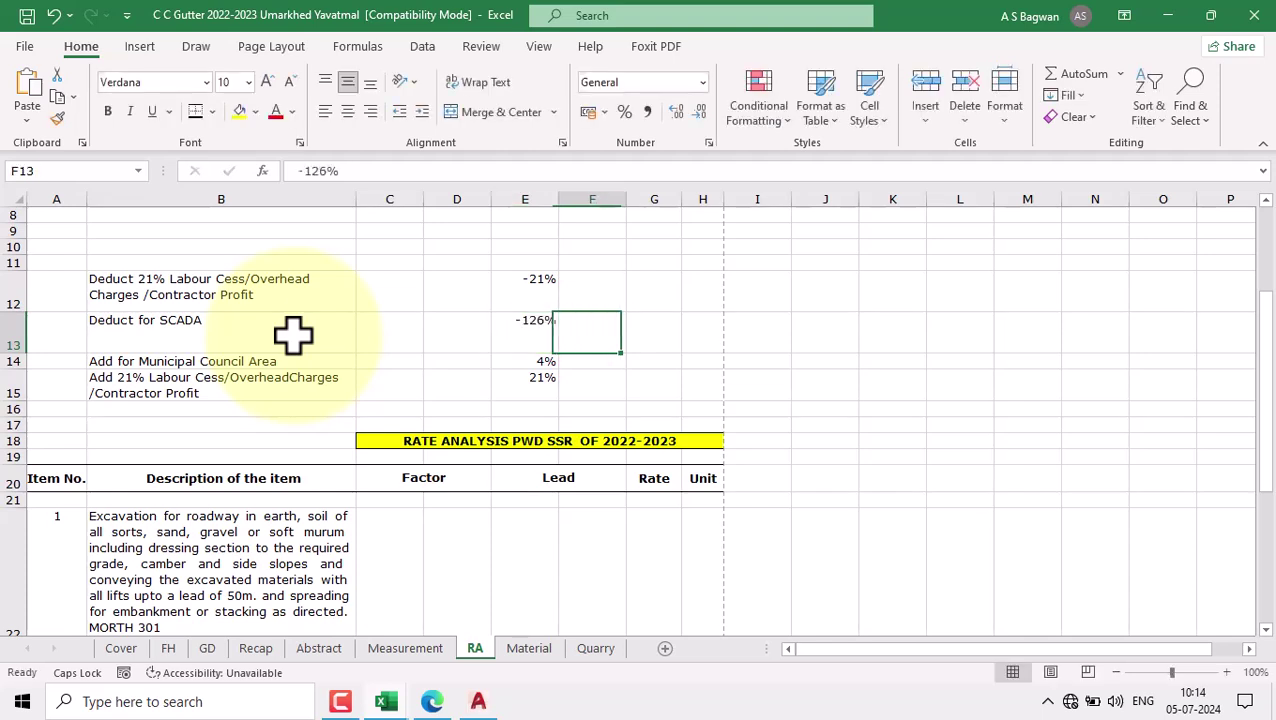
pyautogui.click(538, 330)
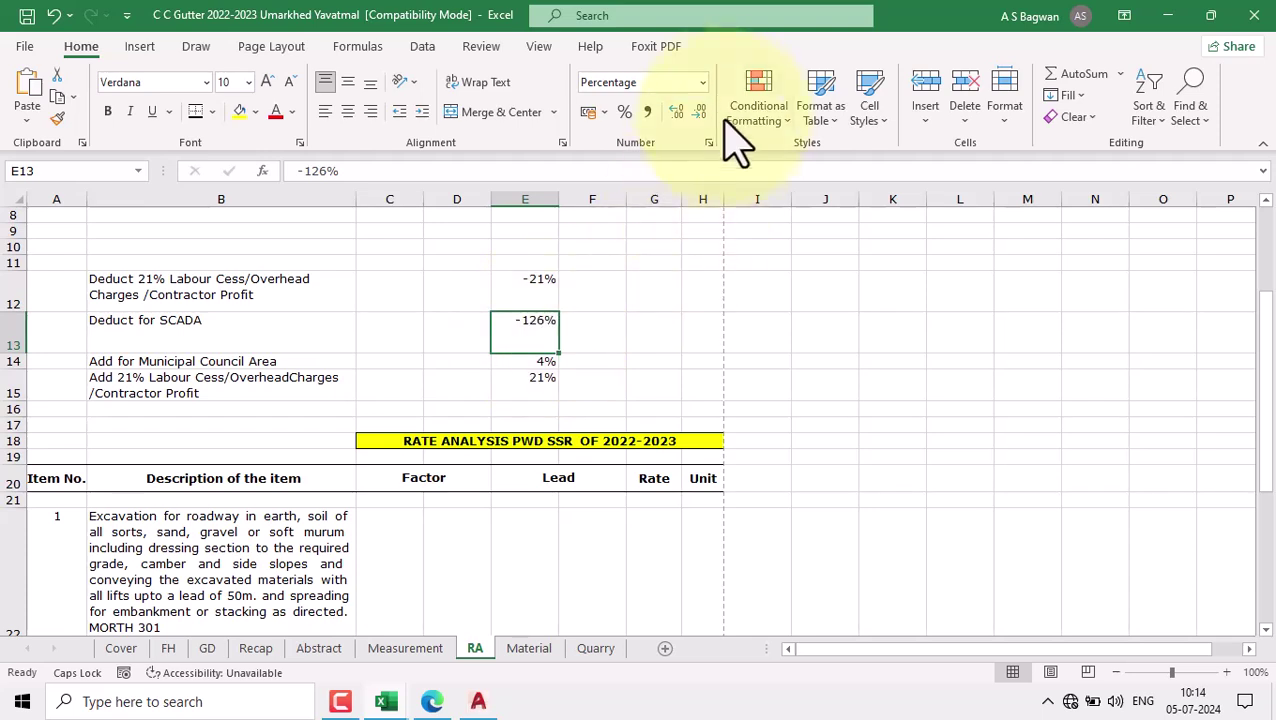
pyautogui.click(704, 83)
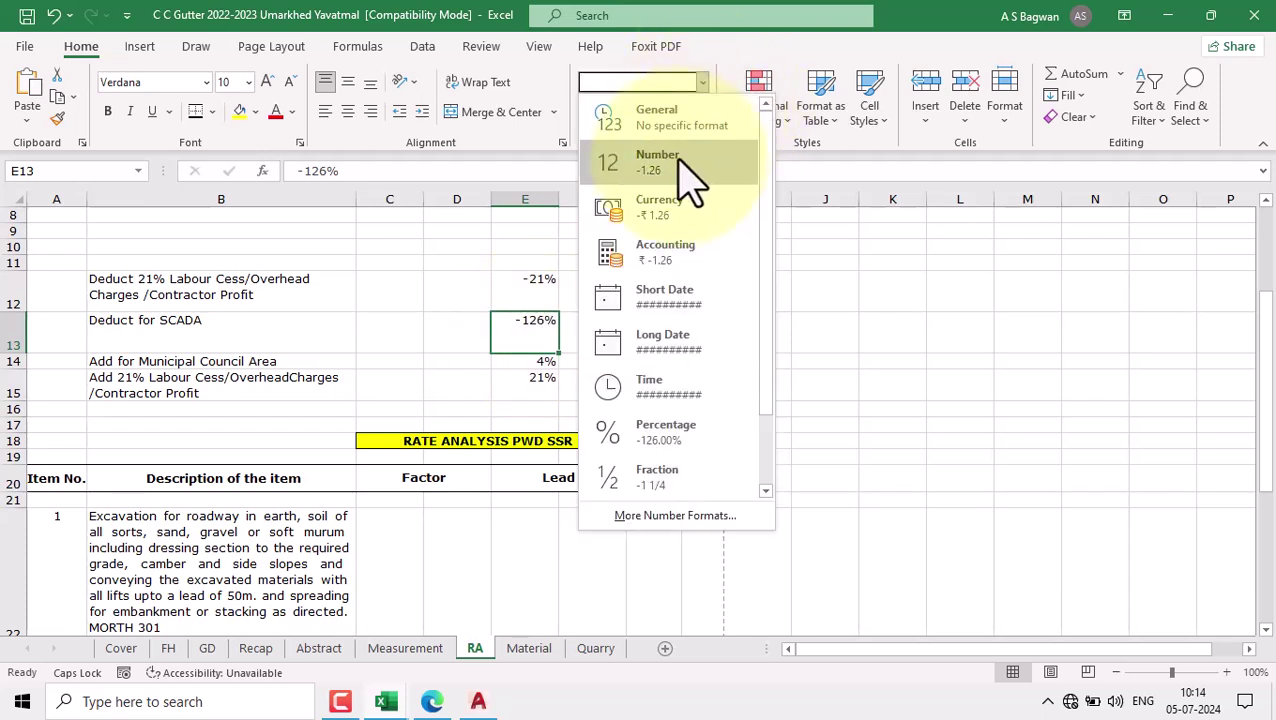
pyautogui.click(672, 118)
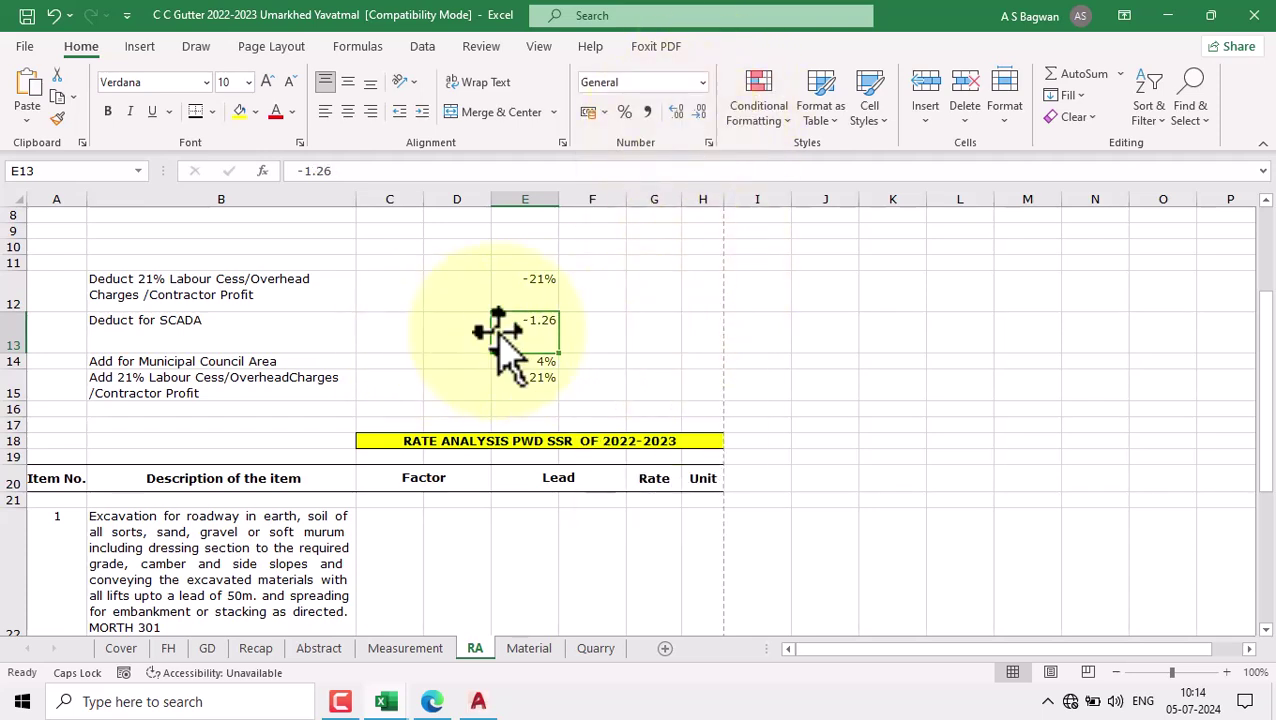
# Step: Re-enter the SCADA deduction in E13 as -126 and display it with two decimal places
pyautogui.click(654, 333)
pyautogui.click(543, 340)
pyautogui.write('-126')
pyautogui.press('Tab')
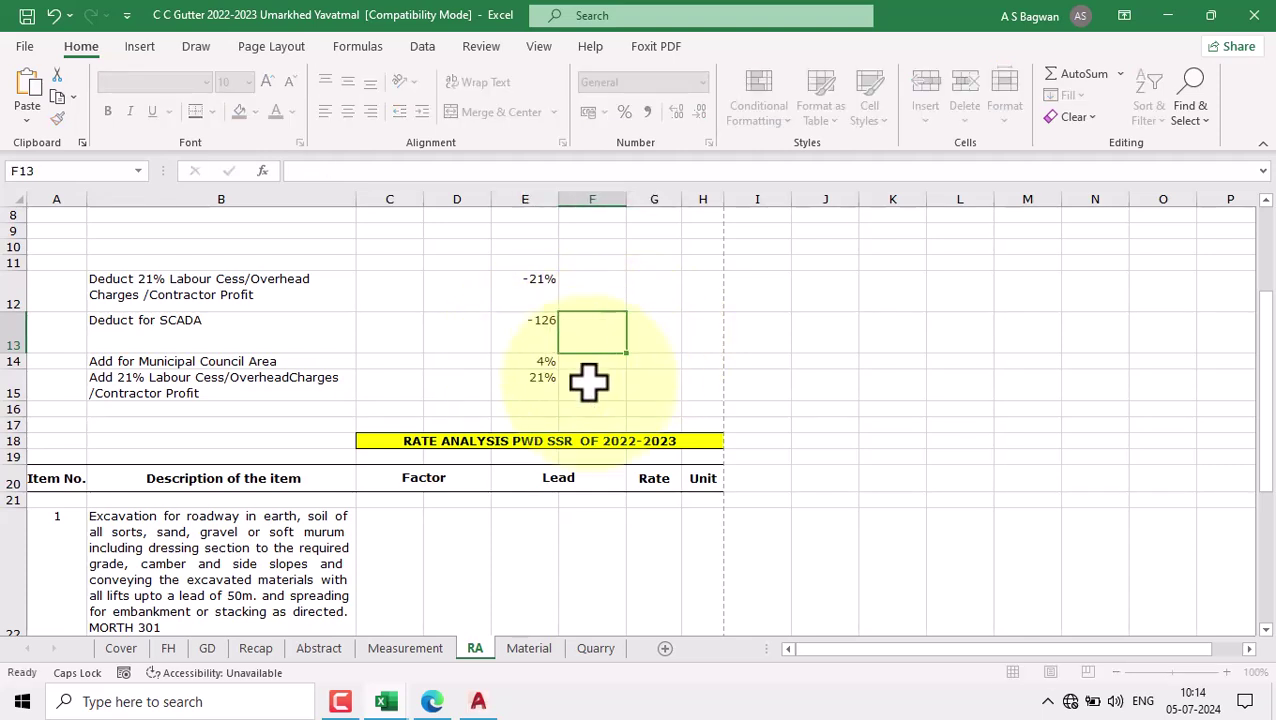
pyautogui.click(541, 345)
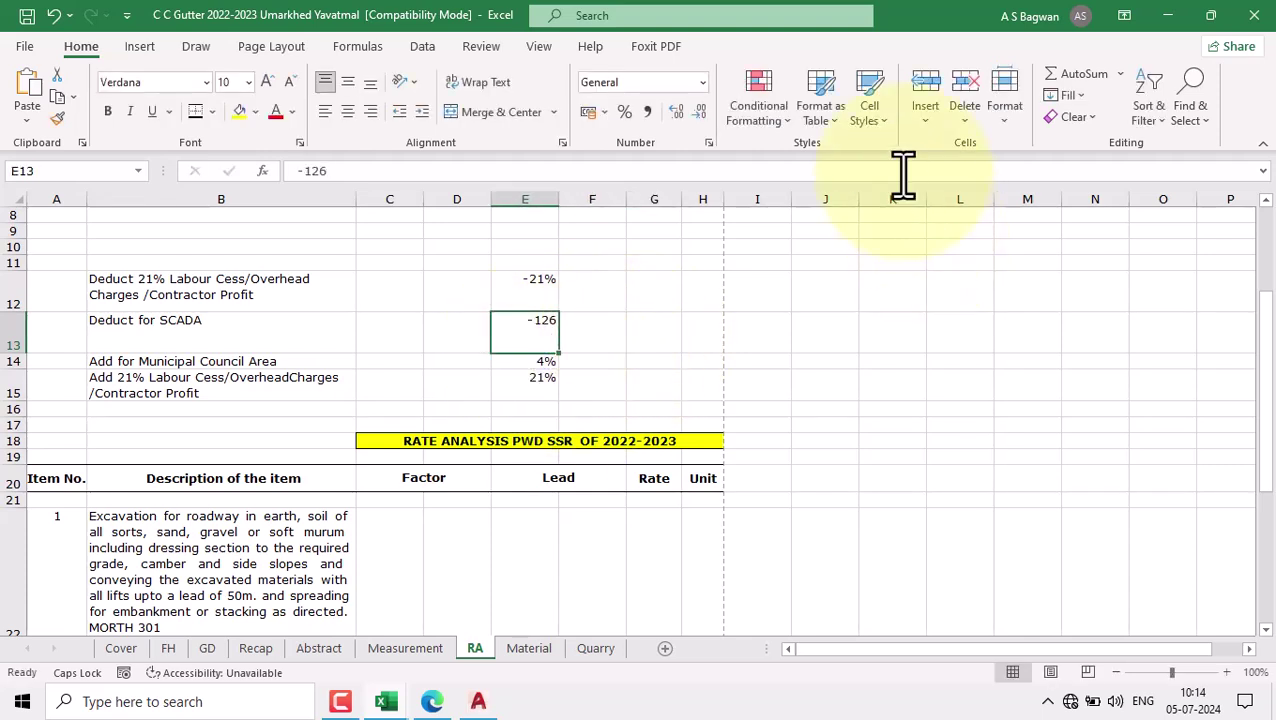
pyautogui.click(676, 112)
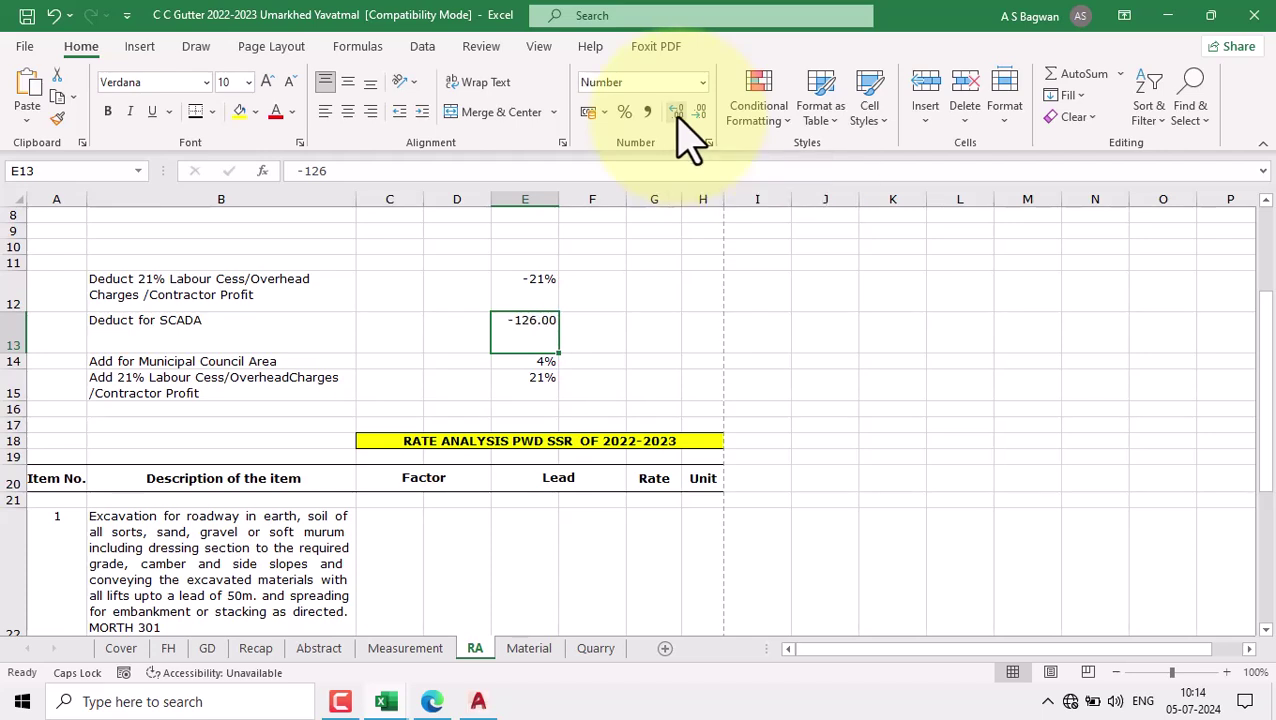
# Step: AutoFit the height of row 13 containing the SCADA deduction
pyautogui.click(200, 330)
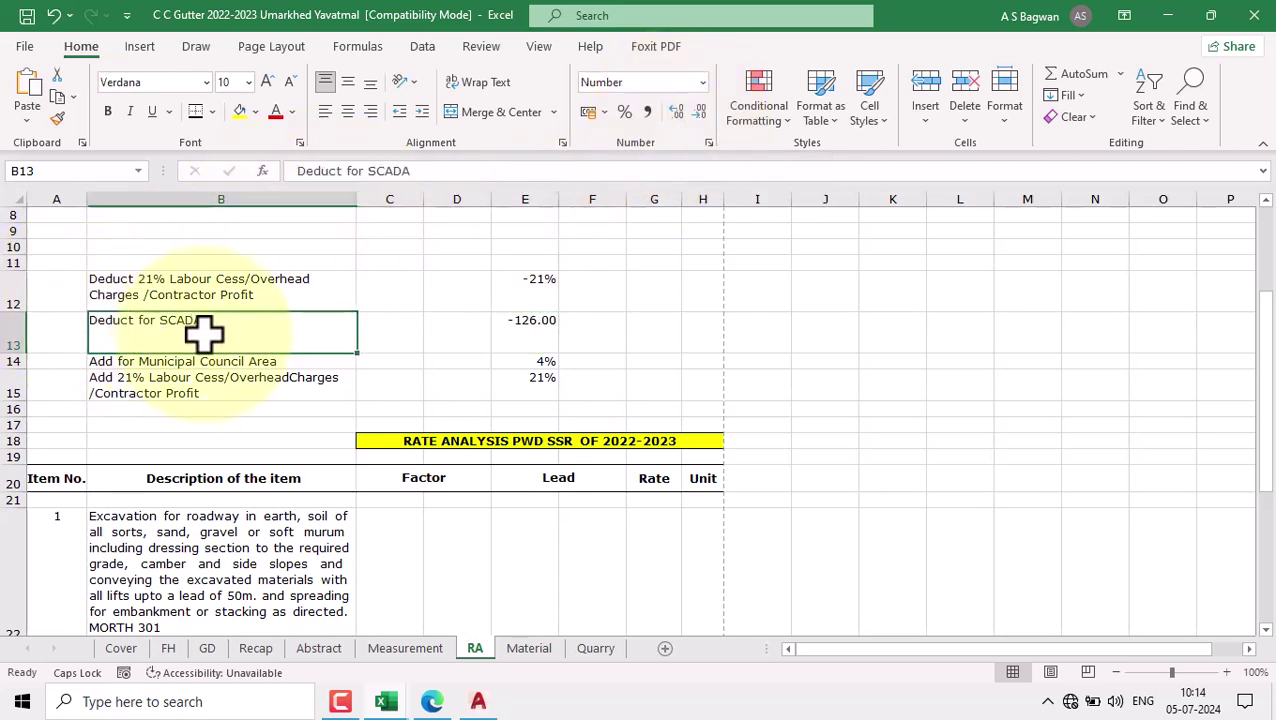
pyautogui.click(1004, 110)
pyautogui.click(1055, 197)
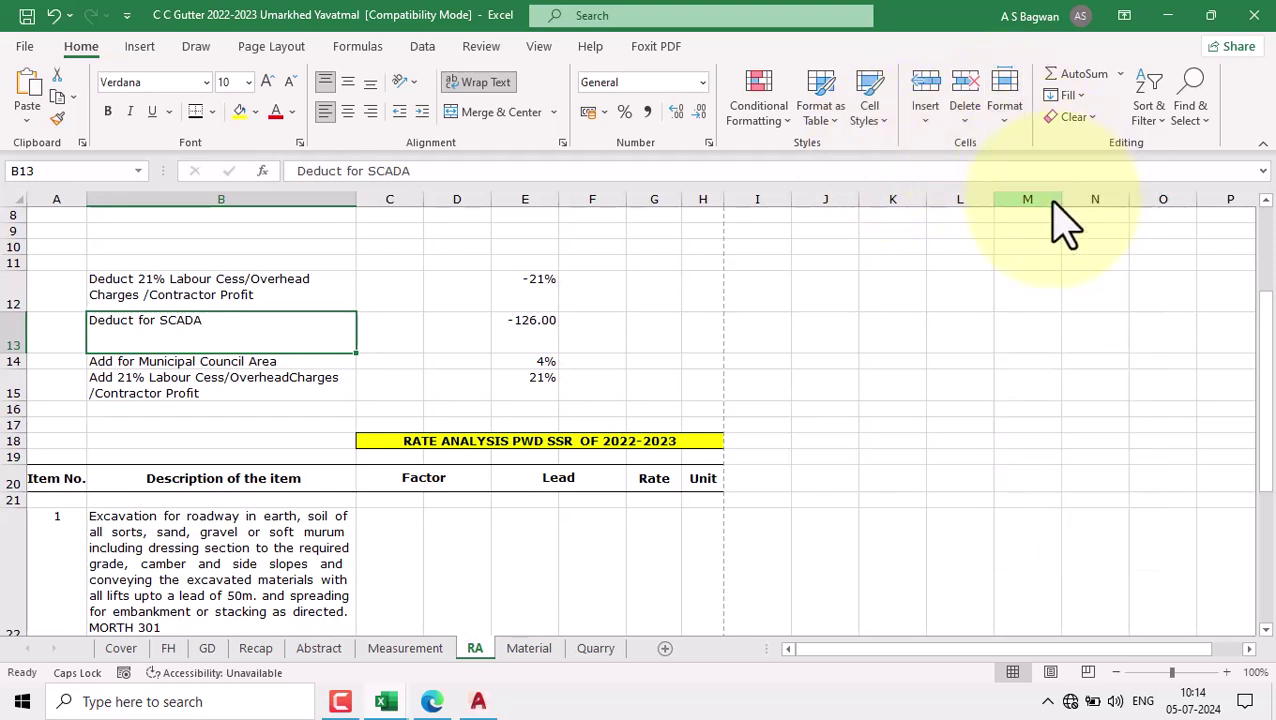
pyautogui.click(340, 302)
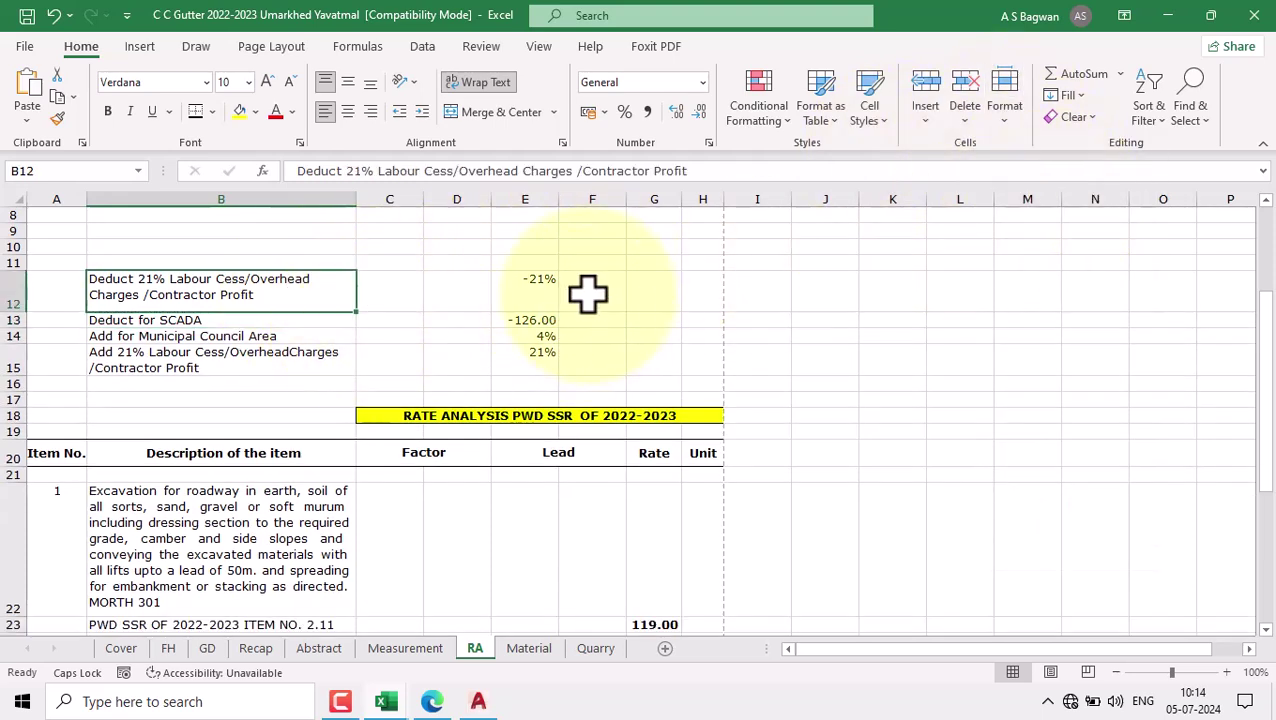
pyautogui.click(533, 288)
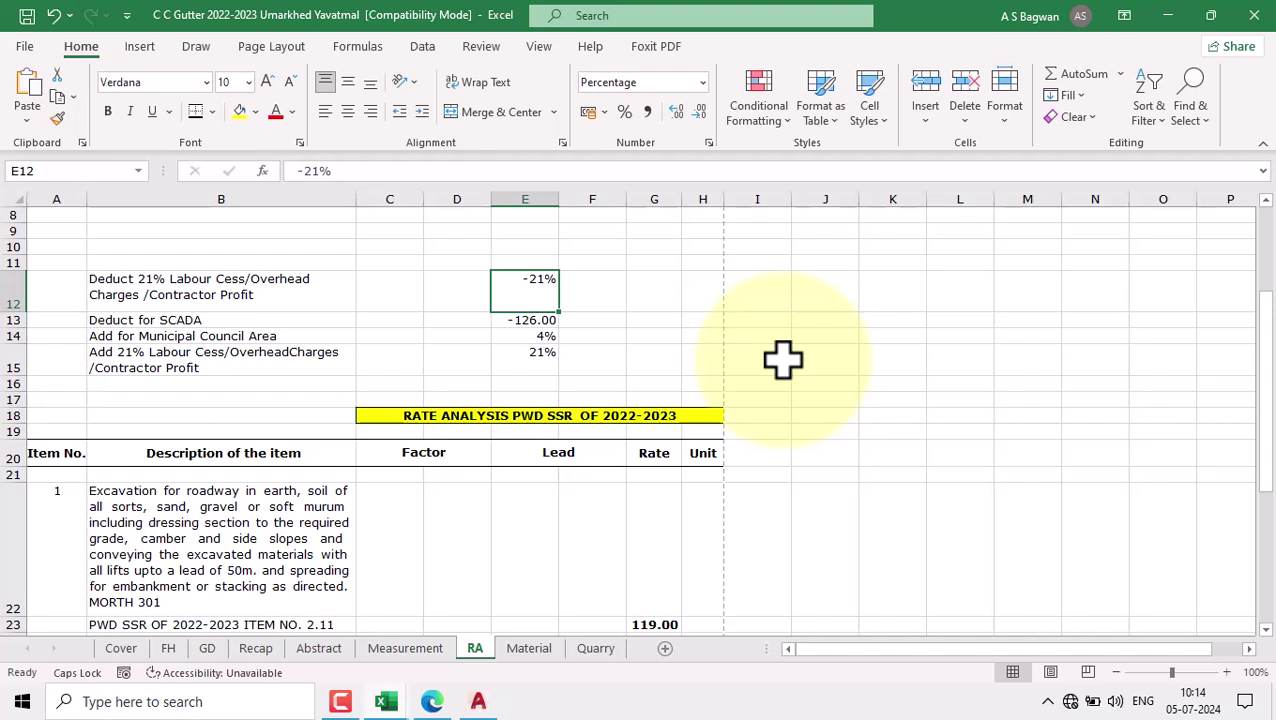
pyautogui.press('Down')
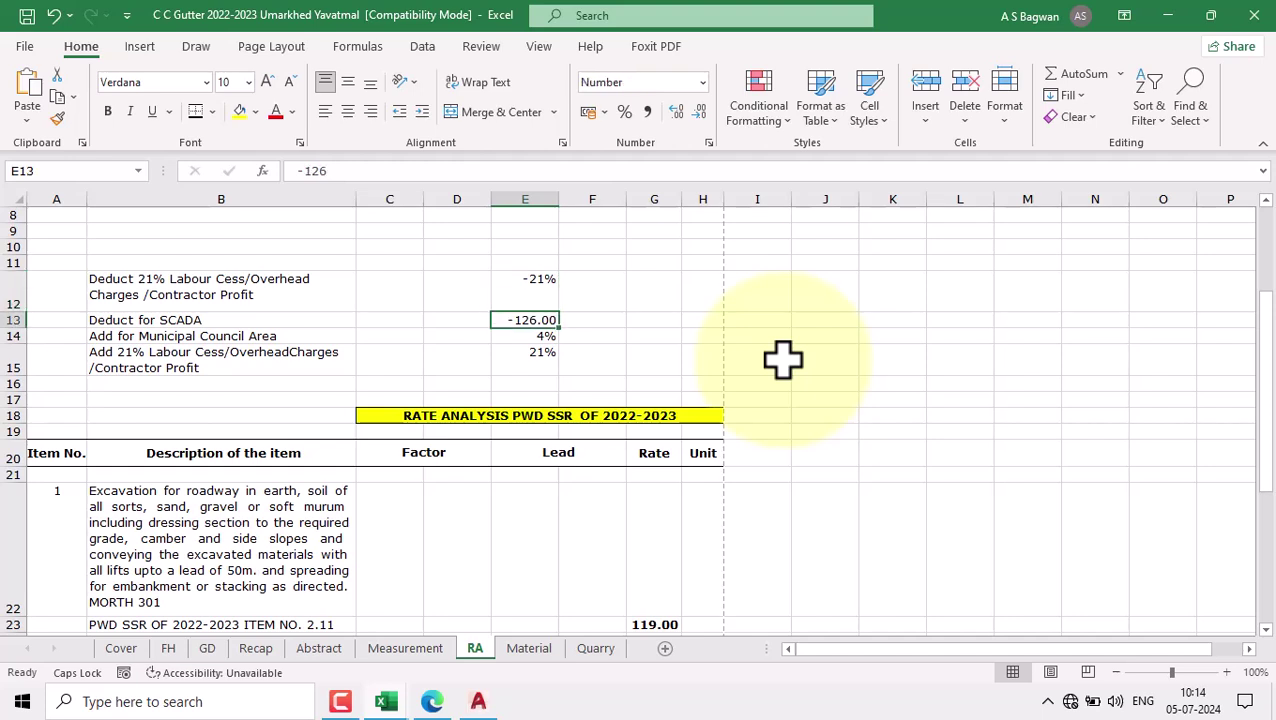
pyautogui.press('Down')
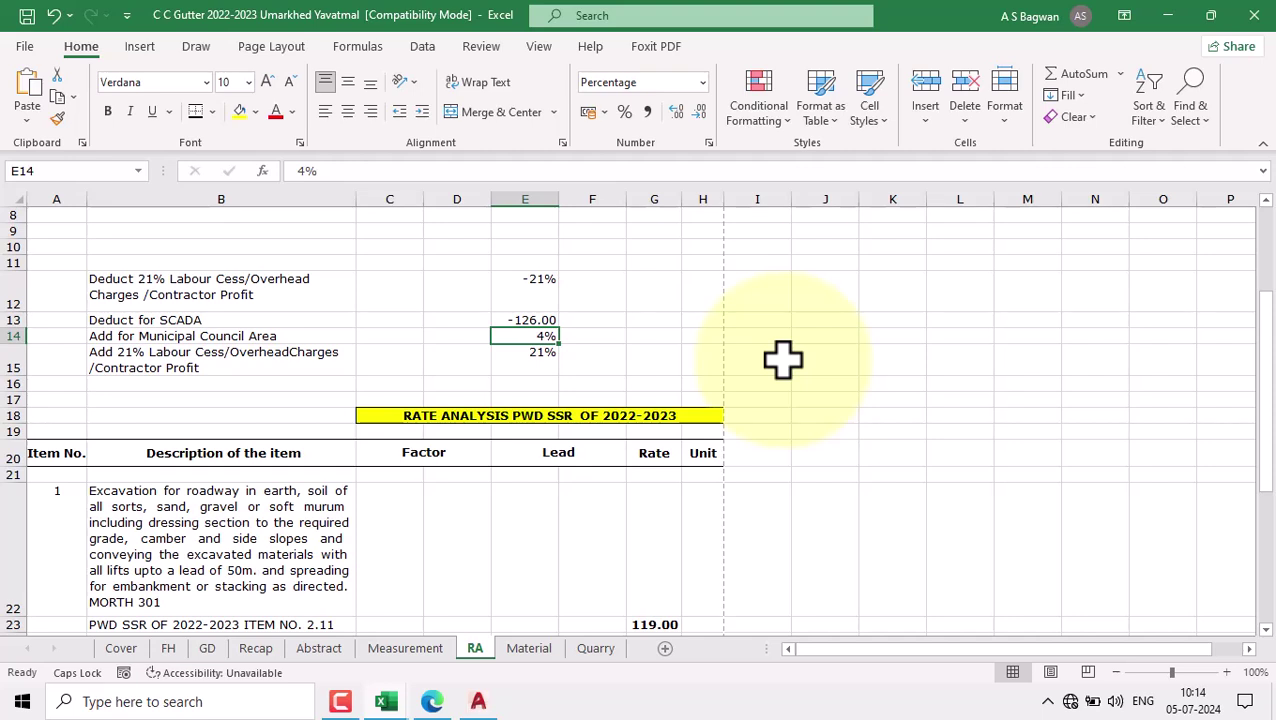
pyautogui.press('Down')
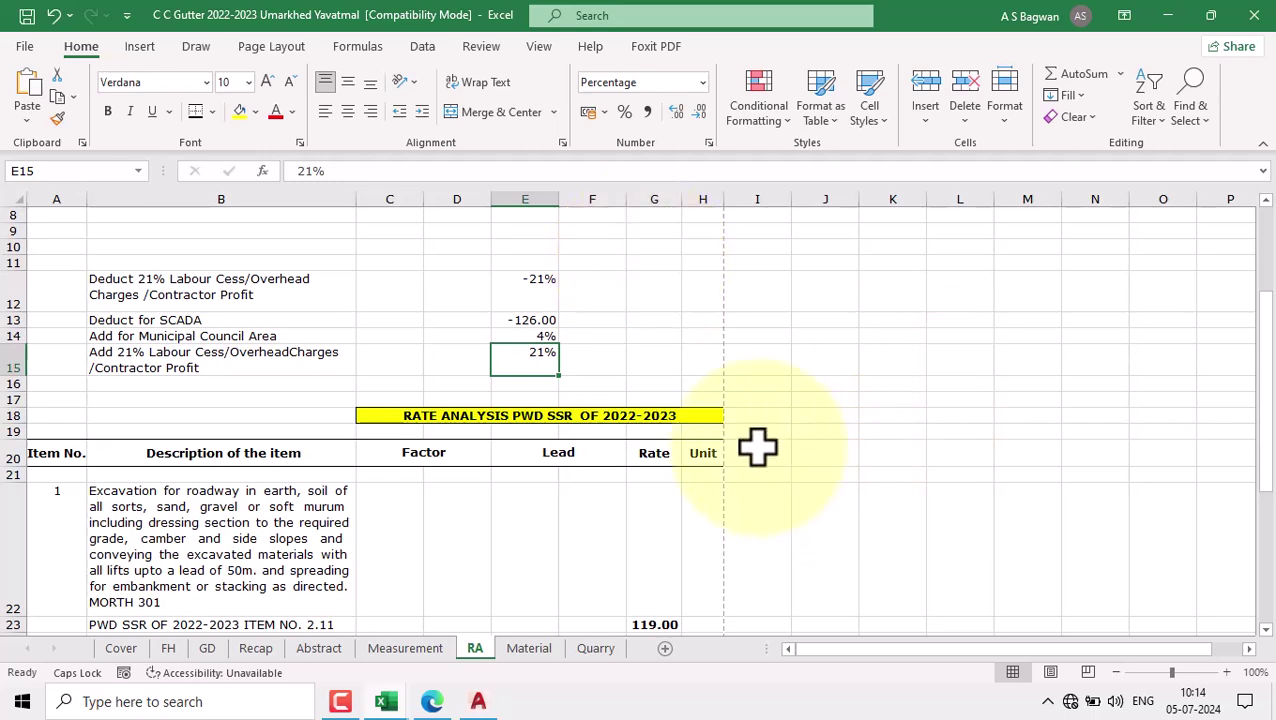
# Step: Add the base rate and the 21% deduction in G25 with =SUM(G23:G24)
pyautogui.scroll(-4, 700, 450)
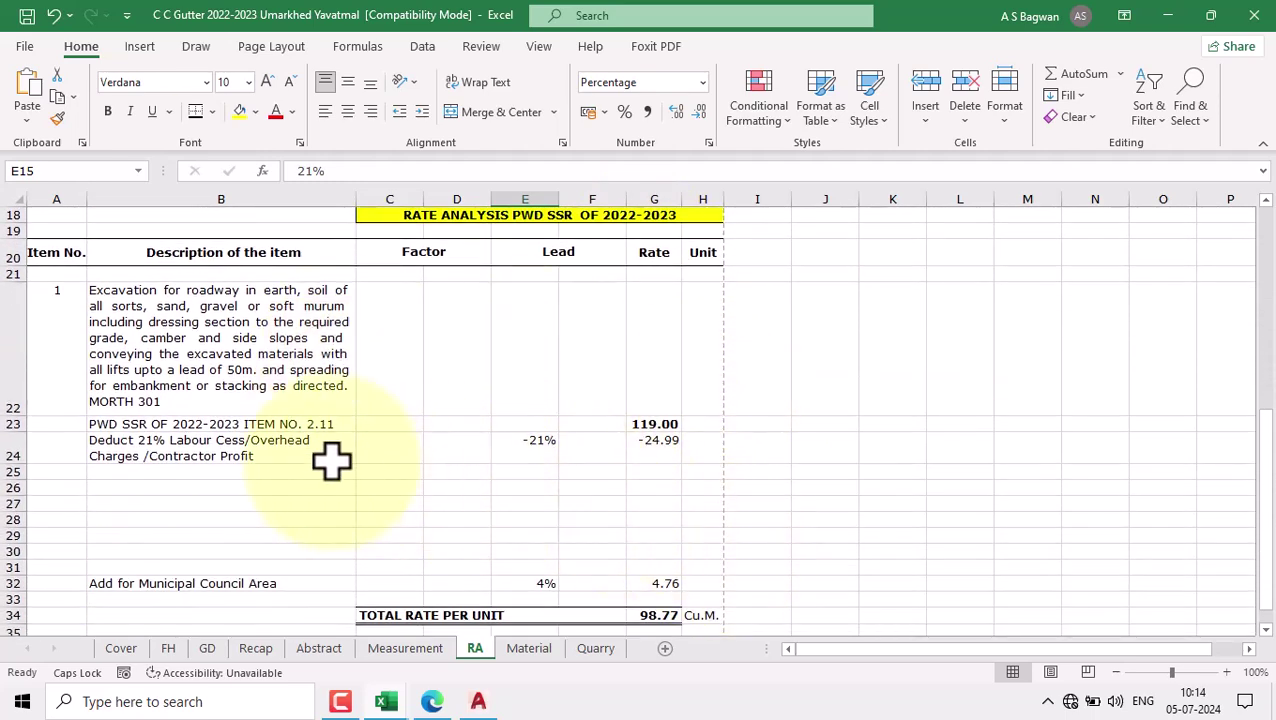
pyautogui.click(644, 476)
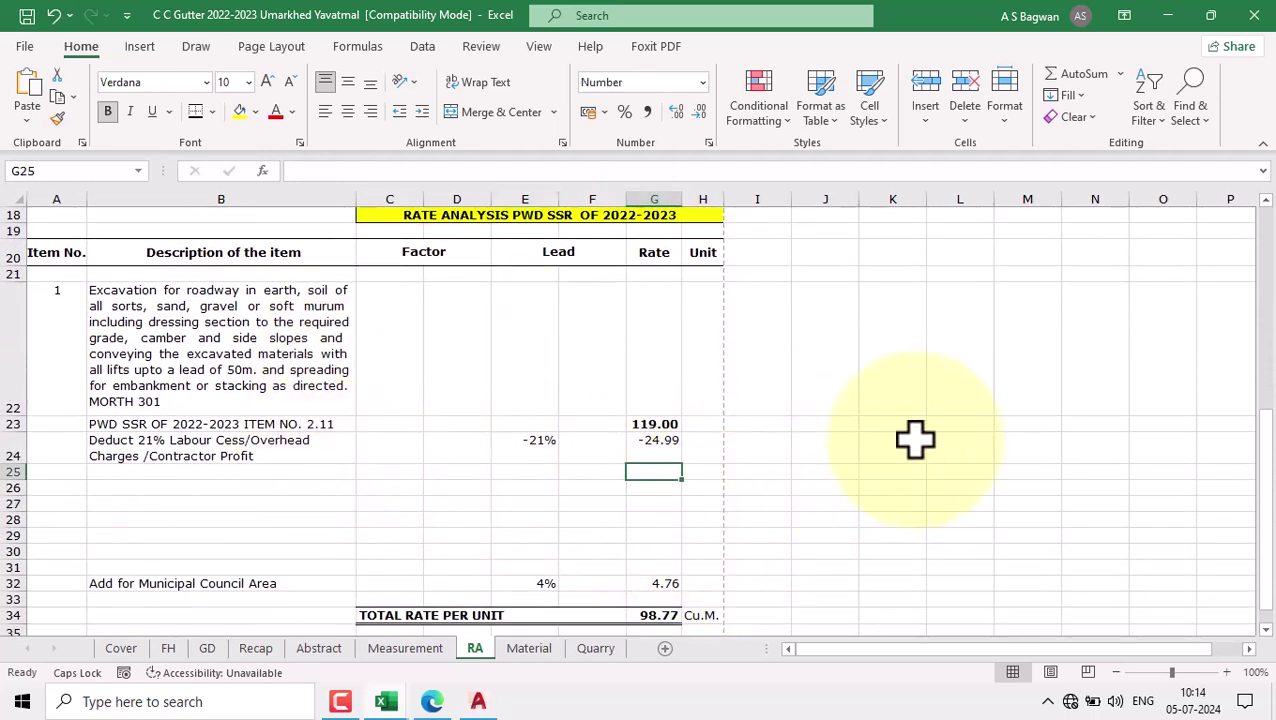
pyautogui.click(1093, 80)
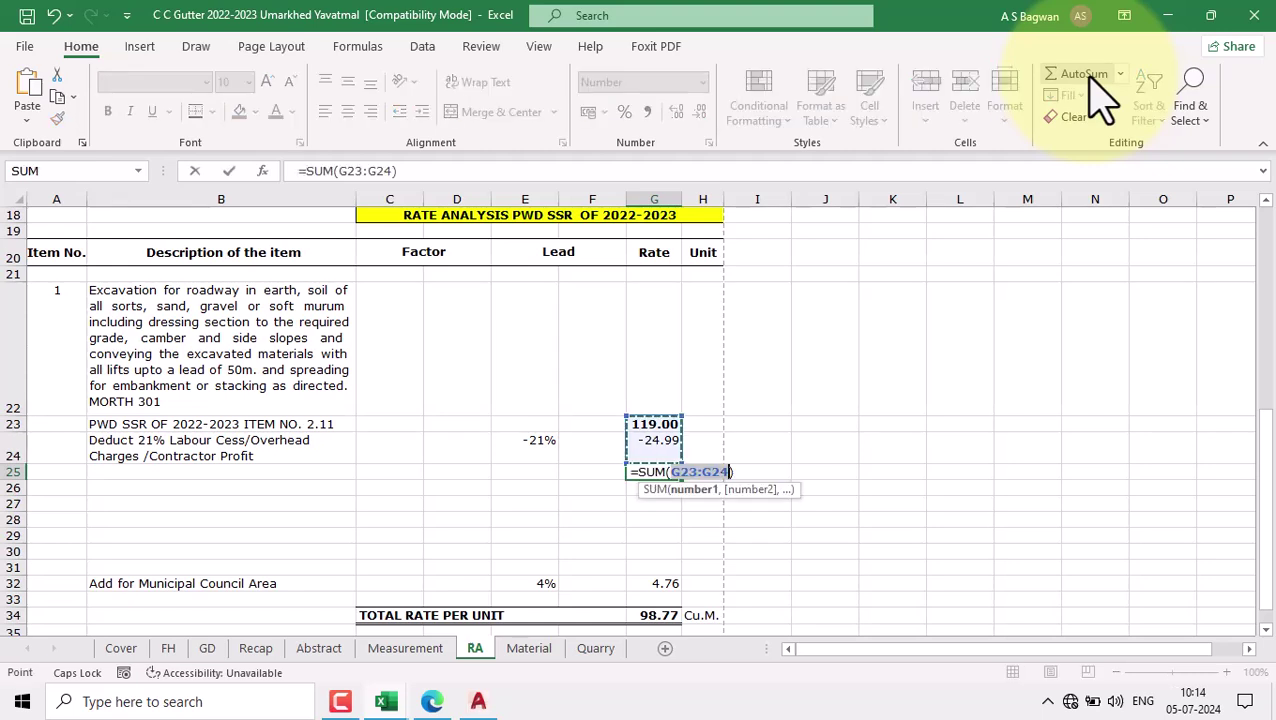
pyautogui.press('Return')
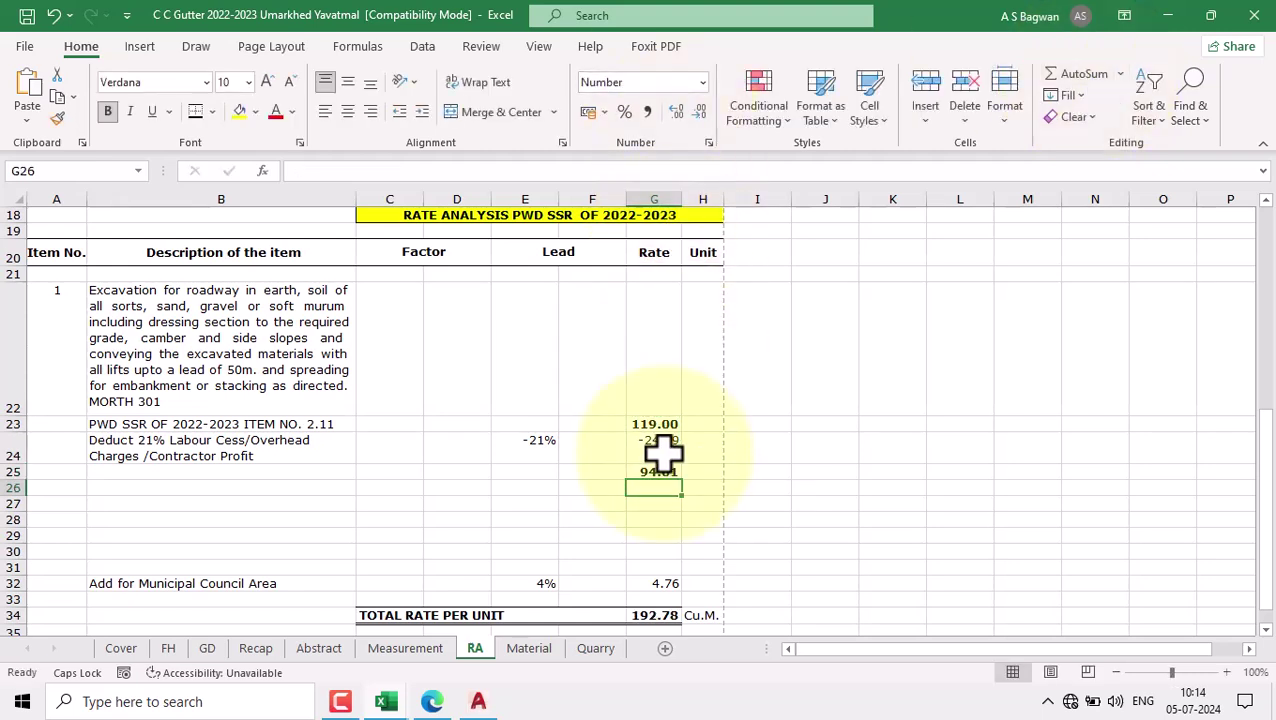
# Step: Apply a top and double bottom border to the subtotal in G25
pyautogui.click(655, 472)
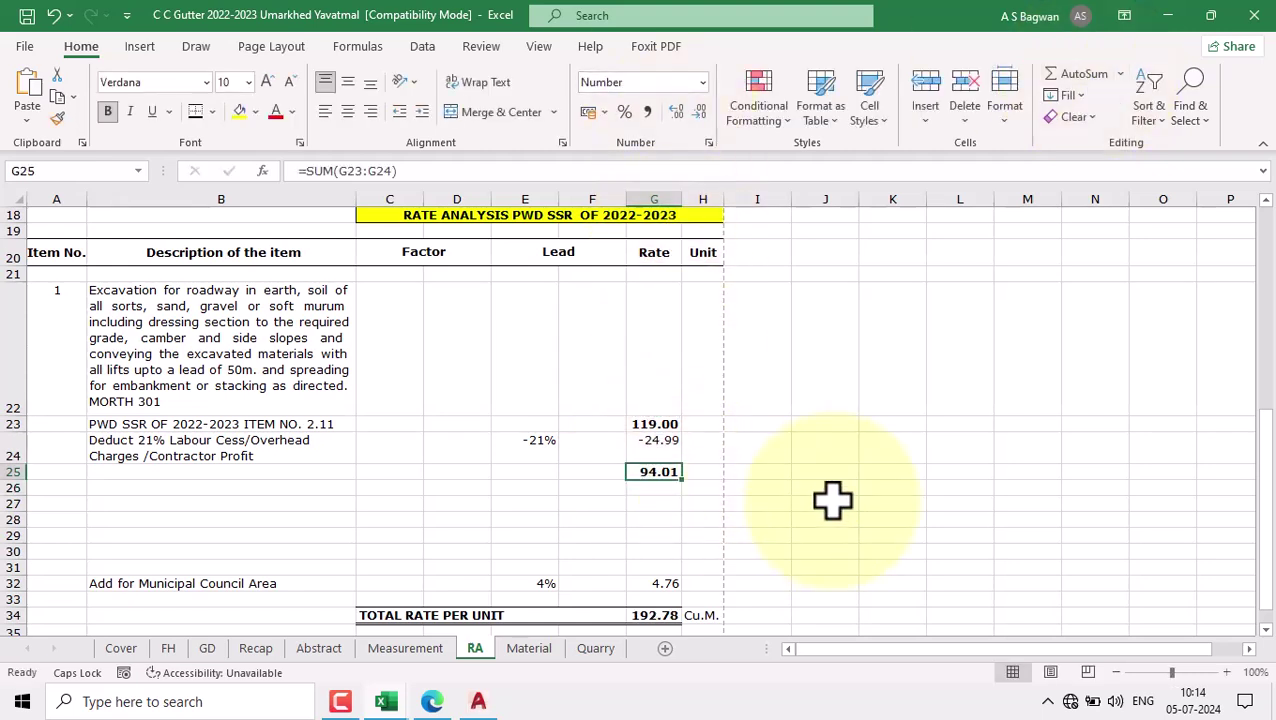
pyautogui.click(213, 111)
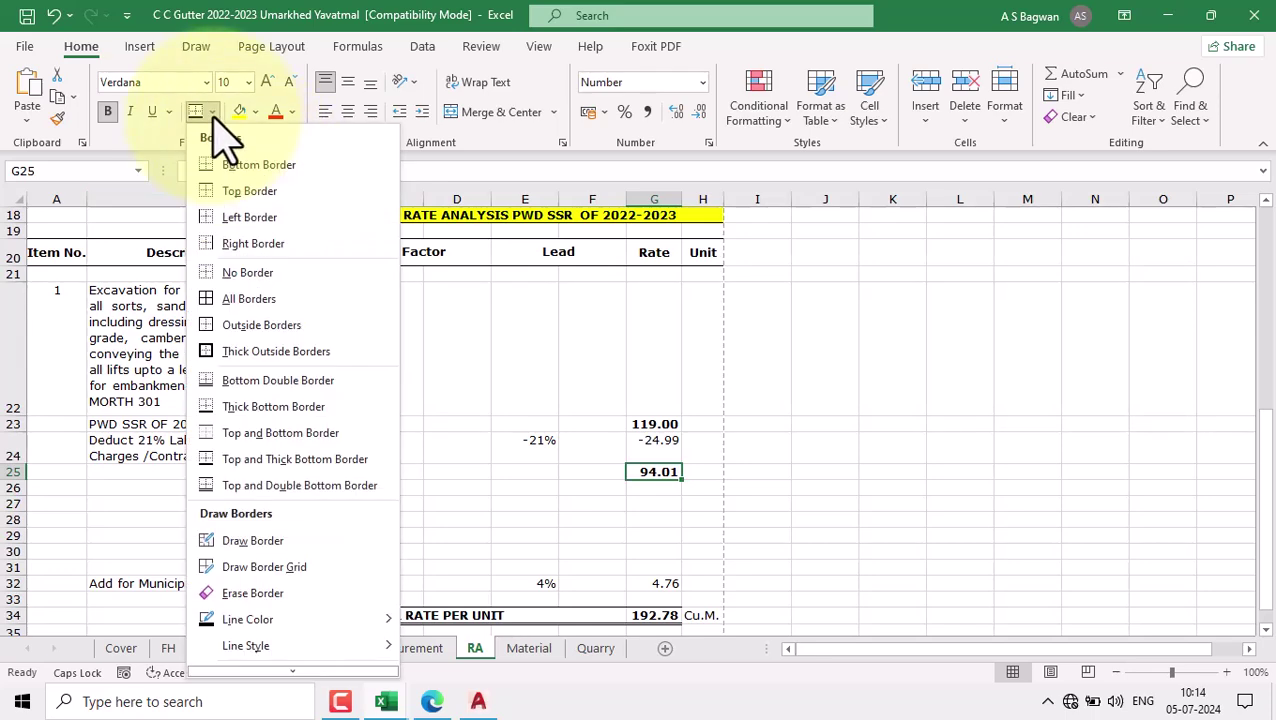
pyautogui.click(250, 486)
pyautogui.click(795, 504)
# Step: Round the subtotal in G25 to two decimals with =ROUND(SUM(G23:G24),2)
pyautogui.doubleClick(658, 472)
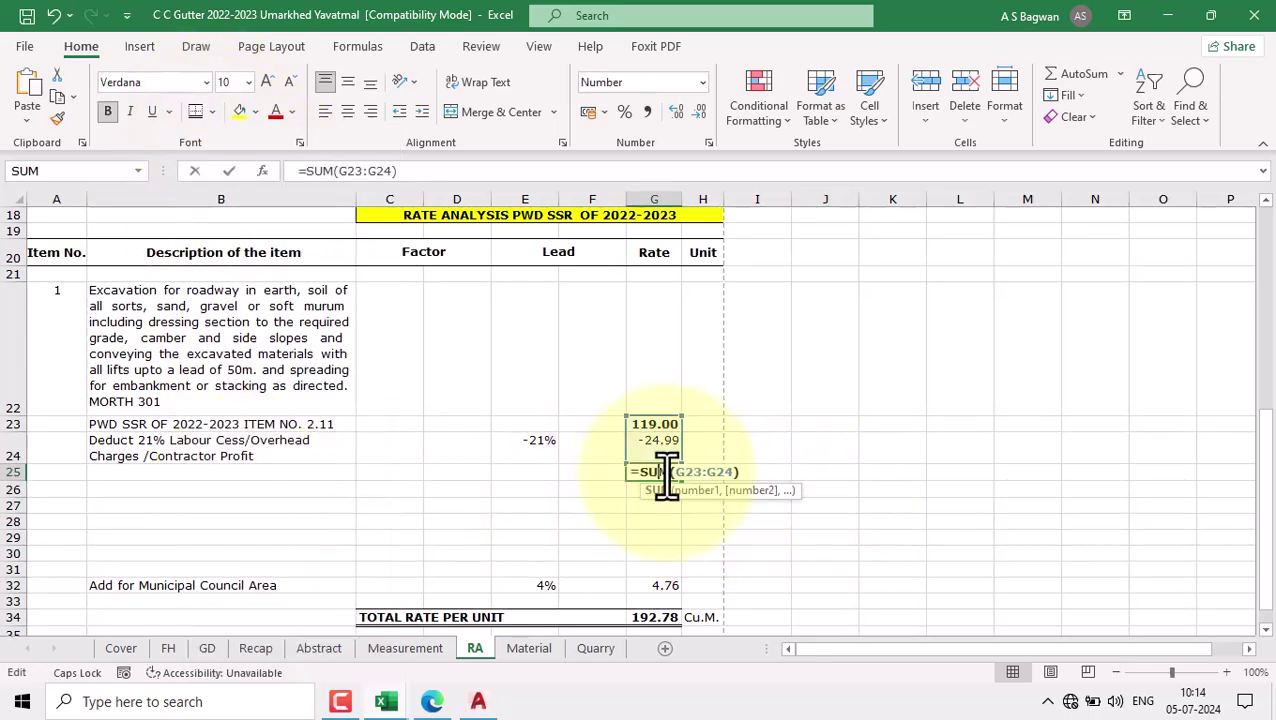
pyautogui.click(642, 478)
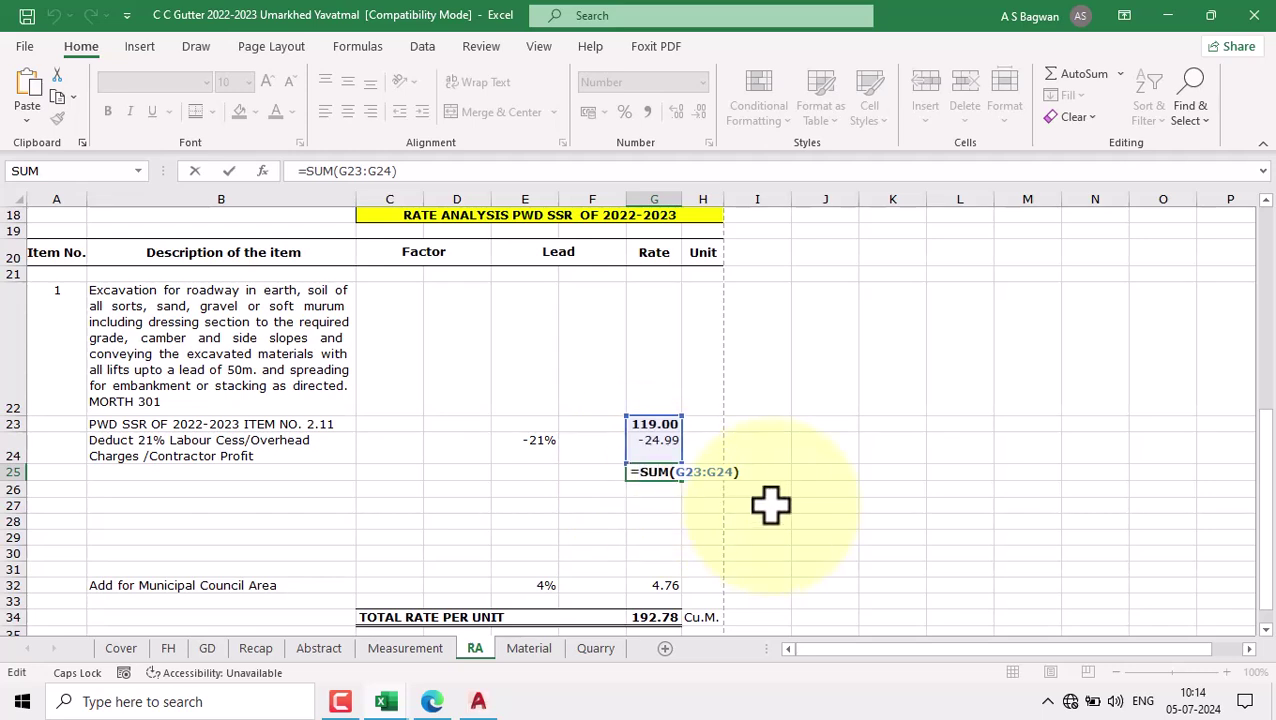
pyautogui.write('ROU')
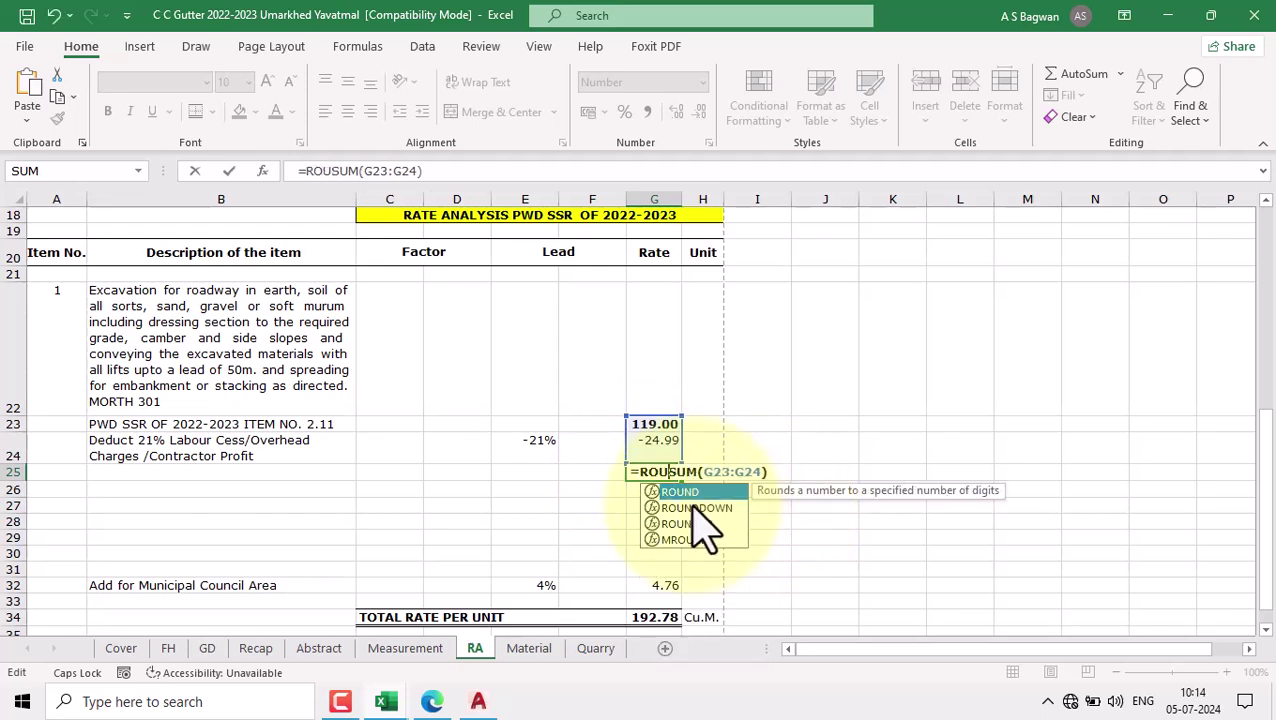
pyautogui.doubleClick(700, 492)
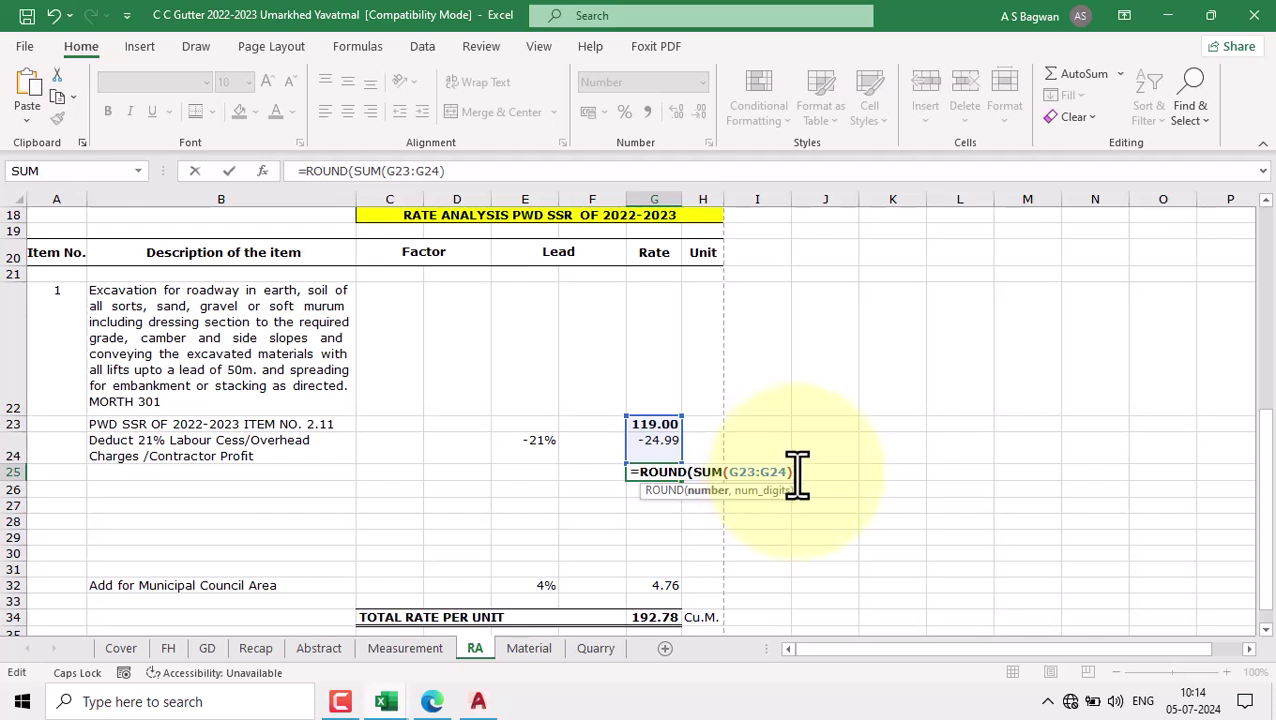
pyautogui.write(',2')
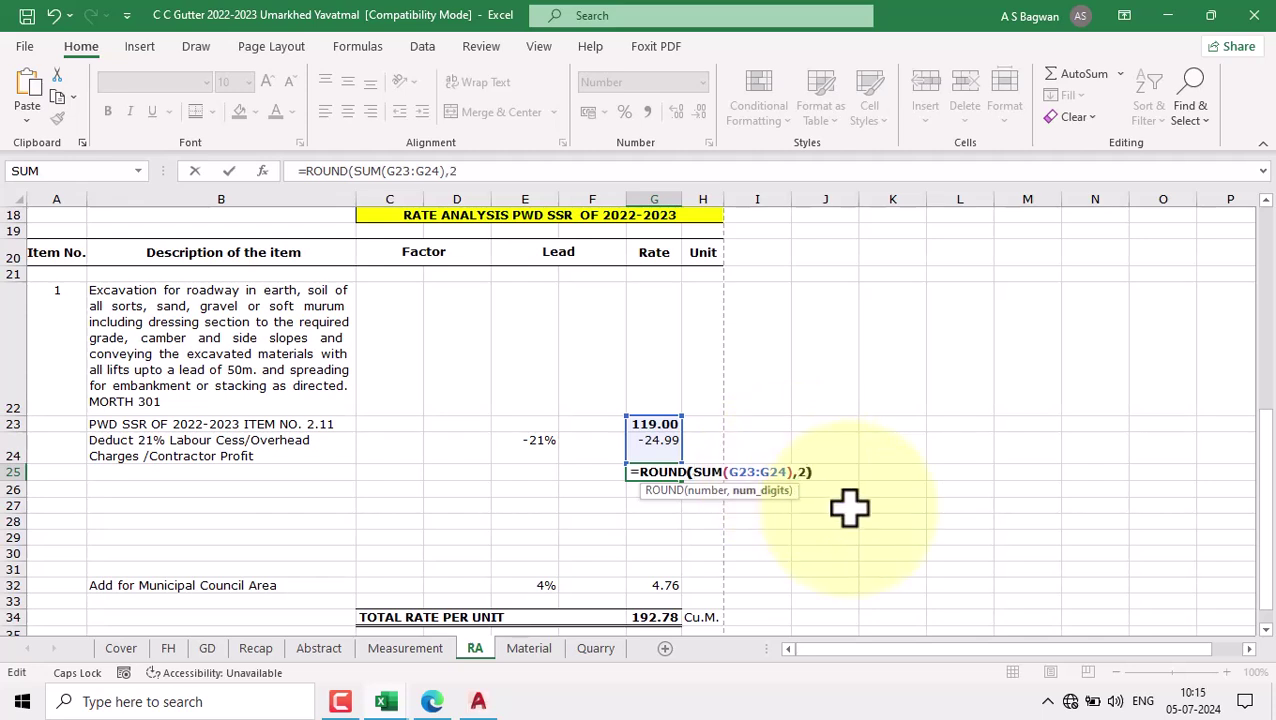
pyautogui.write(')')
pyautogui.press('Return')
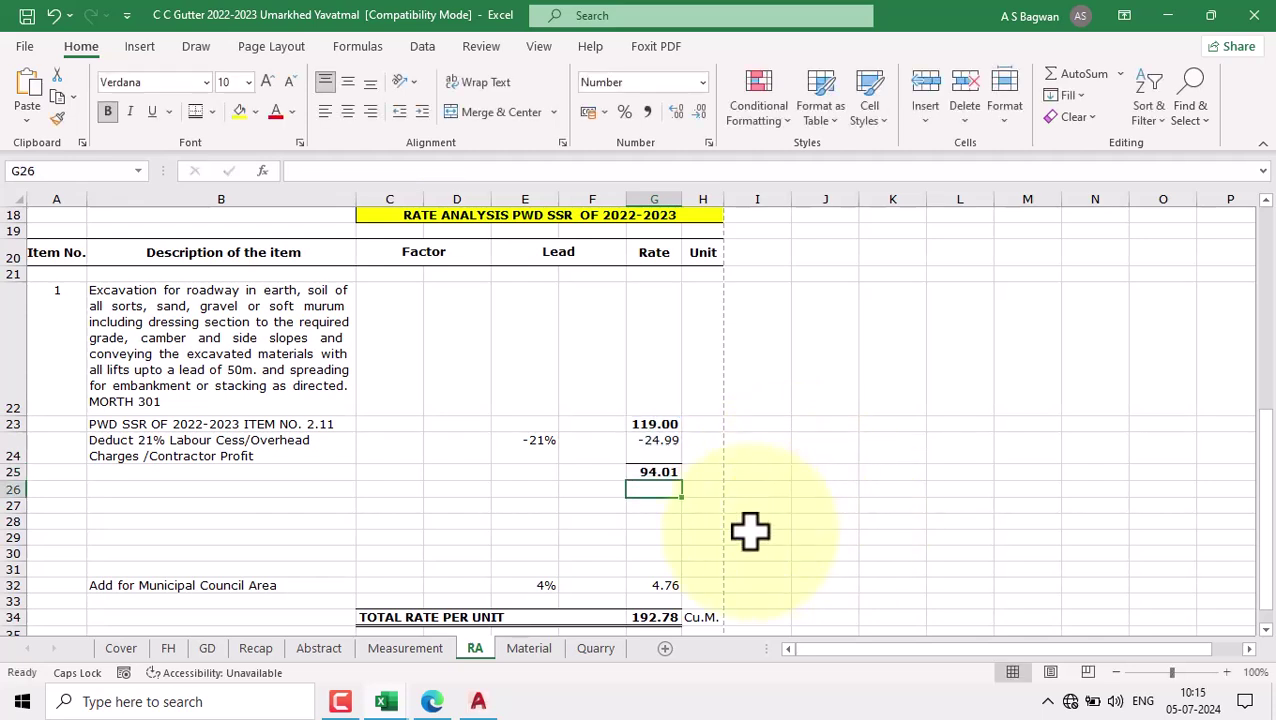
pyautogui.click(660, 472)
pyautogui.doubleClick(660, 472)
pyautogui.press('Escape')
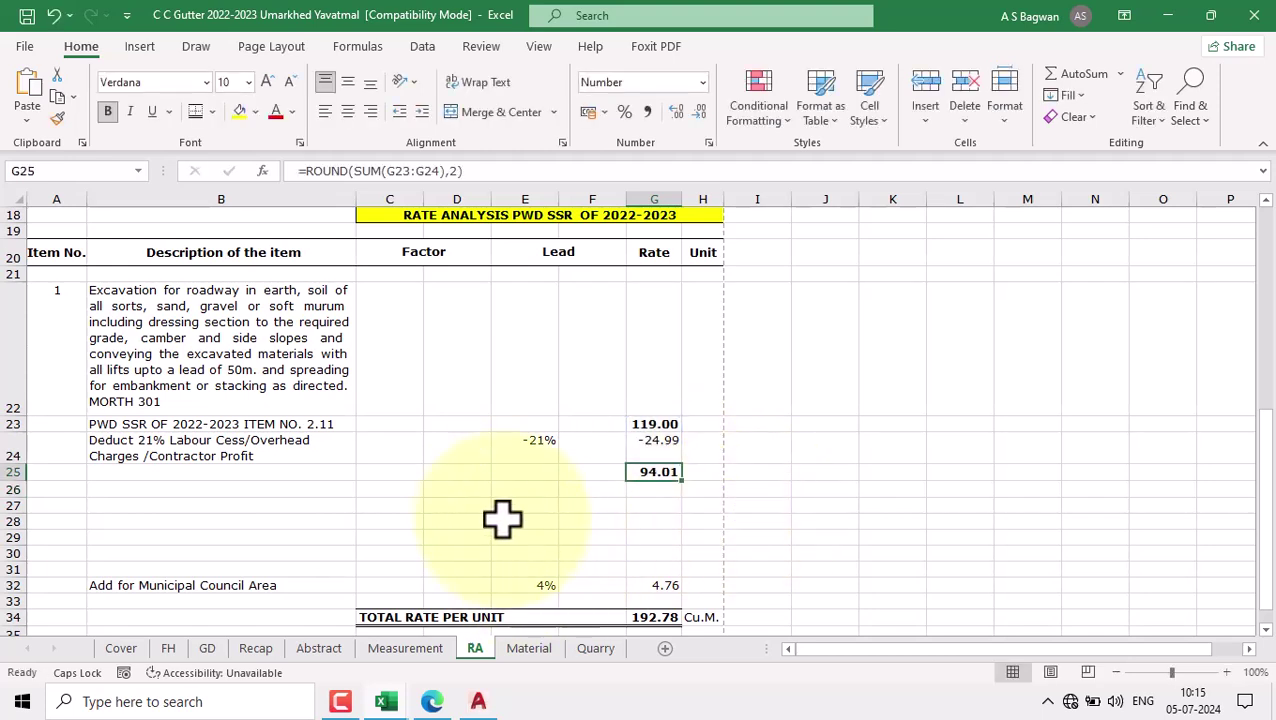
# Step: Base the Municipal Council Area addition in G32 on the G25 subtotal with =ROUND(G25*E32,2)
pyautogui.click(665, 585)
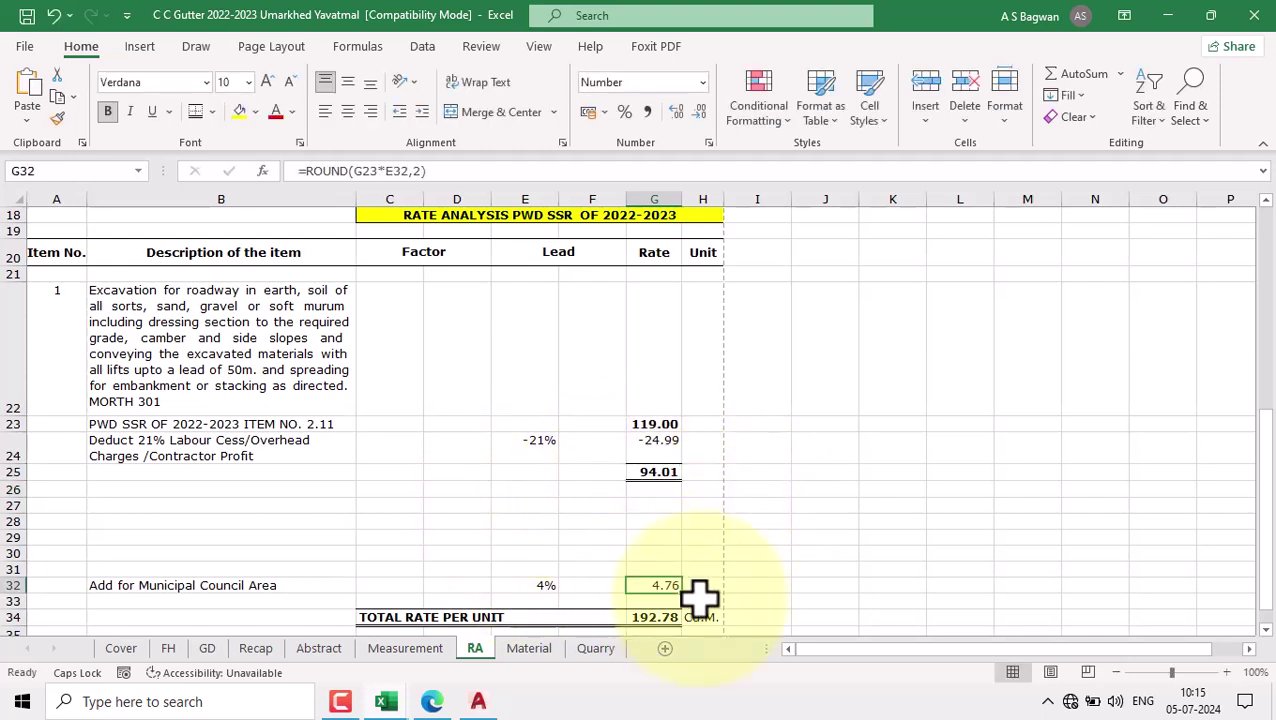
pyautogui.click(665, 474)
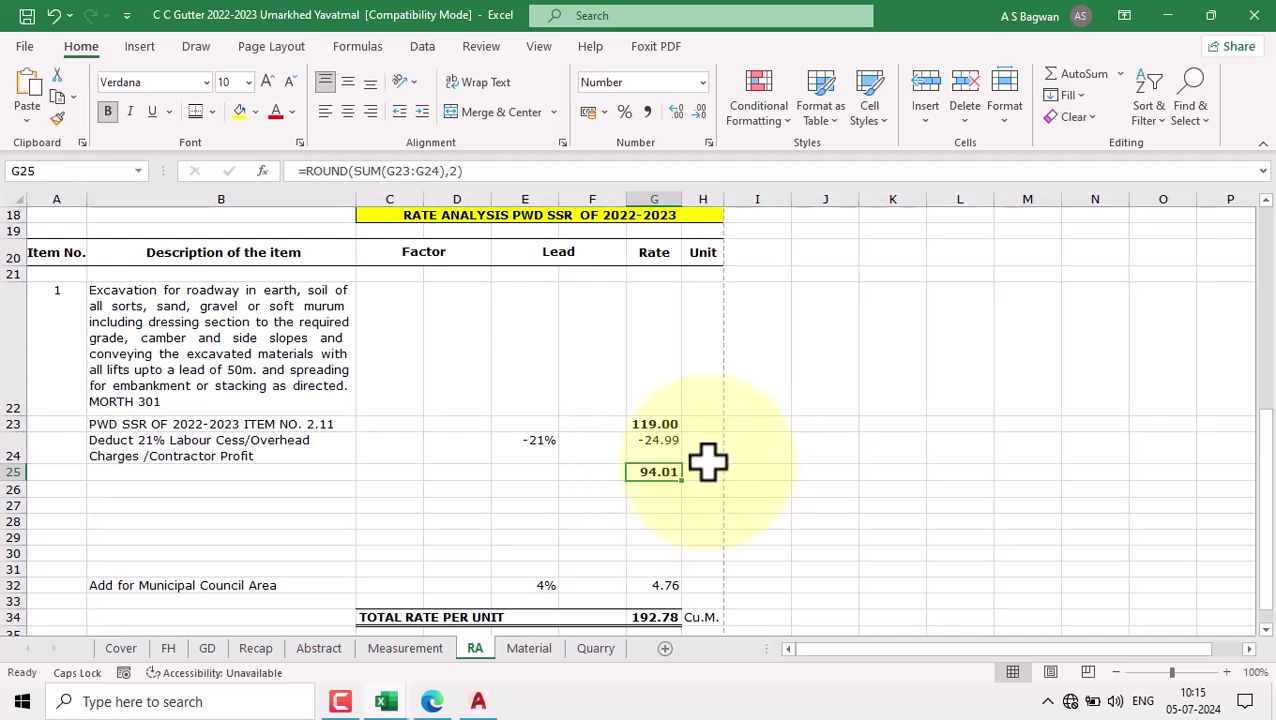
pyautogui.doubleClick(664, 585)
pyautogui.click(710, 585)
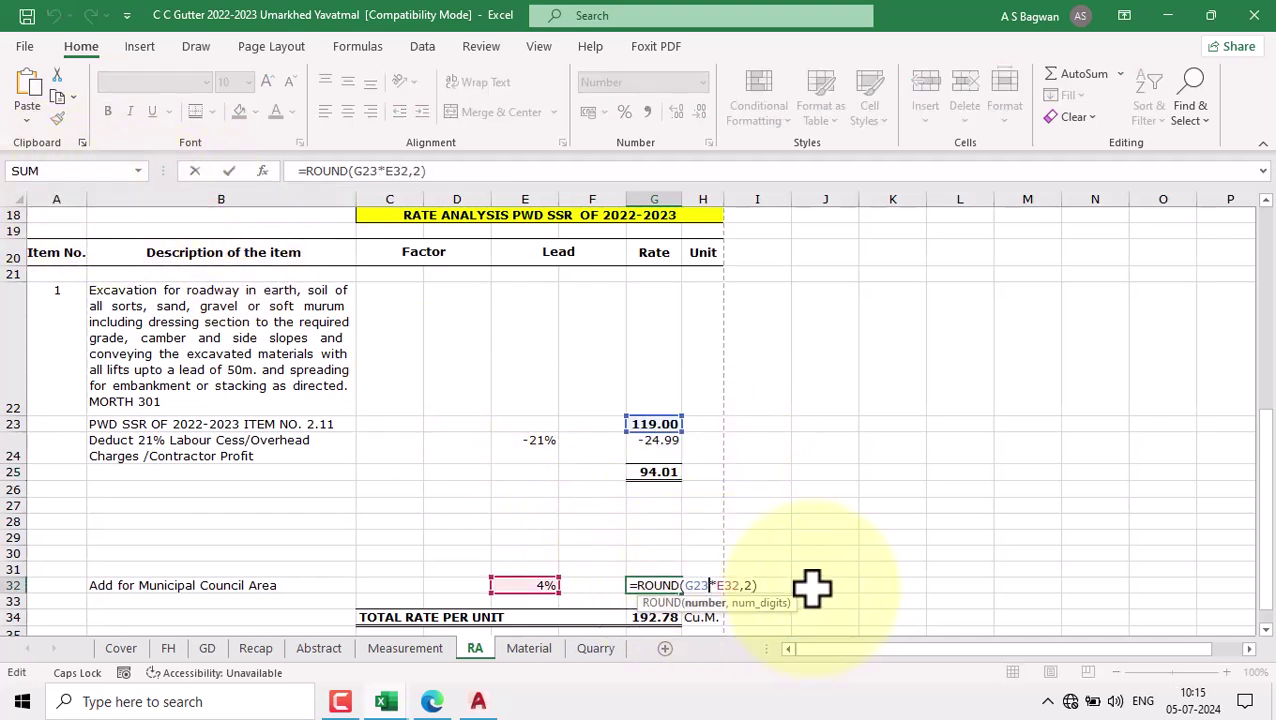
pyautogui.press('BackSpace')
pyautogui.write('5')
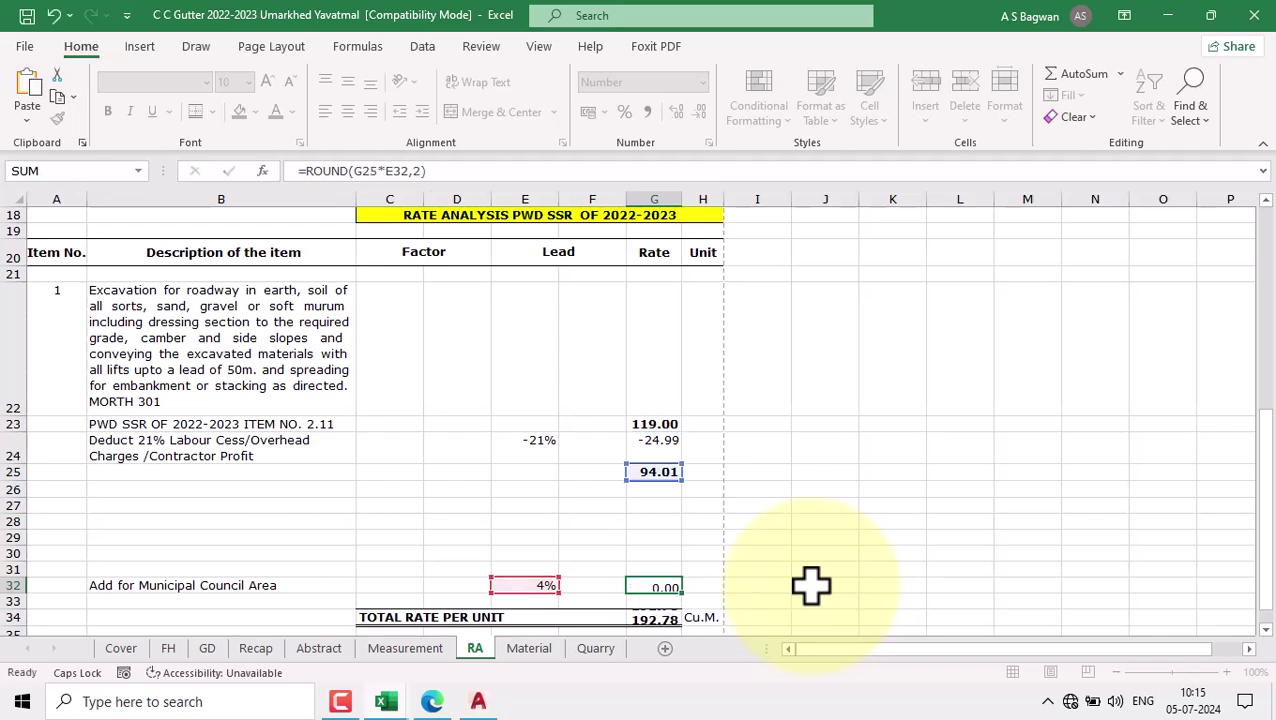
pyautogui.press('Return')
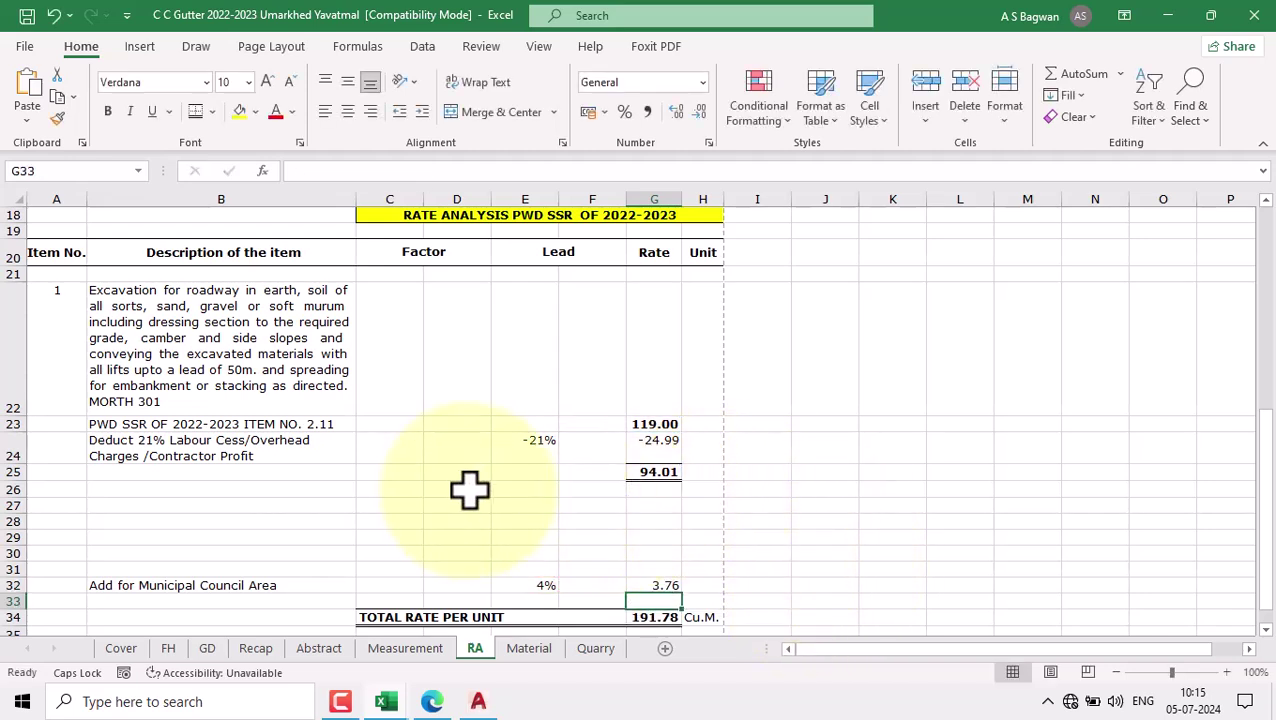
# Step: Delete the empty sheet rows 26 to 31 between the subtotal and the Municipal Council Area line
pyautogui.click(349, 487)
pyautogui.moveTo(487, 523); pyautogui.dragTo(690, 563)
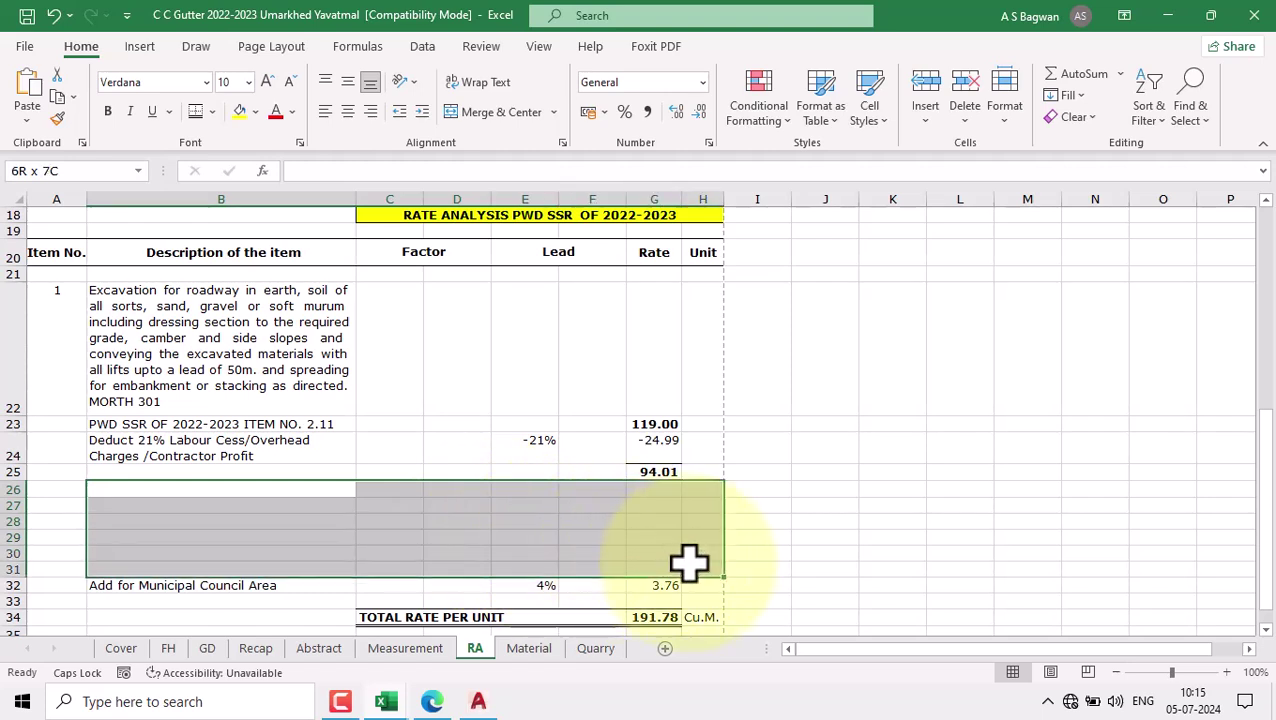
pyautogui.click(966, 110)
pyautogui.click(1045, 178)
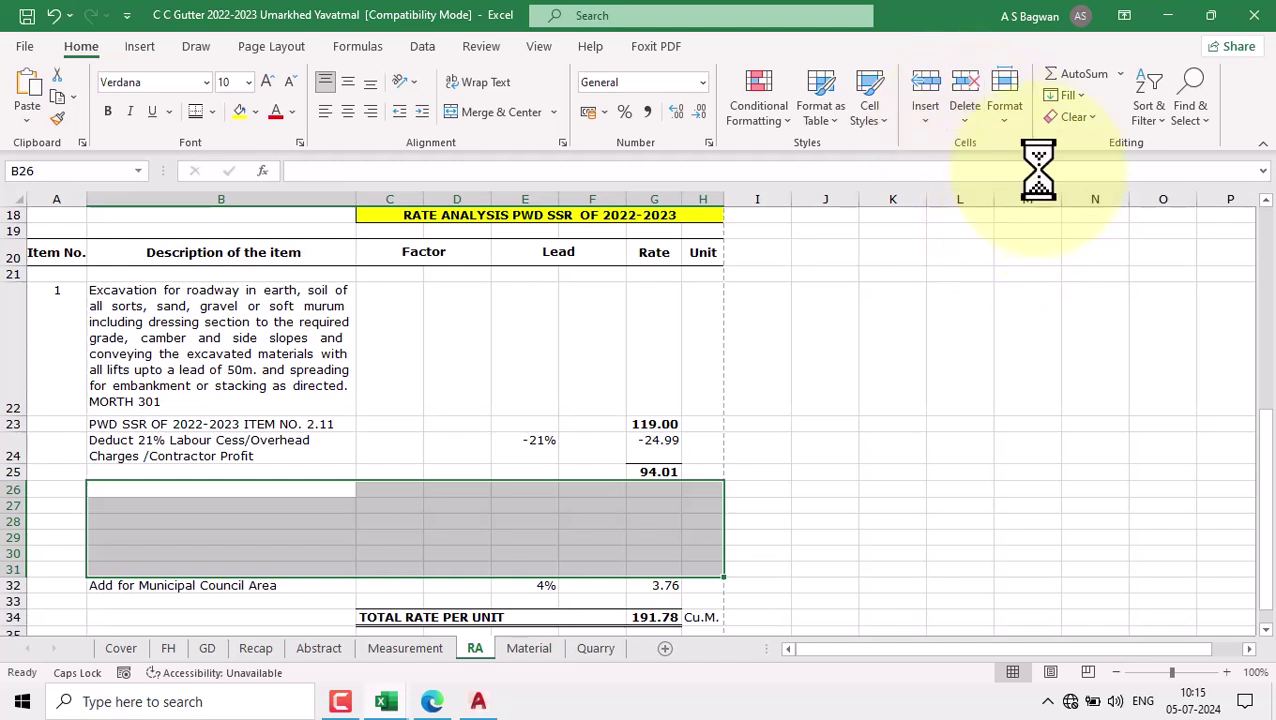
pyautogui.click(914, 420)
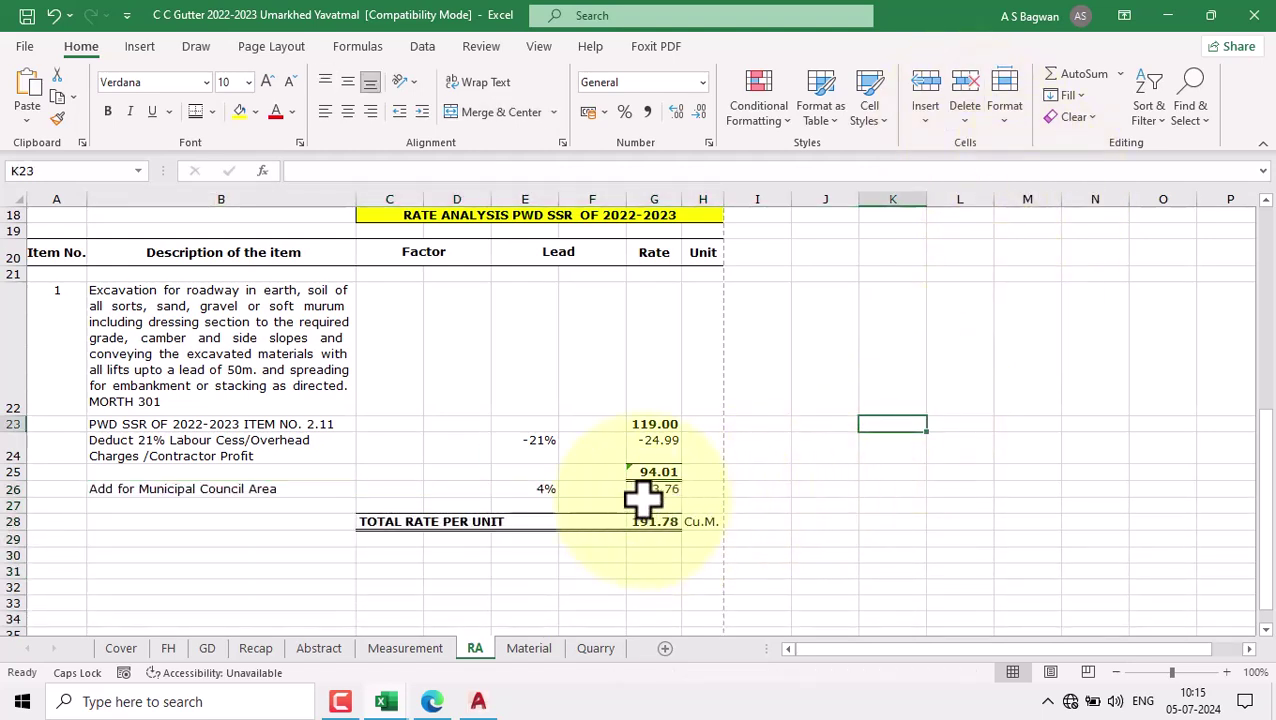
# Step: Insert a new sheet row at row 27, below the Municipal Council Area line
pyautogui.click(654, 506)
pyautogui.click(925, 115)
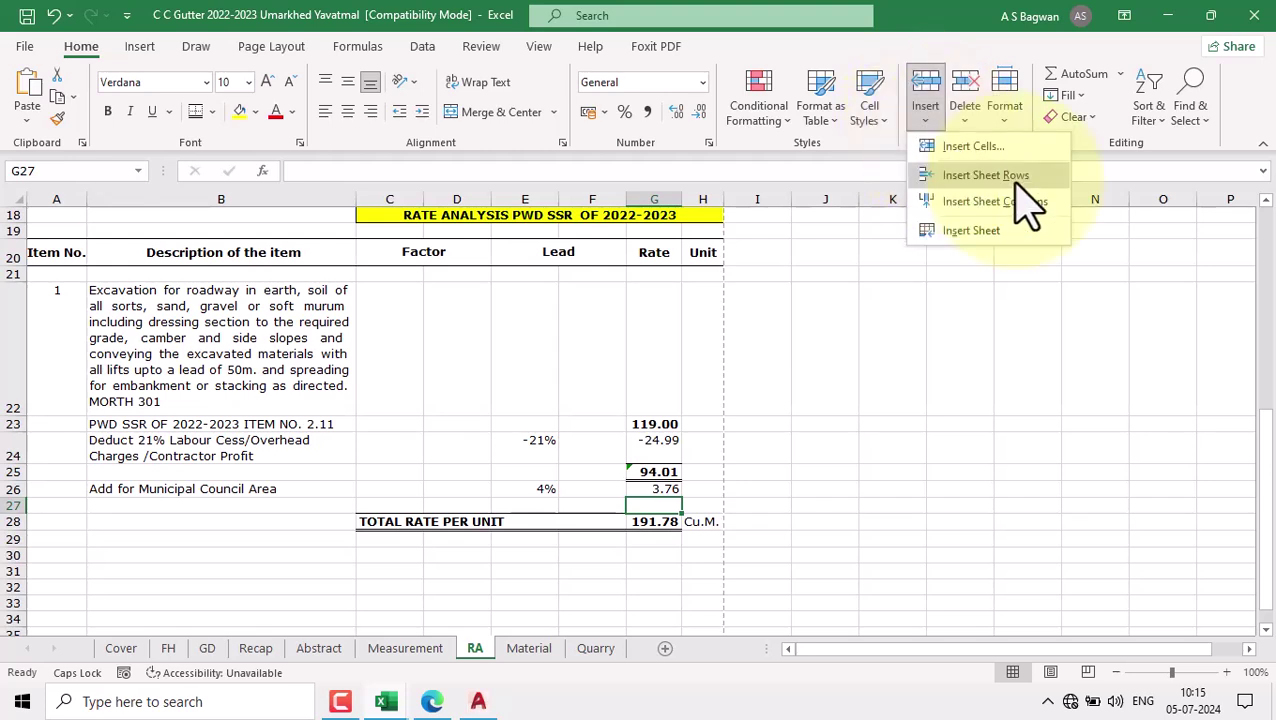
pyautogui.click(1013, 176)
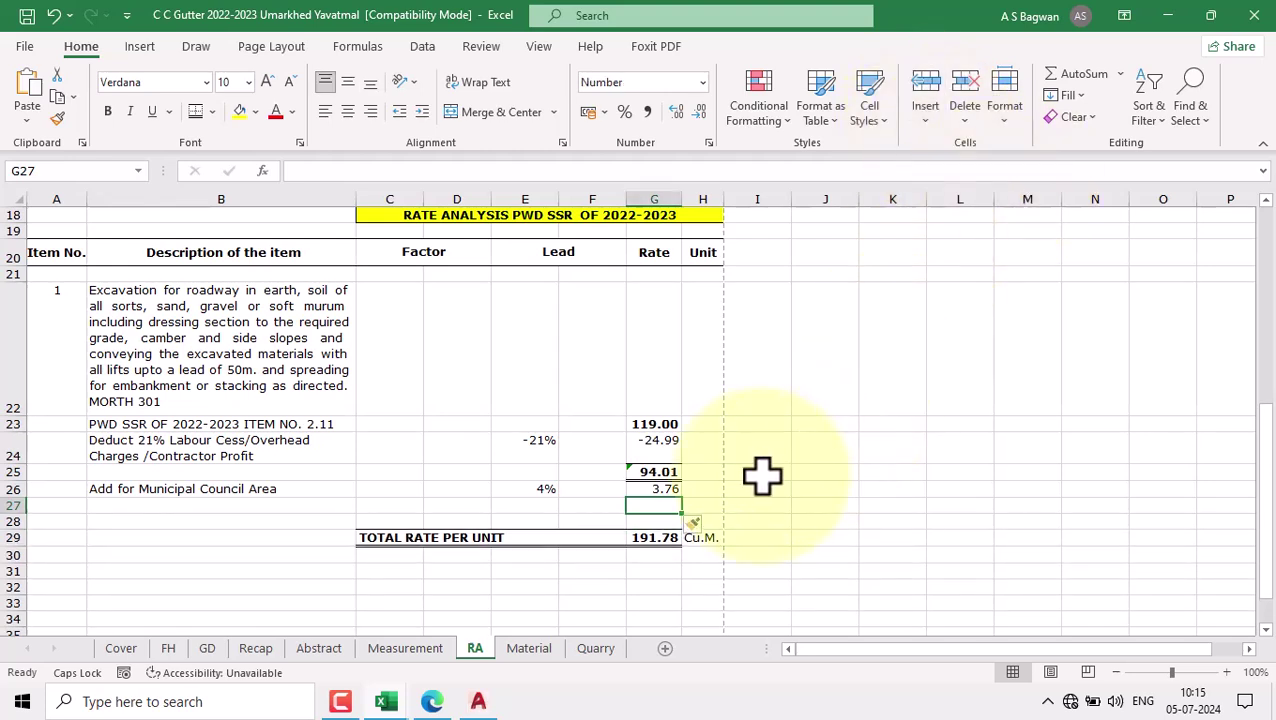
# Step: Link the Municipal Council Area percentage in E26 to the adjustment table's value in E14
pyautogui.click(654, 489)
pyautogui.doubleClick(655, 484)
pyautogui.press('Escape')
pyautogui.click(544, 488)
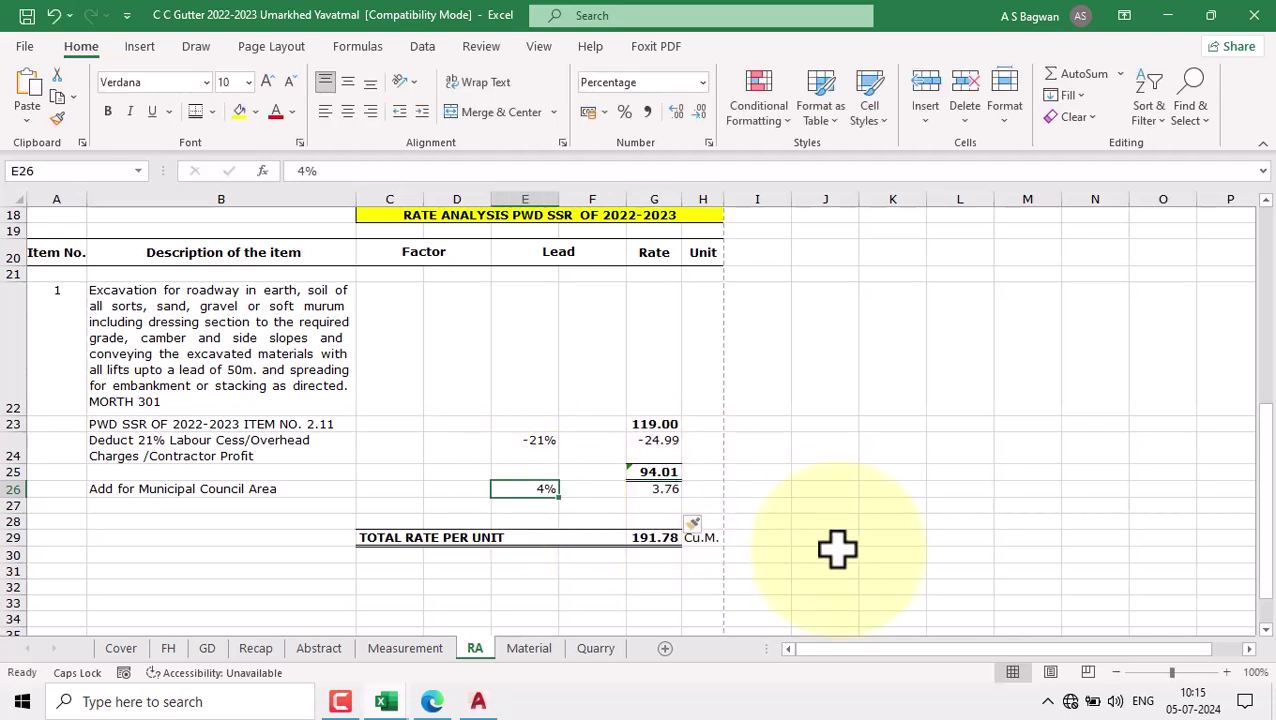
pyautogui.write('=')
pyautogui.scroll(6, 720, 445)
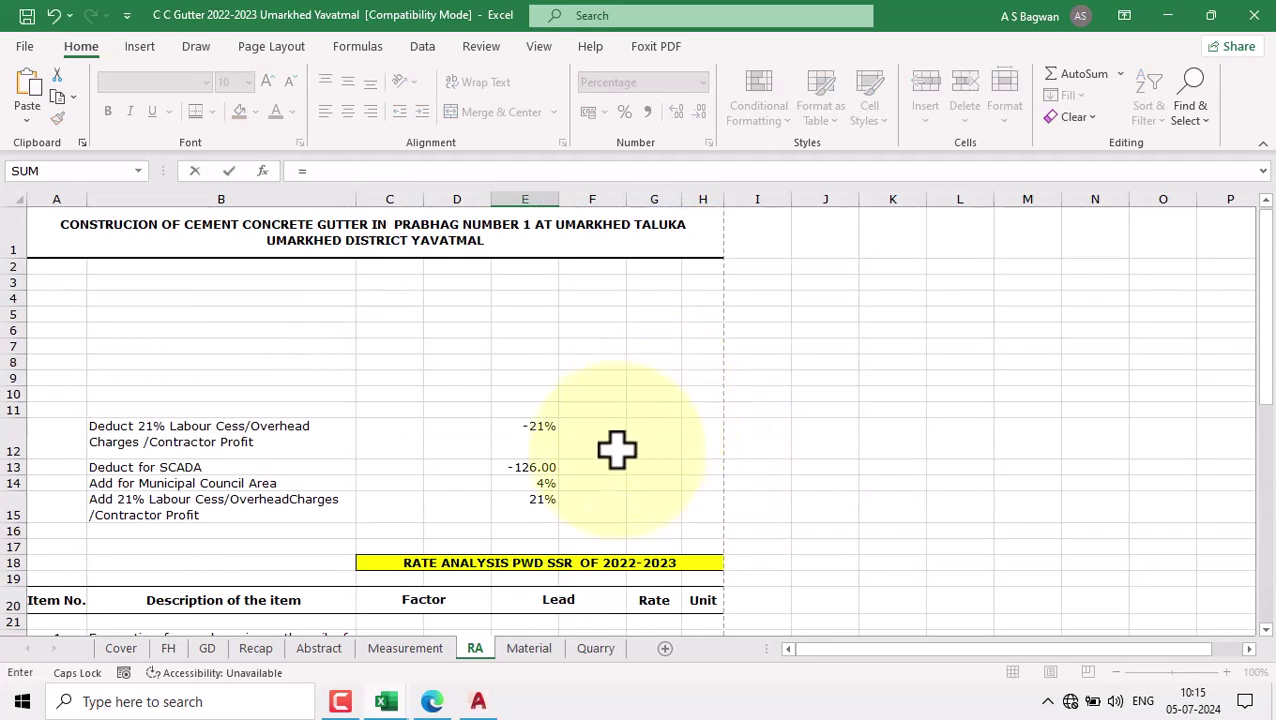
pyautogui.click(530, 483)
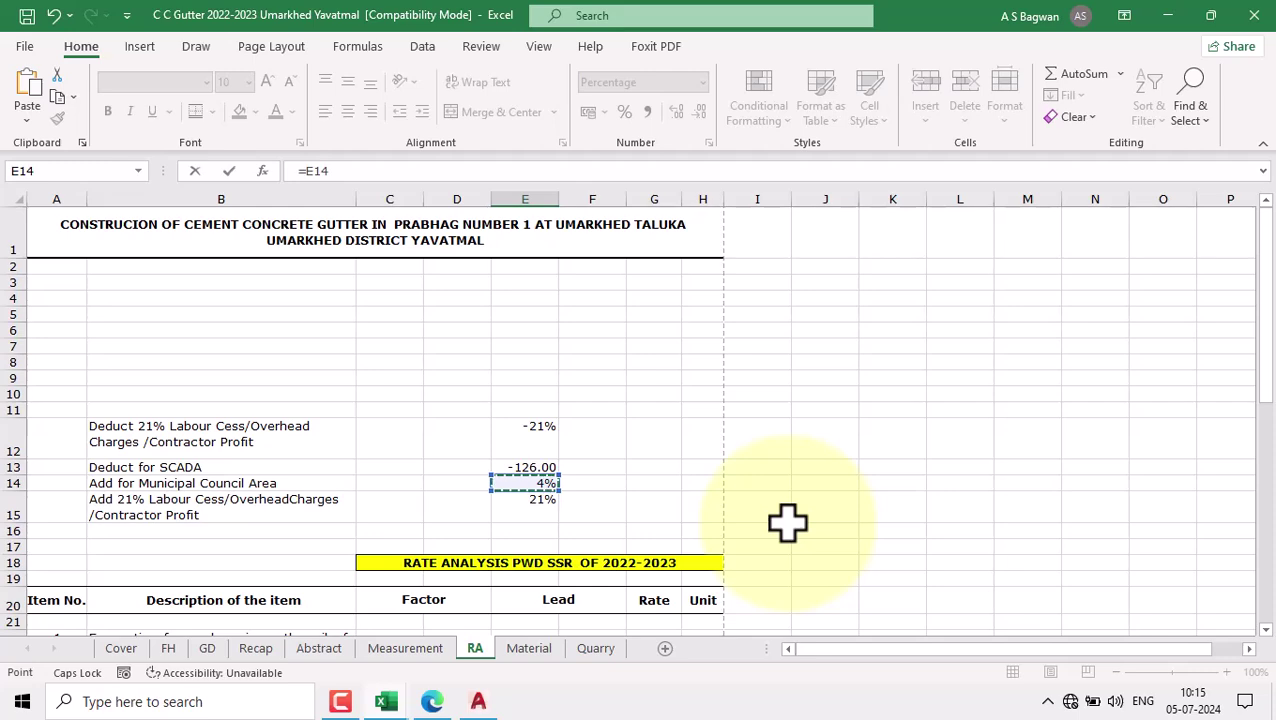
pyautogui.scroll(-7, 788, 520)
pyautogui.press('Return')
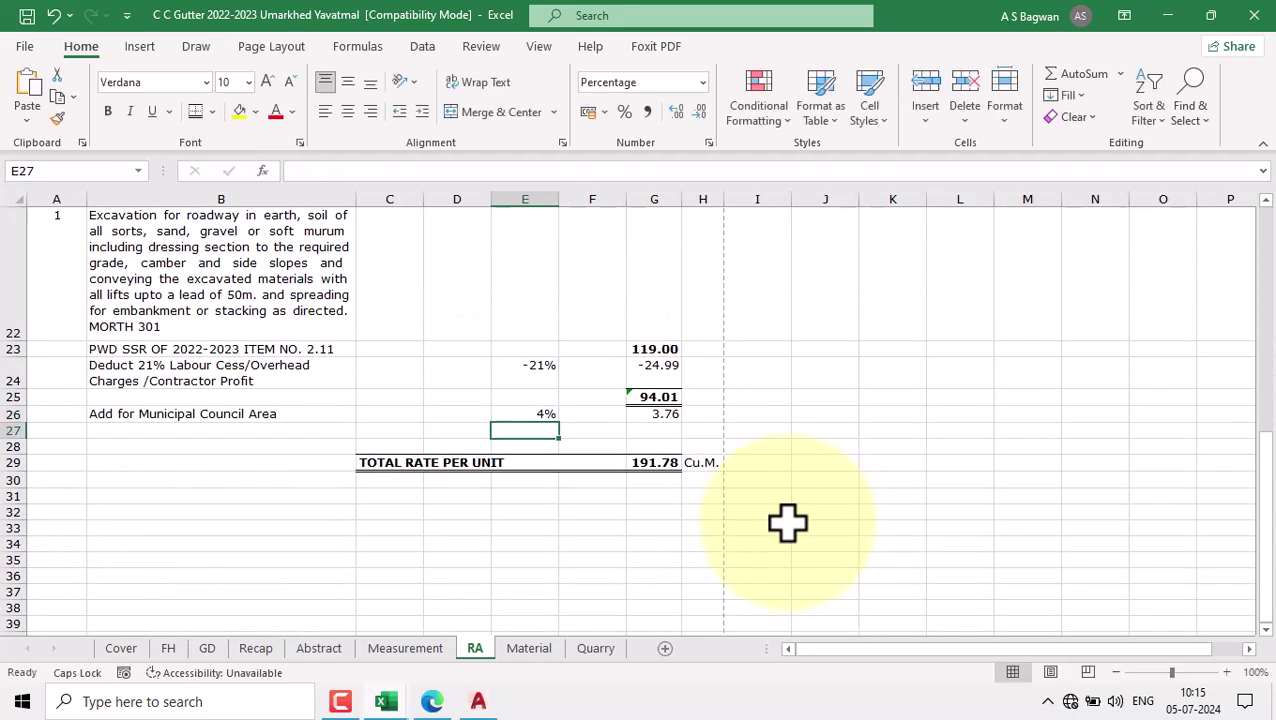
# Step: Link the Municipal Council Area description in B26 to the adjustment table with =$B$14
pyautogui.click(290, 414)
pyautogui.write('=')
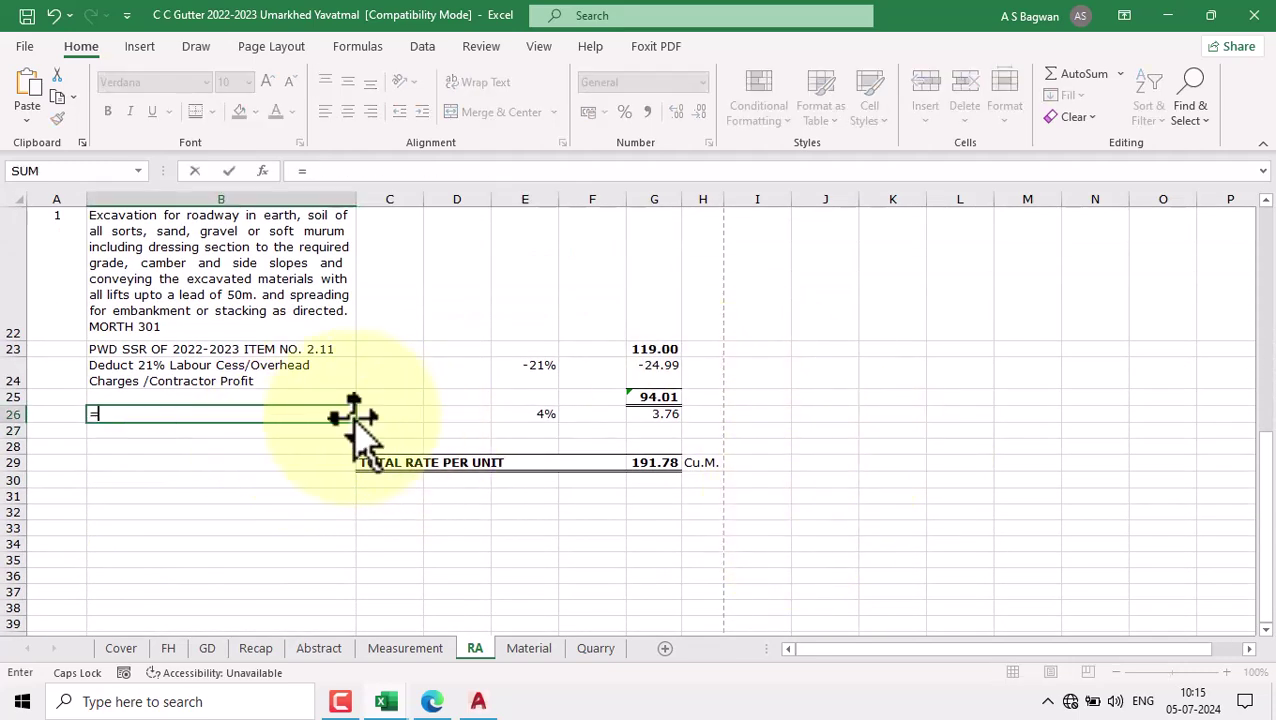
pyautogui.scroll(3, 390, 425)
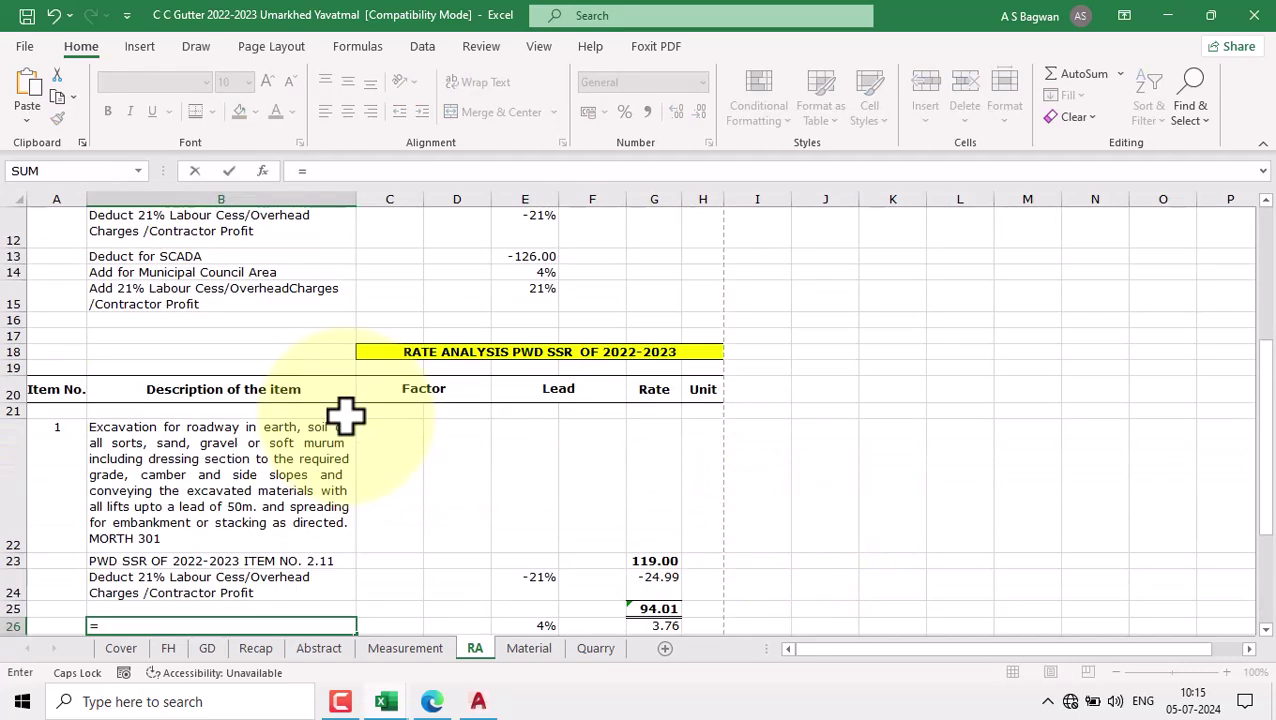
pyautogui.click(262, 273)
pyautogui.press('F4')
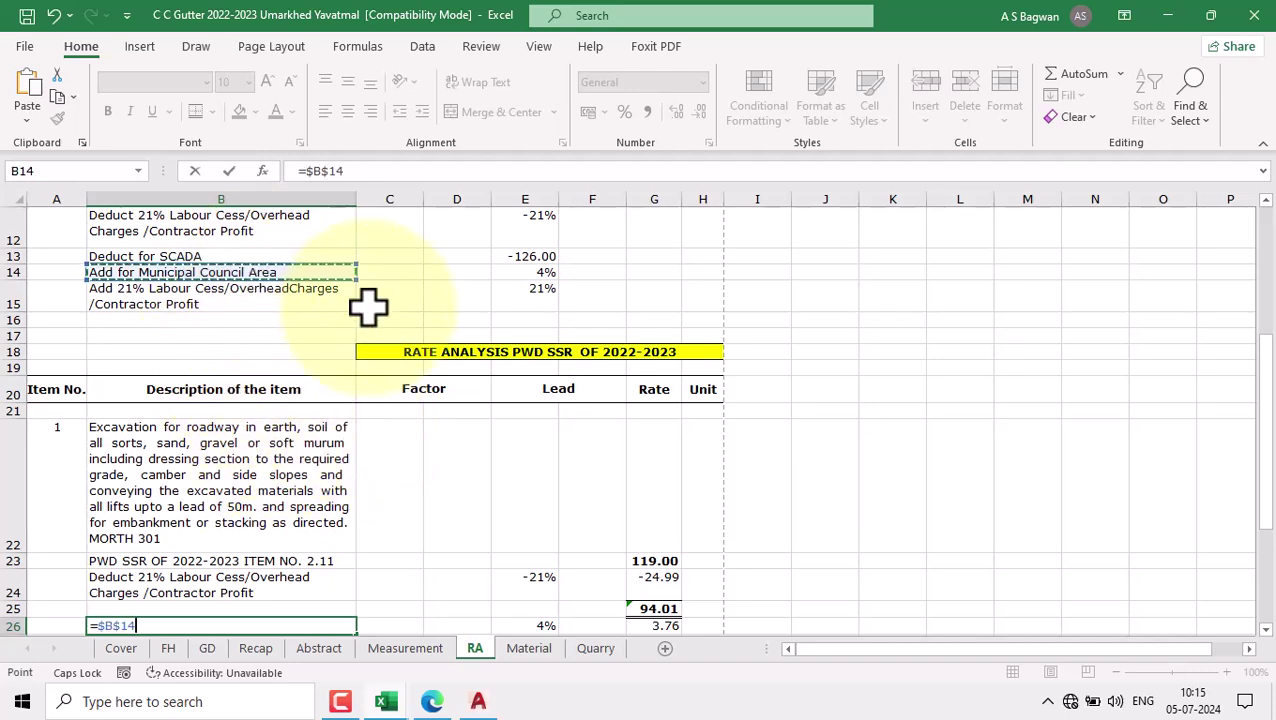
pyautogui.press('Return')
pyautogui.scroll(-2, 823, 490)
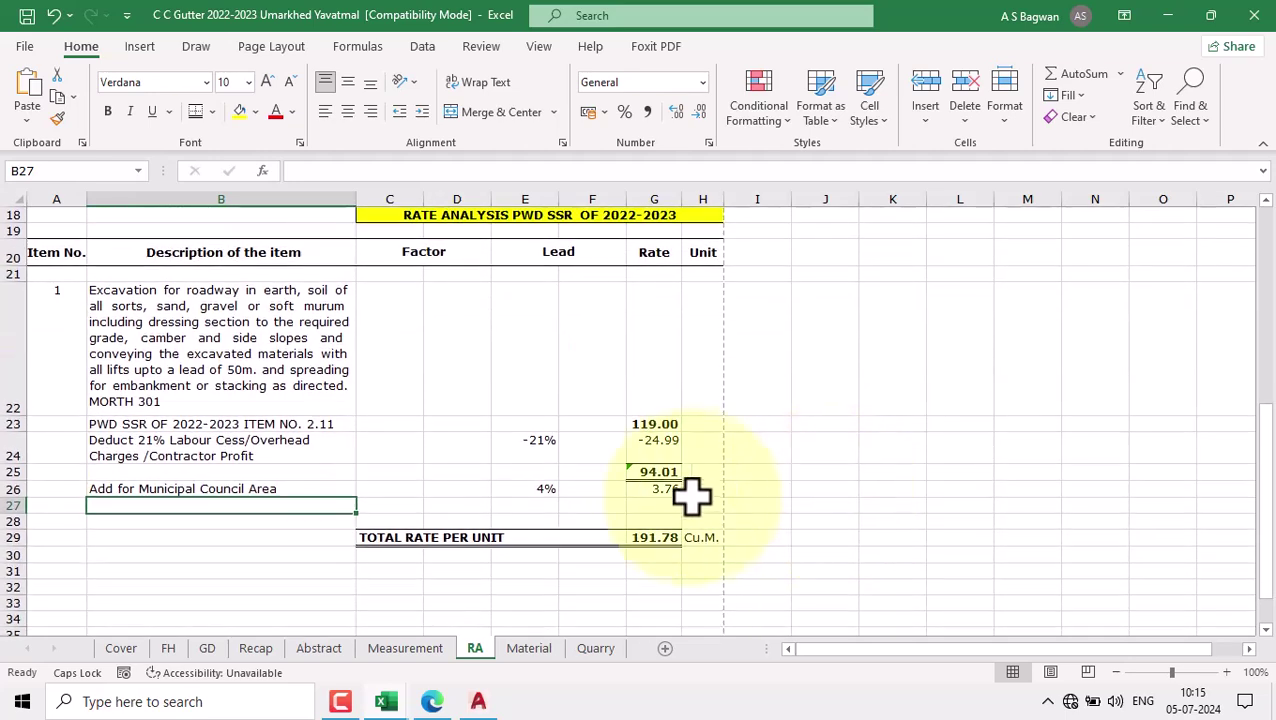
# Step: Check the formulas behind the subtotal in G25 and the Municipal Council Area amount in G26
pyautogui.doubleClick(660, 472)
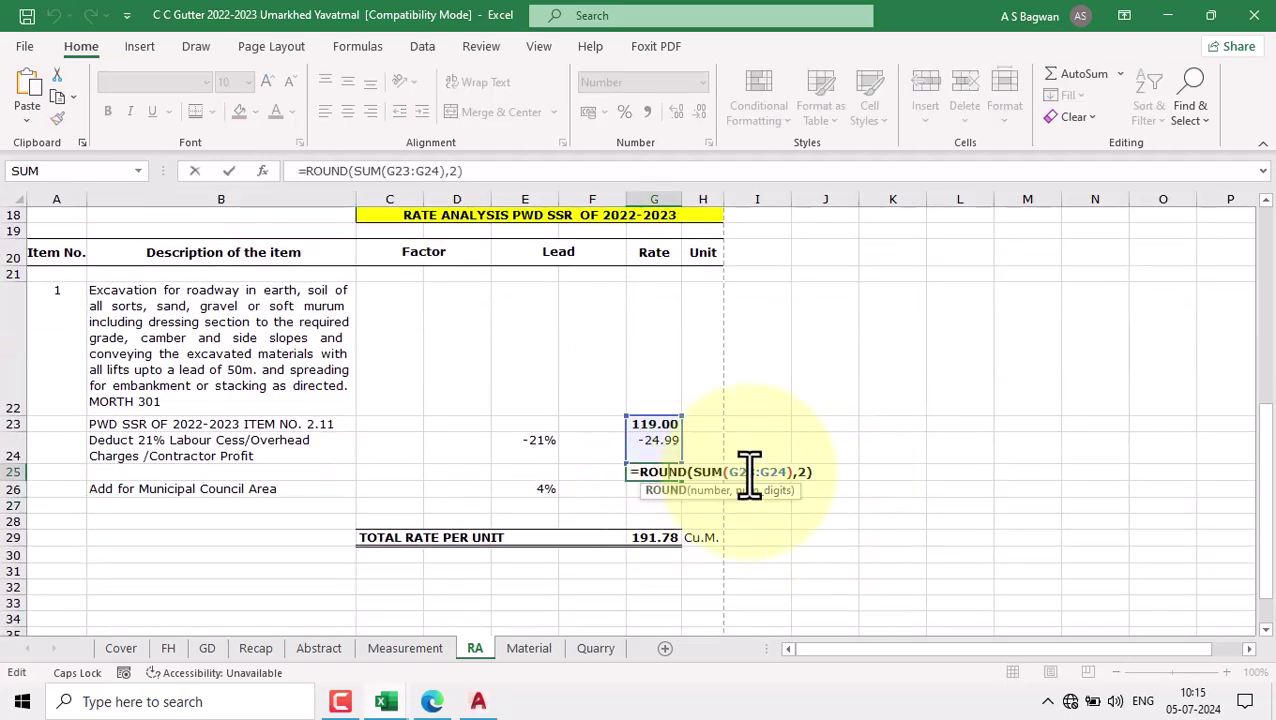
pyautogui.press('Escape')
pyautogui.doubleClick(657, 489)
pyautogui.press('Escape')
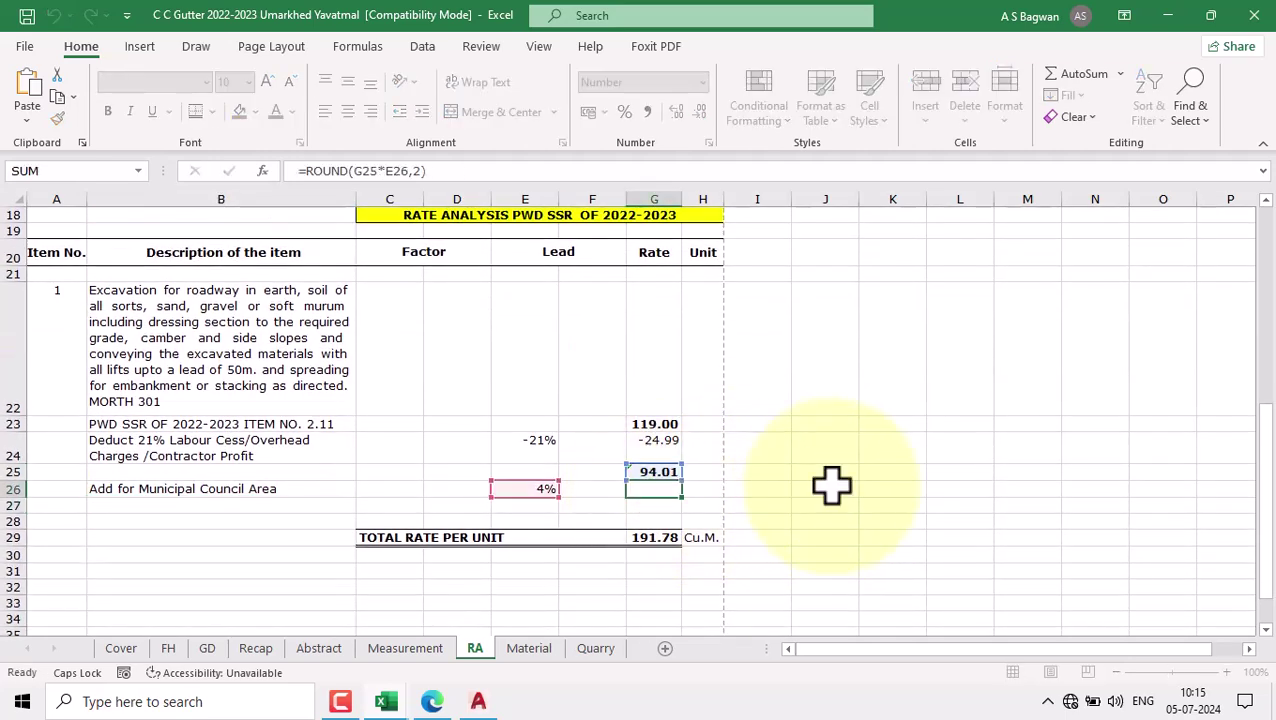
pyautogui.moveTo(322, 506); pyautogui.dragTo(618, 508)
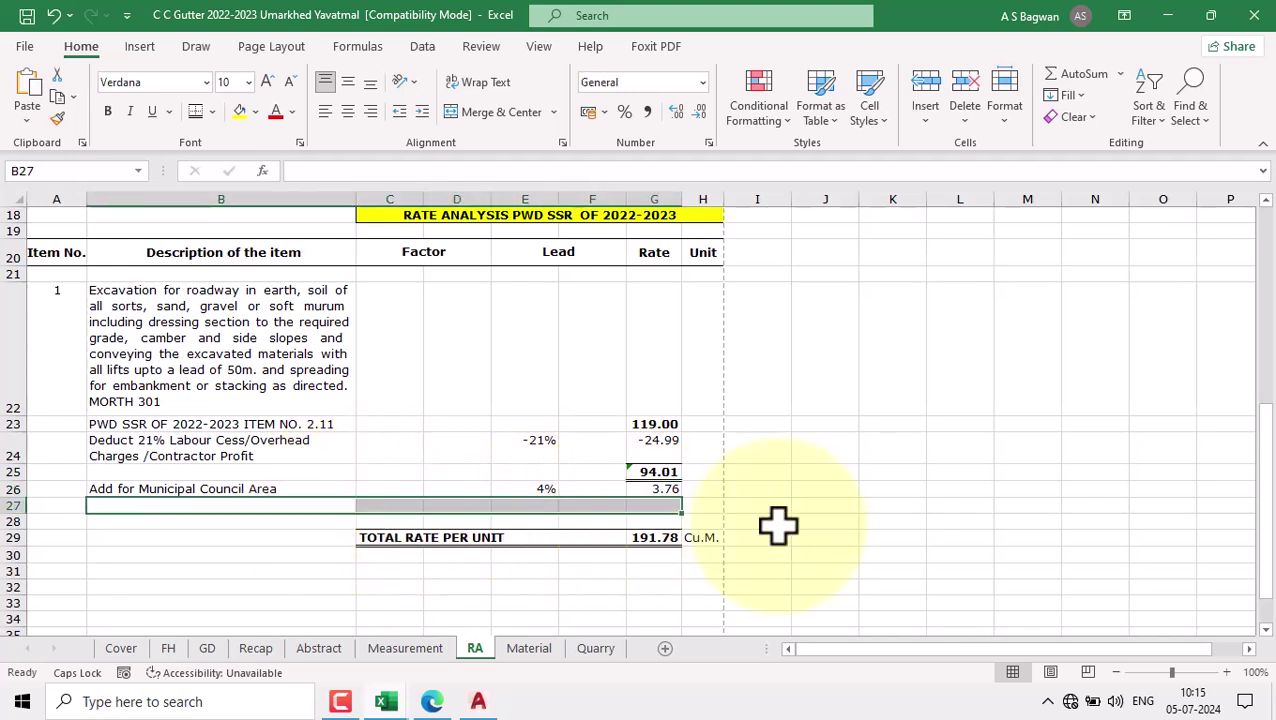
pyautogui.click(748, 488)
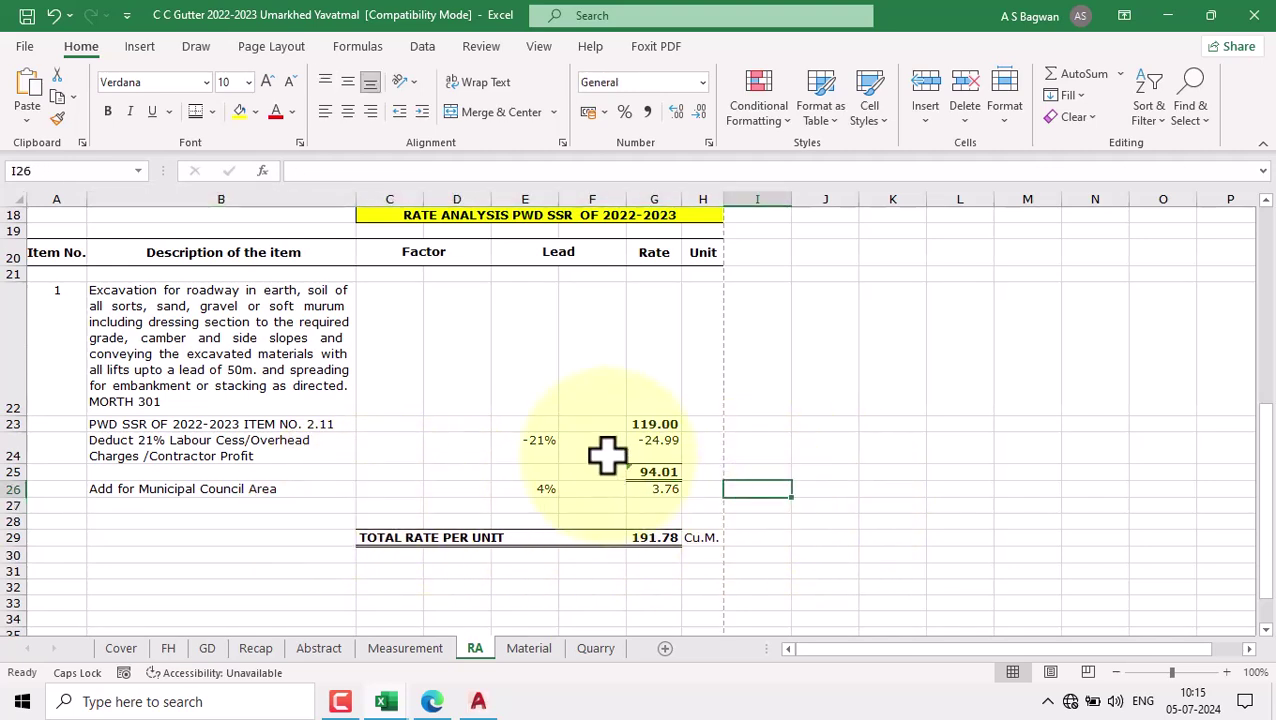
pyautogui.click(533, 452)
pyautogui.click(533, 507)
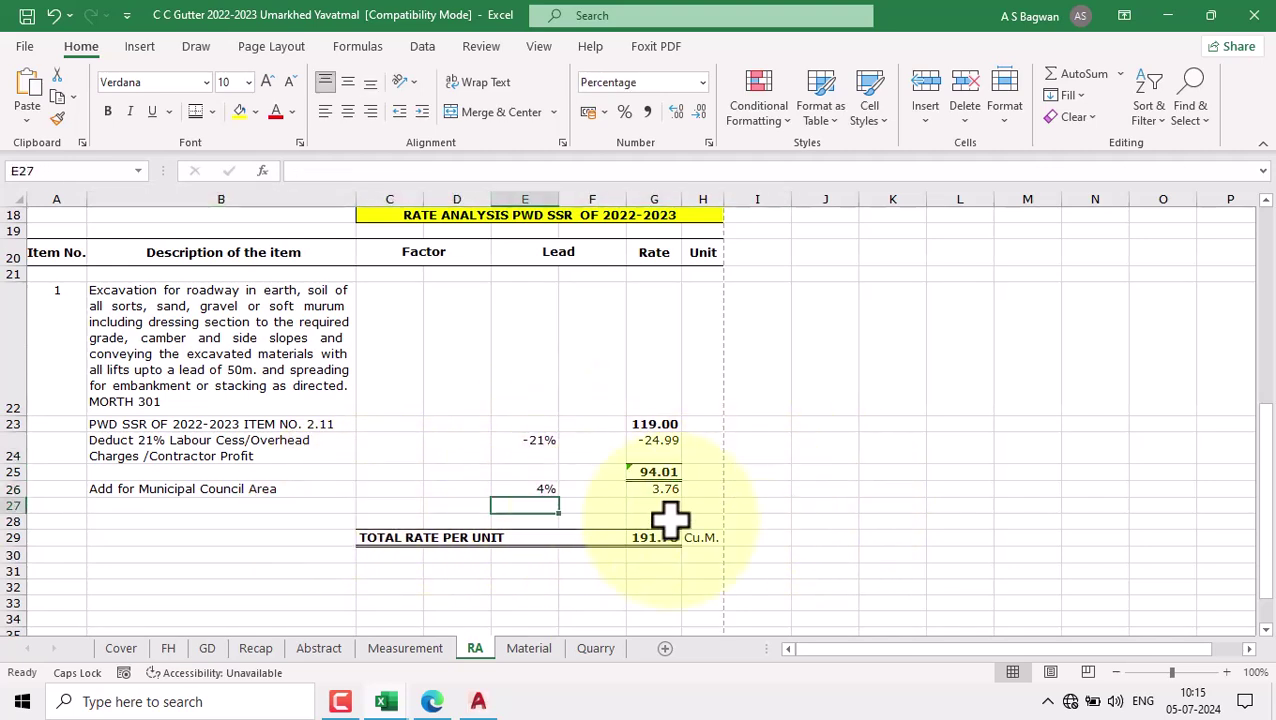
# Step: Link the description in B27 to the 21% labour cess, overhead and profit addition with =B15
pyautogui.click(328, 503)
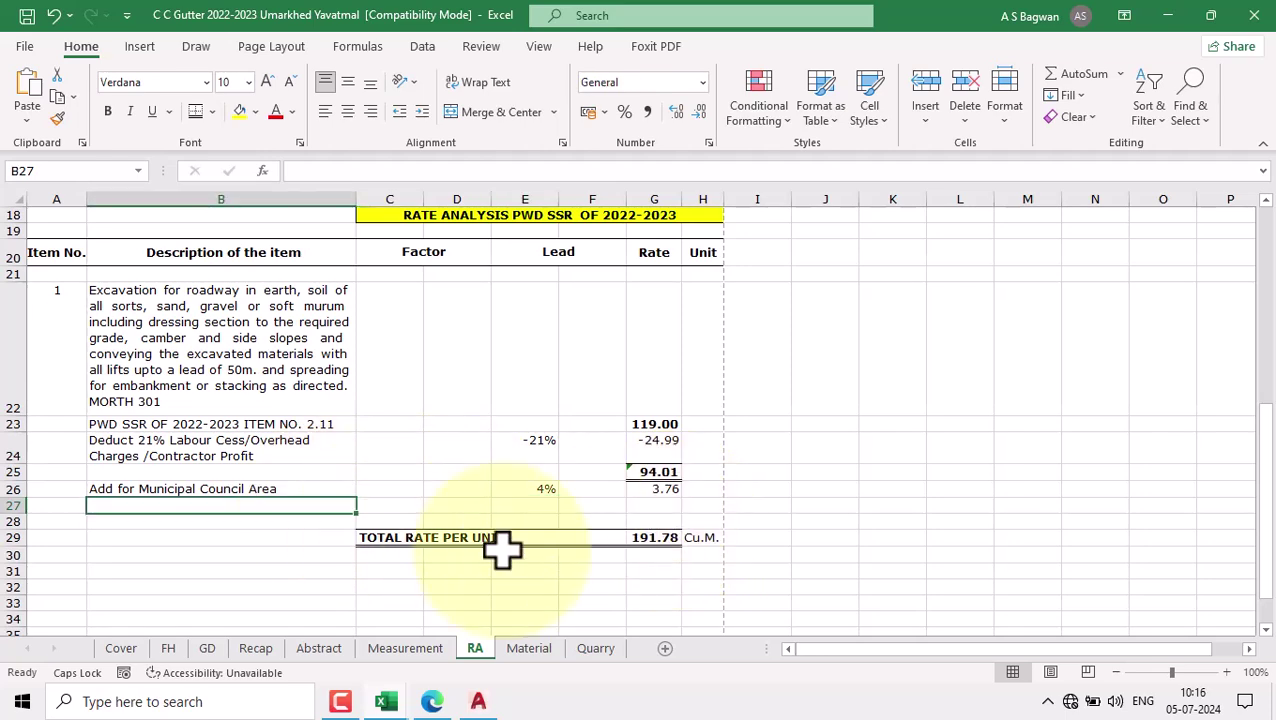
pyautogui.write('=')
pyautogui.scroll(5, 501, 547)
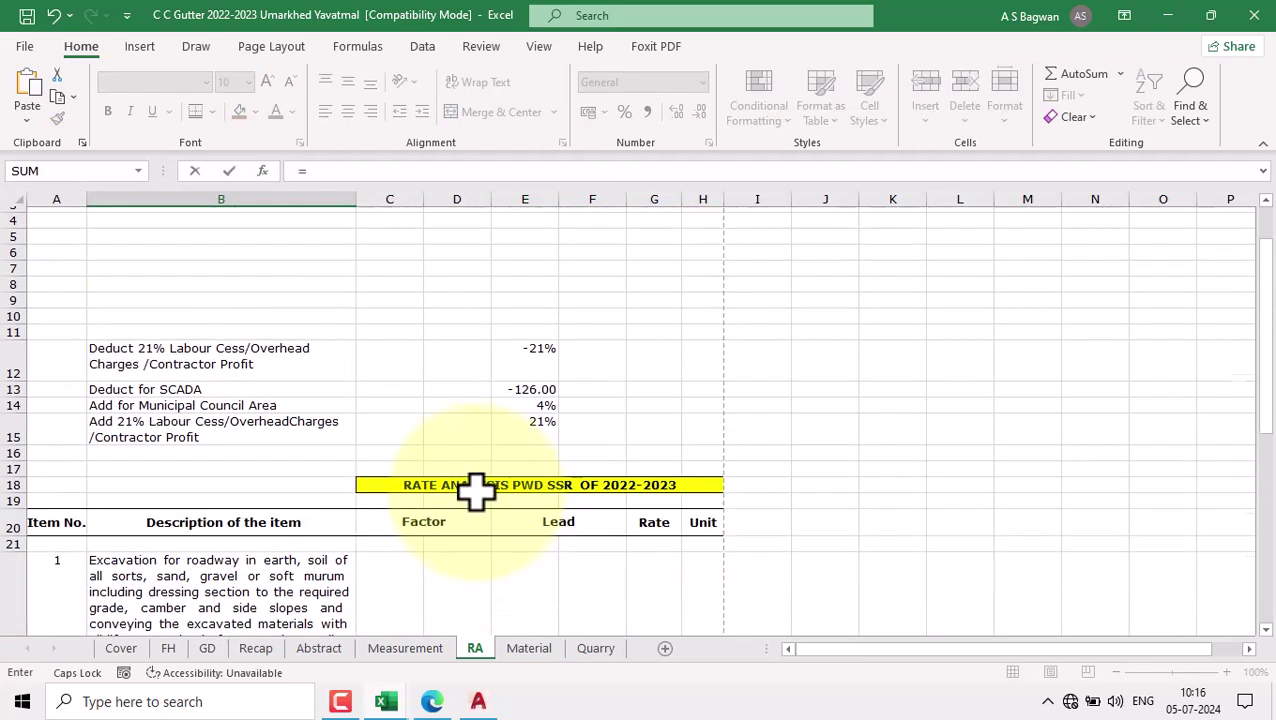
pyautogui.click(278, 433)
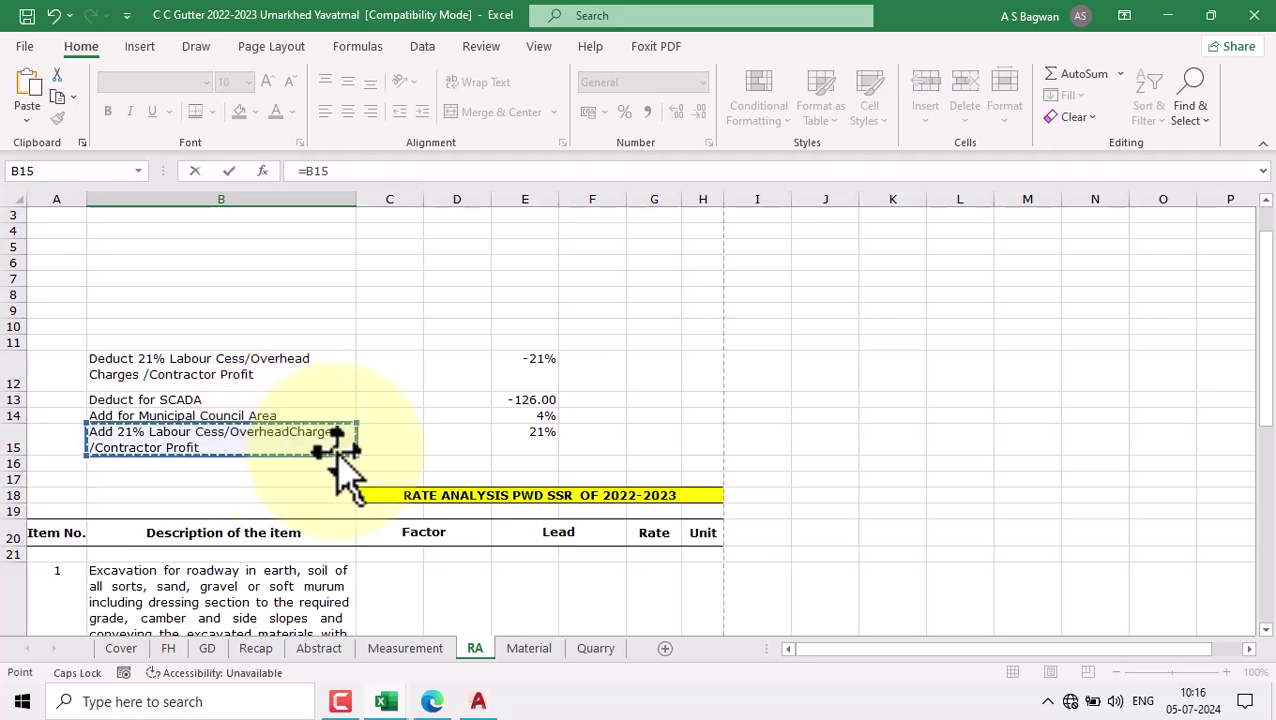
pyautogui.press('Return')
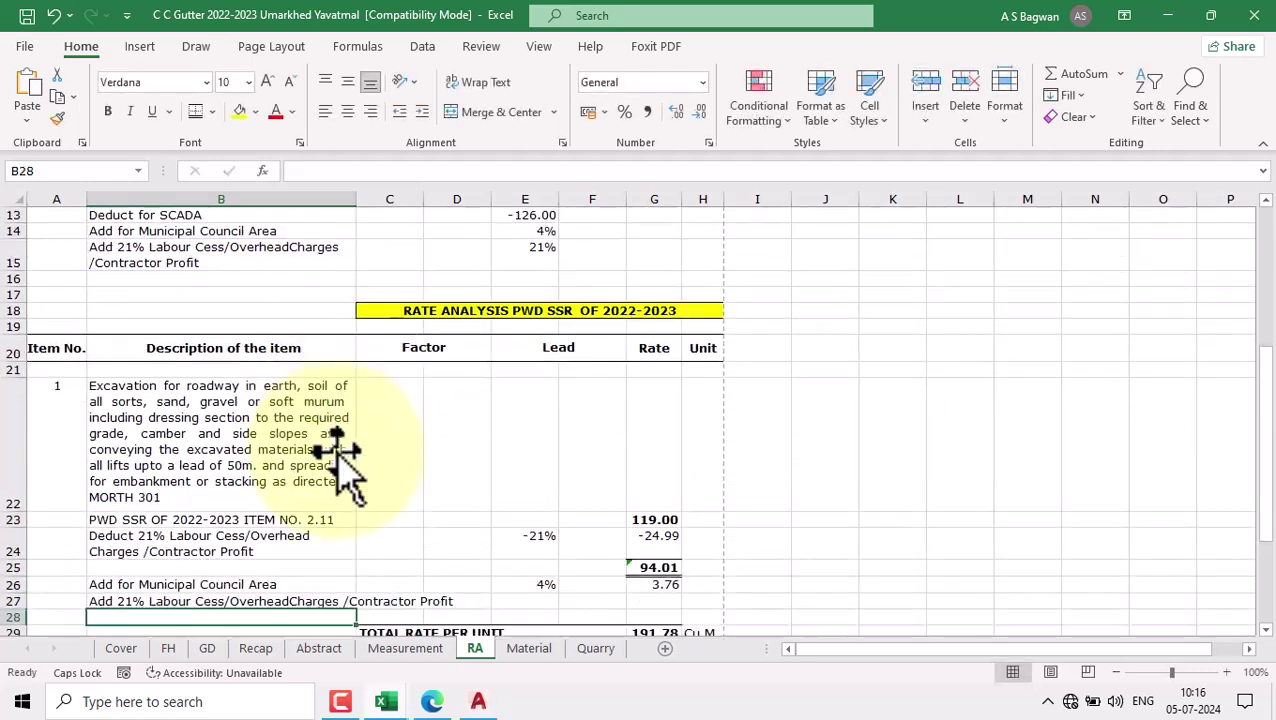
# Step: Wrap the text of the 21% addition description in B27 and left-align it
pyautogui.click(308, 600)
pyautogui.click(460, 114)
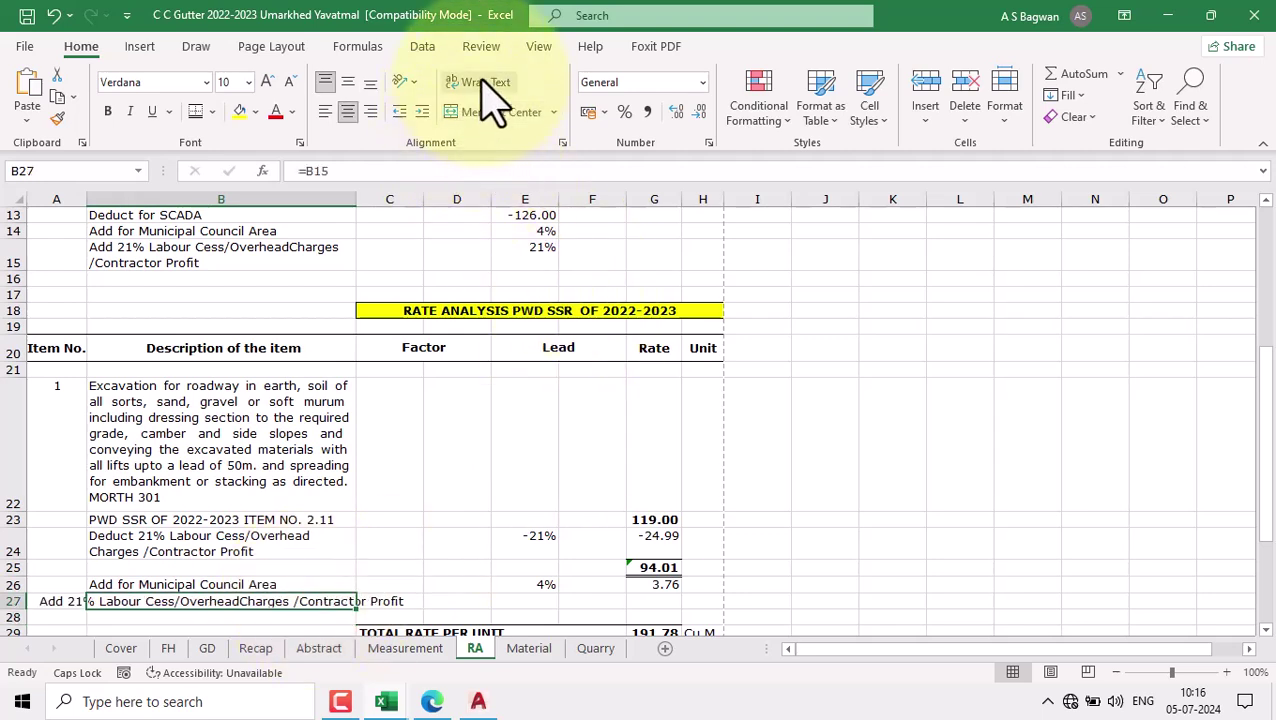
pyautogui.click(483, 82)
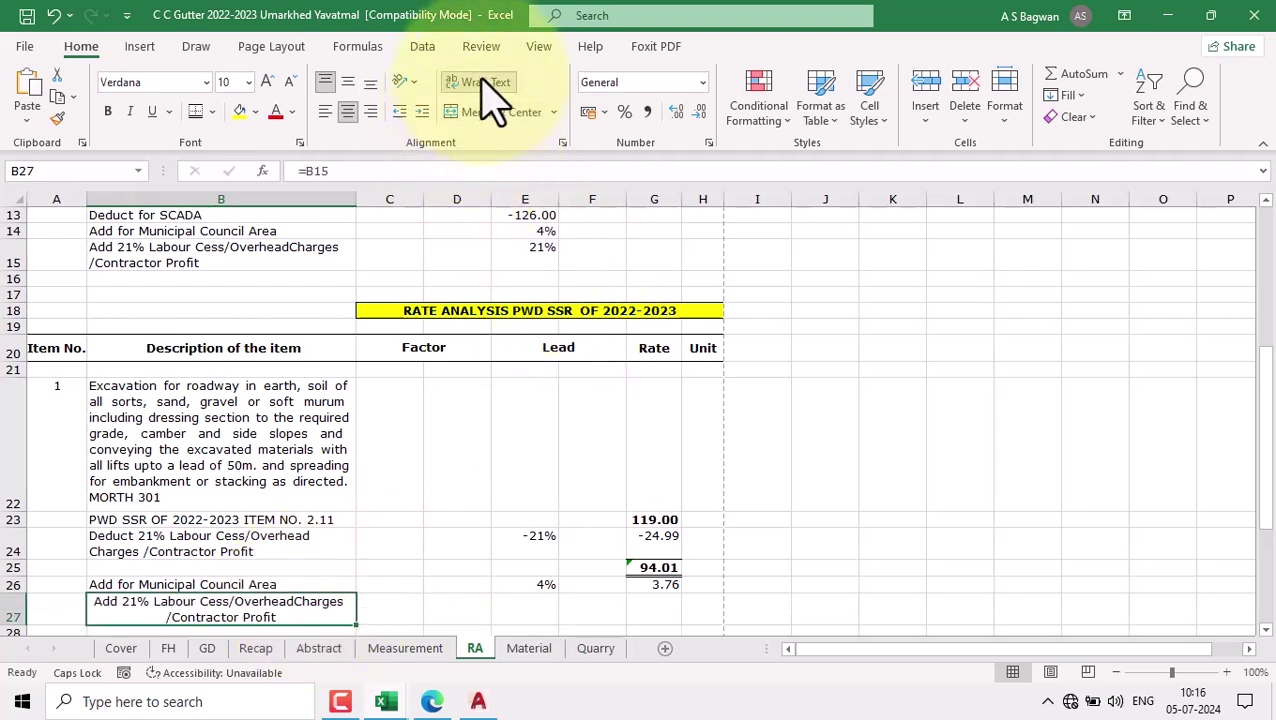
pyautogui.click(325, 112)
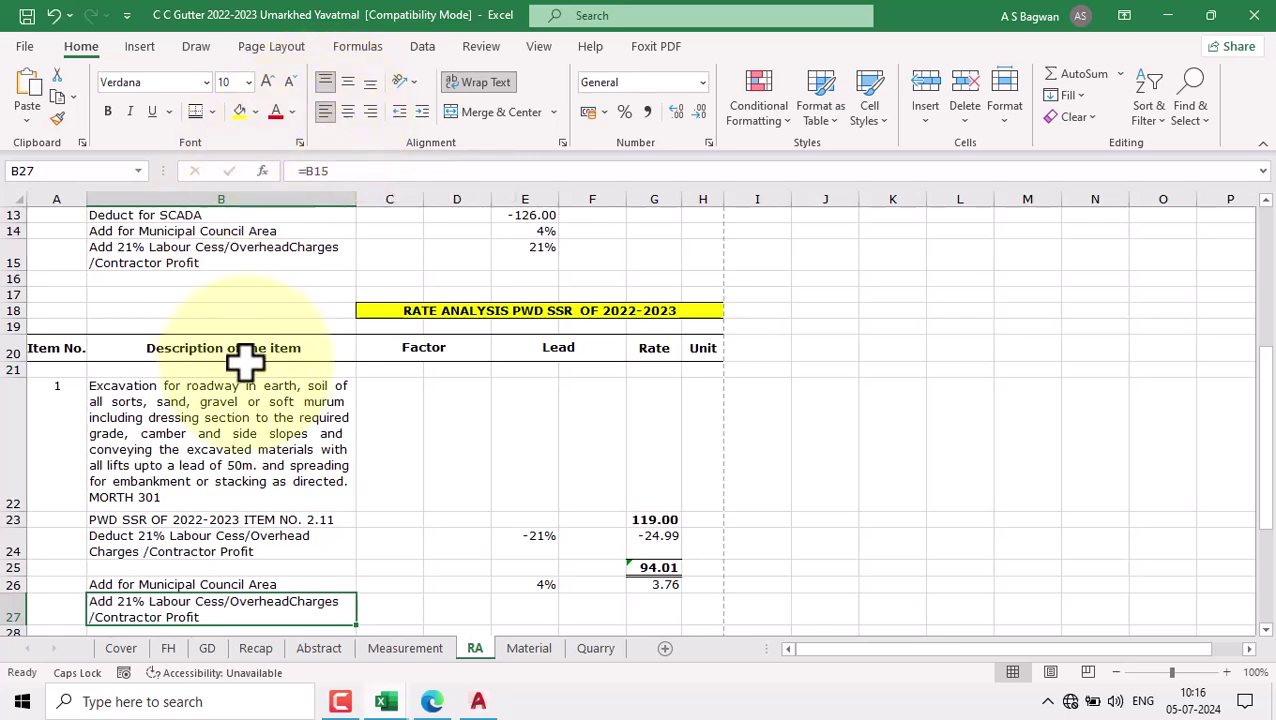
pyautogui.scroll(-2, 340, 460)
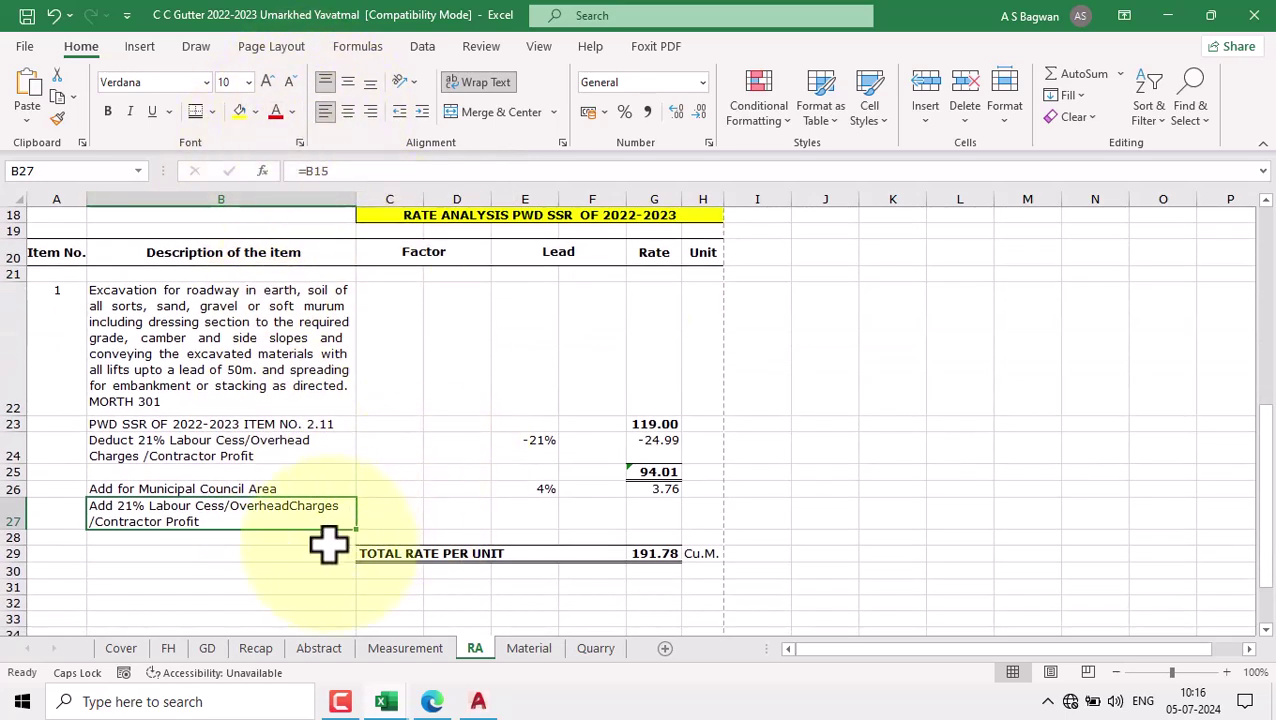
pyautogui.doubleClick(297, 508)
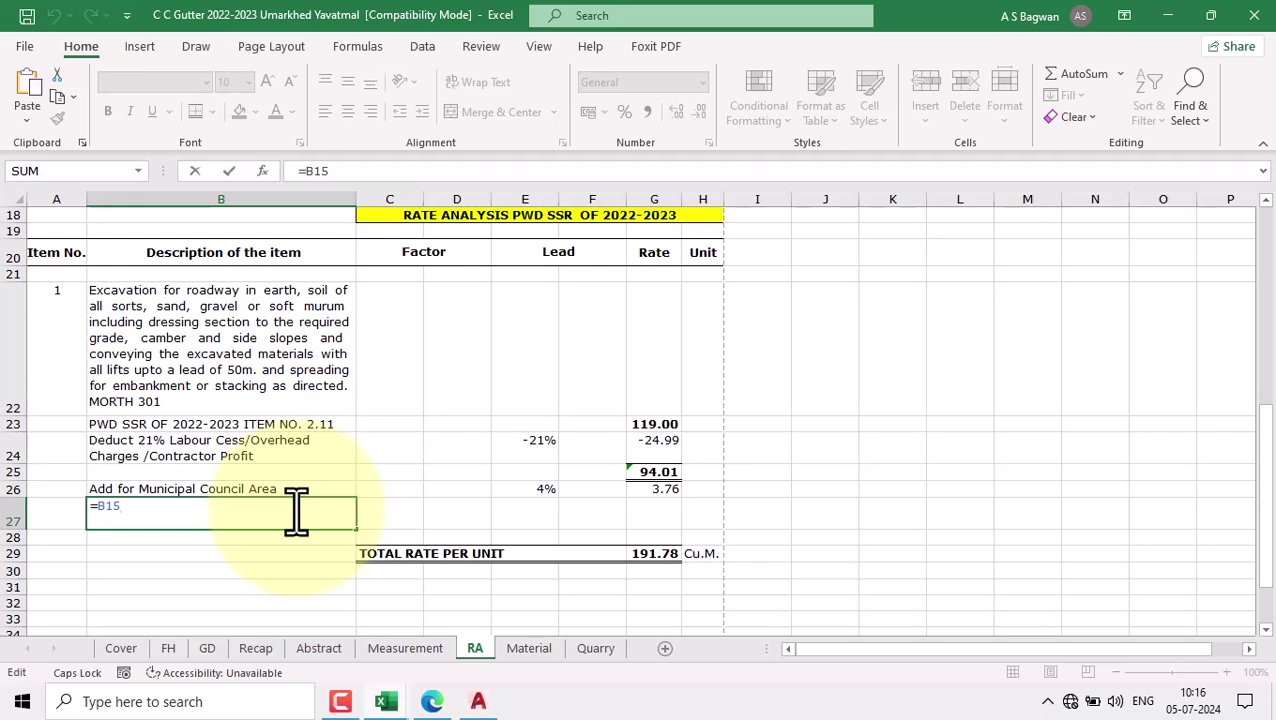
pyautogui.press('Return')
# Step: Link the 21% labour cess, overhead and profit percentage in E27 to the adjustment table with =$E$15
pyautogui.click(525, 515)
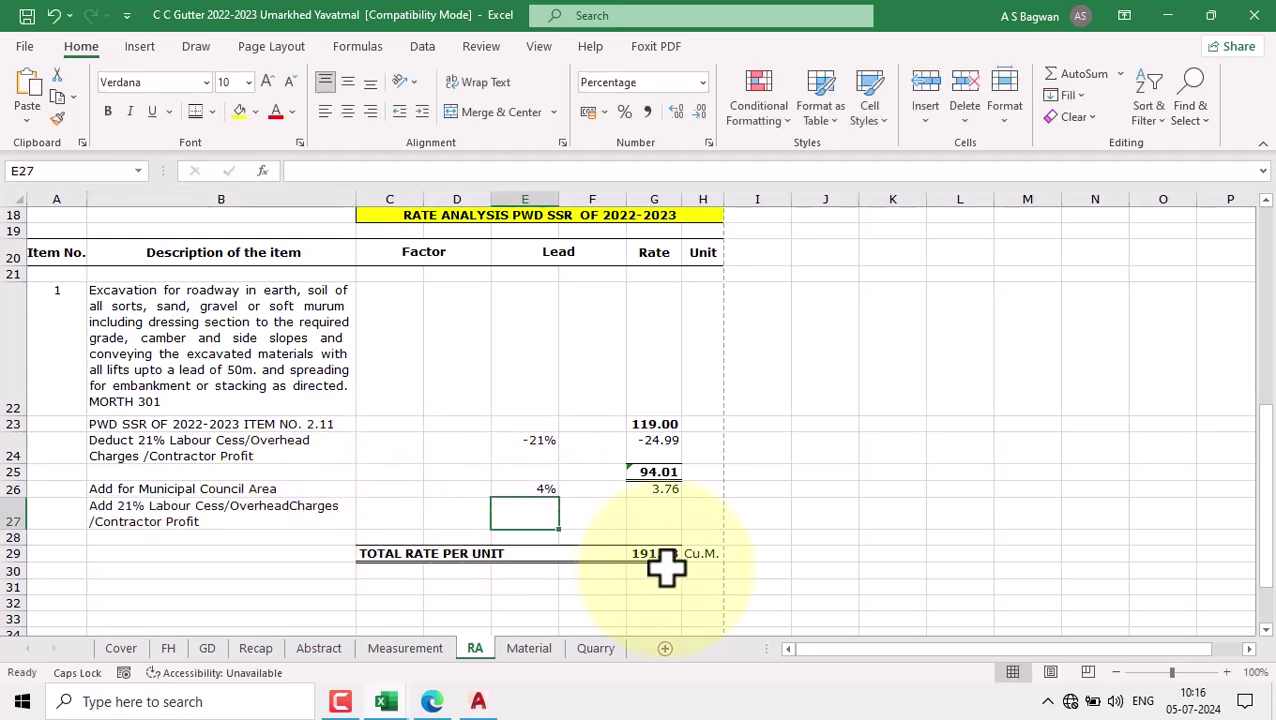
pyautogui.write('=')
pyautogui.scroll(4, 590, 478)
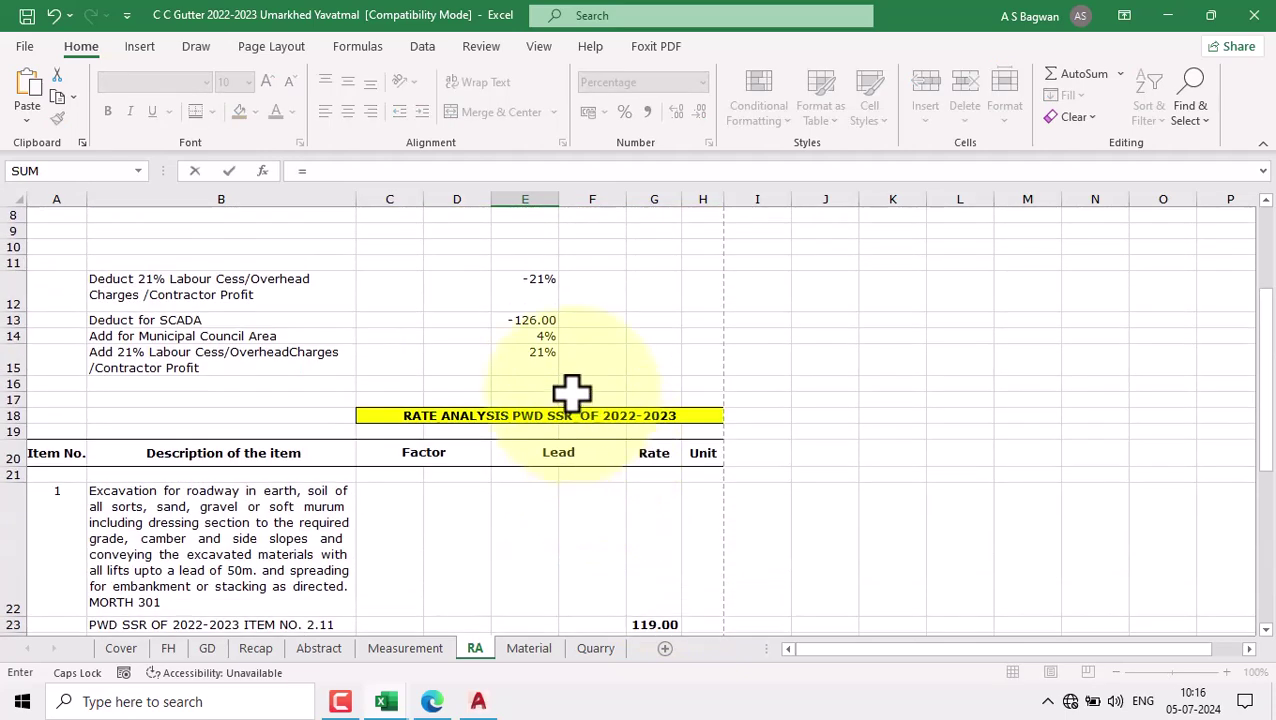
pyautogui.click(536, 362)
pyautogui.scroll(-4, 814, 430)
pyautogui.press('F4')
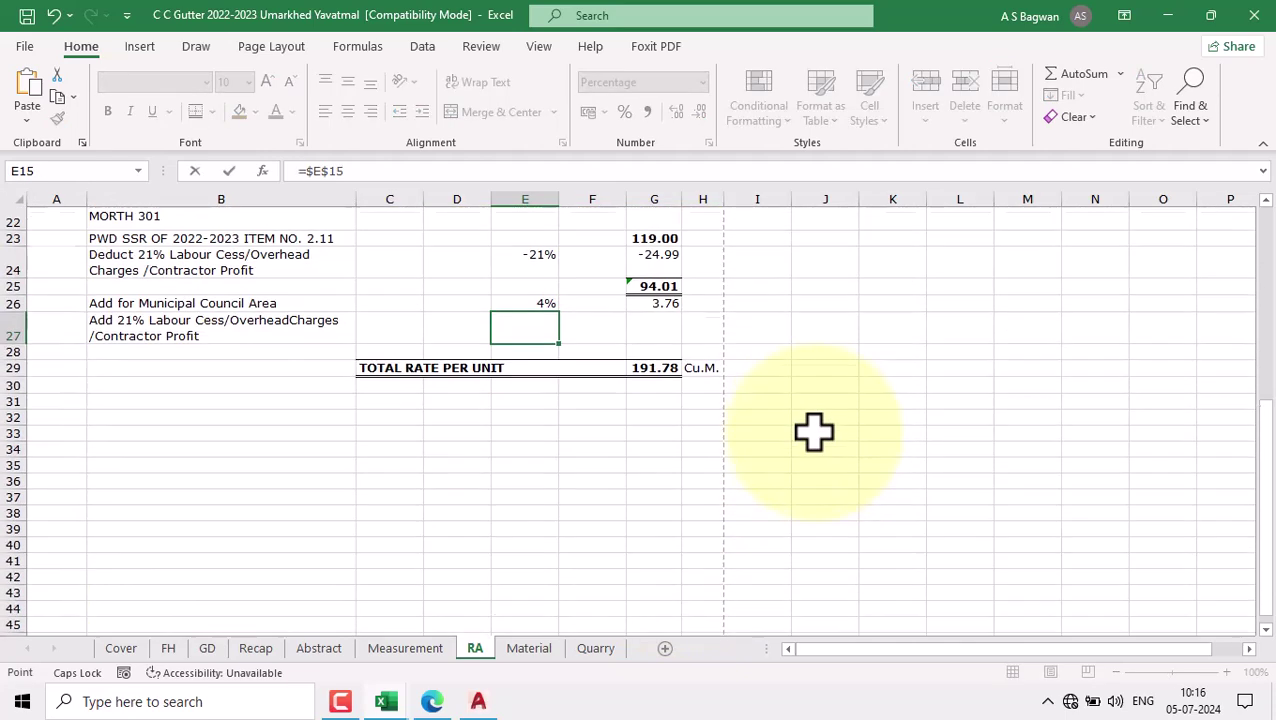
pyautogui.press('Return')
# Step: Calculate the 21% addition amount in G27 with =G23*E27
pyautogui.scroll(2, 675, 420)
pyautogui.click(654, 513)
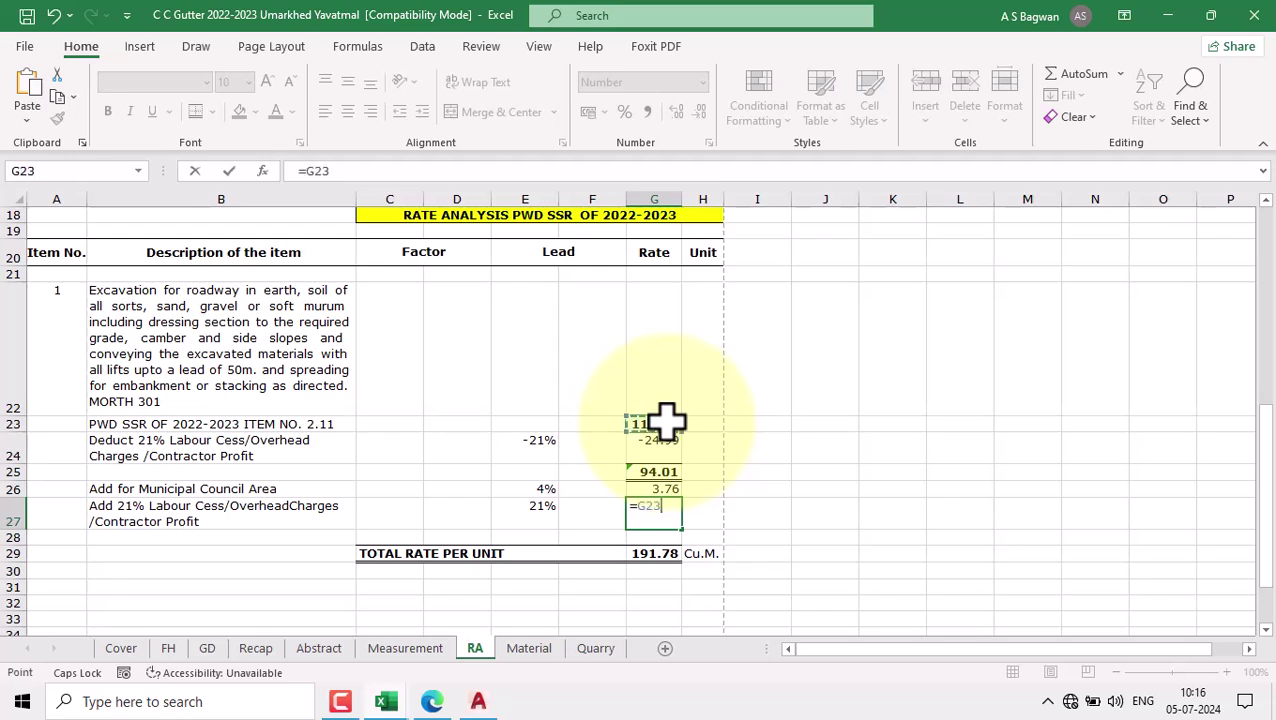
pyautogui.write('*')
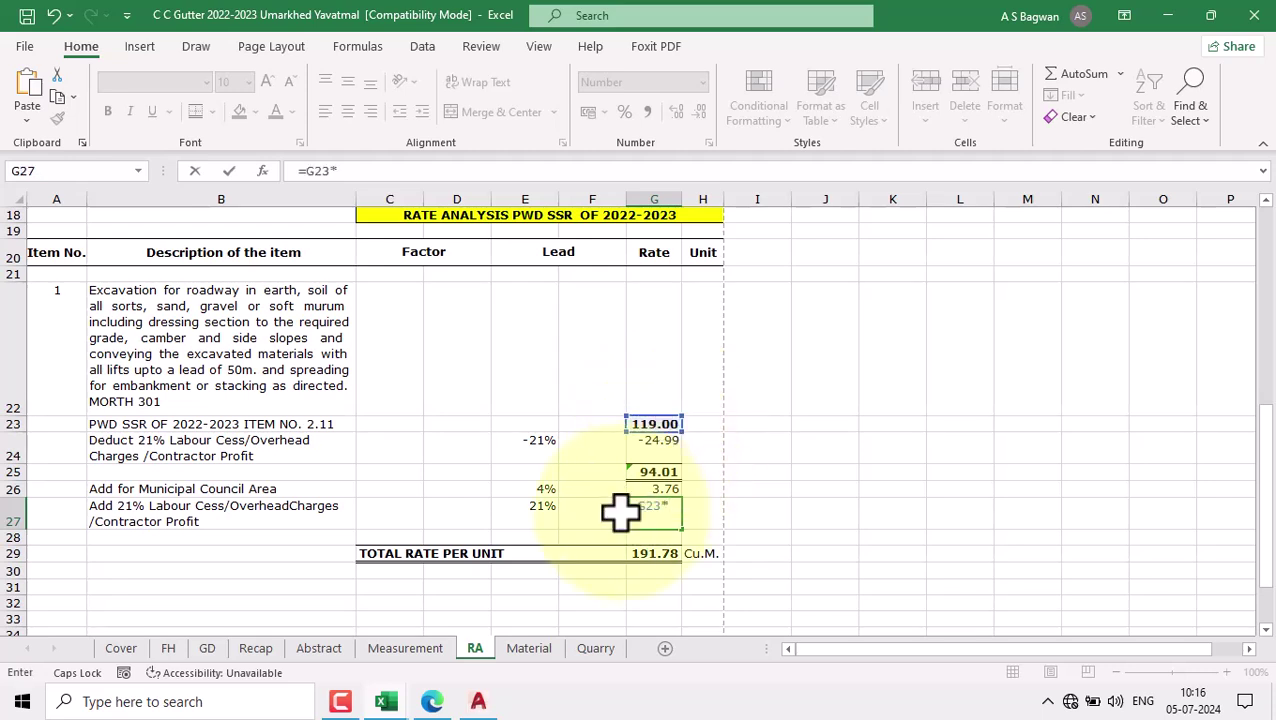
pyautogui.click(548, 515)
pyautogui.press('Return')
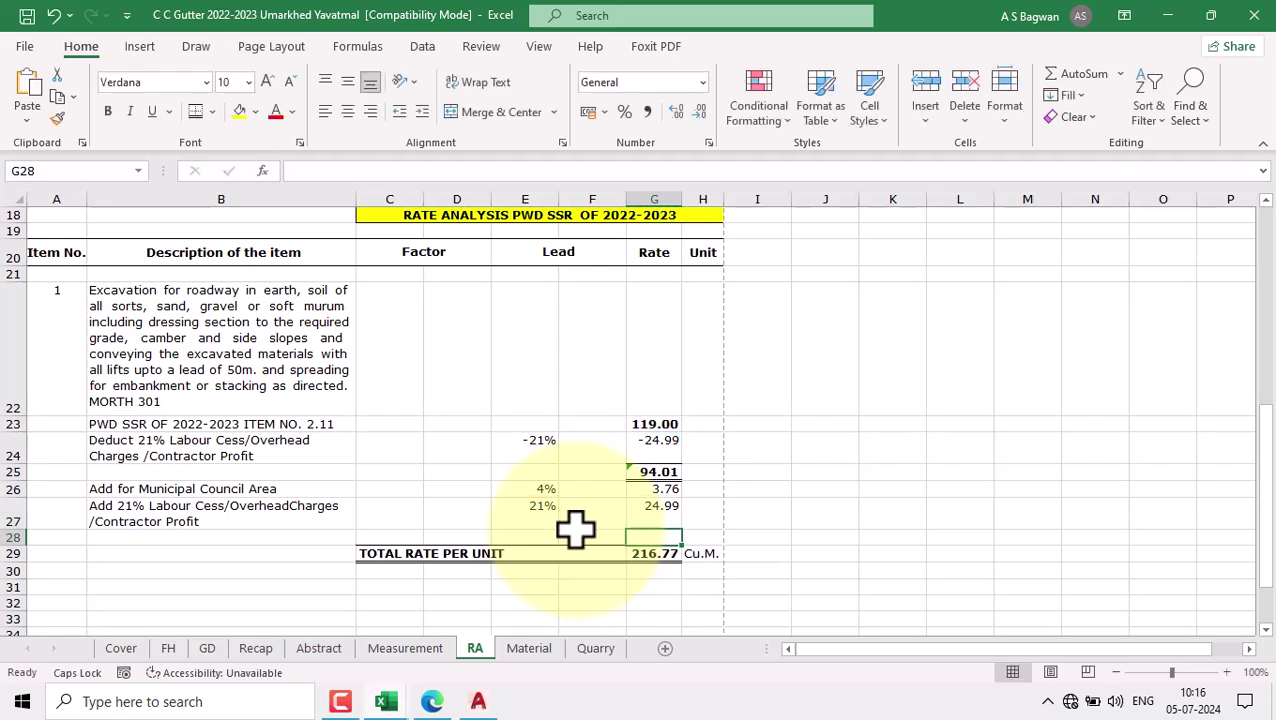
# Step: Round the 21% addition amount in G27 to two decimals with =ROUND(G23*E27,2)
pyautogui.click(657, 510)
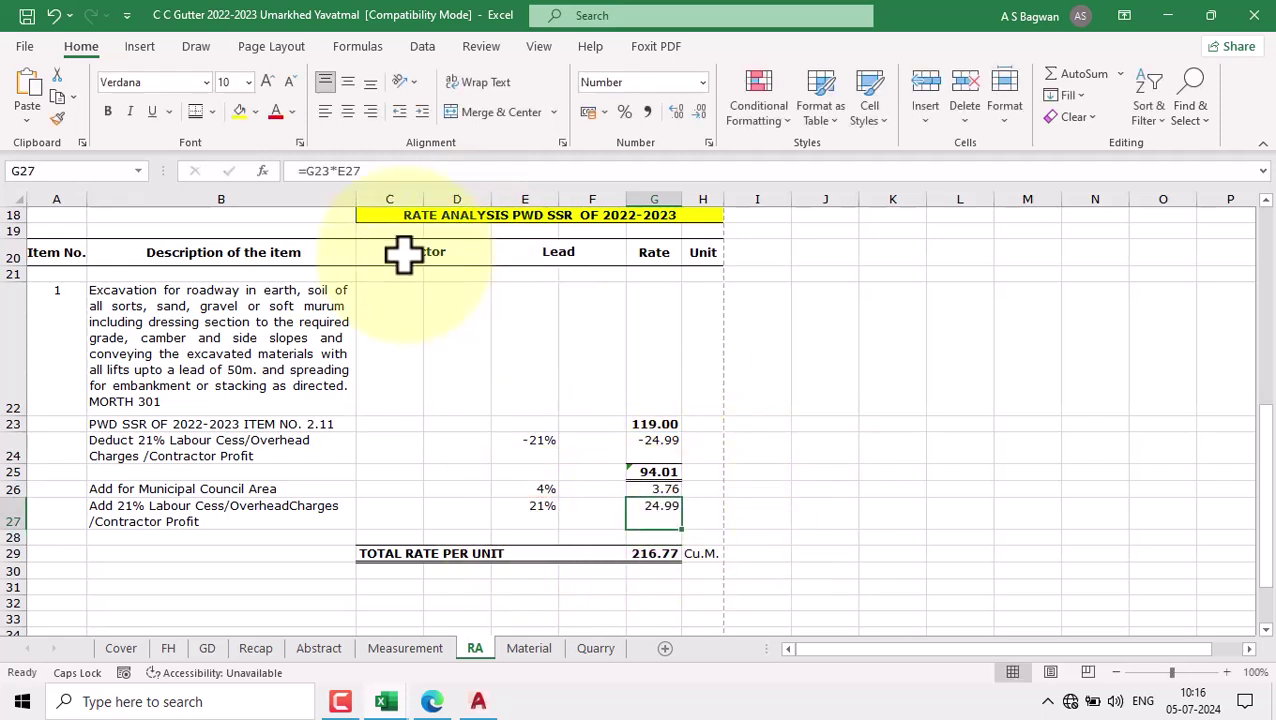
pyautogui.click(305, 170)
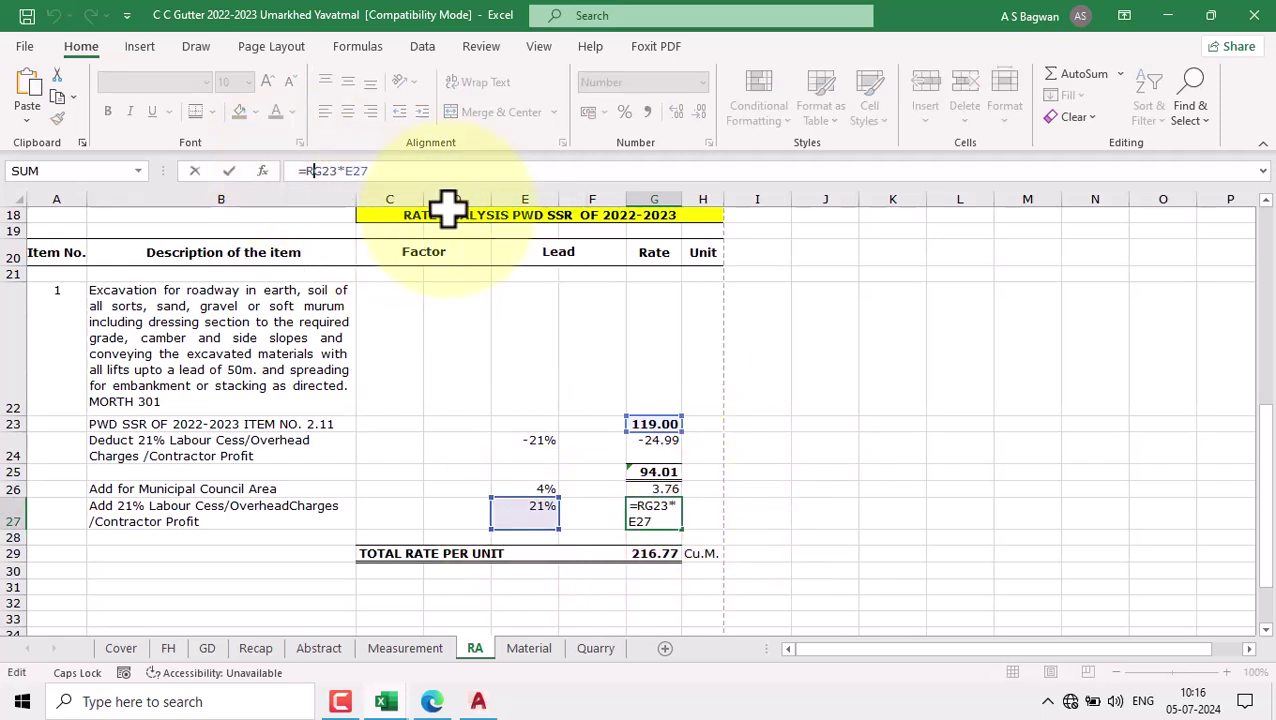
pyautogui.write('ROU')
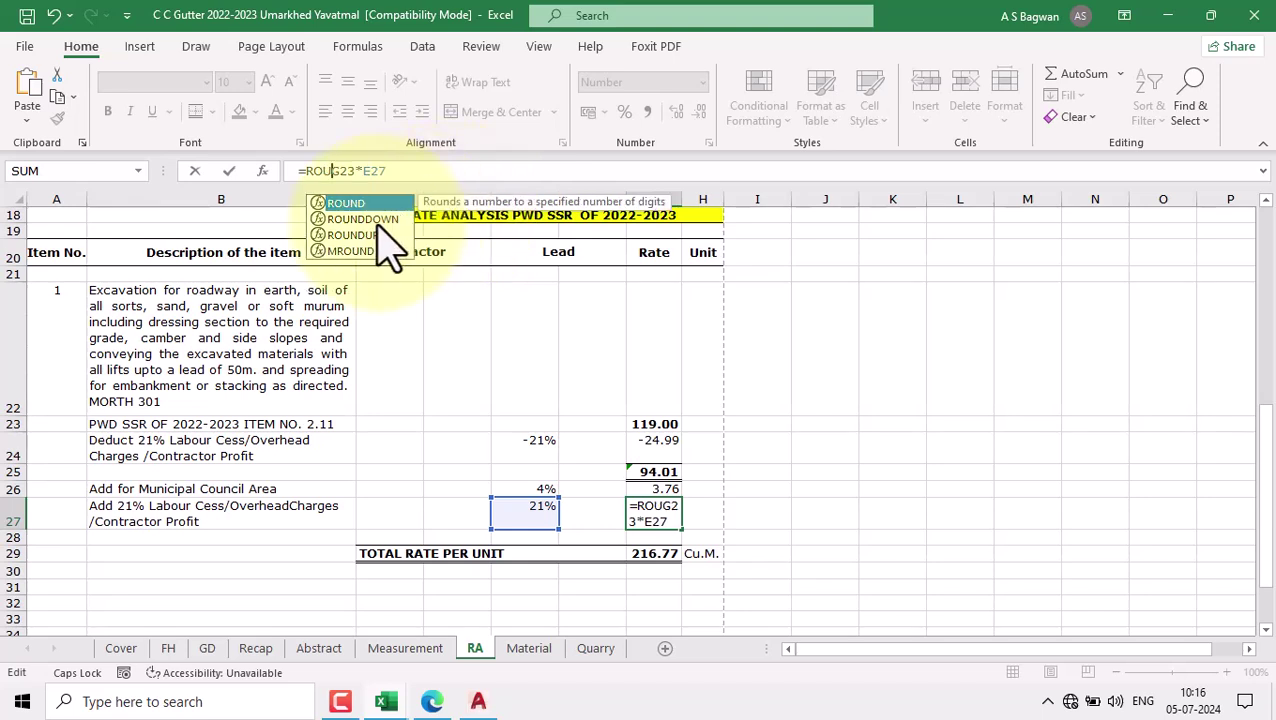
pyautogui.doubleClick(358, 205)
pyautogui.click(408, 171)
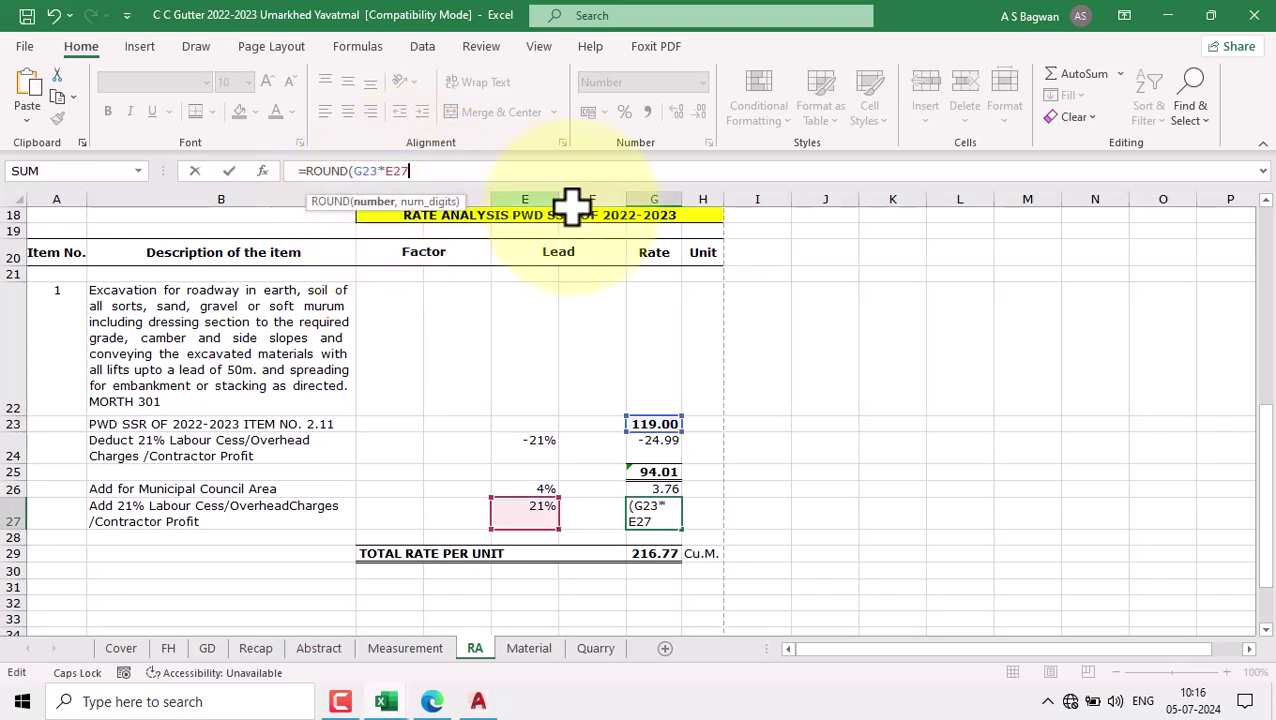
pyautogui.write(',2')
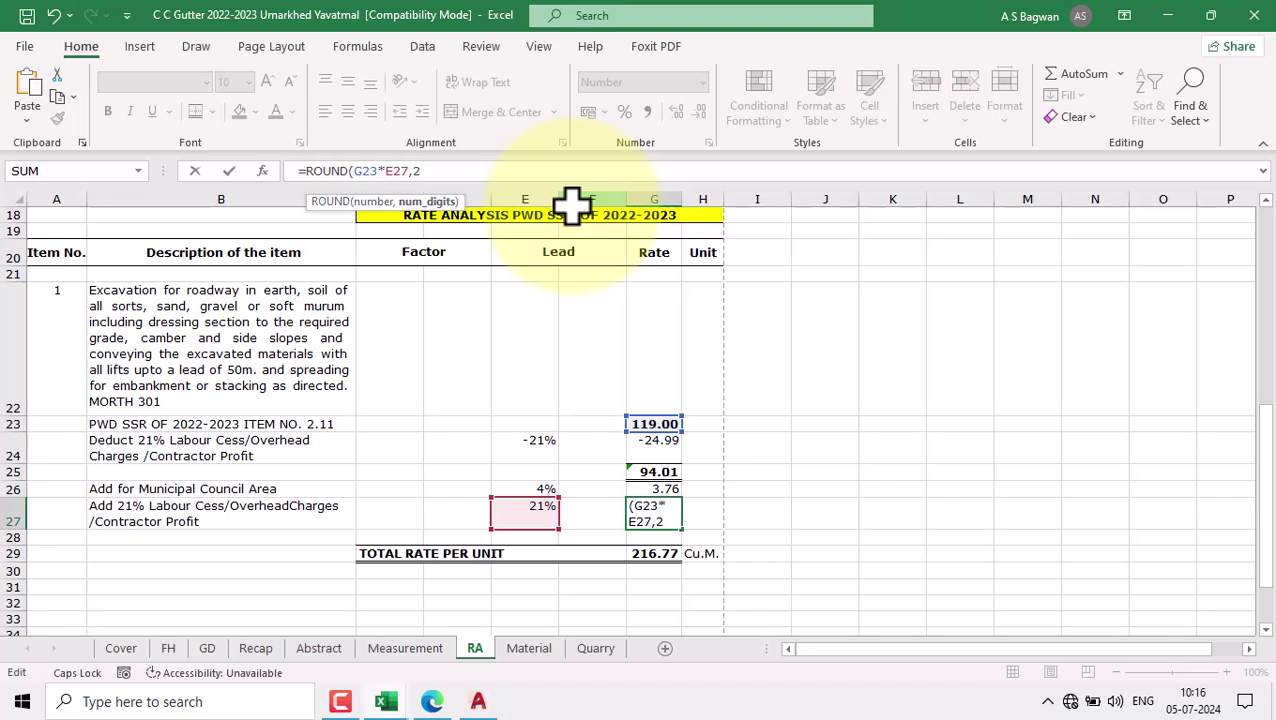
pyautogui.write(')')
pyautogui.press('Return')
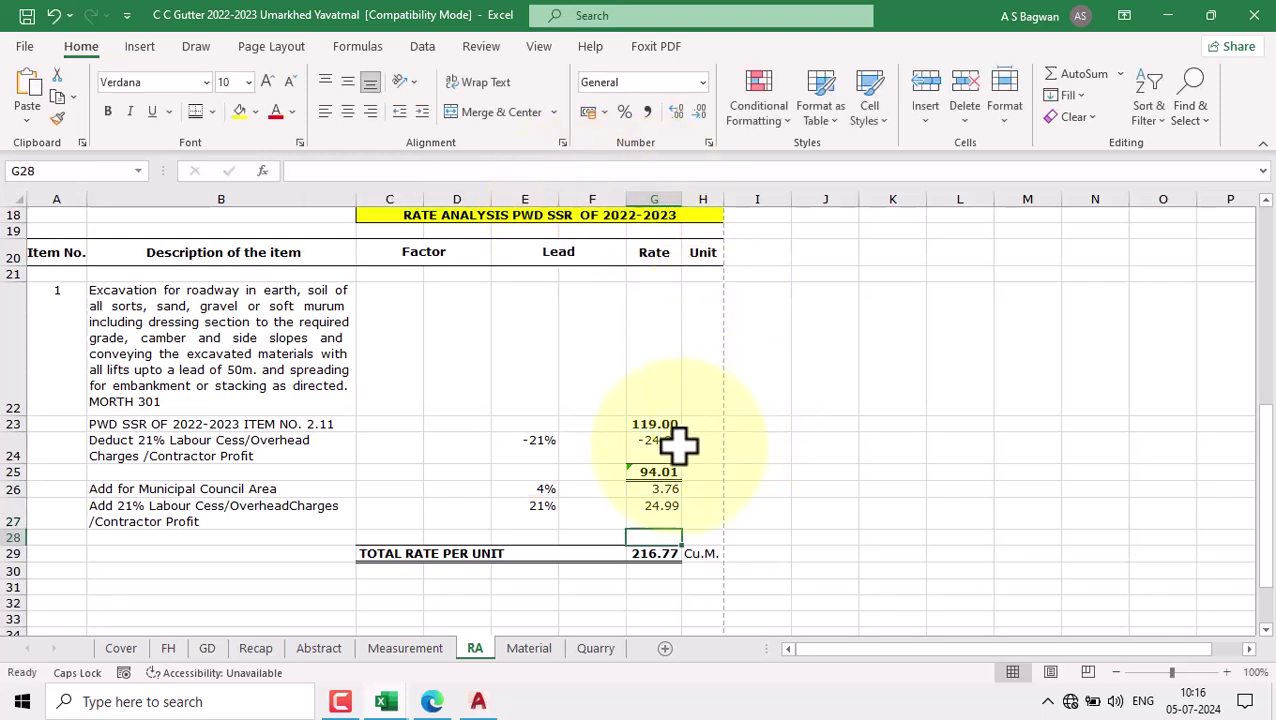
# Step: Change the total rate per unit formula in G29 to =ROUND(SUM(G25:G28),2) and check its range
pyautogui.click(651, 470)
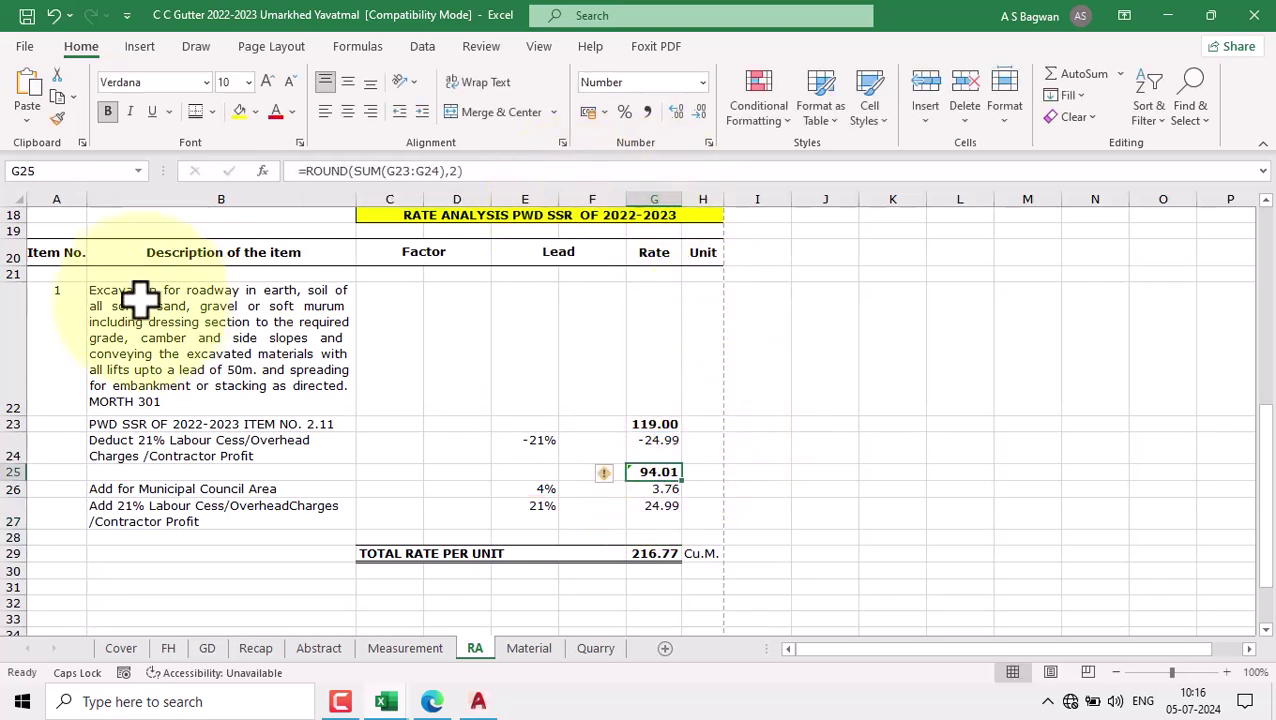
pyautogui.doubleClick(659, 548)
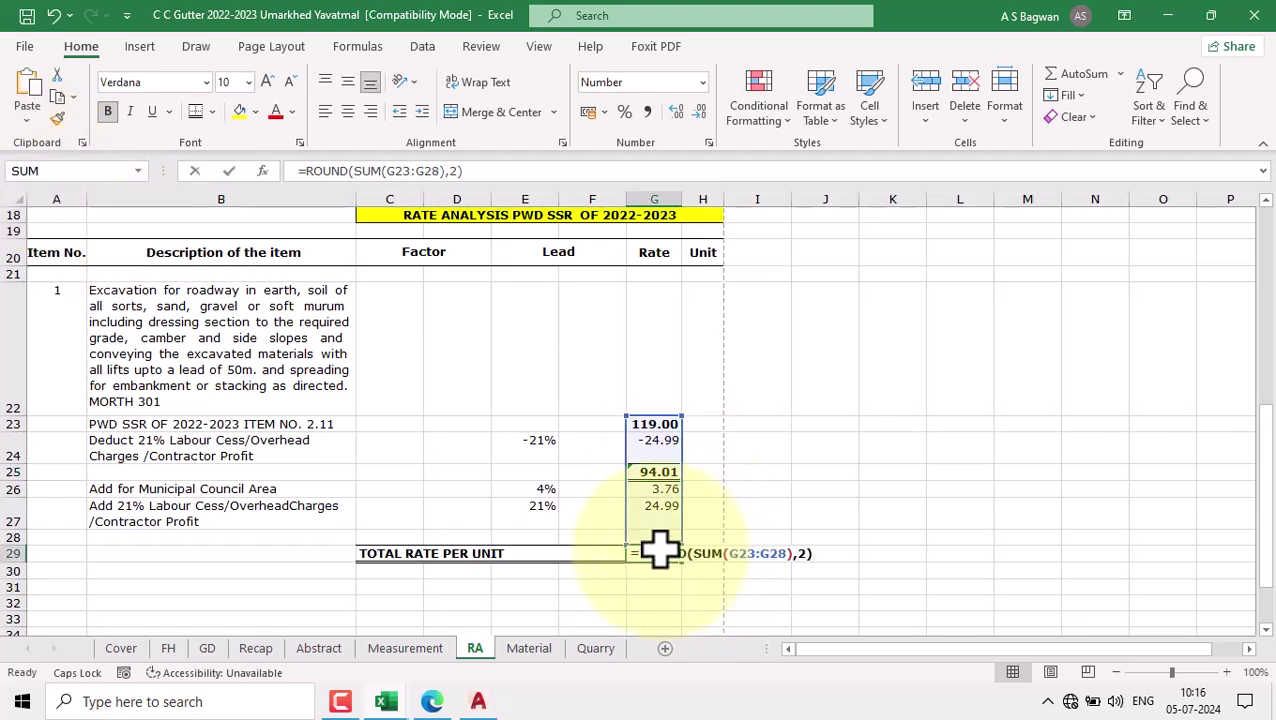
pyautogui.click(755, 555)
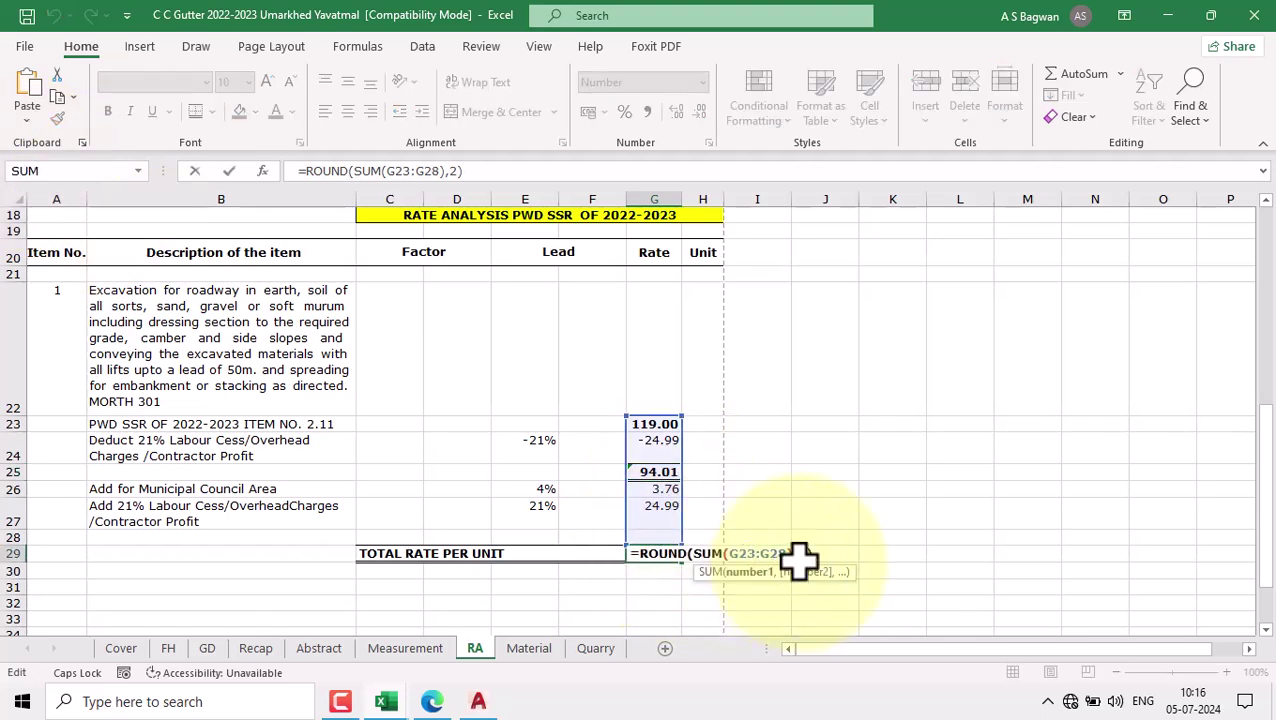
pyautogui.press('Return')
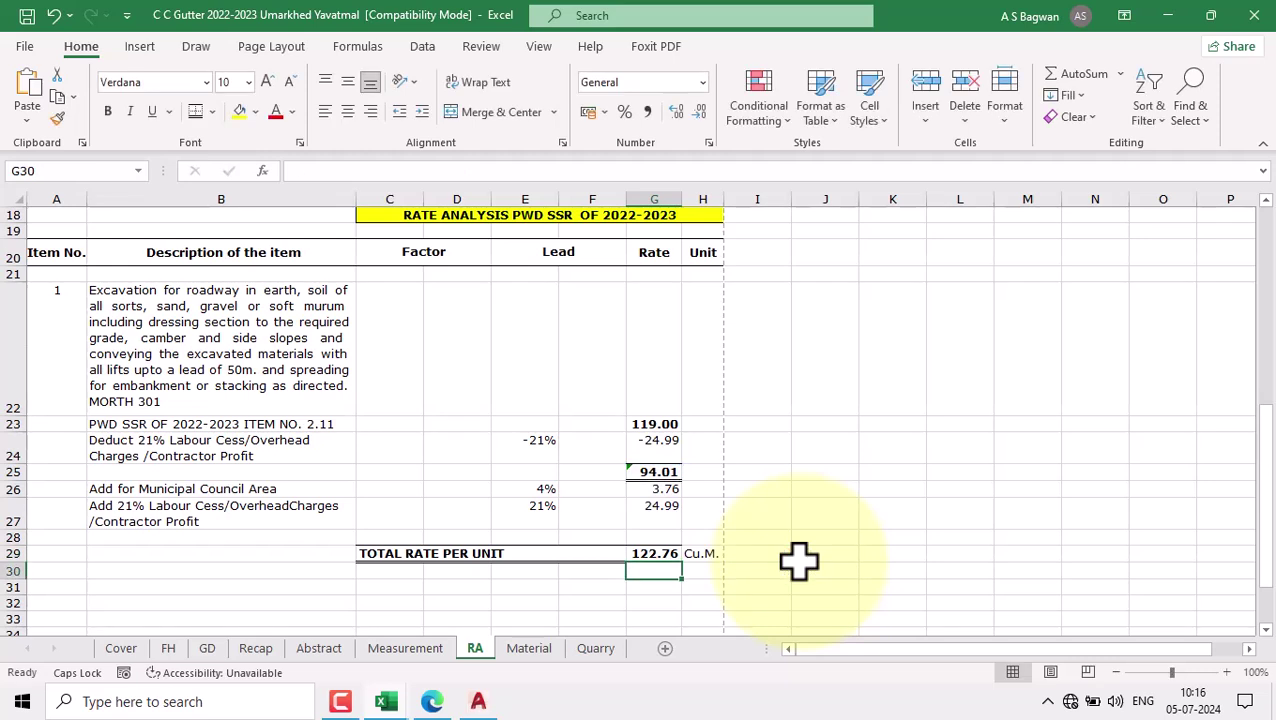
pyautogui.doubleClick(649, 554)
pyautogui.press('Escape')
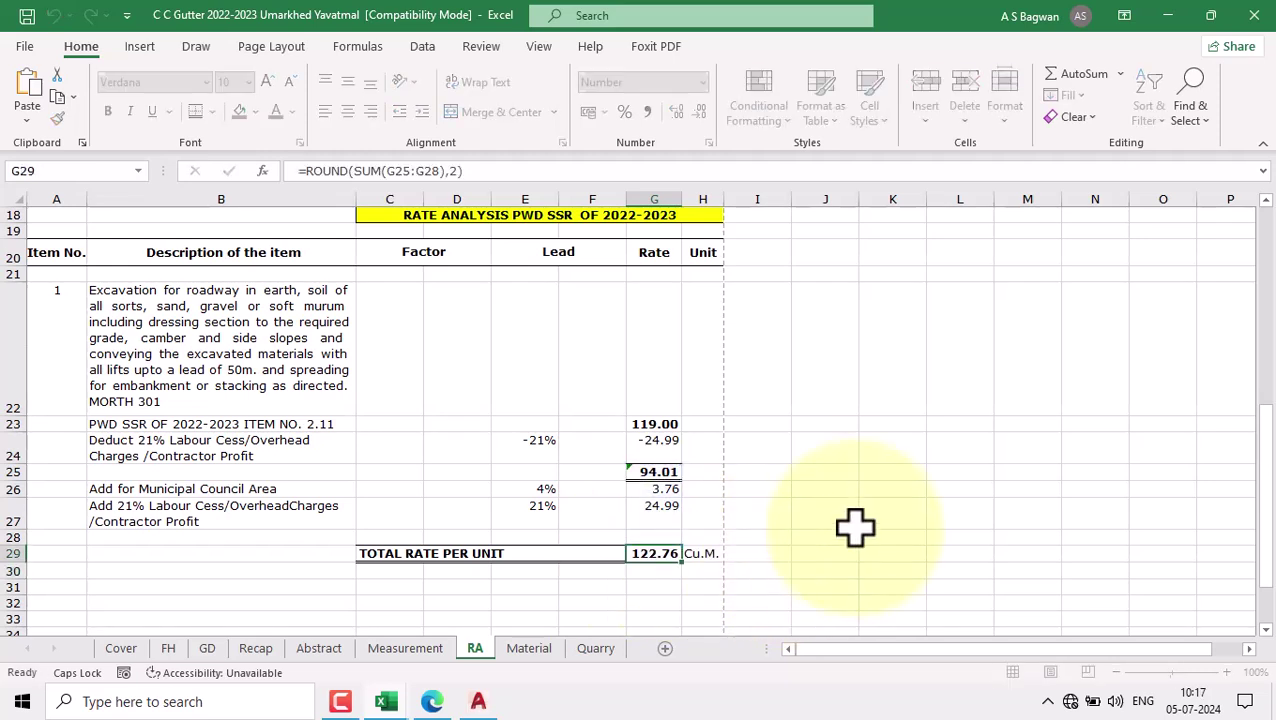
# Step: Check the subtotal formula in G25 and replace it with an AutoSum of G23:G24
pyautogui.click(830, 513)
pyautogui.doubleClick(660, 472)
pyautogui.press('Escape')
pyautogui.click(826, 472)
pyautogui.click(645, 472)
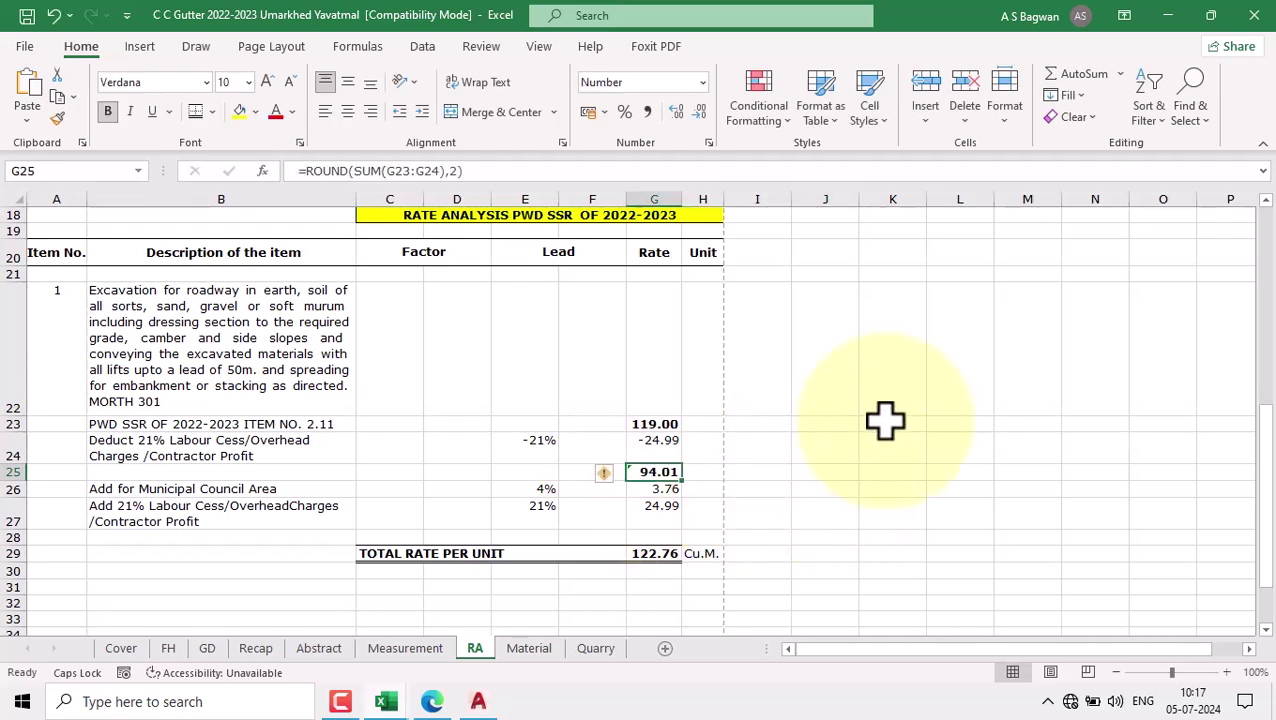
pyautogui.click(1078, 74)
pyautogui.press('Return')
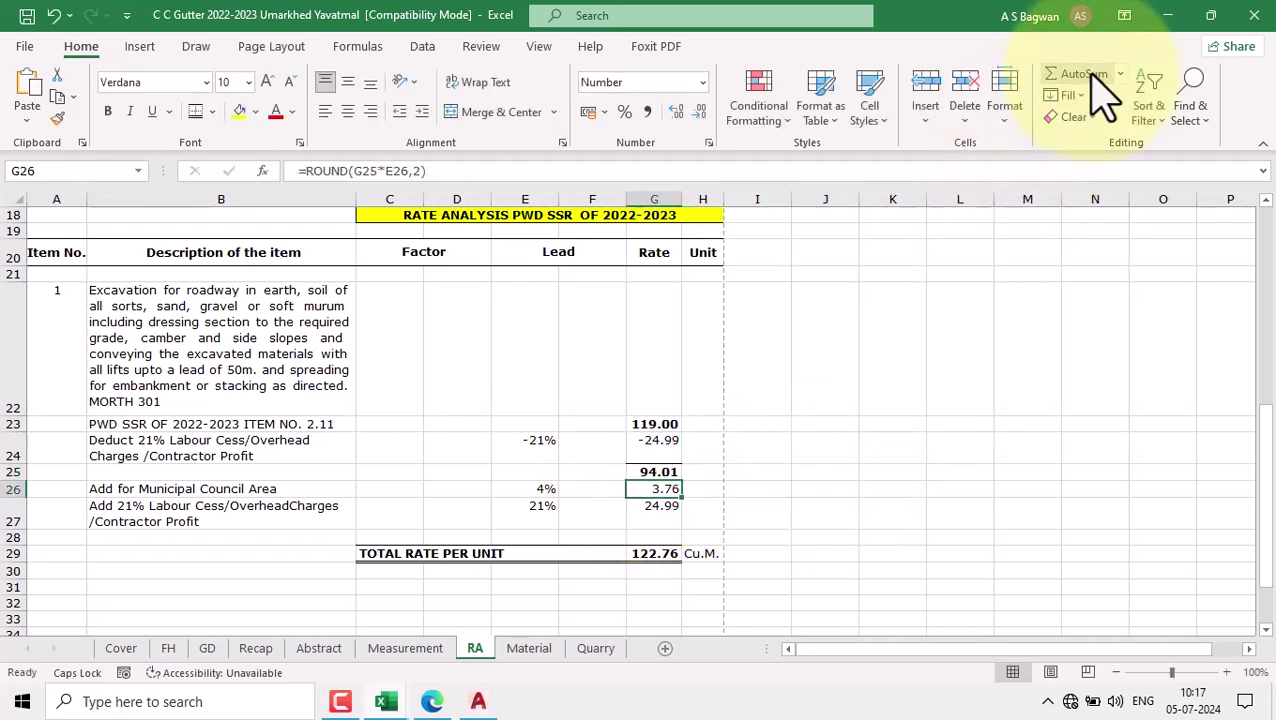
# Step: Round the subtotal in G25 to two decimals with =ROUND(SUM(G23:G24),2)
pyautogui.click(650, 472)
pyautogui.doubleClick(650, 472)
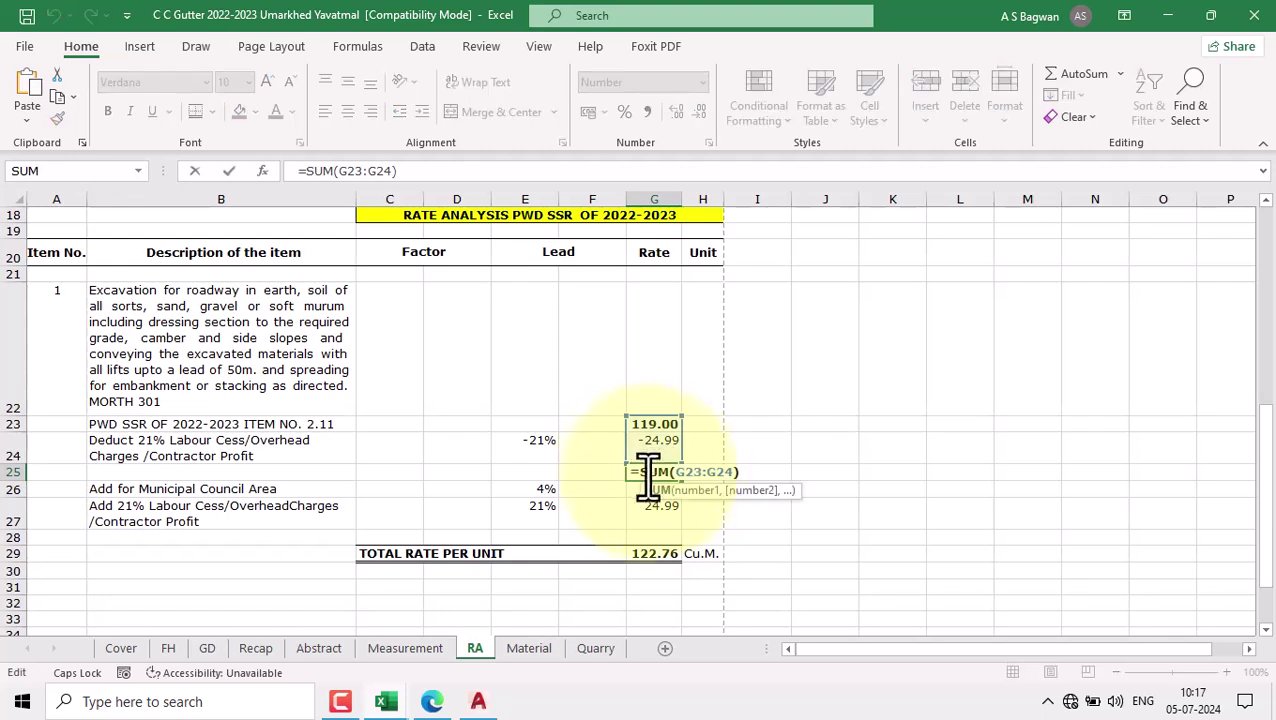
pyautogui.click(636, 472)
pyautogui.write('ROU')
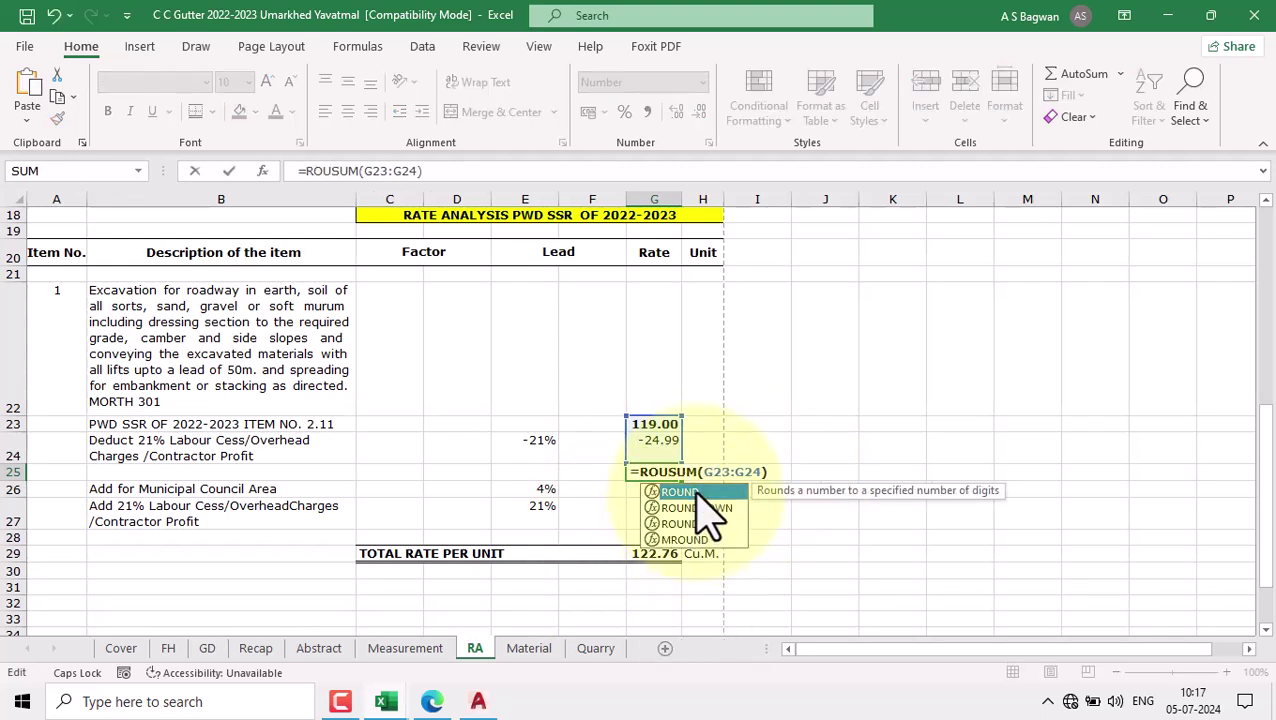
pyautogui.doubleClick(698, 494)
pyautogui.click(798, 471)
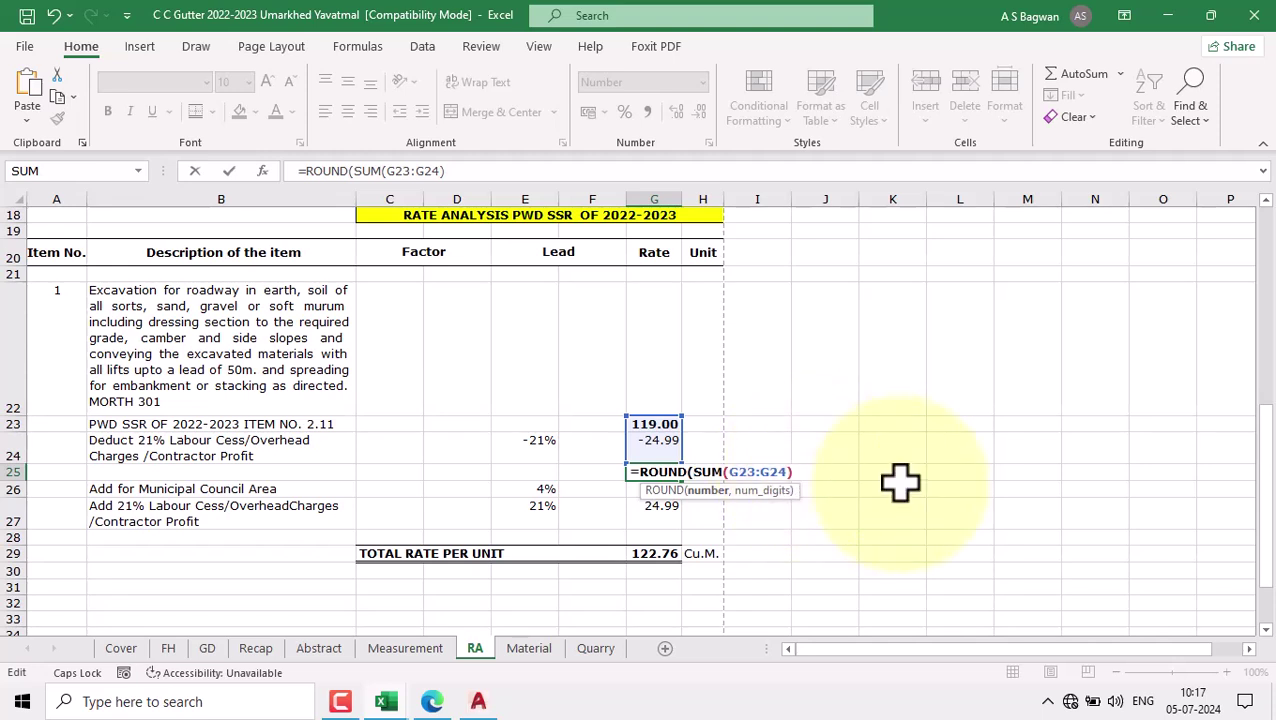
pyautogui.write(',2)')
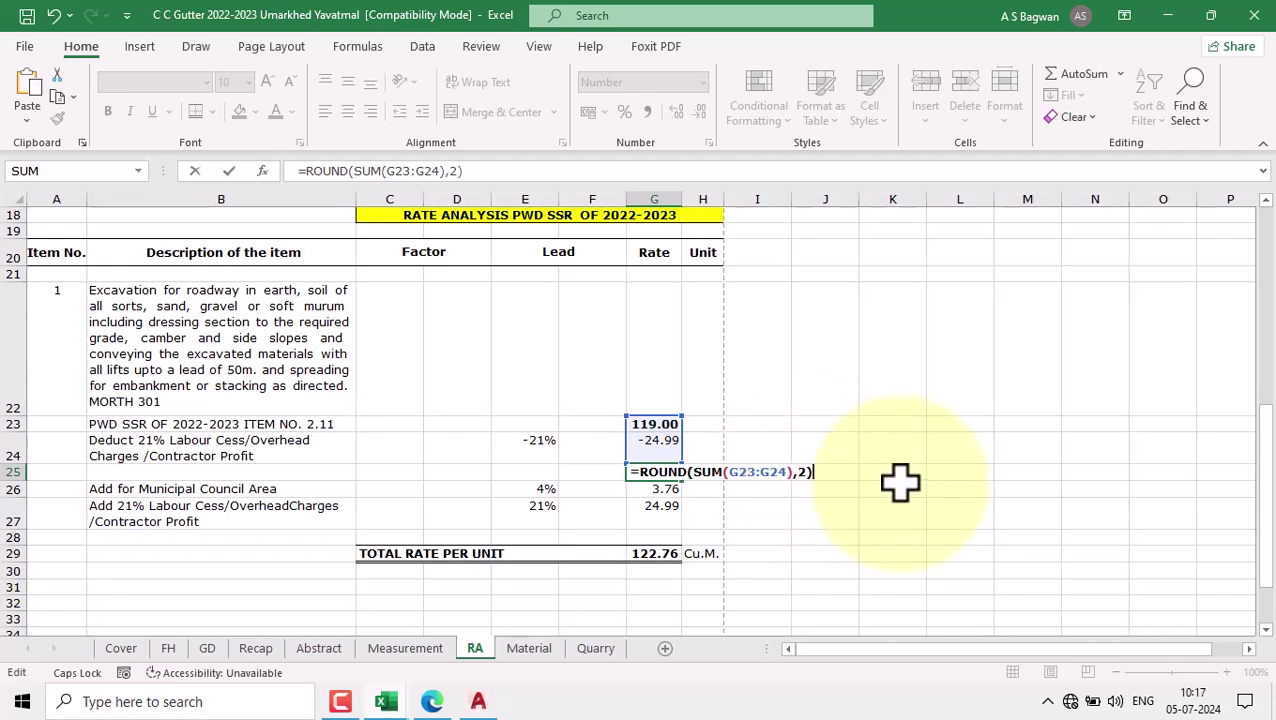
pyautogui.press('Return')
# Step: Check the formulas behind the subtotal, the Municipal Council Area amount, the 21% addition and the total rate in G25, G26, G27 and G29
pyautogui.click(878, 508)
pyautogui.click(650, 476)
pyautogui.doubleClick(650, 476)
pyautogui.press('Escape')
pyautogui.doubleClick(668, 490)
pyautogui.press('Escape')
pyautogui.click(666, 506)
pyautogui.doubleClick(666, 506)
pyautogui.press('Escape')
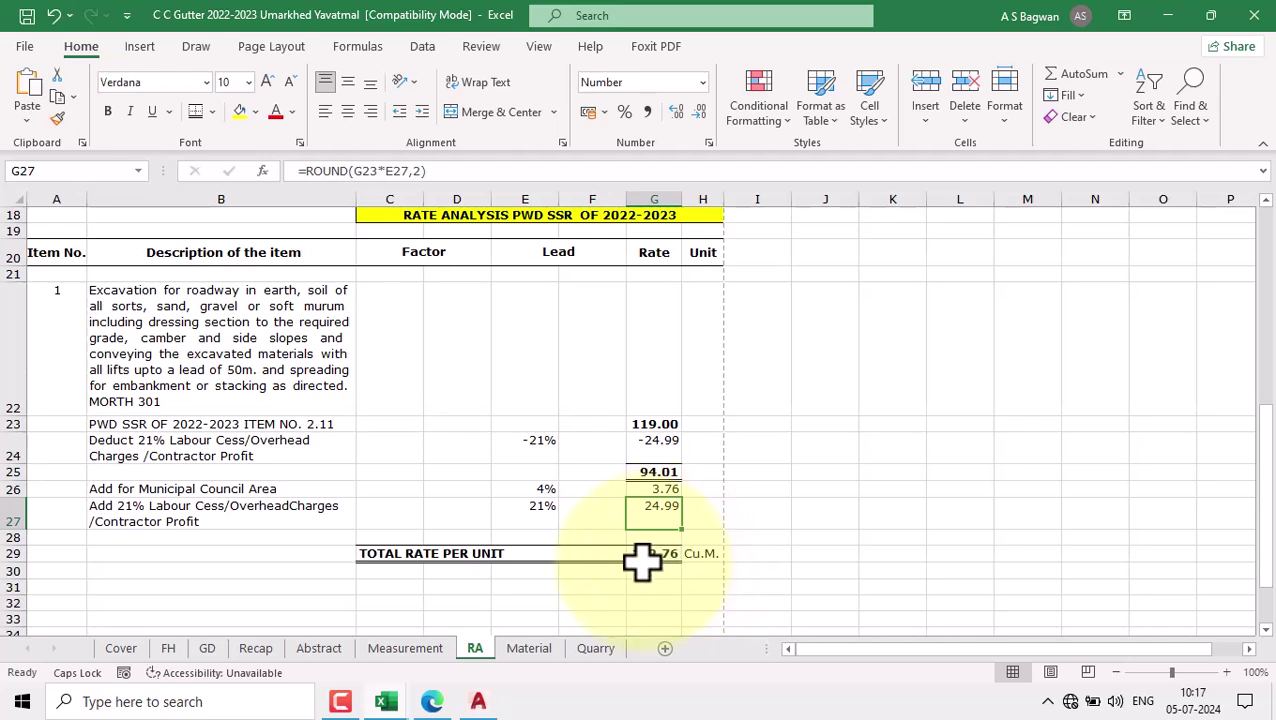
pyautogui.doubleClick(654, 556)
pyautogui.press('Escape')
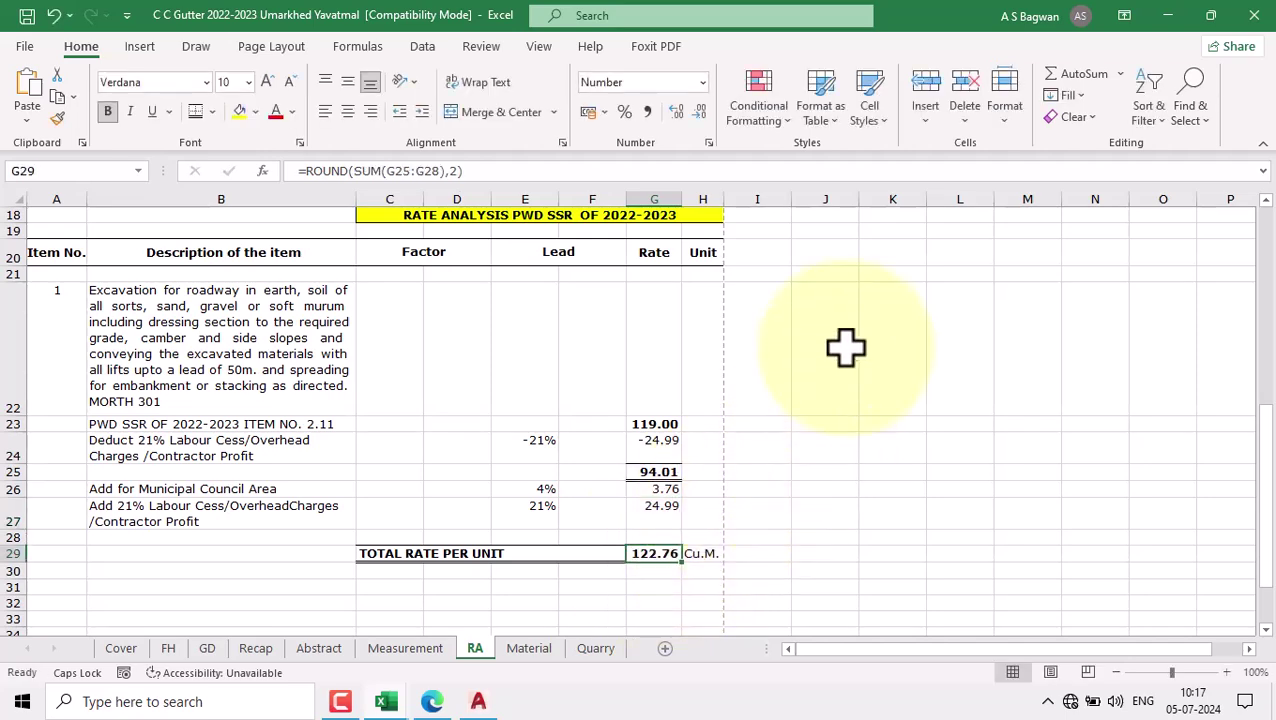
# Step: Review the adjustment table and the cells that use it, checking percentages E24 and E27 and the total rate in G29
pyautogui.scroll(2, 885, 485)
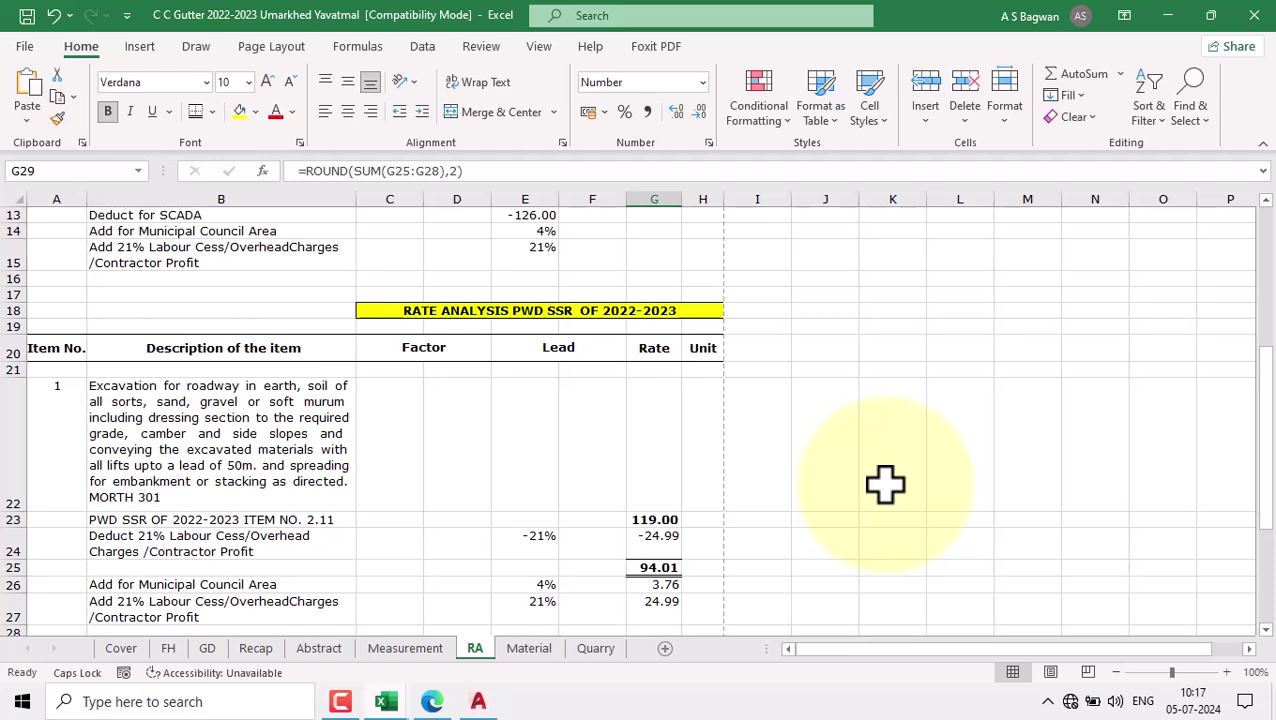
pyautogui.scroll(2, 885, 485)
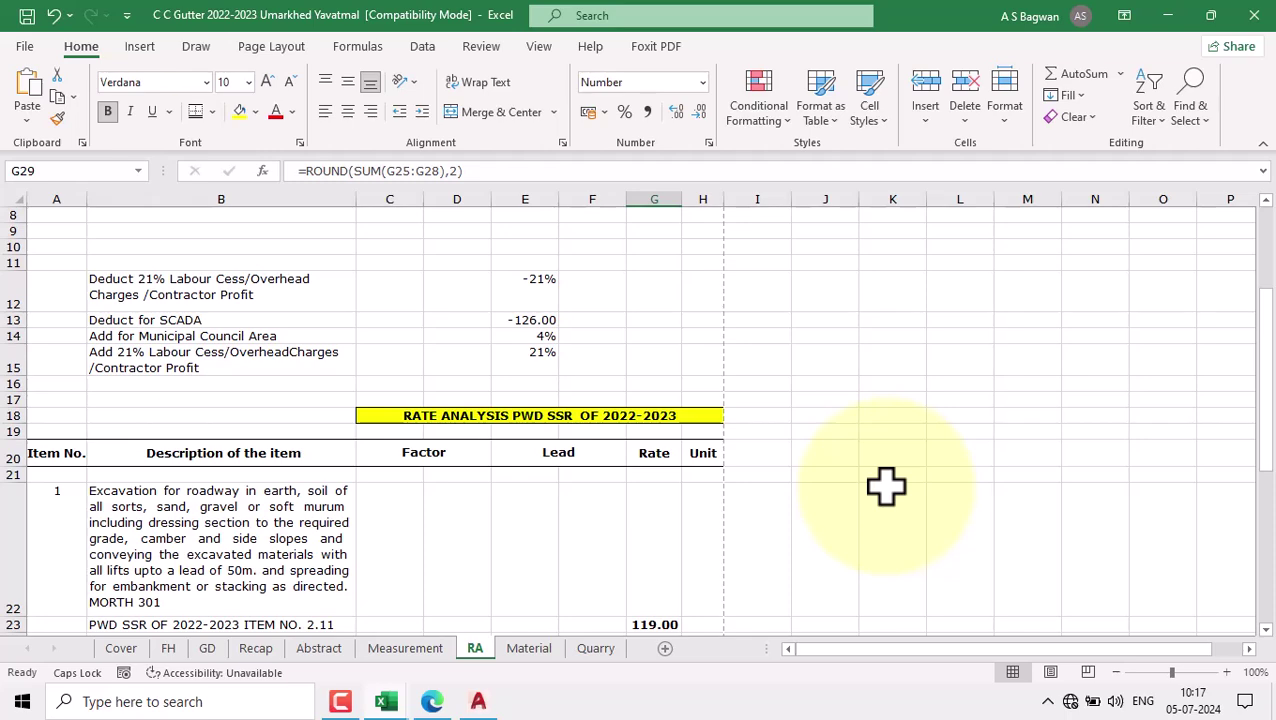
pyautogui.scroll(-4, 852, 498)
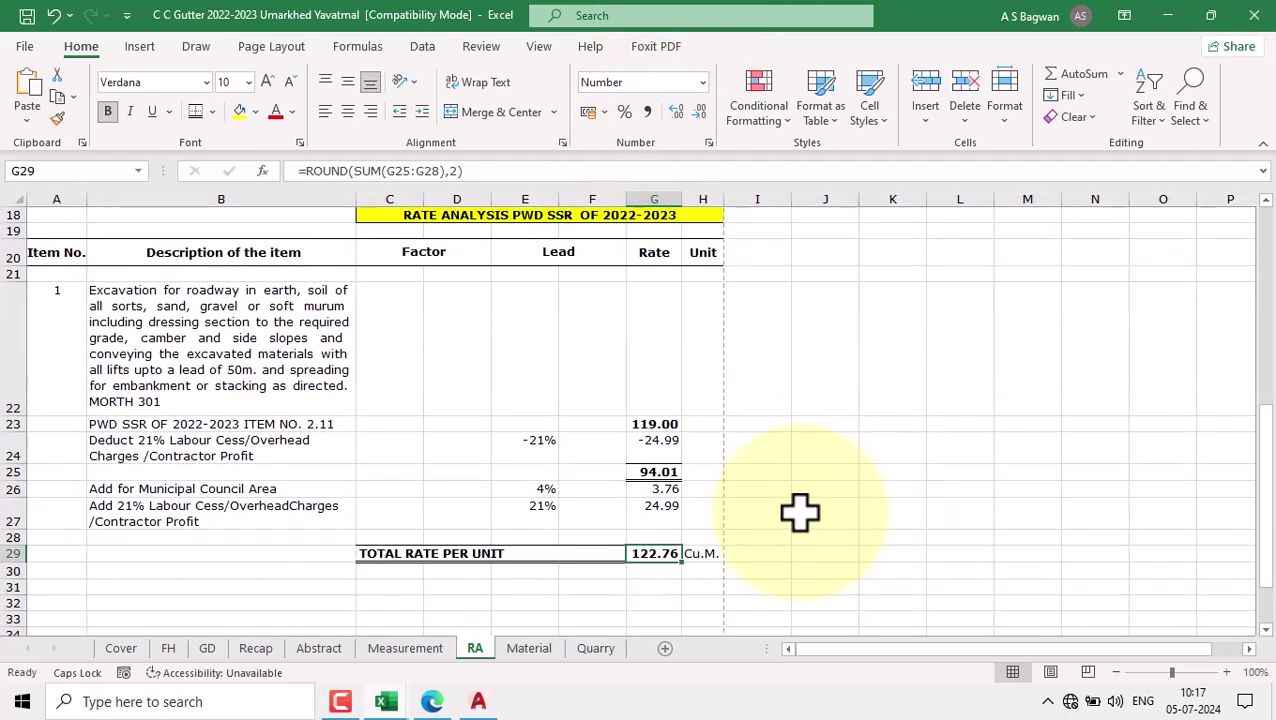
pyautogui.click(548, 515)
pyautogui.click(537, 444)
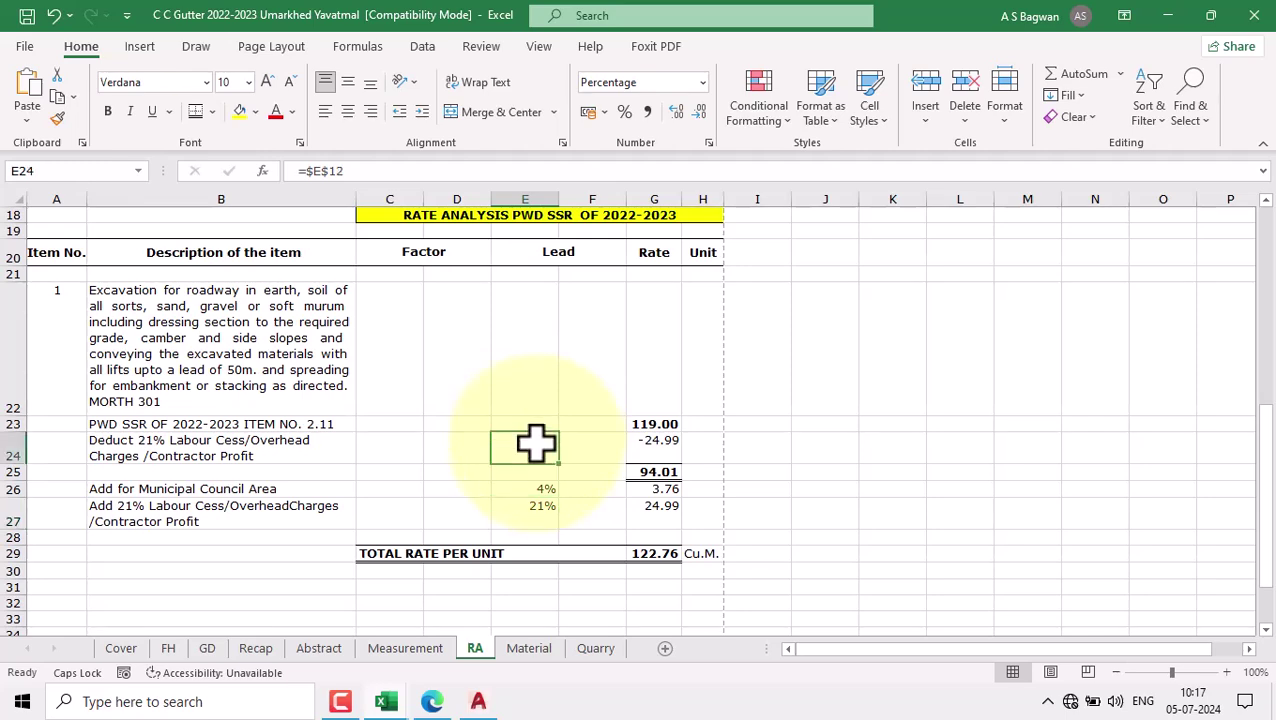
pyautogui.click(537, 512)
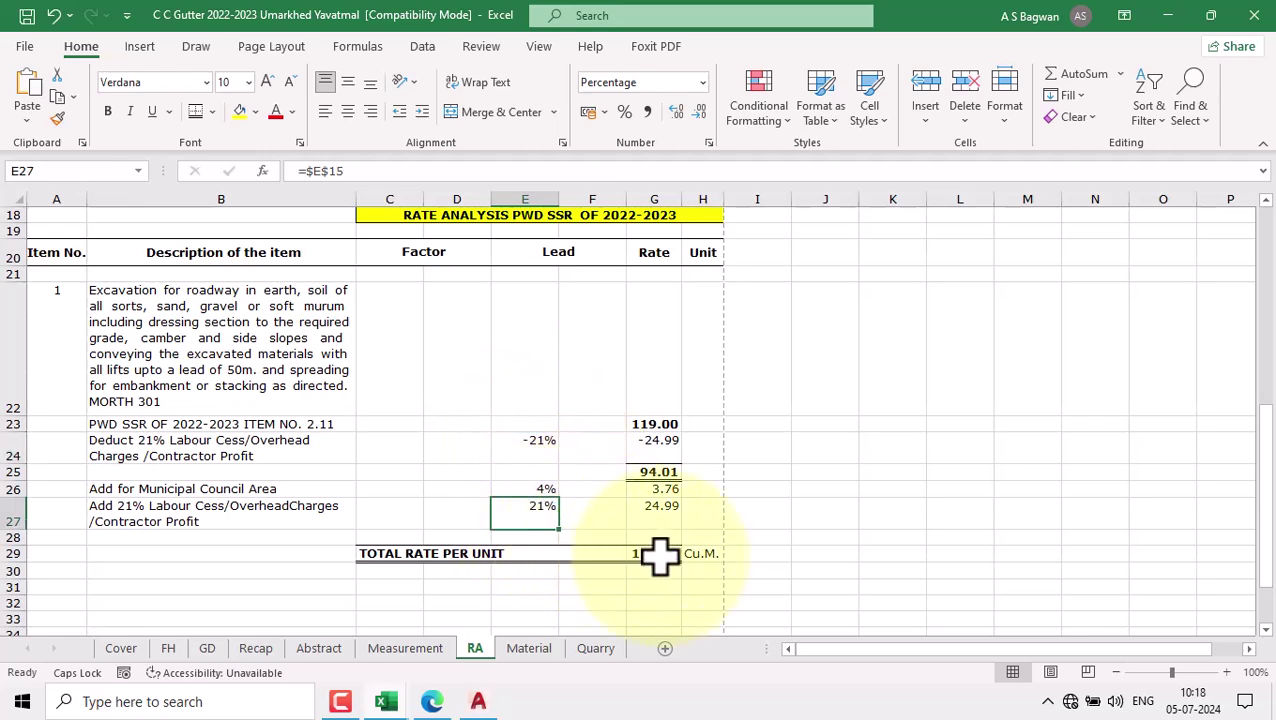
pyautogui.click(658, 555)
pyautogui.doubleClick(658, 555)
pyautogui.press('Escape')
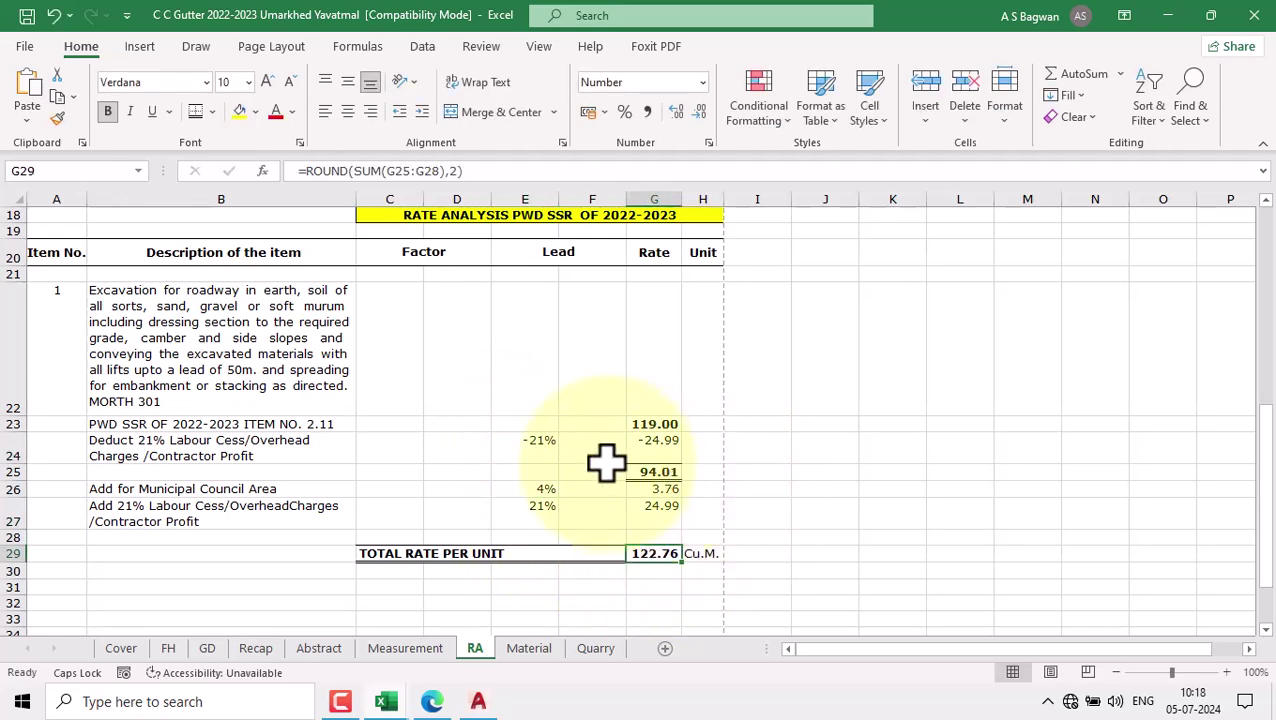
pyautogui.scroll(2, 607, 464)
pyautogui.scroll(-2, 607, 464)
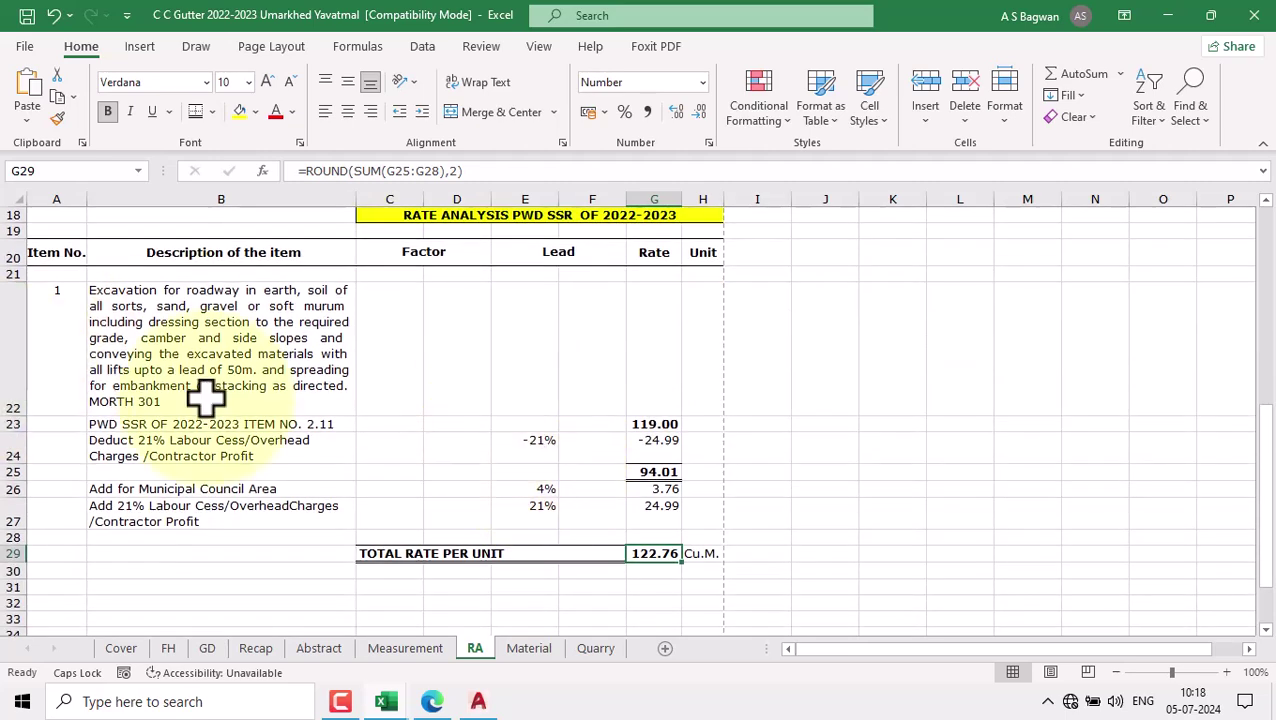
# Step: Check the source of the excavation description in B22 and view the Abstract and Measurement sheets
pyautogui.click(262, 385)
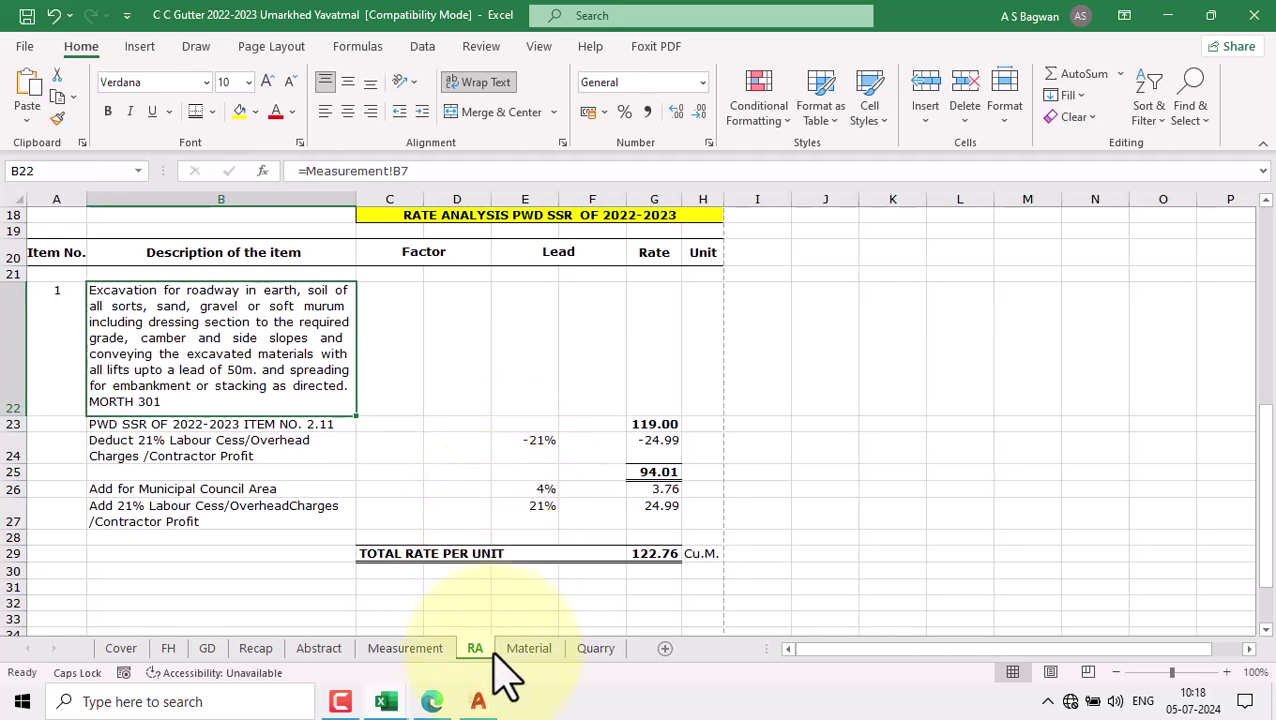
pyautogui.click(528, 652)
pyautogui.click(319, 650)
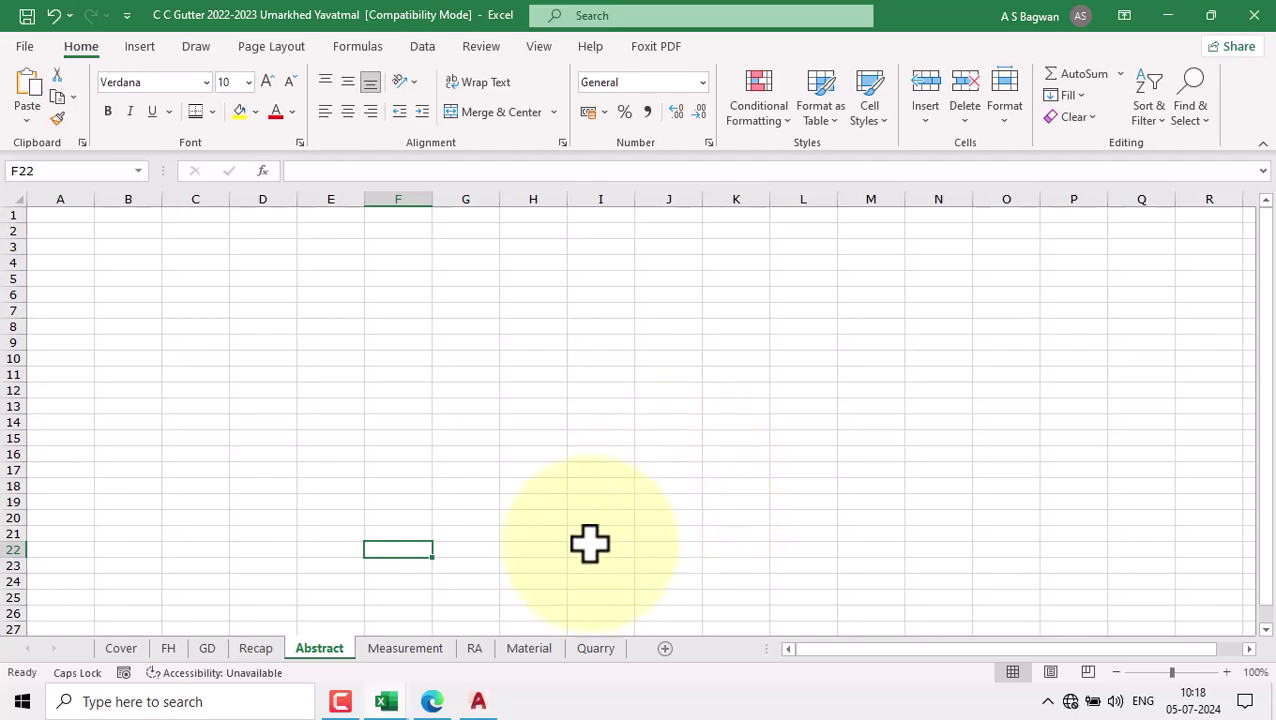
pyautogui.click(410, 649)
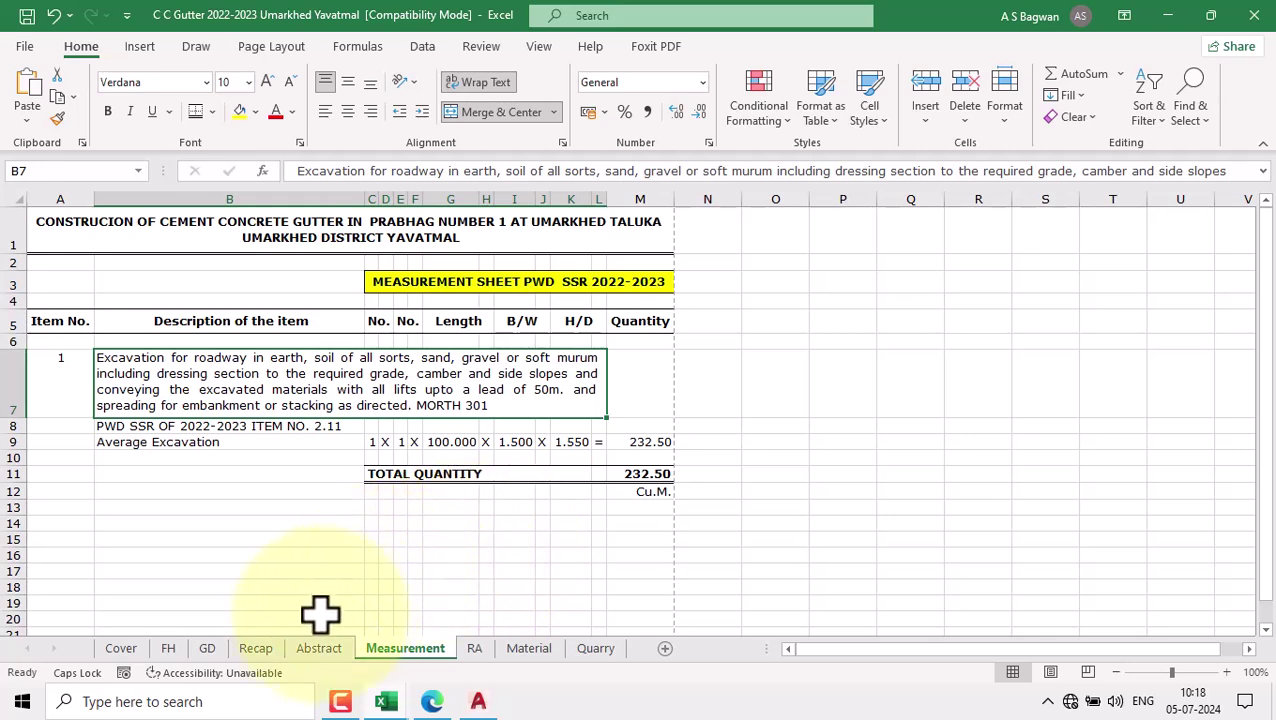
# Step: Set the Abstract sheet's paper size to A4
pyautogui.click(319, 650)
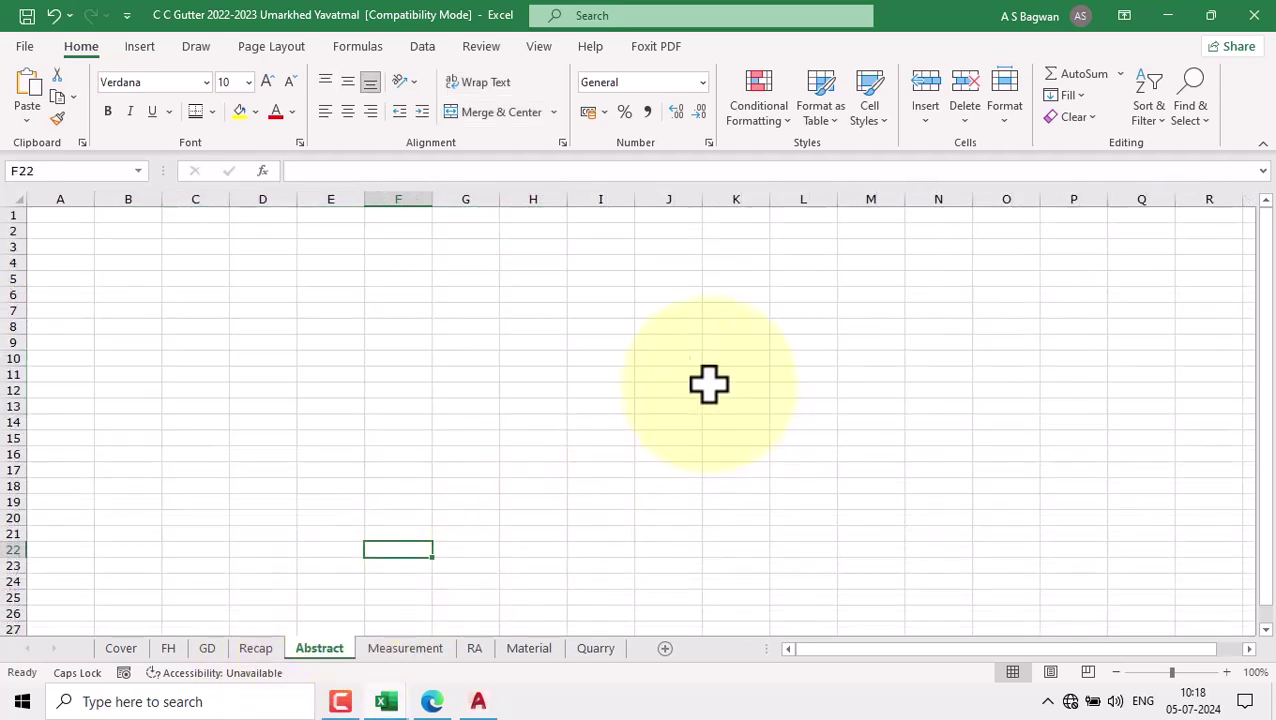
pyautogui.click(288, 50)
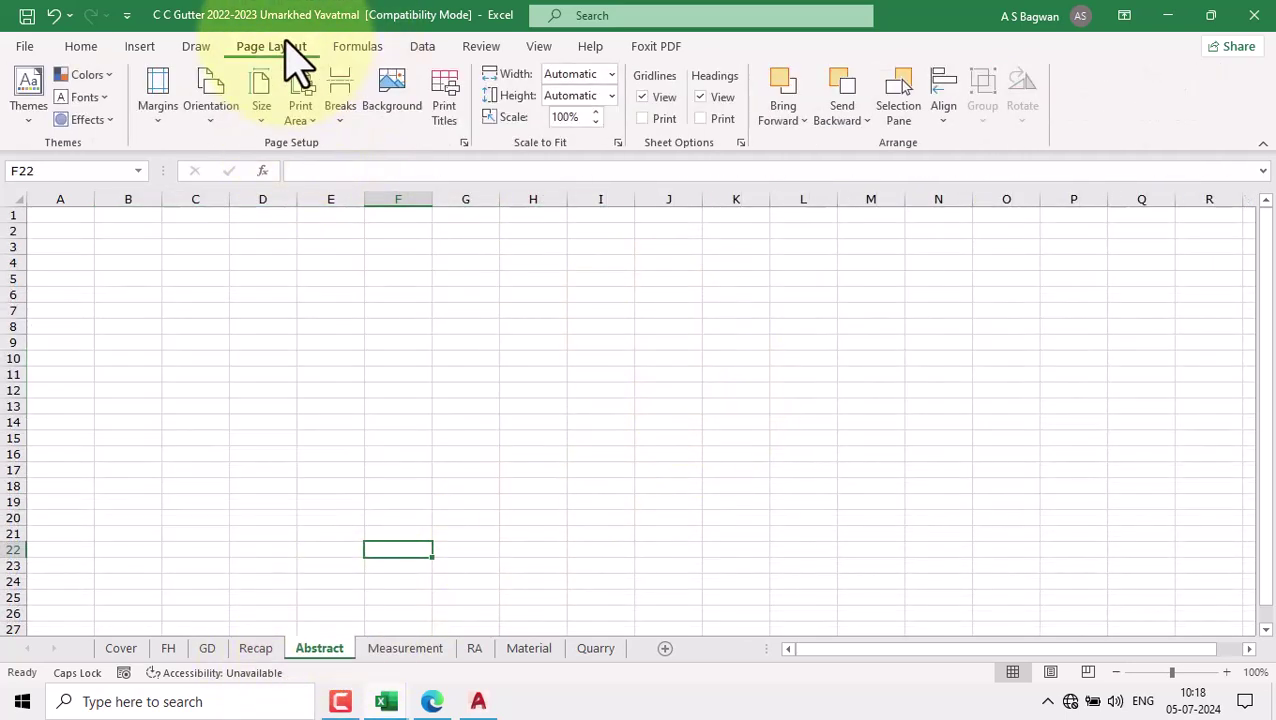
pyautogui.click(264, 124)
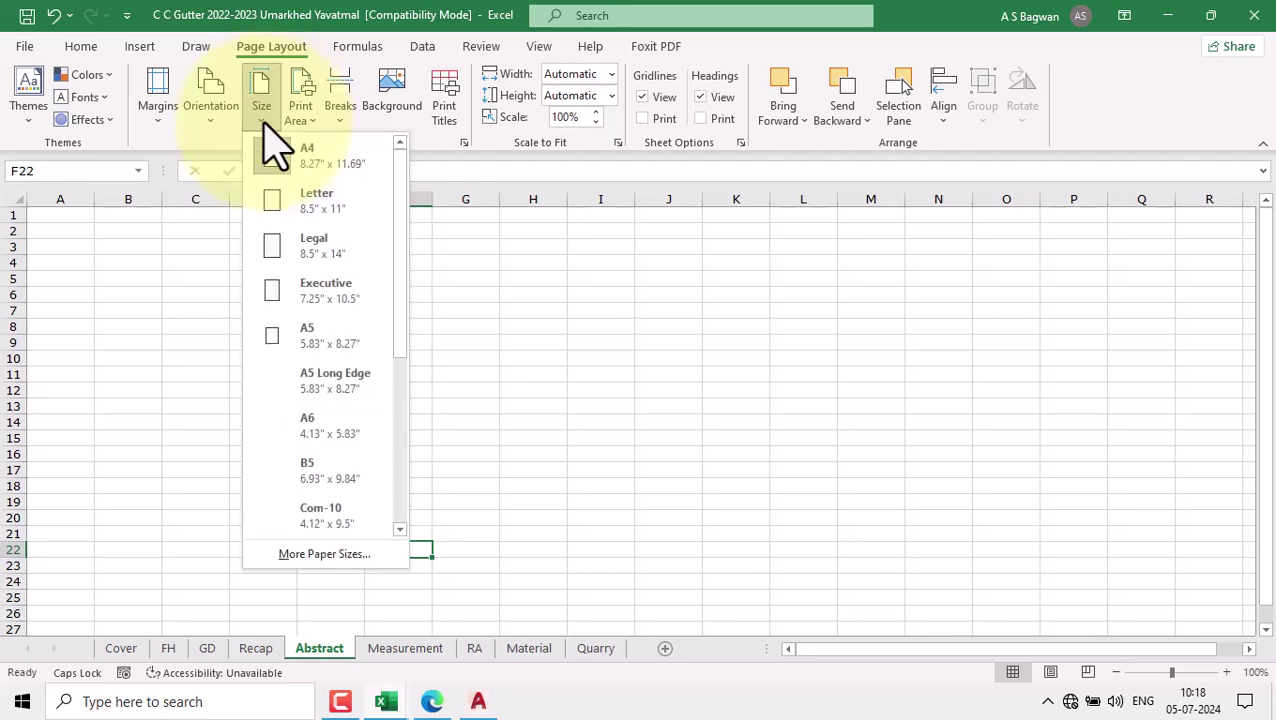
pyautogui.click(318, 158)
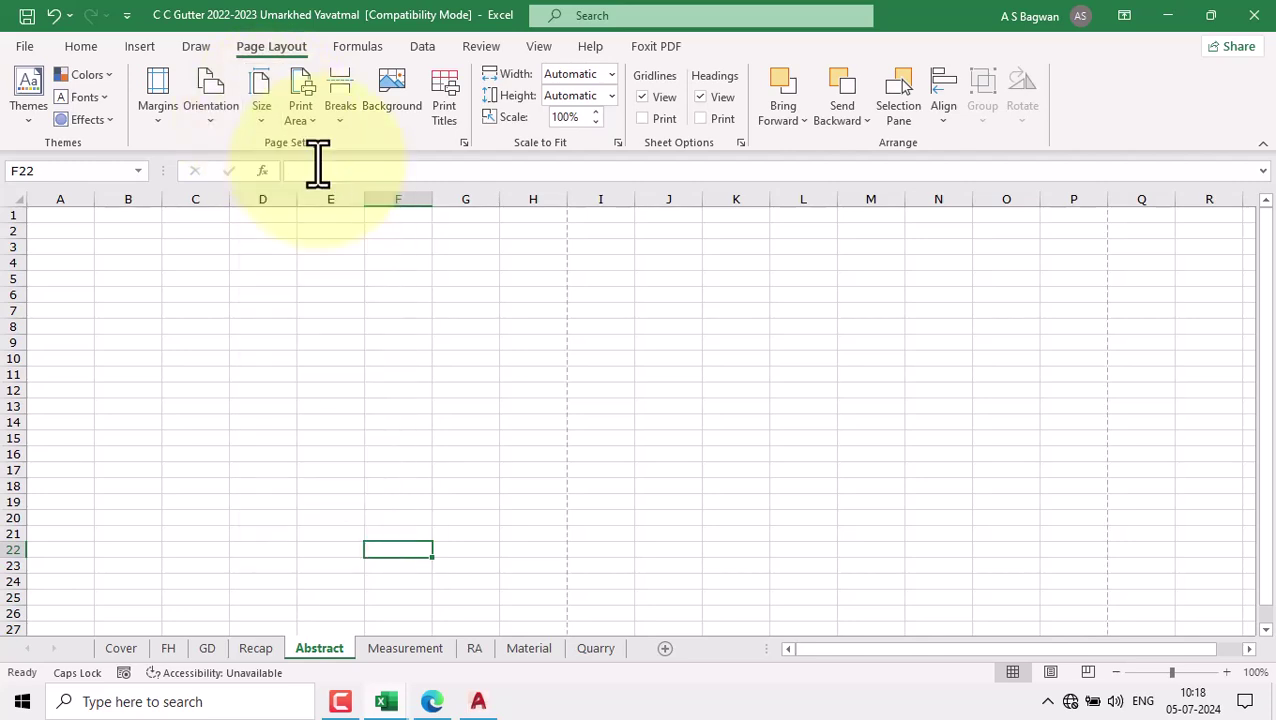
# Step: Center the Abstract sheet horizontally on the page and set its print scale to 90%
pyautogui.click(157, 112)
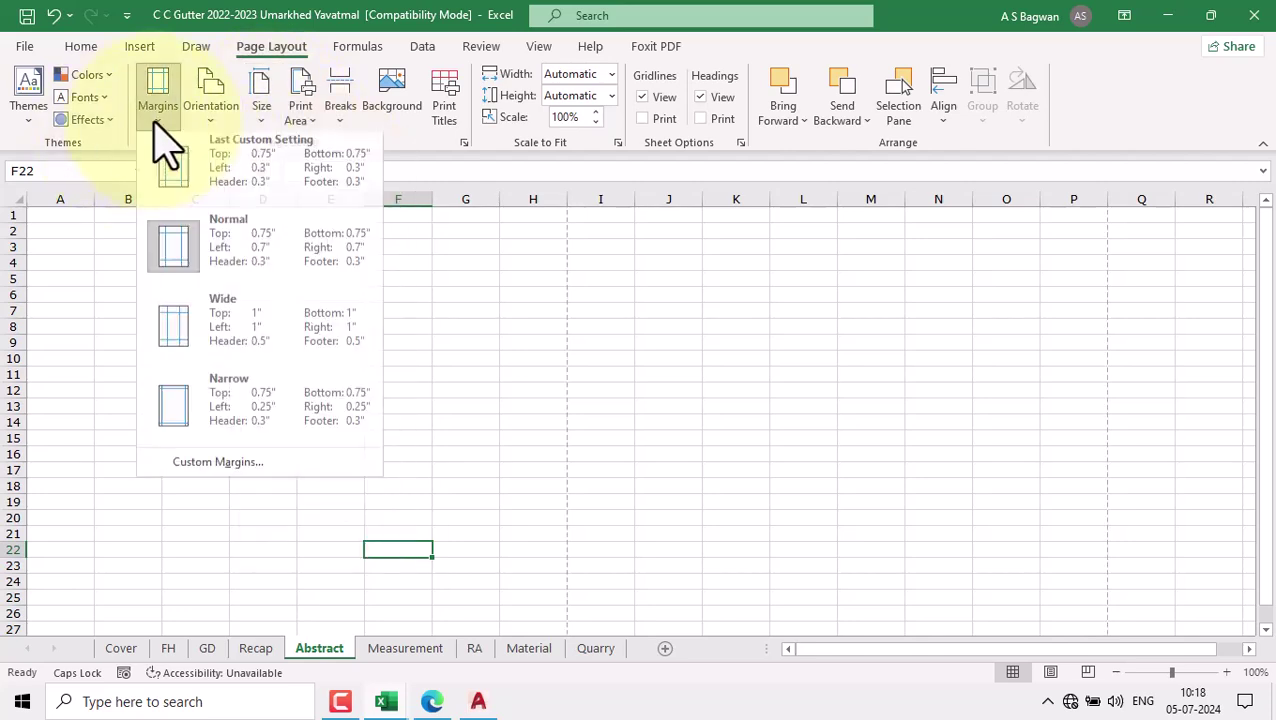
pyautogui.click(216, 467)
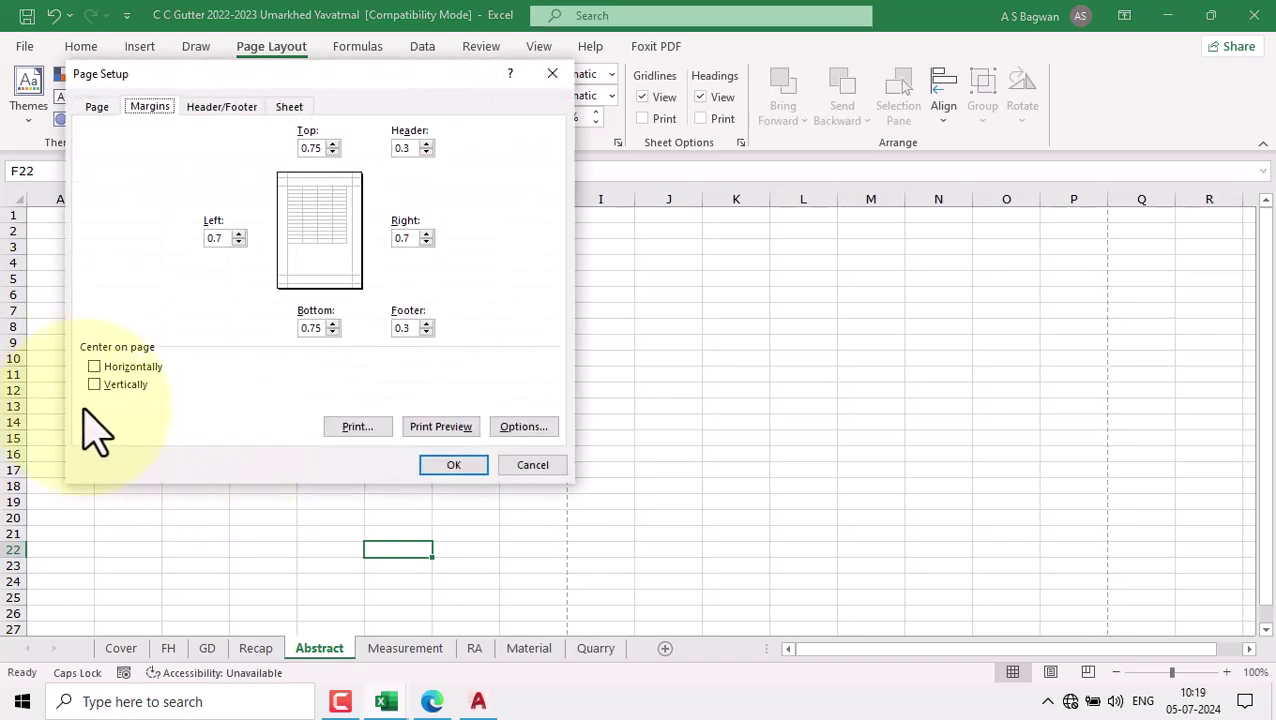
pyautogui.click(95, 367)
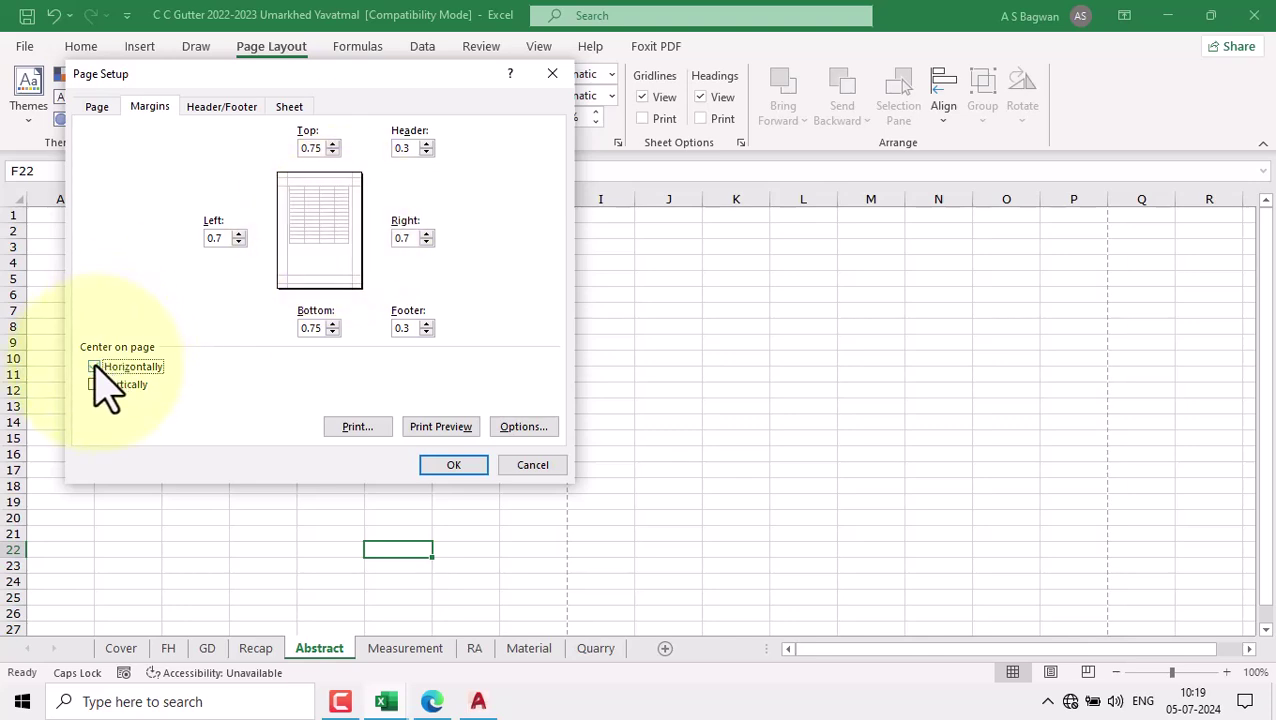
pyautogui.click(453, 464)
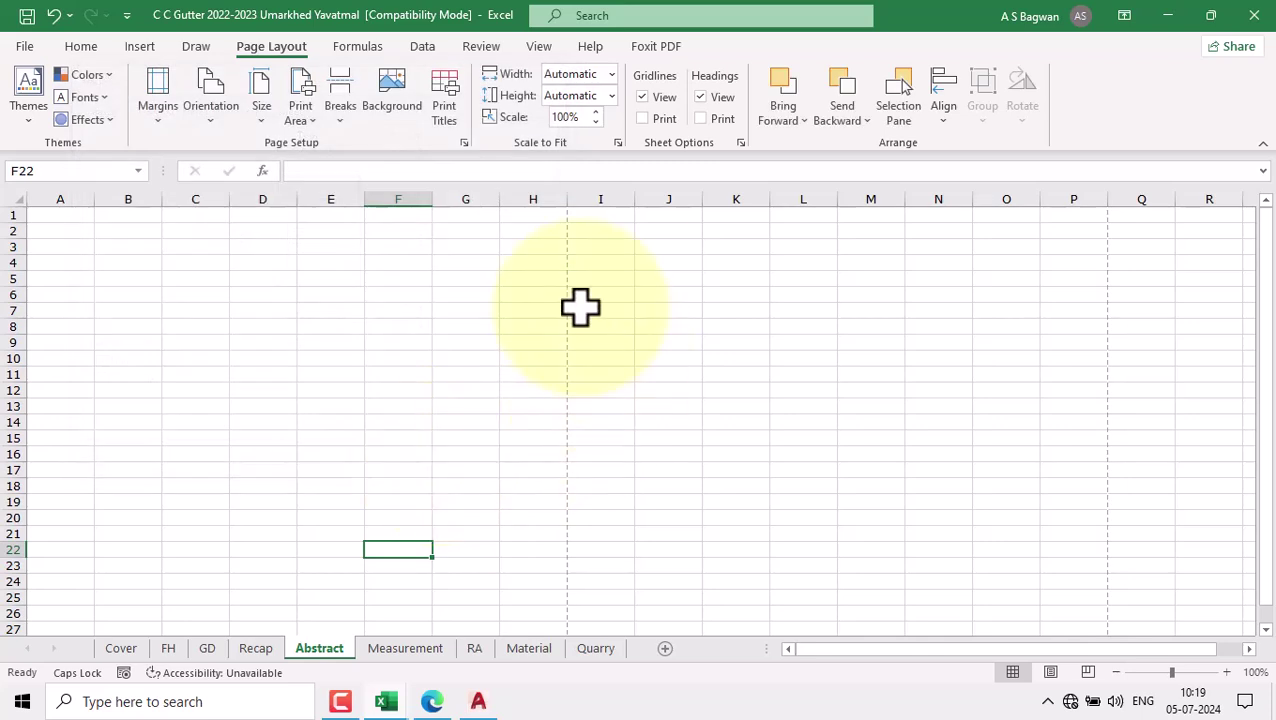
pyautogui.click(596, 122)
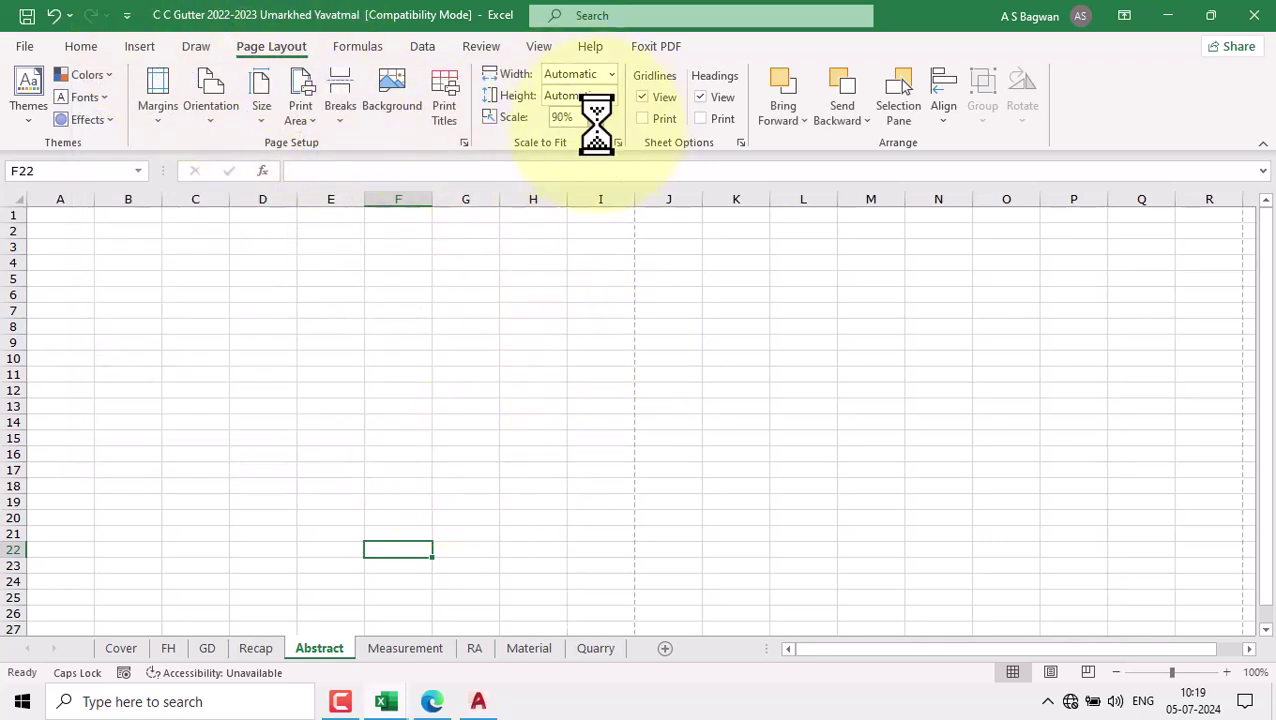
pyautogui.click(556, 421)
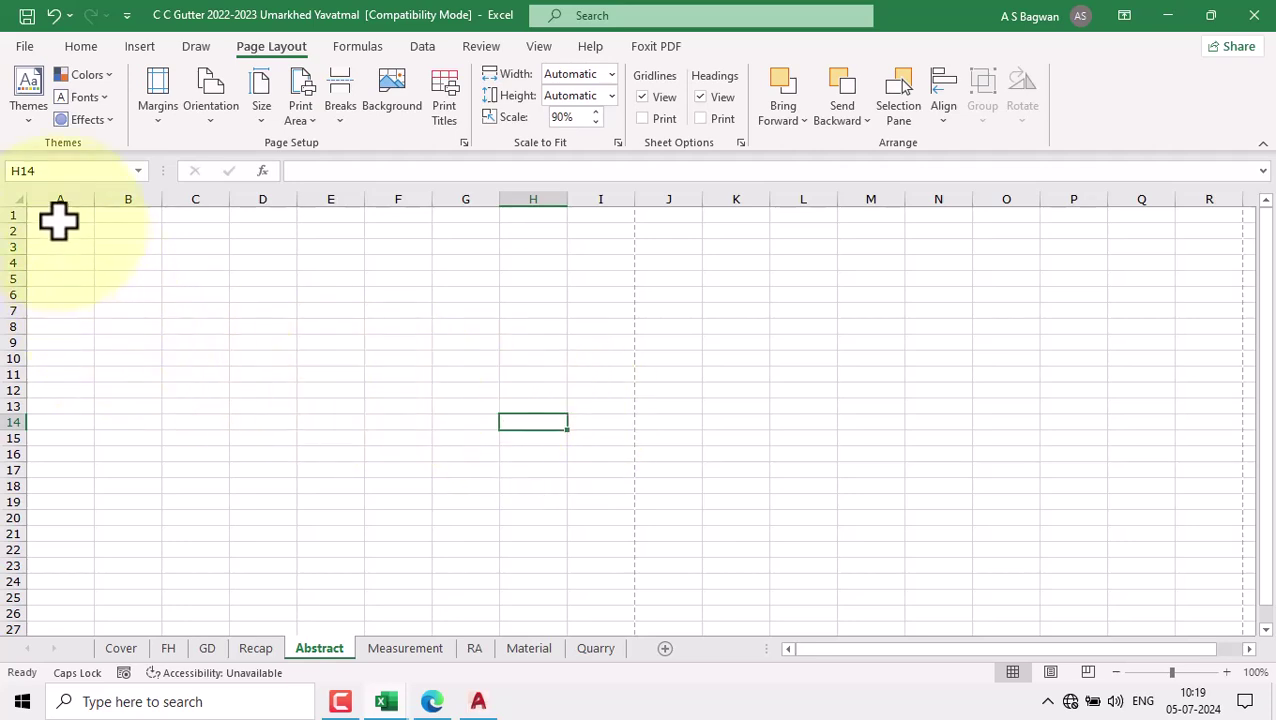
pyautogui.moveTo(58, 222); pyautogui.dragTo(77, 342)
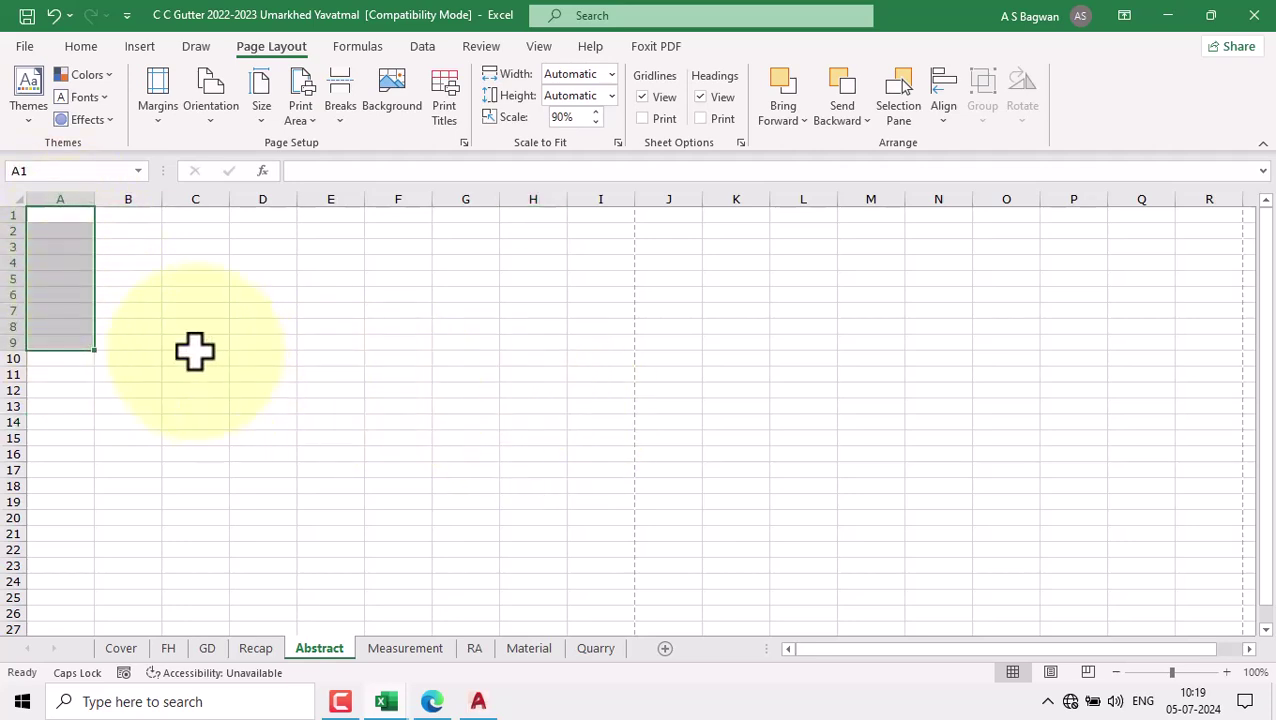
pyautogui.click(142, 403)
pyautogui.click(177, 330)
pyautogui.press('Right')
pyautogui.press('Right')
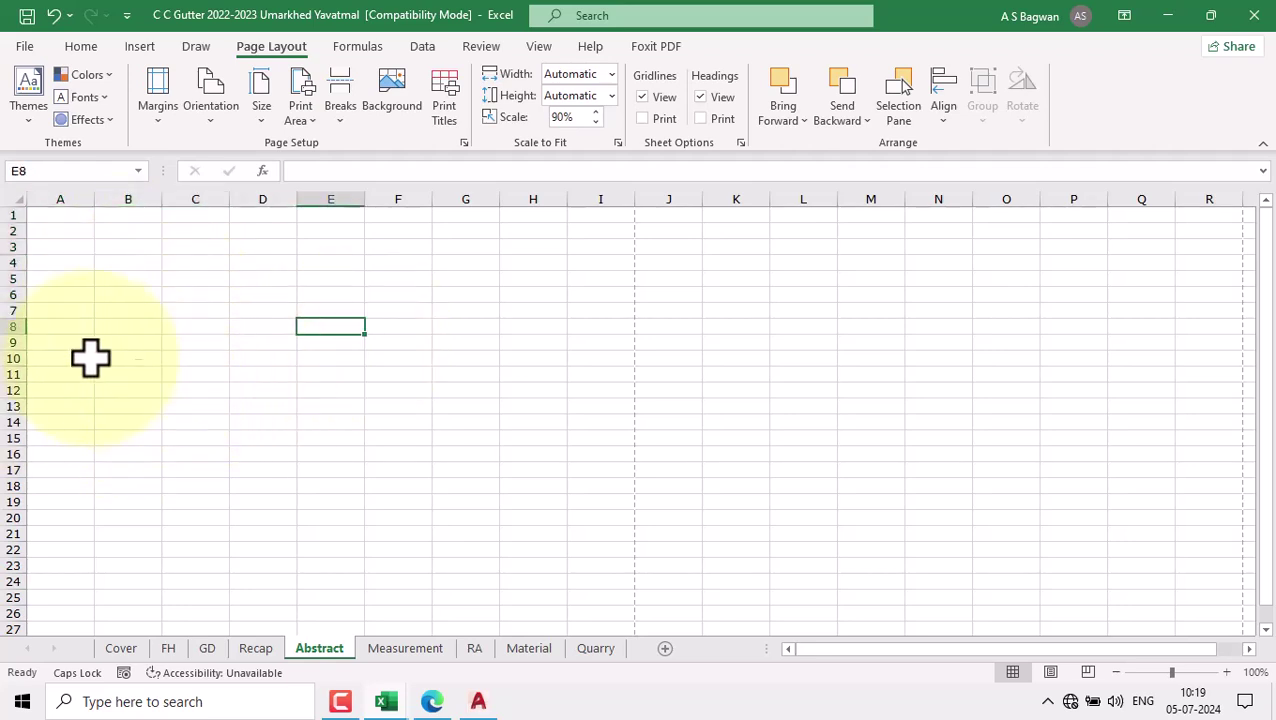
# Step: Enter the heading "Item No." in cell A9 of the Abstract sheet
pyautogui.click(48, 340)
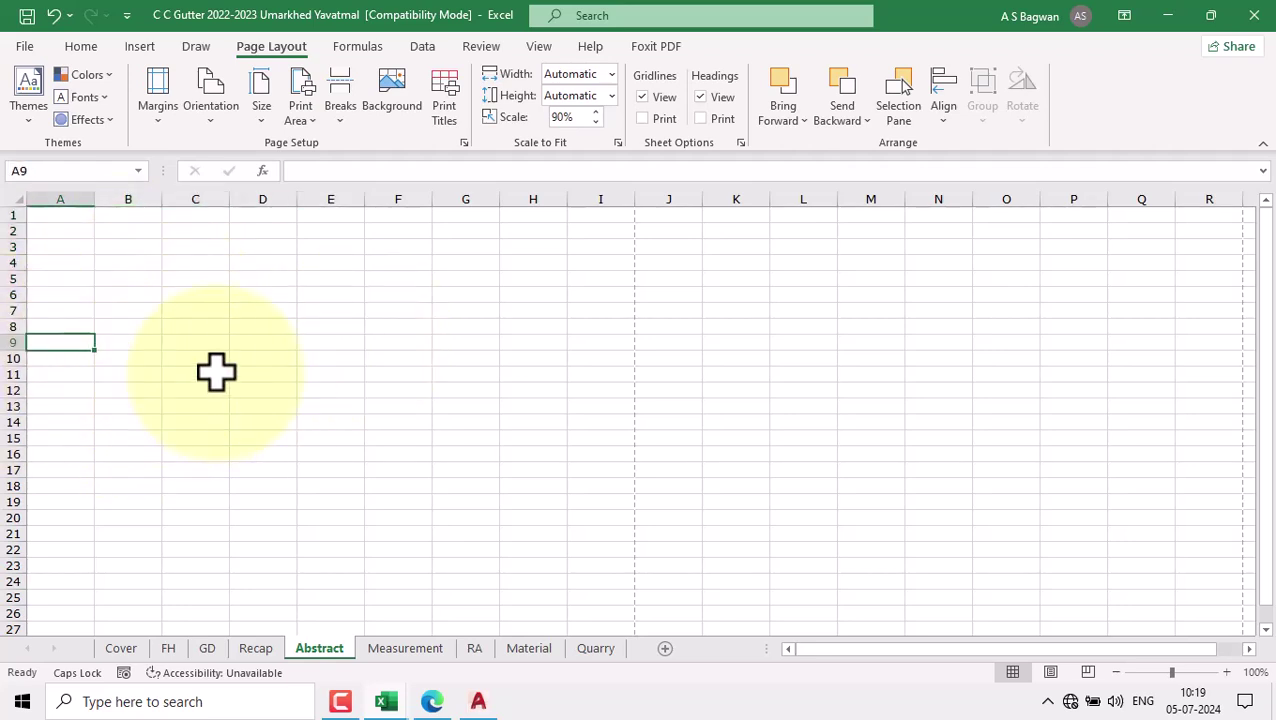
pyautogui.write('i')
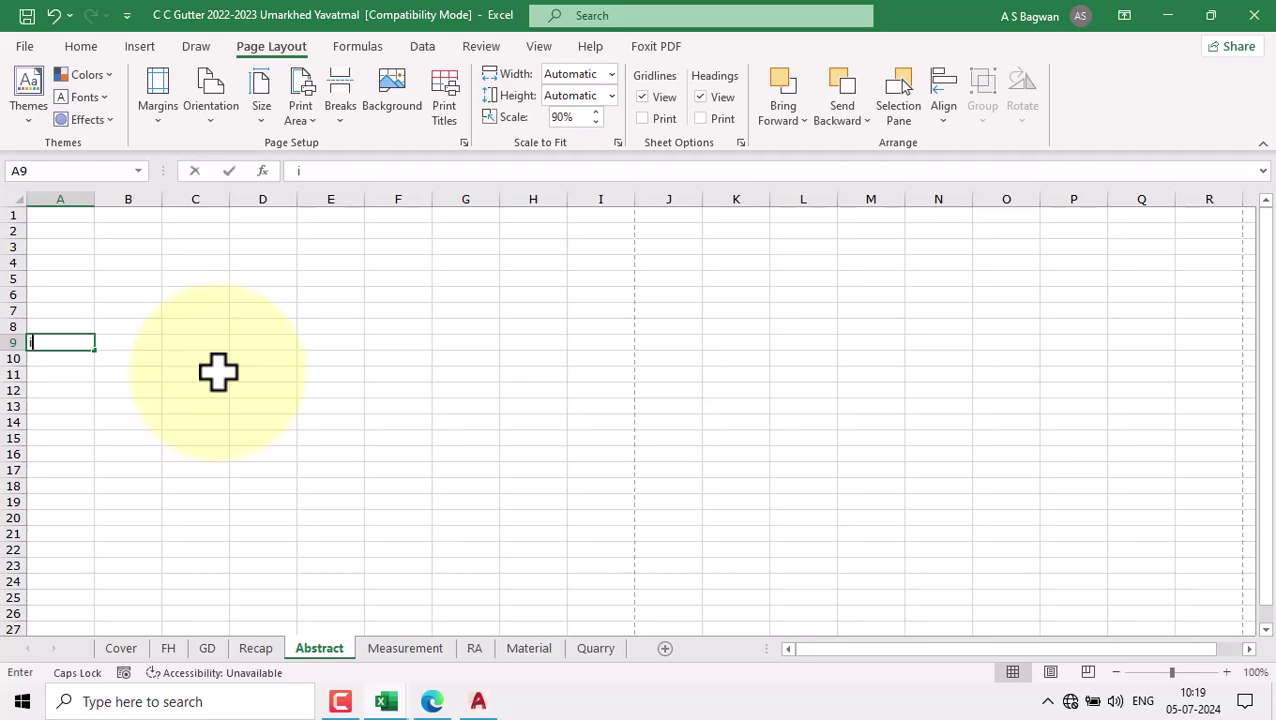
pyautogui.write('TE')
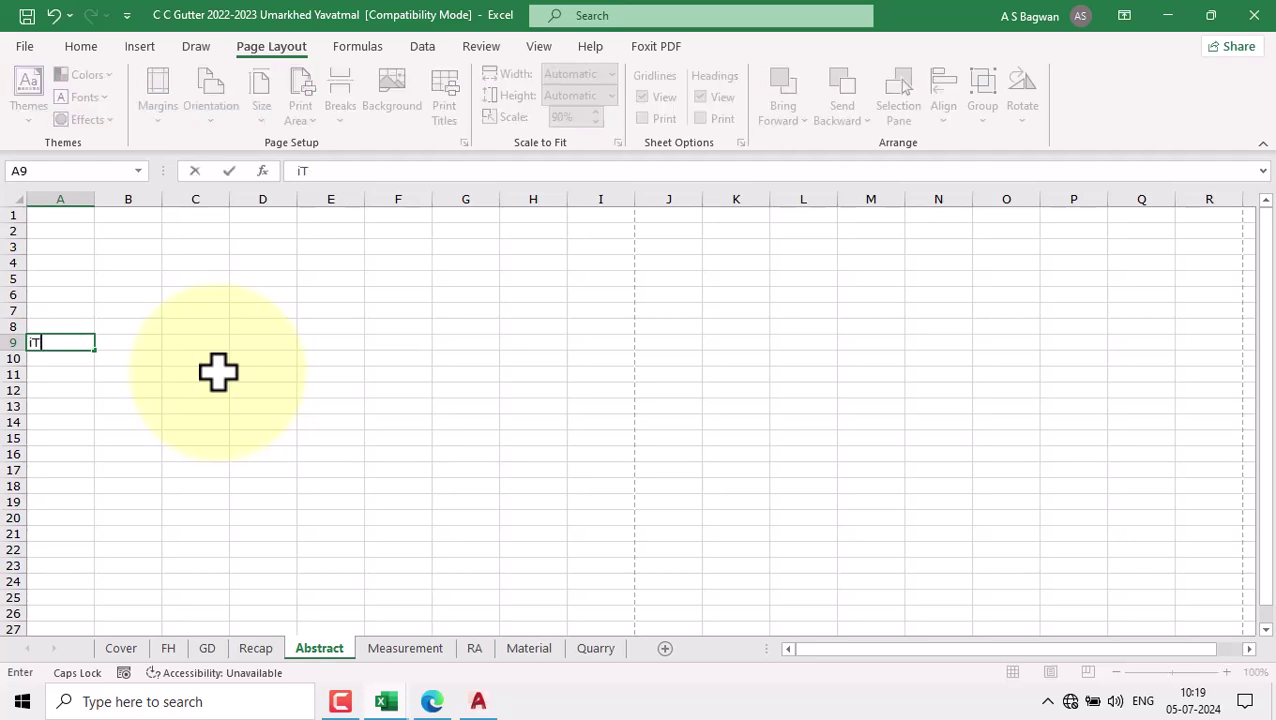
pyautogui.press('capslock')
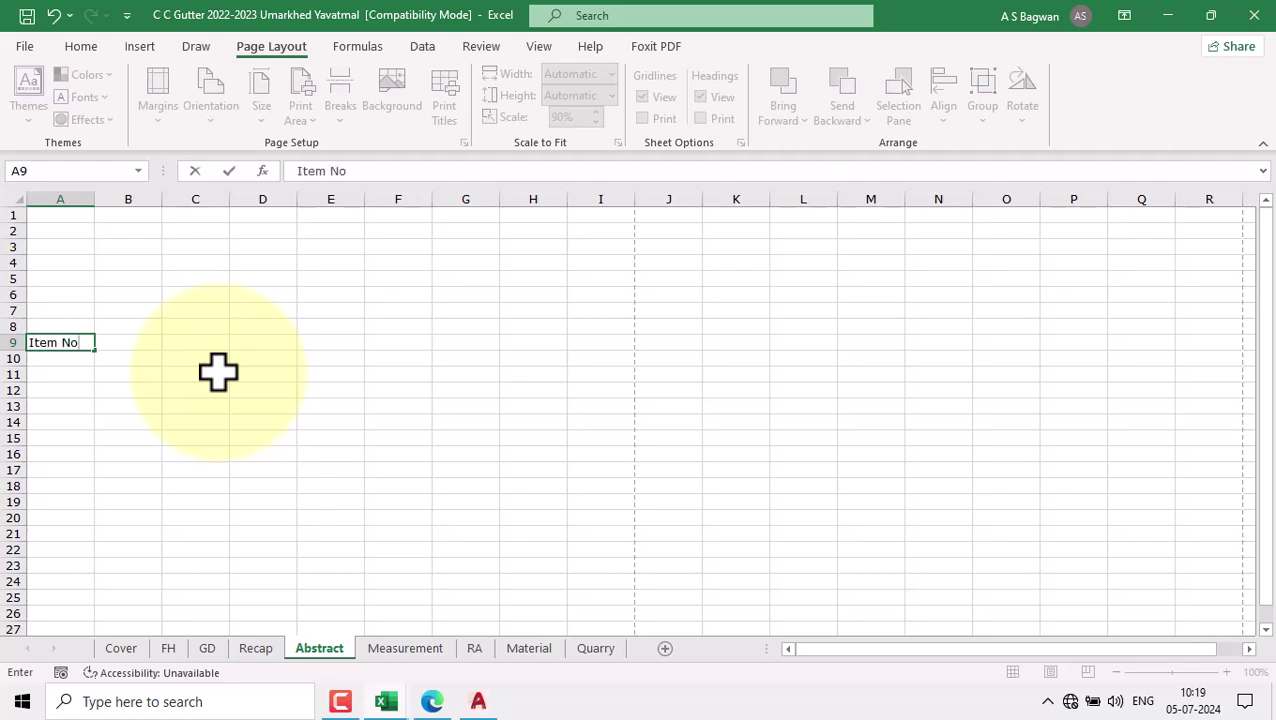
pyautogui.press('Tab')
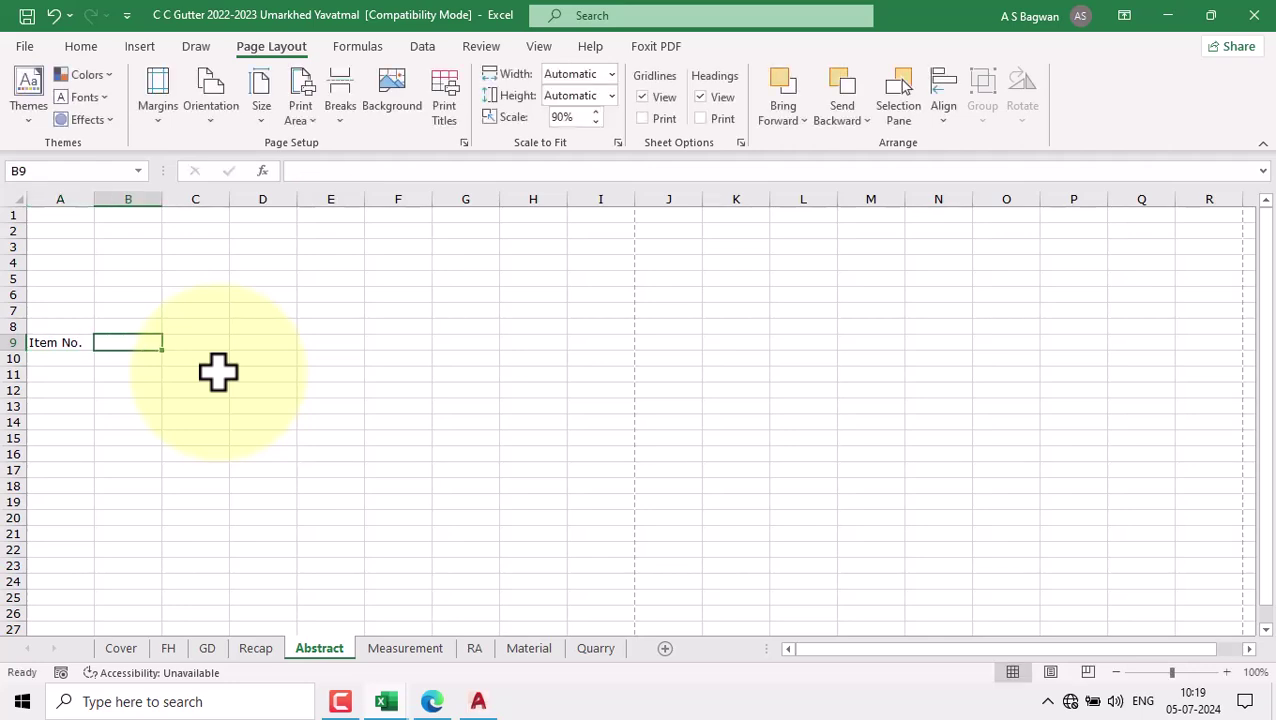
# Step: Copy the heading text "Description of the item" from B5 of the Measurement sheet into B9 of the Abstract sheet
pyautogui.click(405, 648)
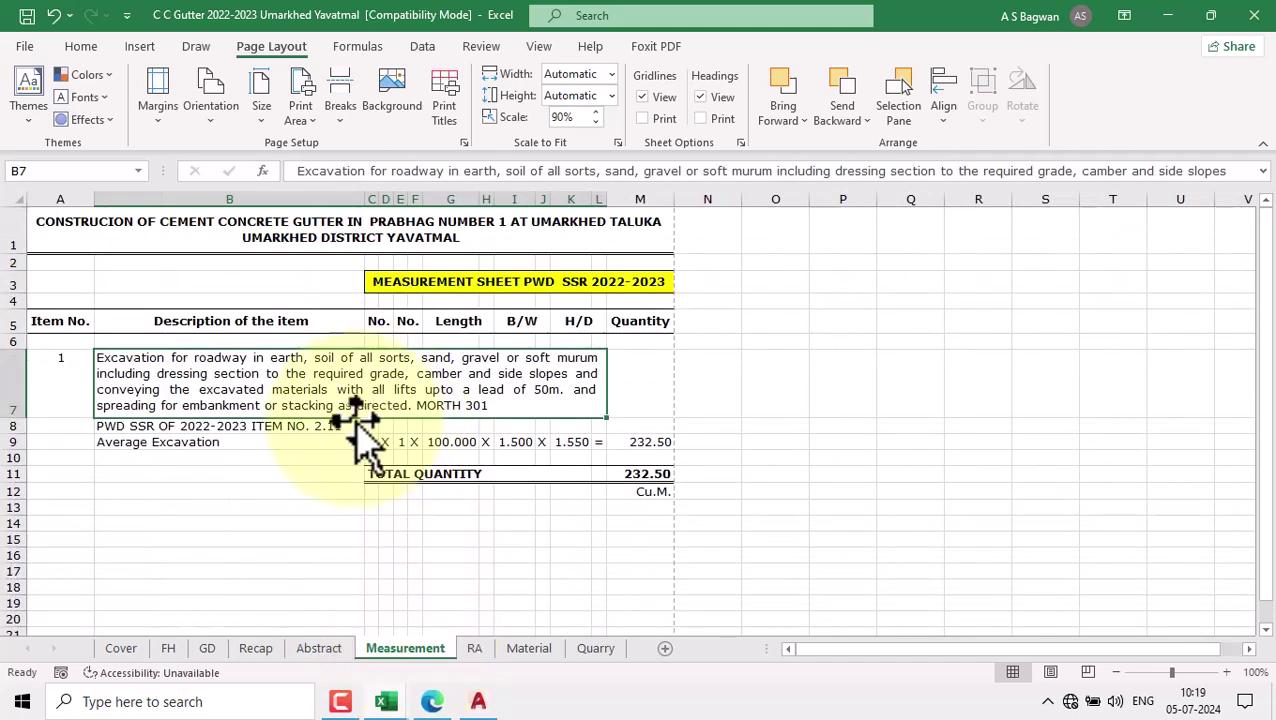
pyautogui.click(62, 321)
pyautogui.click(313, 321)
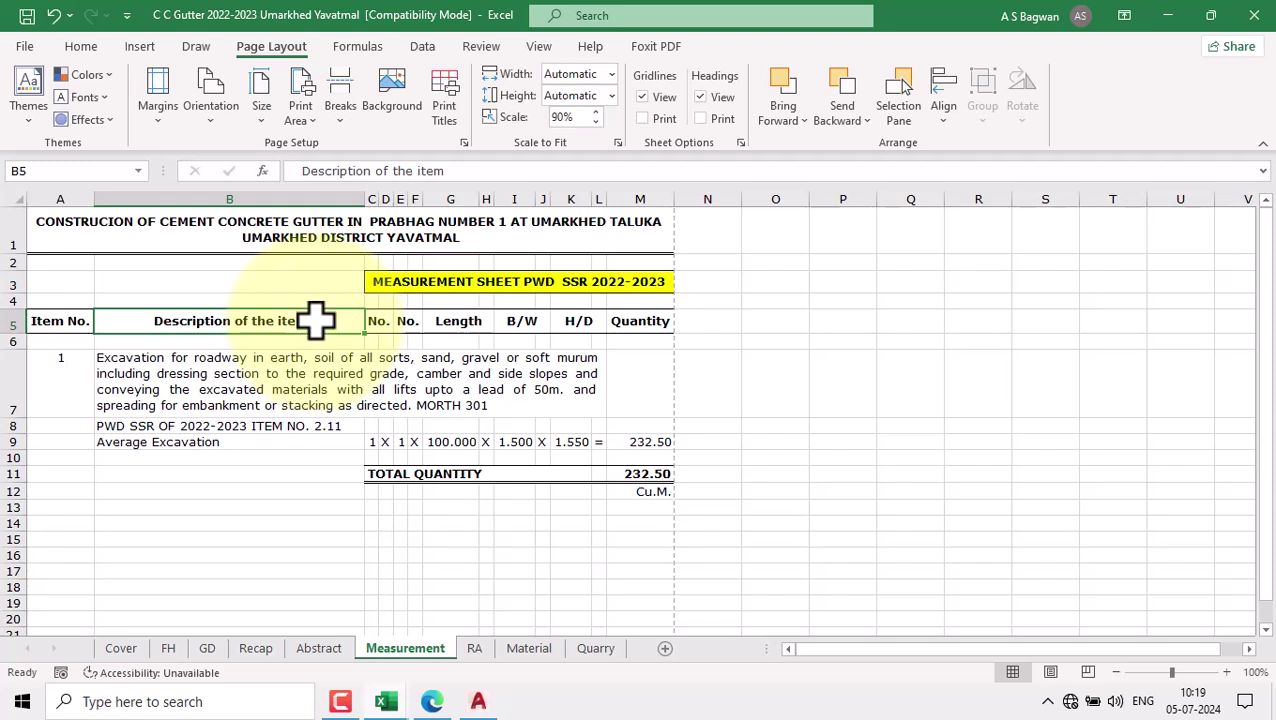
pyautogui.doubleClick(318, 318)
pyautogui.moveTo(327, 318); pyautogui.dragTo(145, 322)
pyautogui.hotkey('ctrl', 'c')
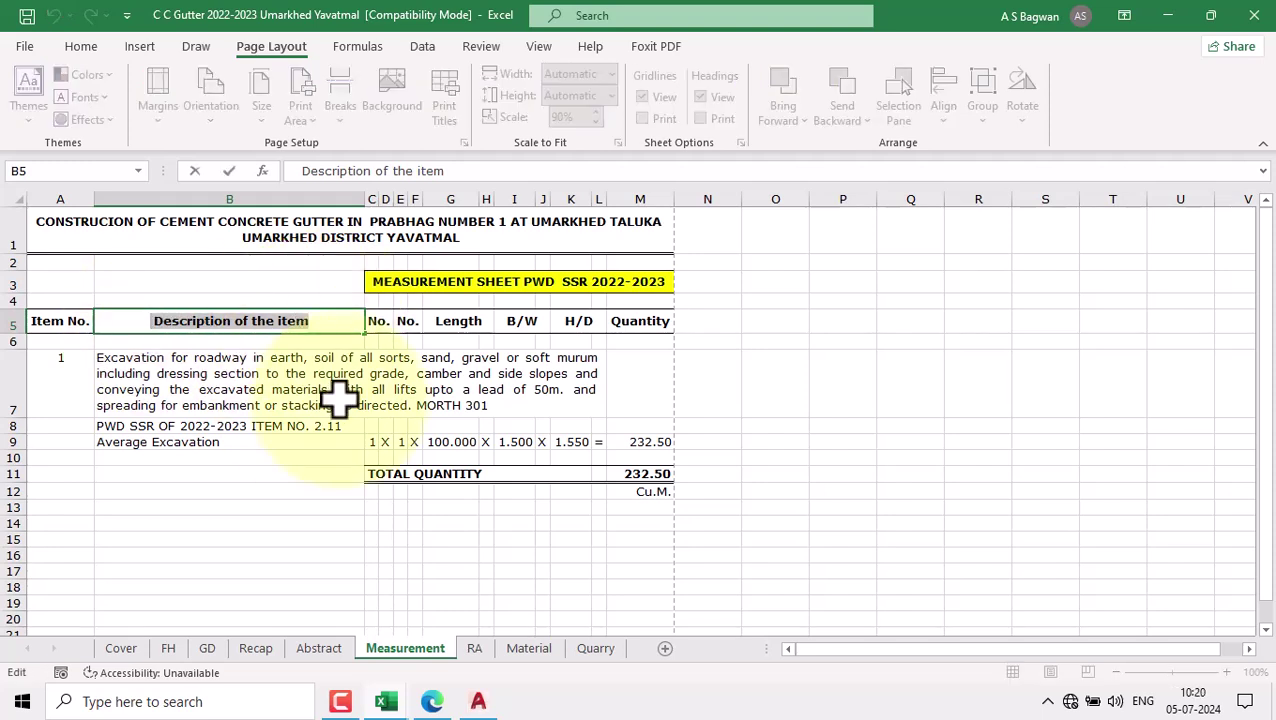
pyautogui.click(312, 650)
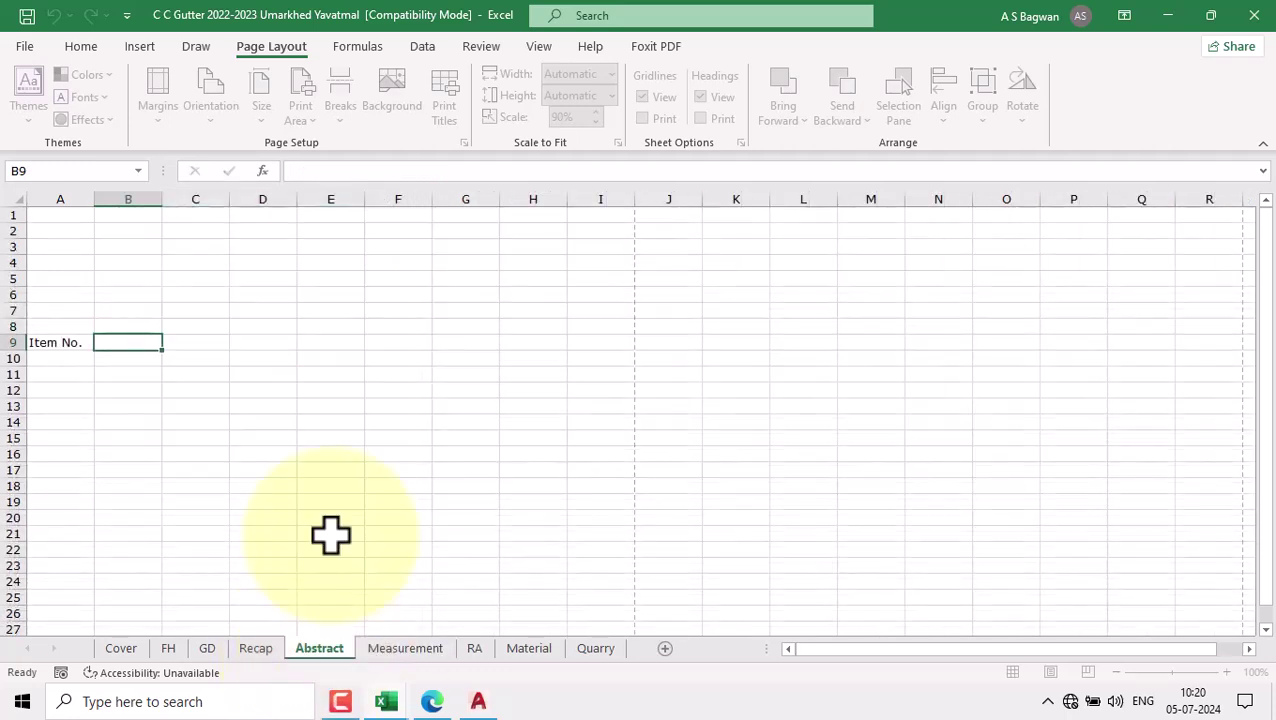
pyautogui.doubleClick(134, 339)
pyautogui.hotkey('ctrl', 'v')
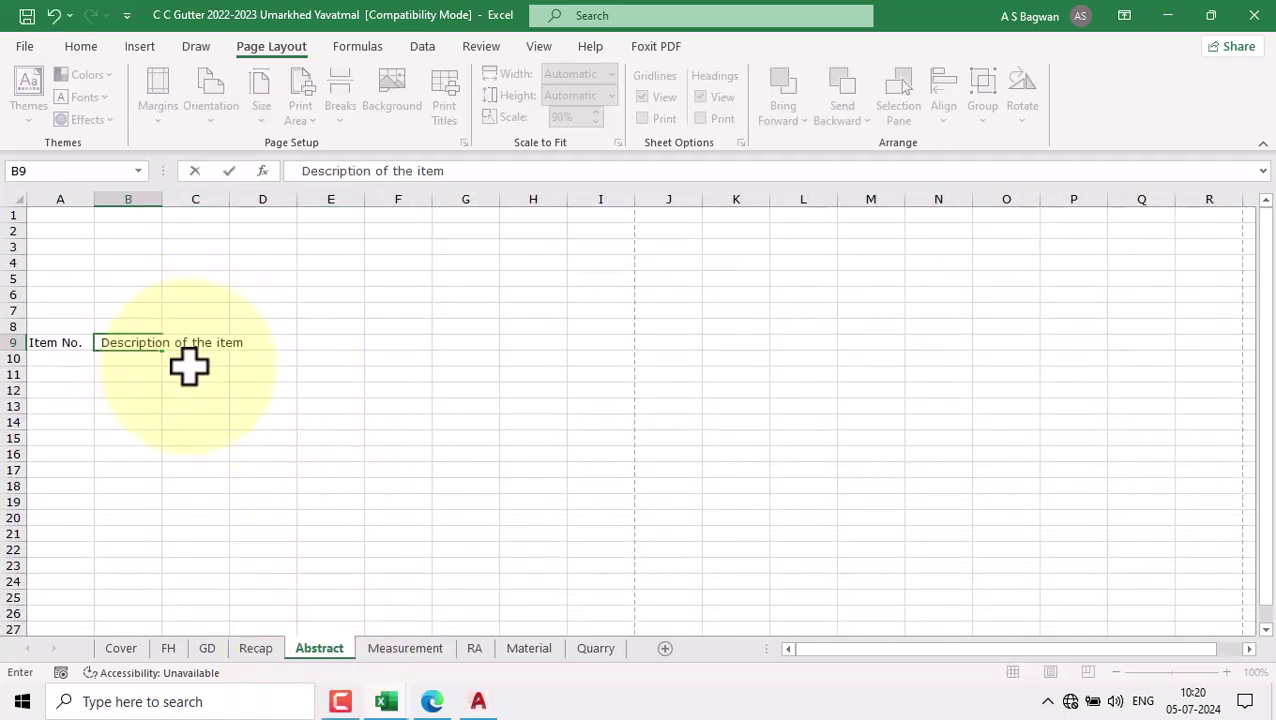
pyautogui.click(330, 440)
# Step: Widen column B of the Abstract sheet well beyond the length of its description heading
pyautogui.doubleClick(161, 199)
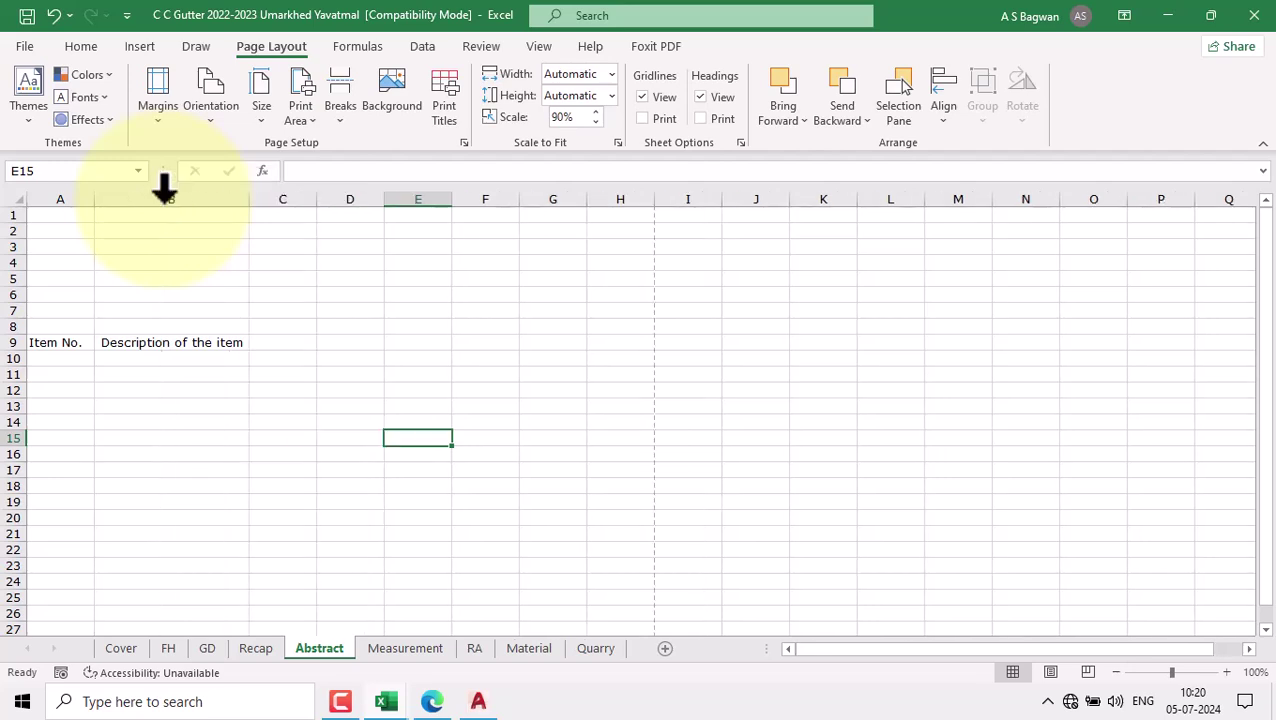
pyautogui.moveTo(250, 203); pyautogui.dragTo(340, 206)
pyautogui.click(253, 345)
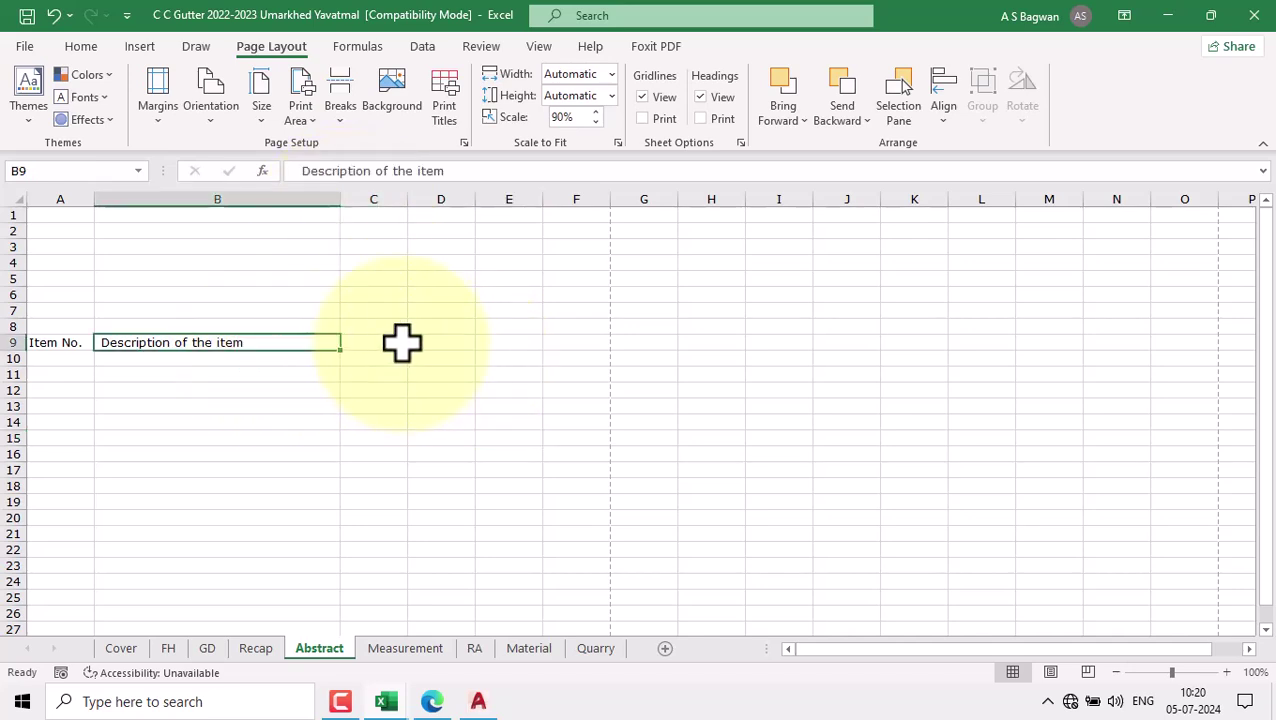
# Step: Enter the headings "Quantity" in C9 and "RA Rate" in D9
pyautogui.click(400, 344)
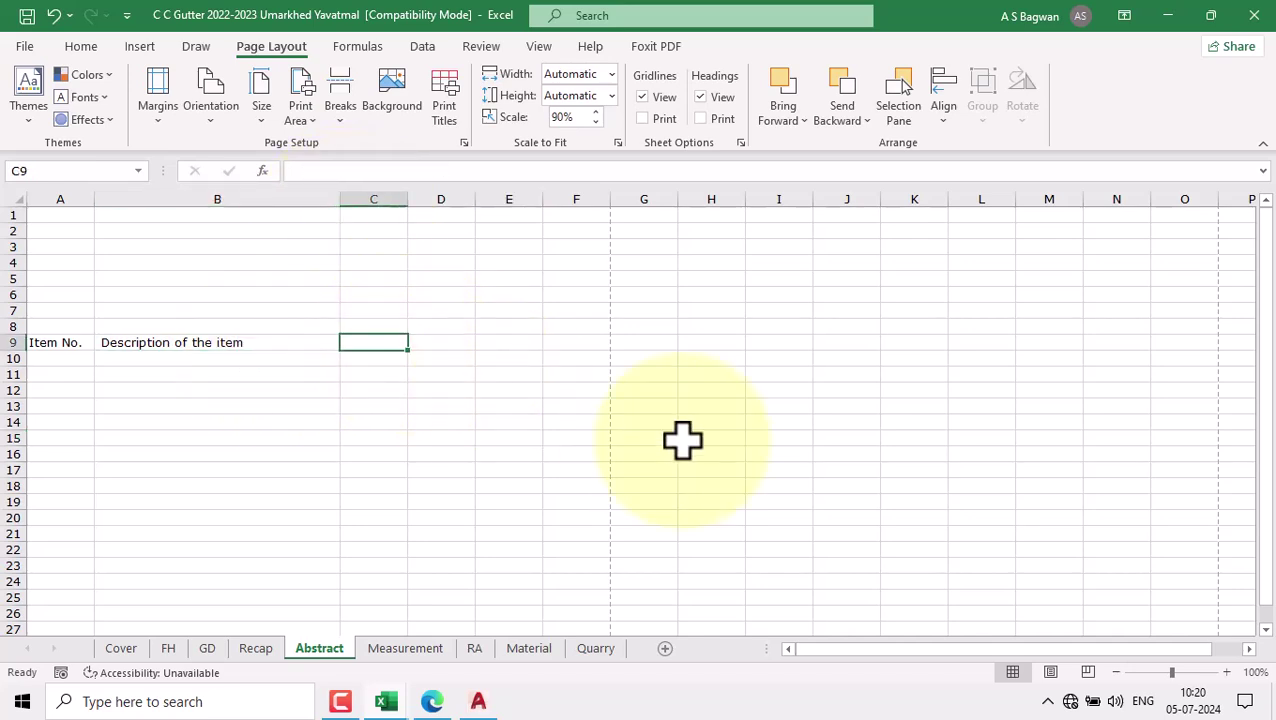
pyautogui.write('Quantity')
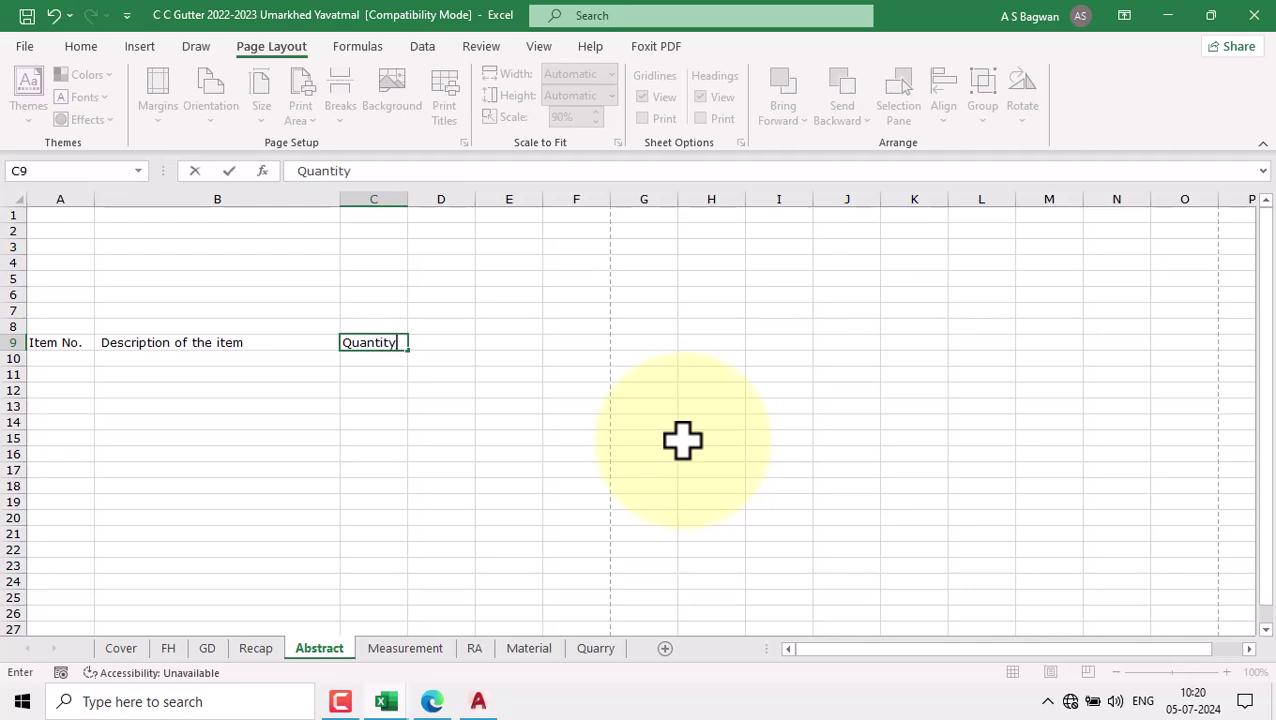
pyautogui.press('Tab')
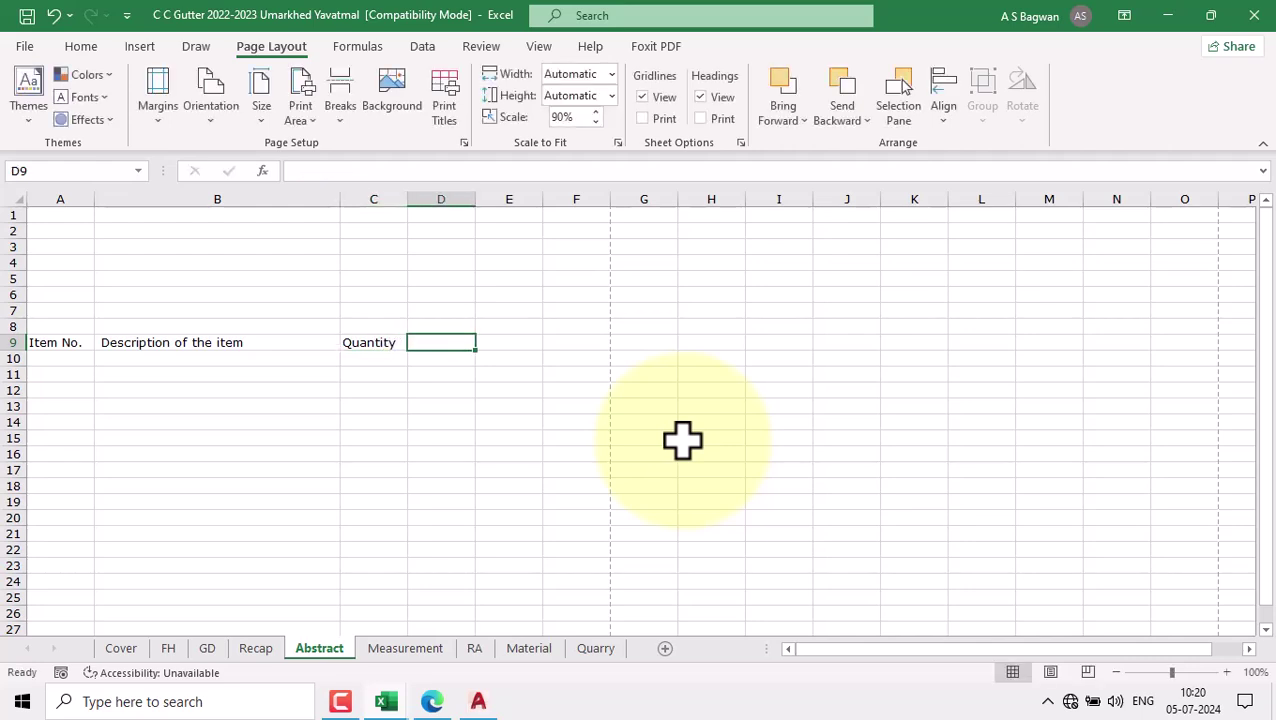
pyautogui.write('Rate')
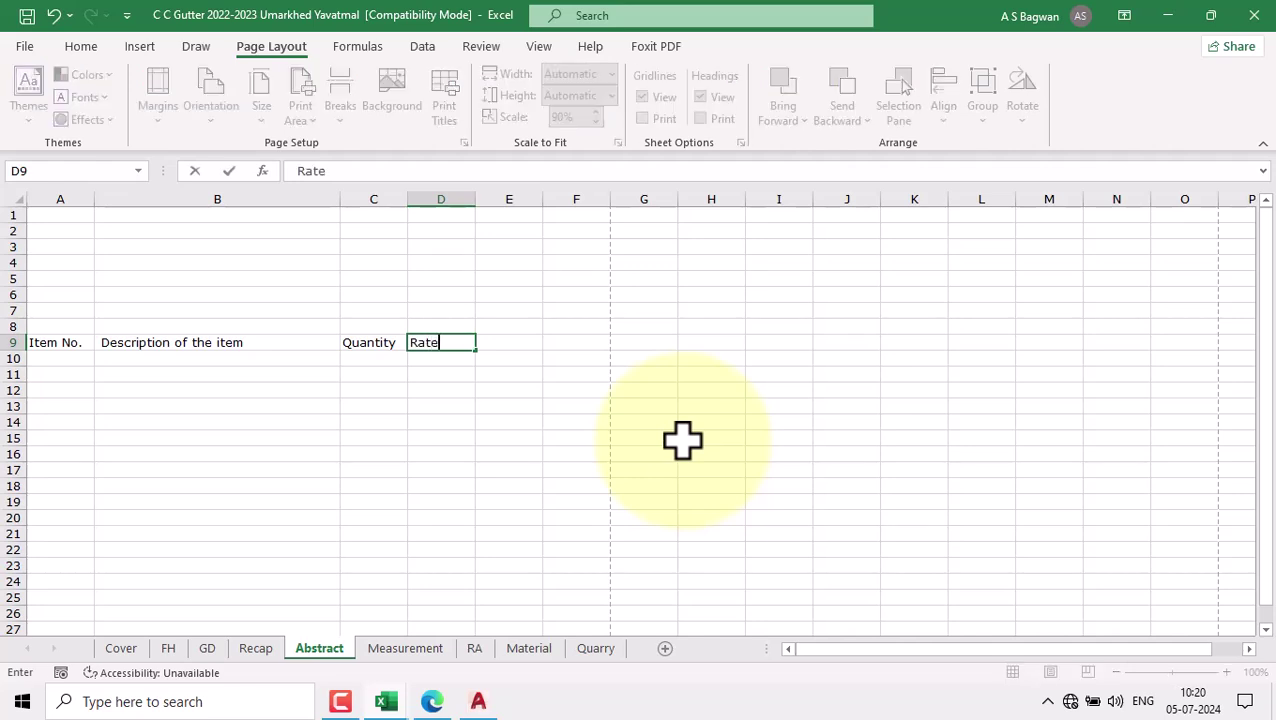
pyautogui.click(413, 343)
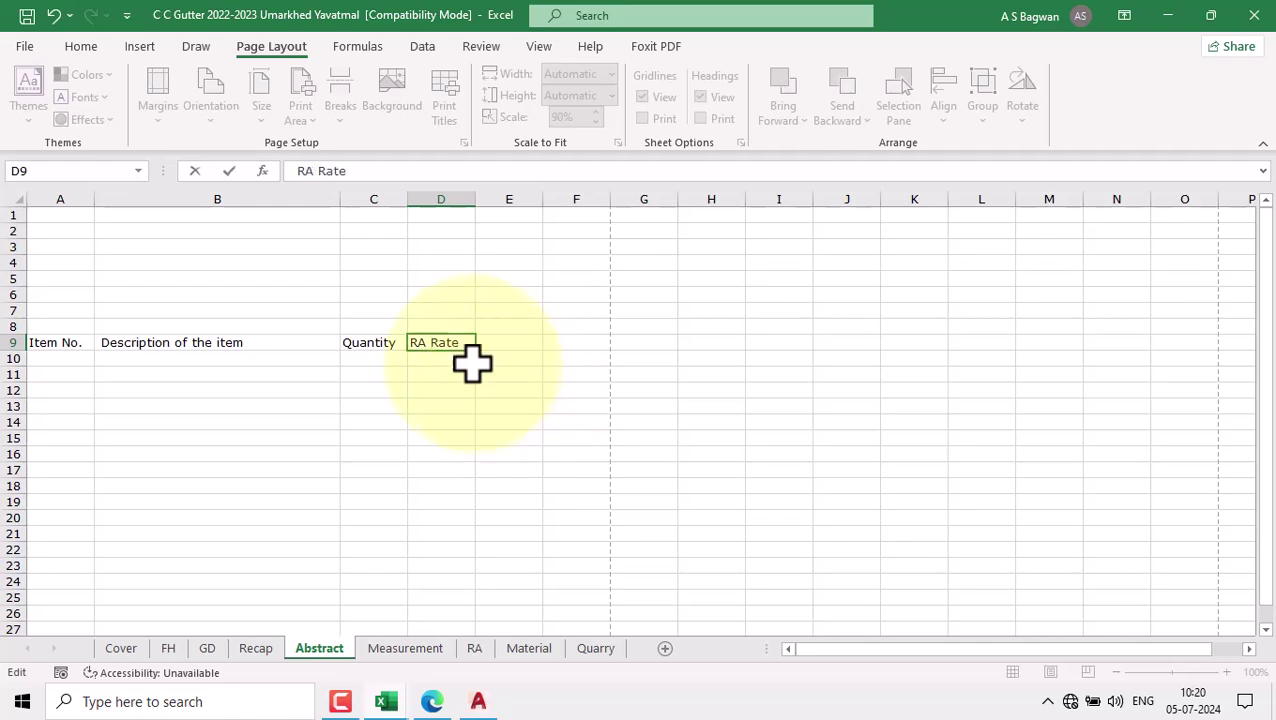
pyautogui.press('Tab')
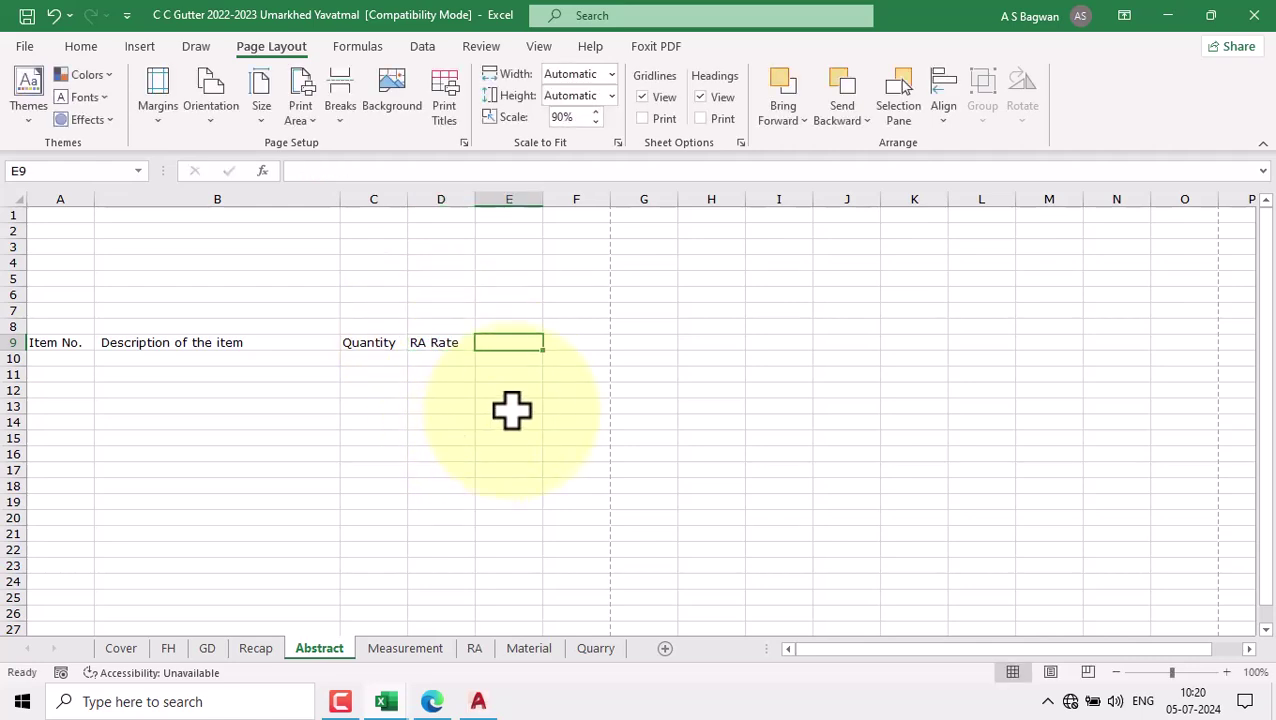
# Step: Enter the headings "Unit" in E9 and "Amount" in F9
pyautogui.click(419, 340)
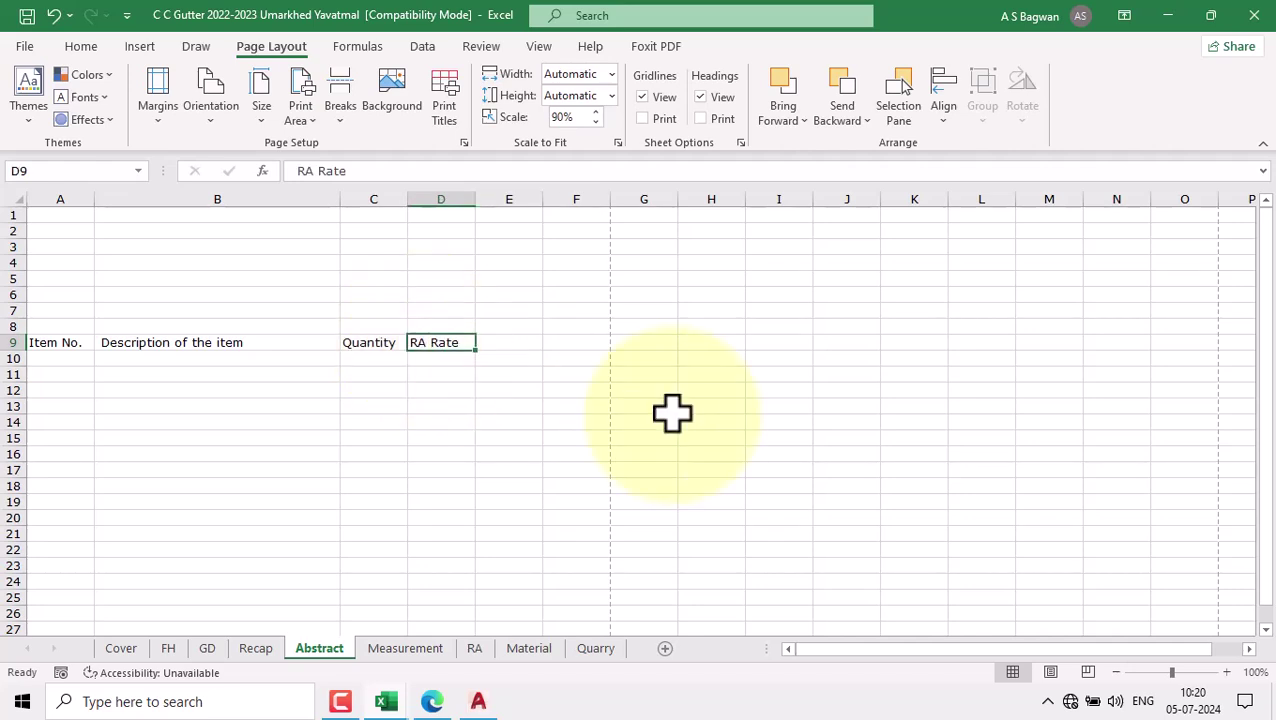
pyautogui.click(383, 343)
pyautogui.press('Right')
pyautogui.press('Right')
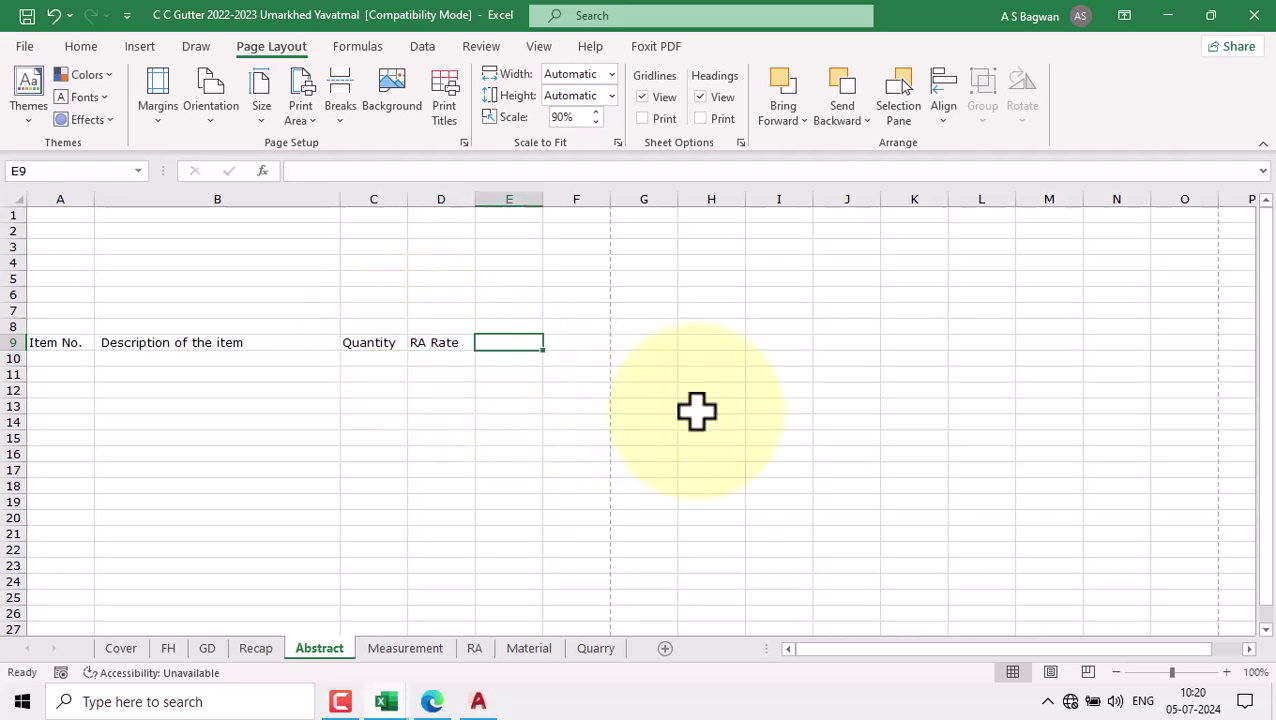
pyautogui.write('Uni')
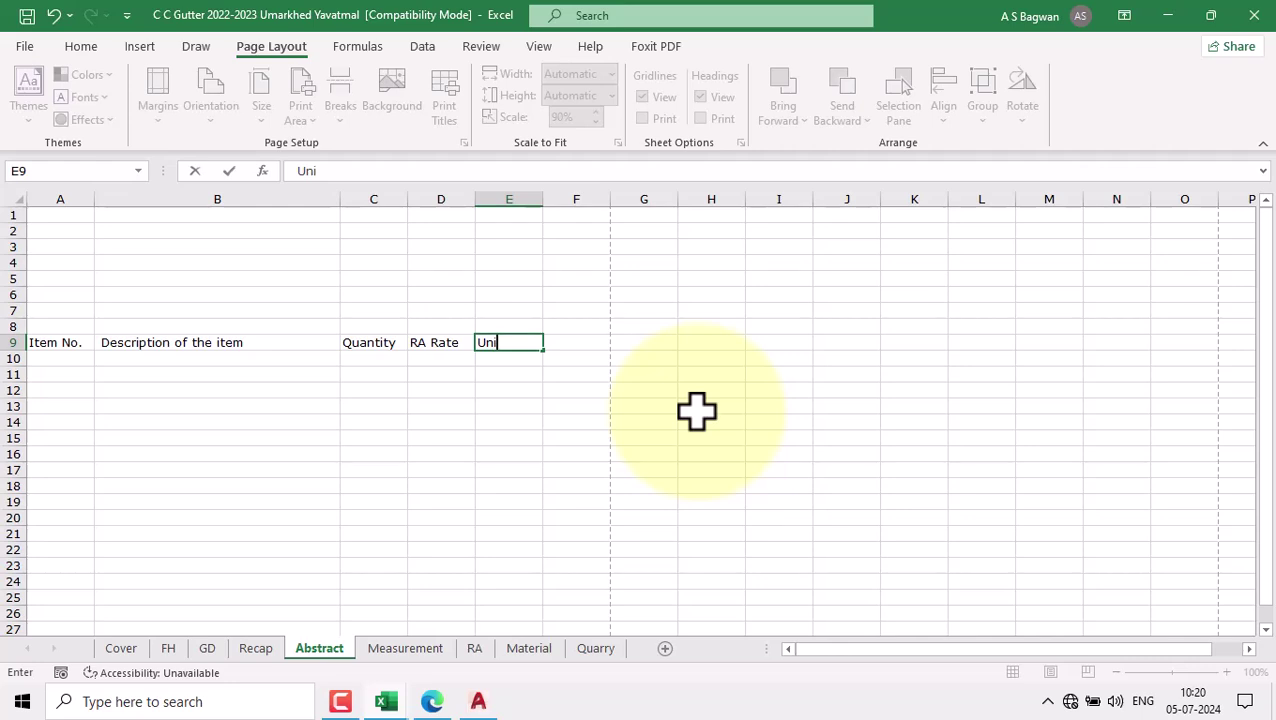
pyautogui.press('Tab')
pyautogui.write('Amo')
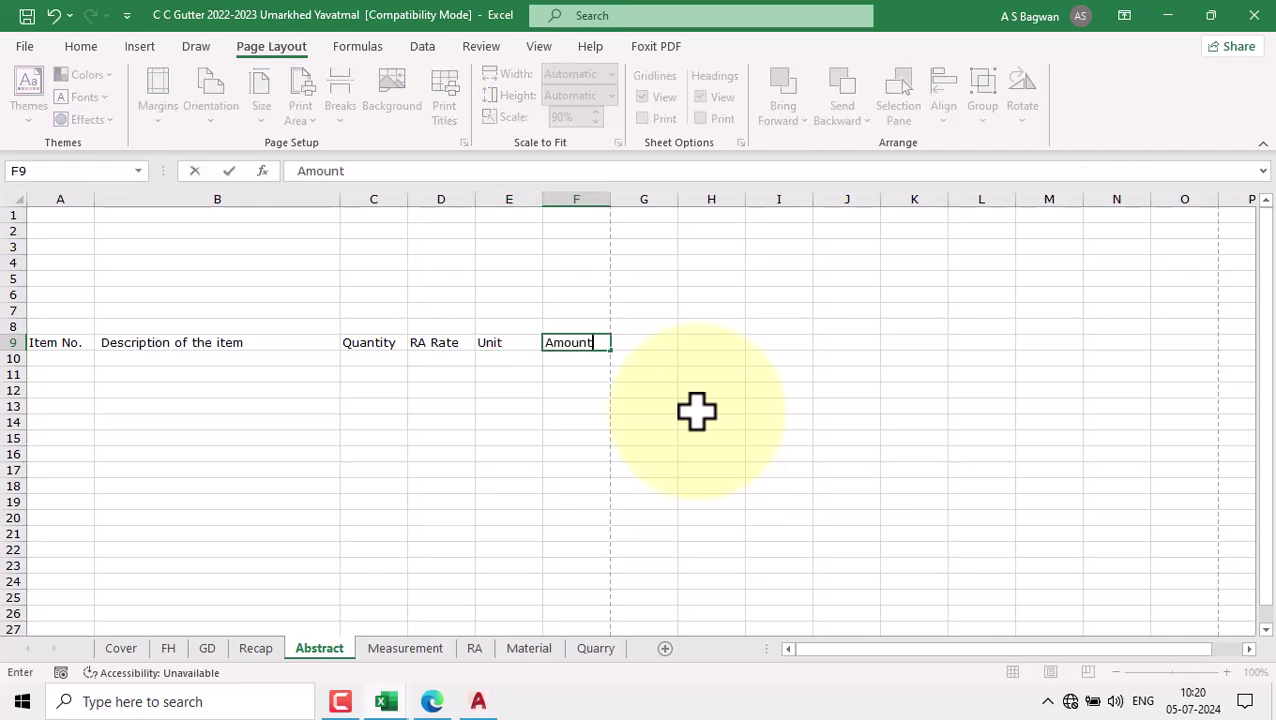
pyautogui.press('Tab')
# Step: Make the headings in A9:F9 bold, increase the row's height and center them horizontally and vertically
pyautogui.moveTo(58, 345); pyautogui.dragTo(560, 344)
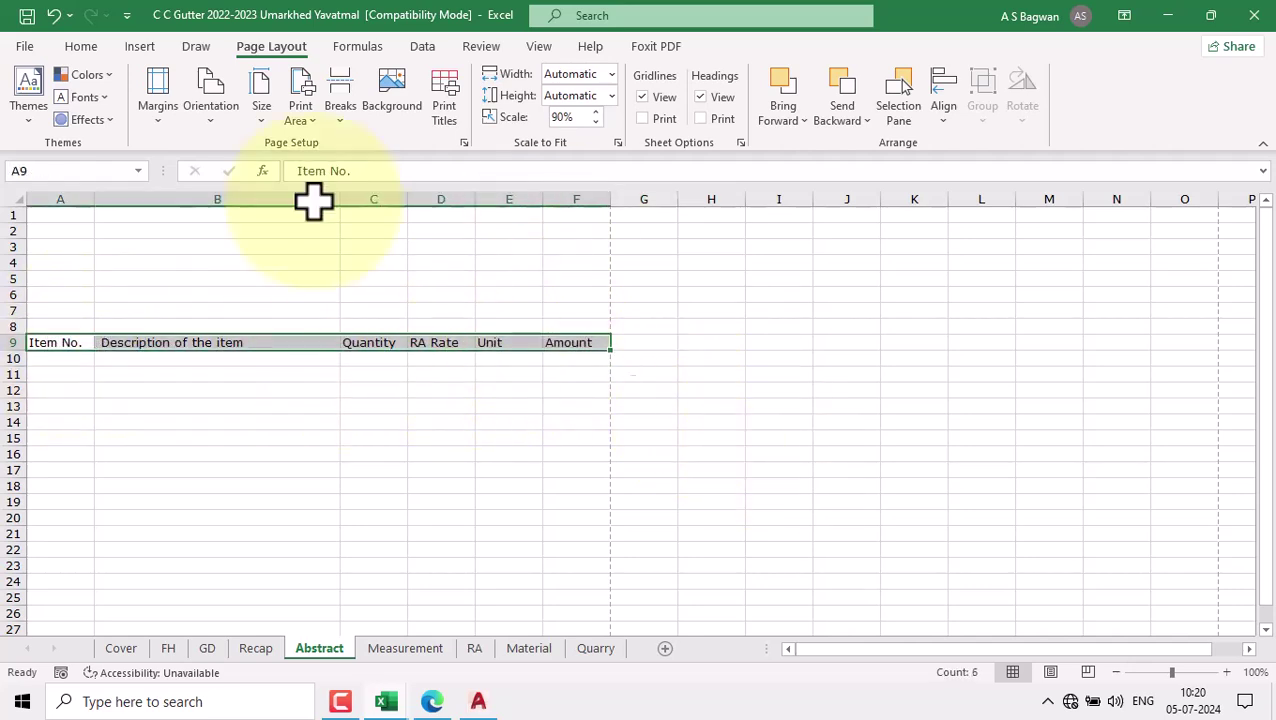
pyautogui.click(80, 46)
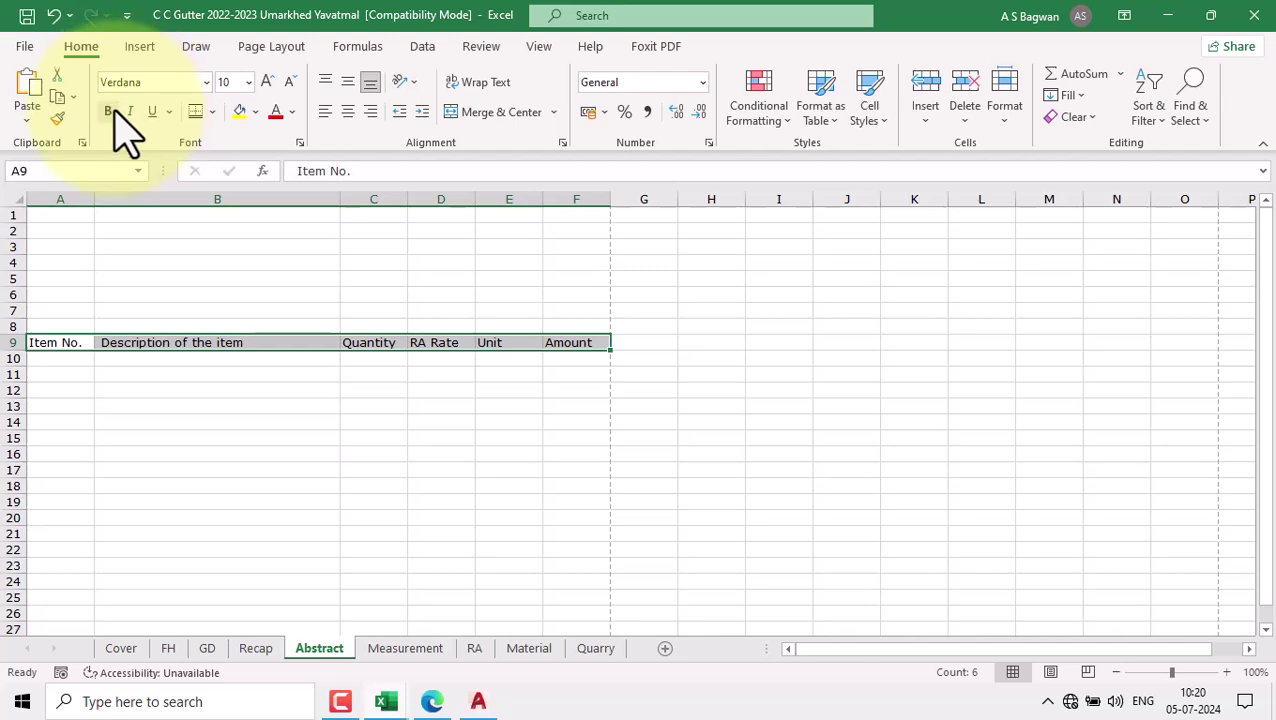
pyautogui.click(110, 111)
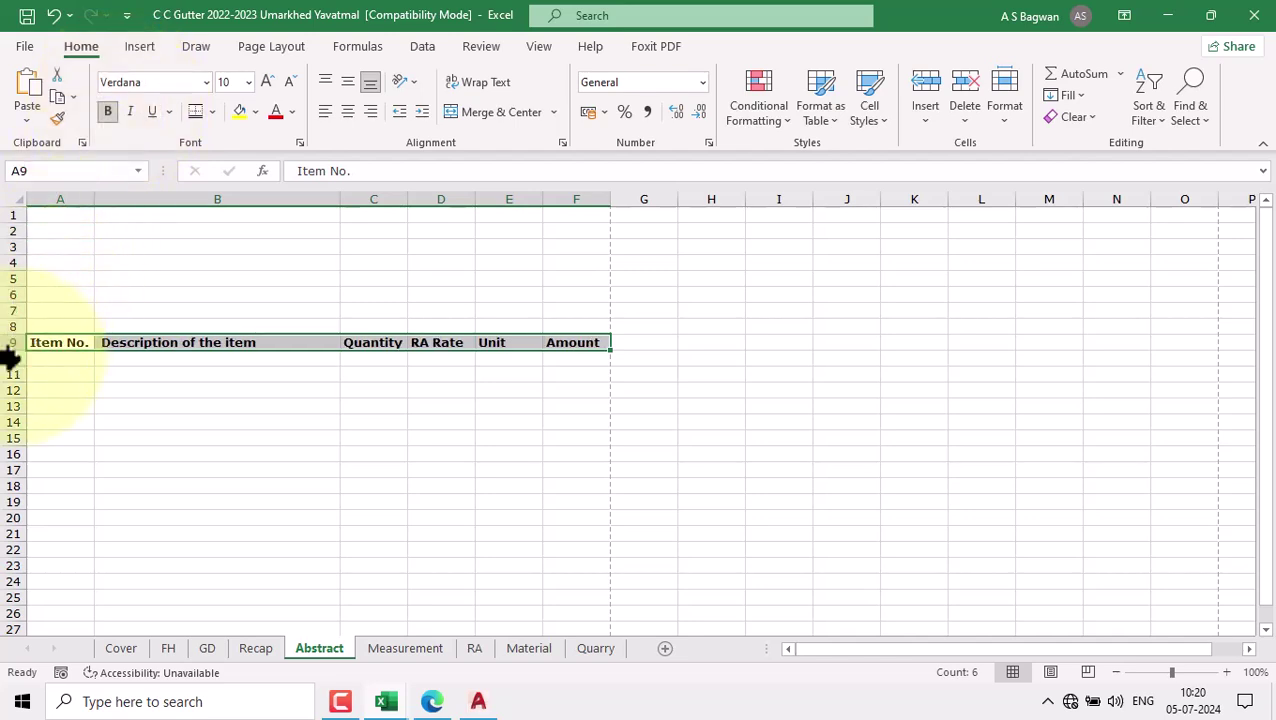
pyautogui.moveTo(10, 349); pyautogui.dragTo(27, 373)
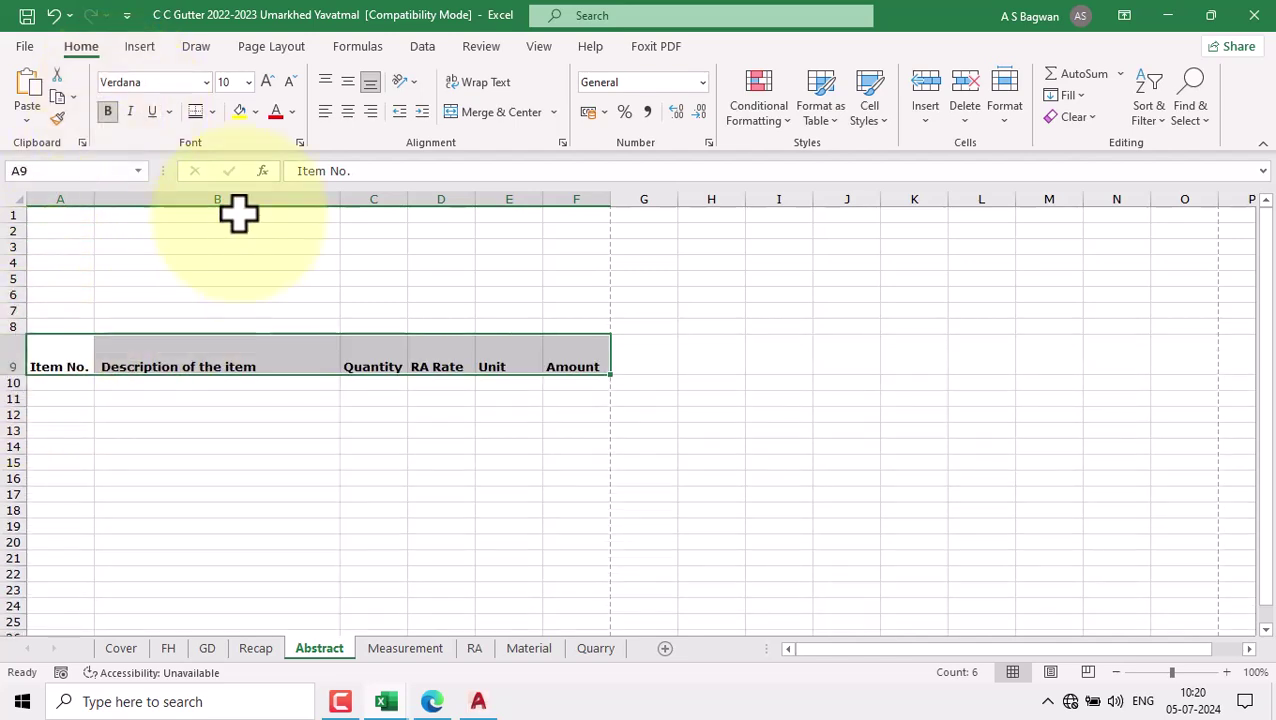
pyautogui.click(350, 113)
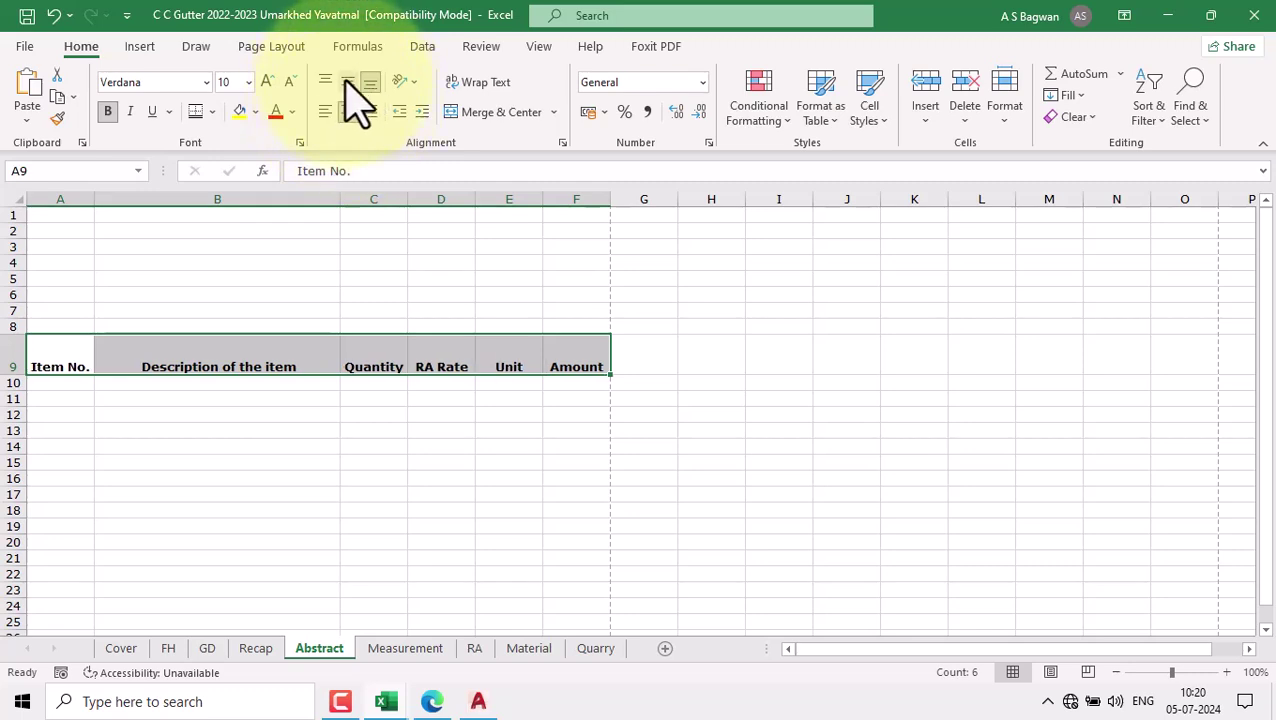
pyautogui.click(347, 82)
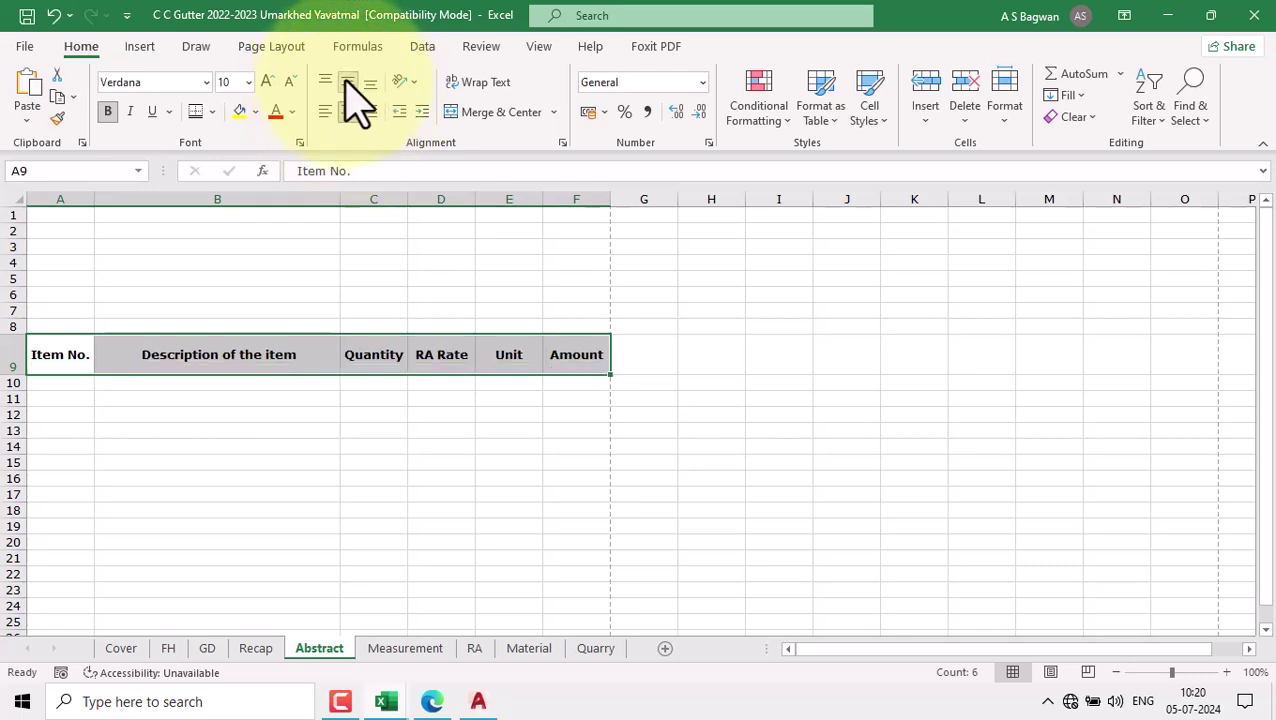
# Step: Give the heading cells A9:F9 a top and double bottom border and slightly reduce the height of row 9
pyautogui.click(211, 112)
pyautogui.click(247, 459)
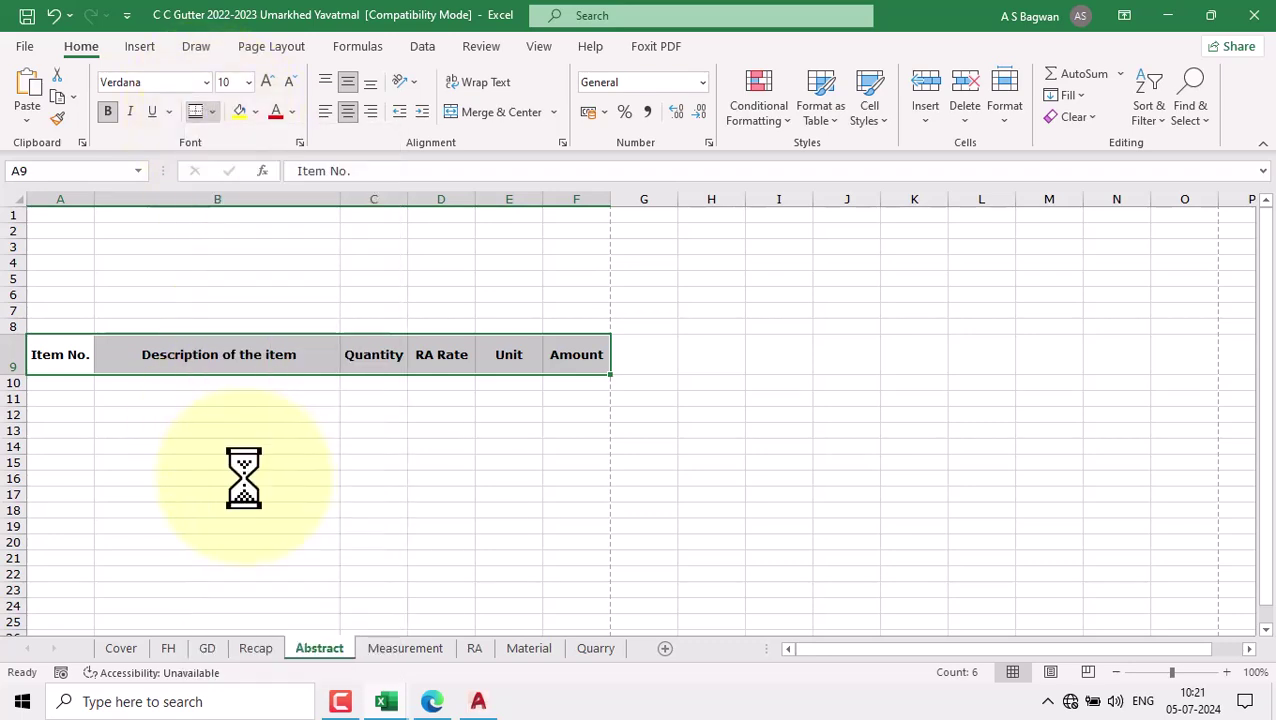
pyautogui.click(380, 430)
pyautogui.moveTo(12, 373); pyautogui.dragTo(18, 362)
pyautogui.click(428, 417)
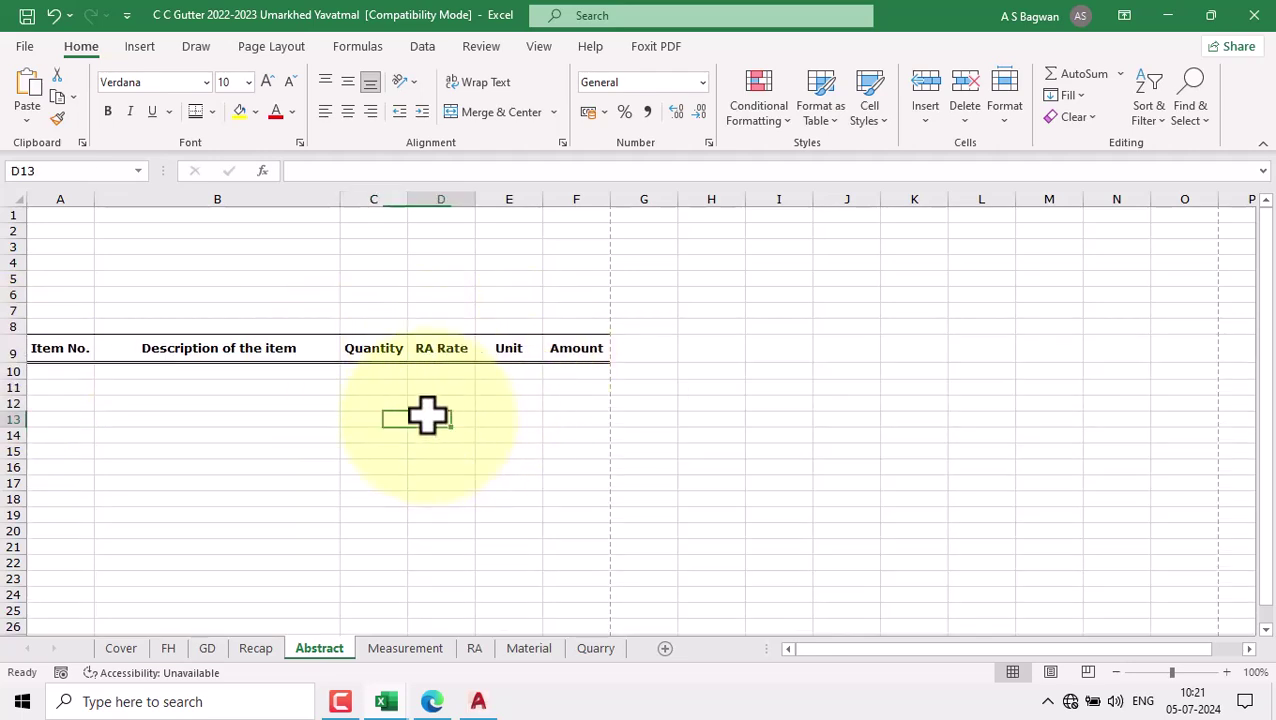
# Step: Link A1 of the Abstract sheet to the work title in A1 of the Measurement sheet with the formula =Measurement!A1
pyautogui.click(59, 214)
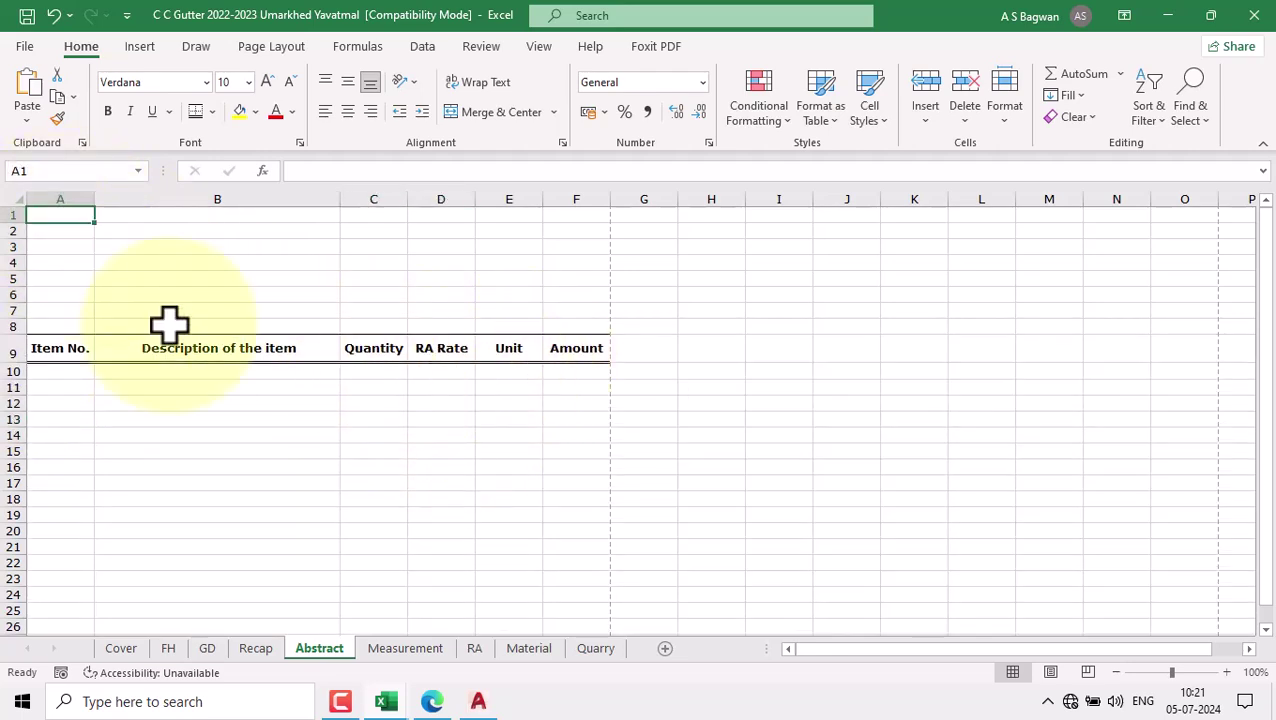
pyautogui.write('=')
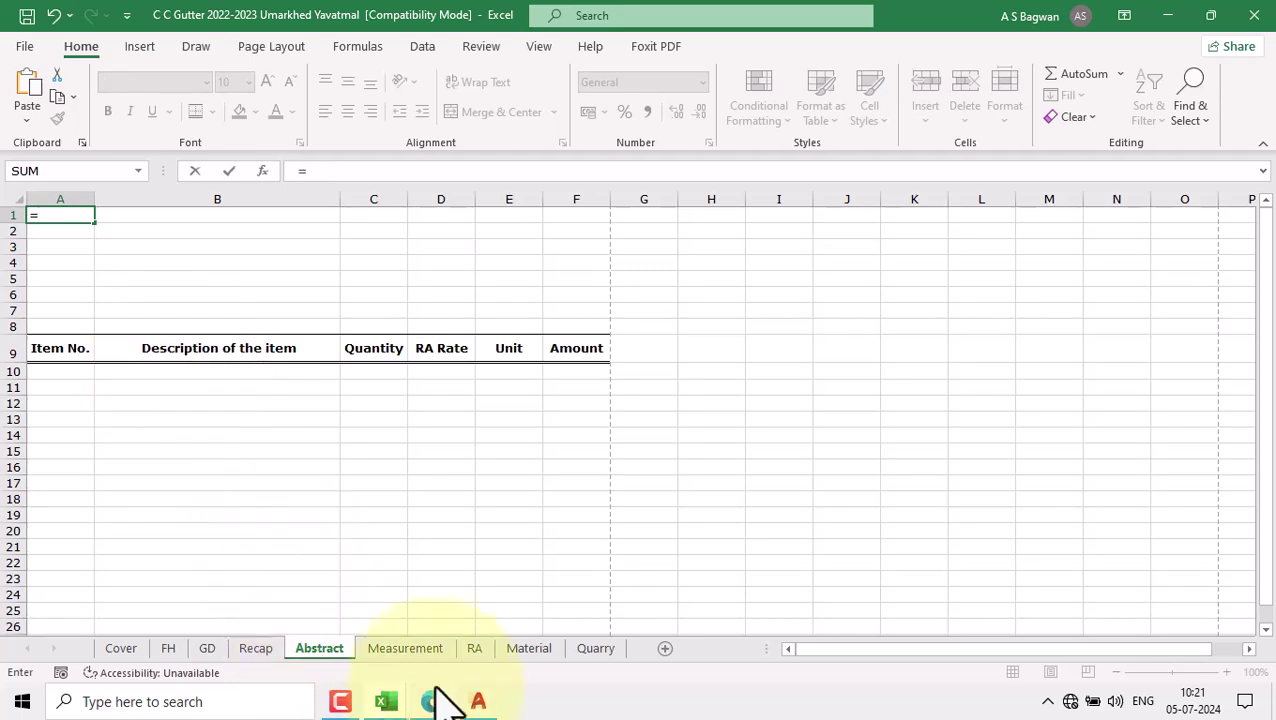
pyautogui.click(402, 648)
pyautogui.click(145, 240)
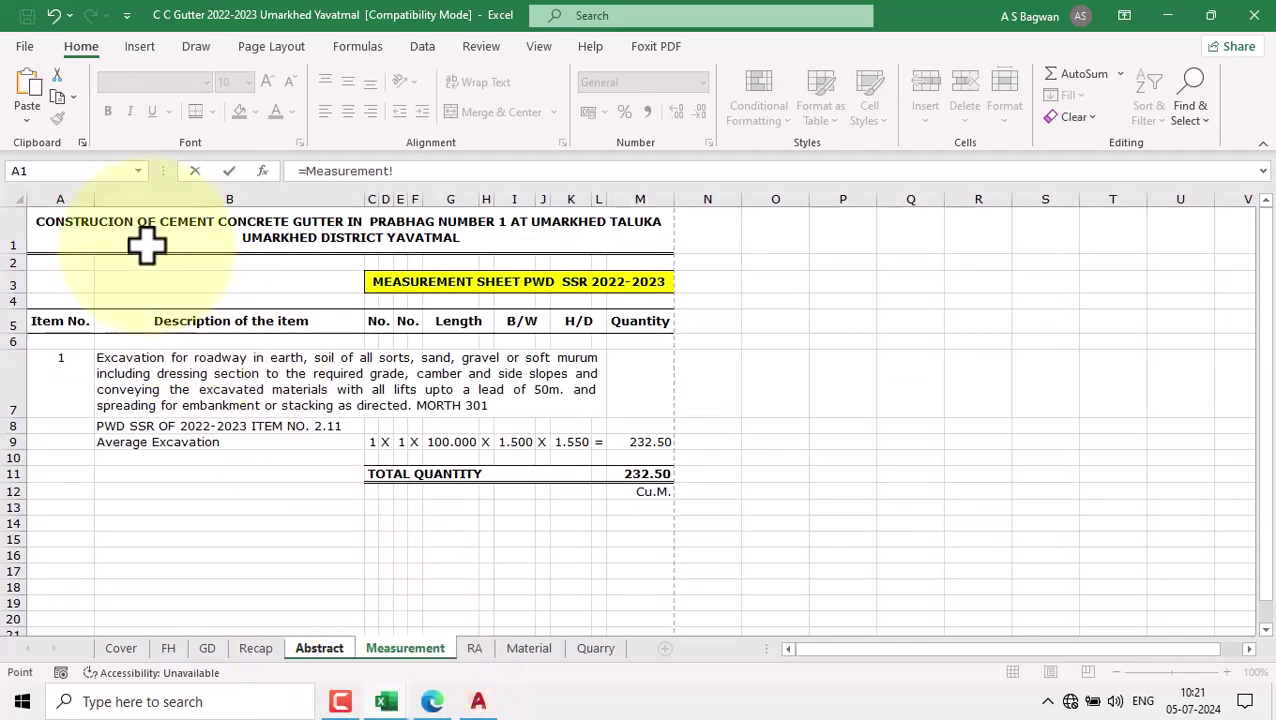
pyautogui.press('Return')
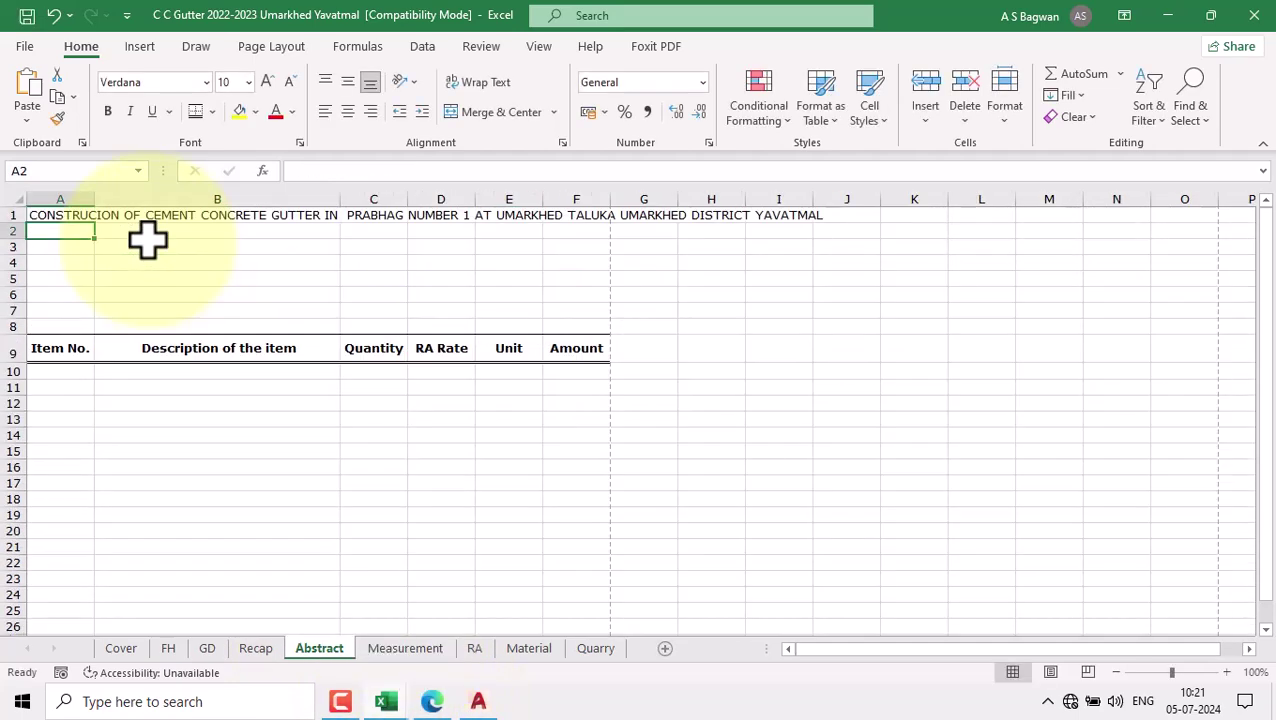
# Step: Merge and center the title across A1:F1 and wrap its text
pyautogui.click(61, 214)
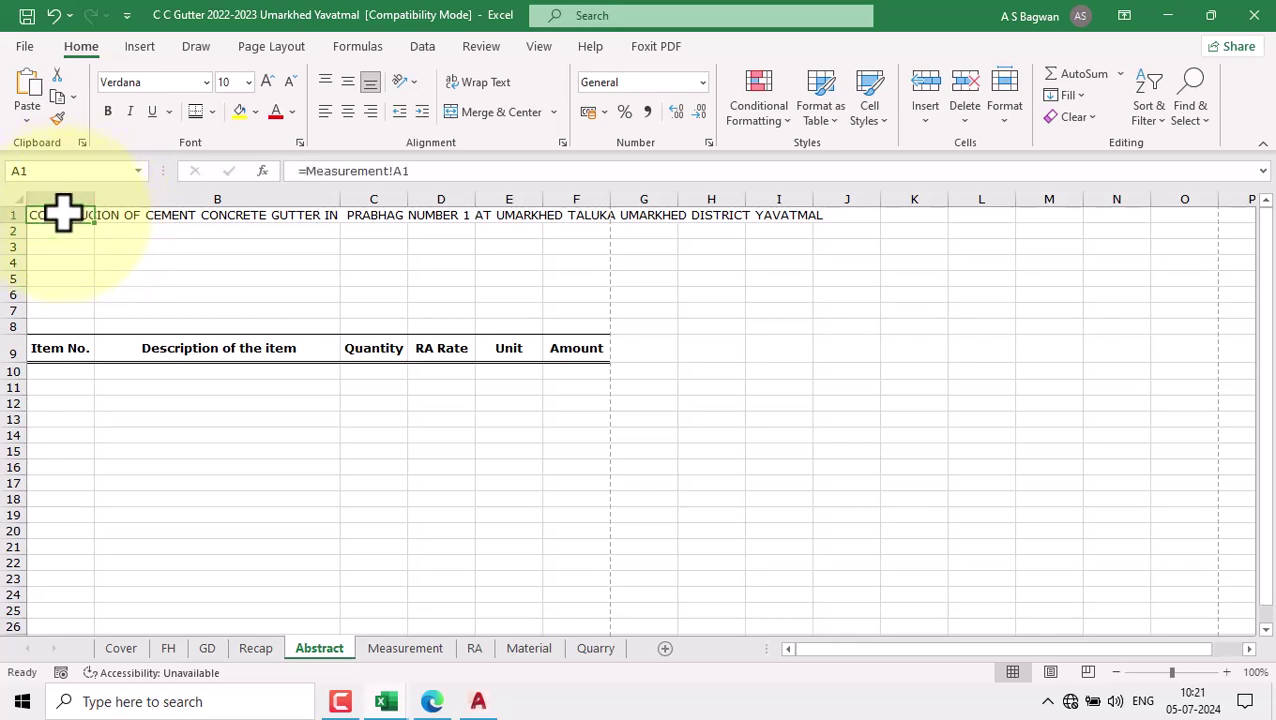
pyautogui.keyDown('shift'); pyautogui.click(590, 220); pyautogui.keyUp('shift')
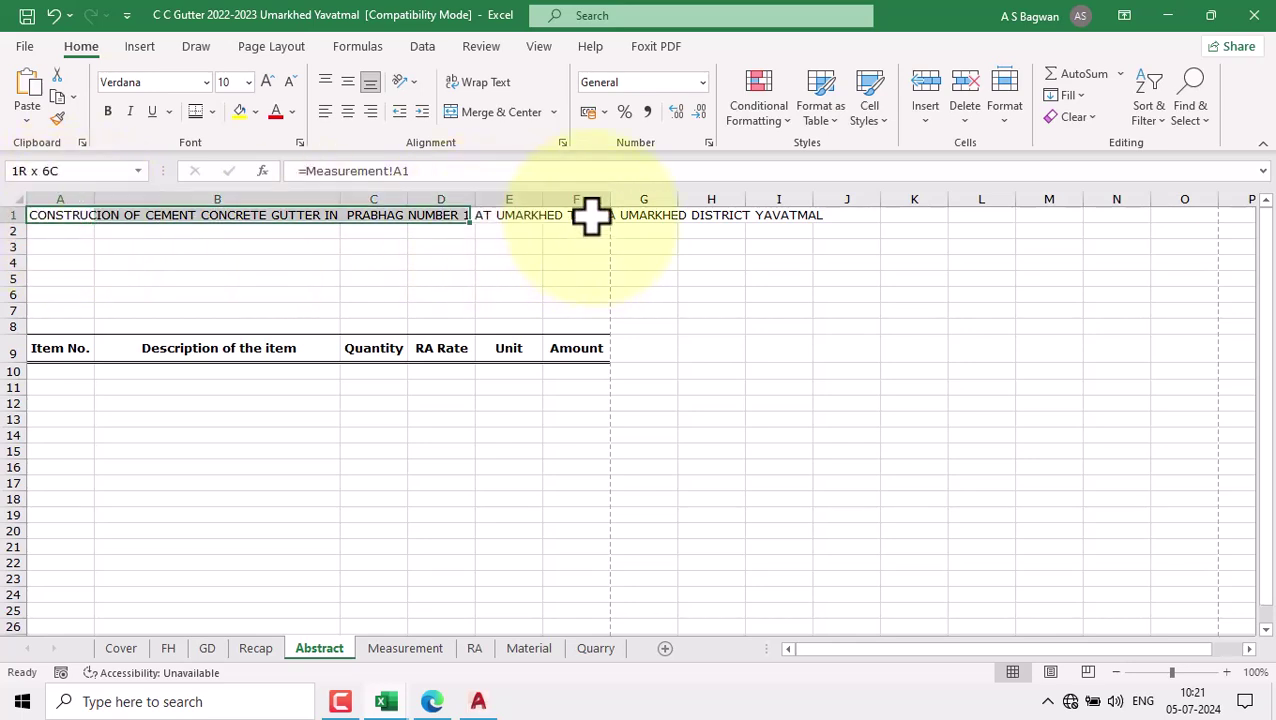
pyautogui.click(470, 114)
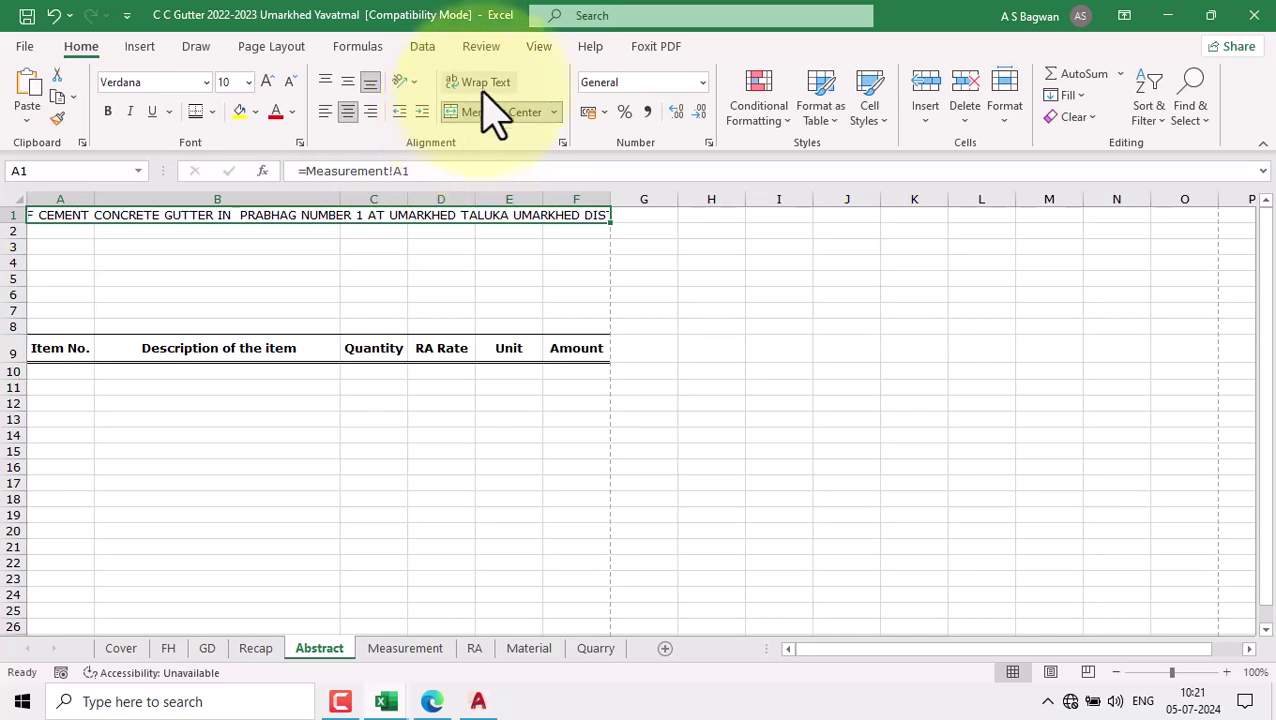
pyautogui.click(486, 82)
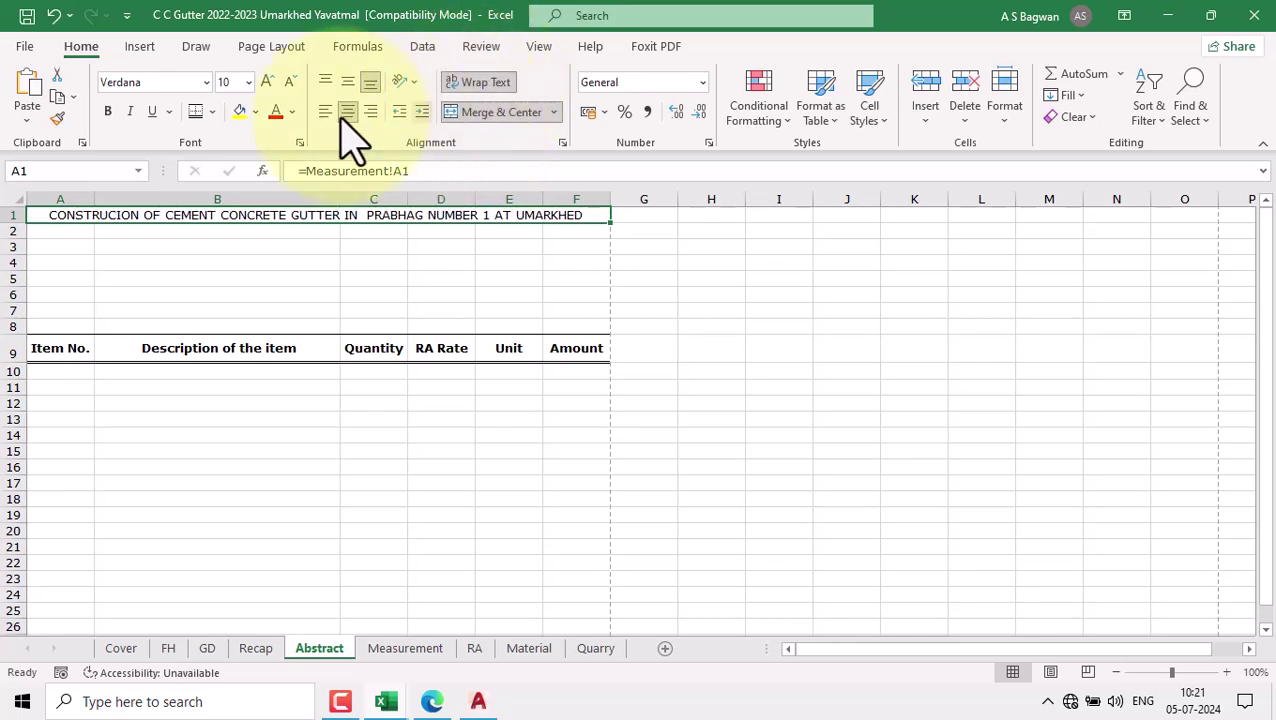
# Step: Make the title bold, heighten row 1 to fit two lines and align the text vertically to the middle
pyautogui.click(108, 111)
pyautogui.moveTo(17, 221); pyautogui.dragTo(26, 258)
pyautogui.click(349, 80)
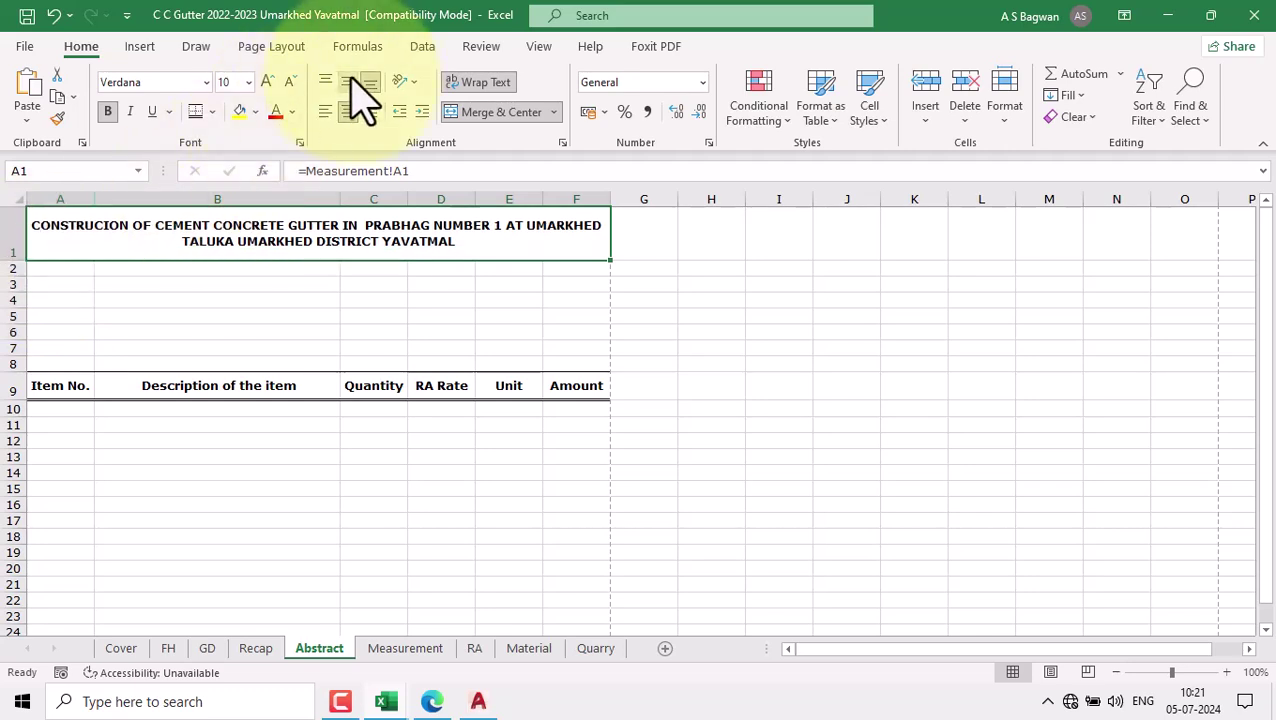
# Step: Apply a top and bottom border to the merged title cell in row 1
pyautogui.click(290, 316)
pyautogui.click(356, 225)
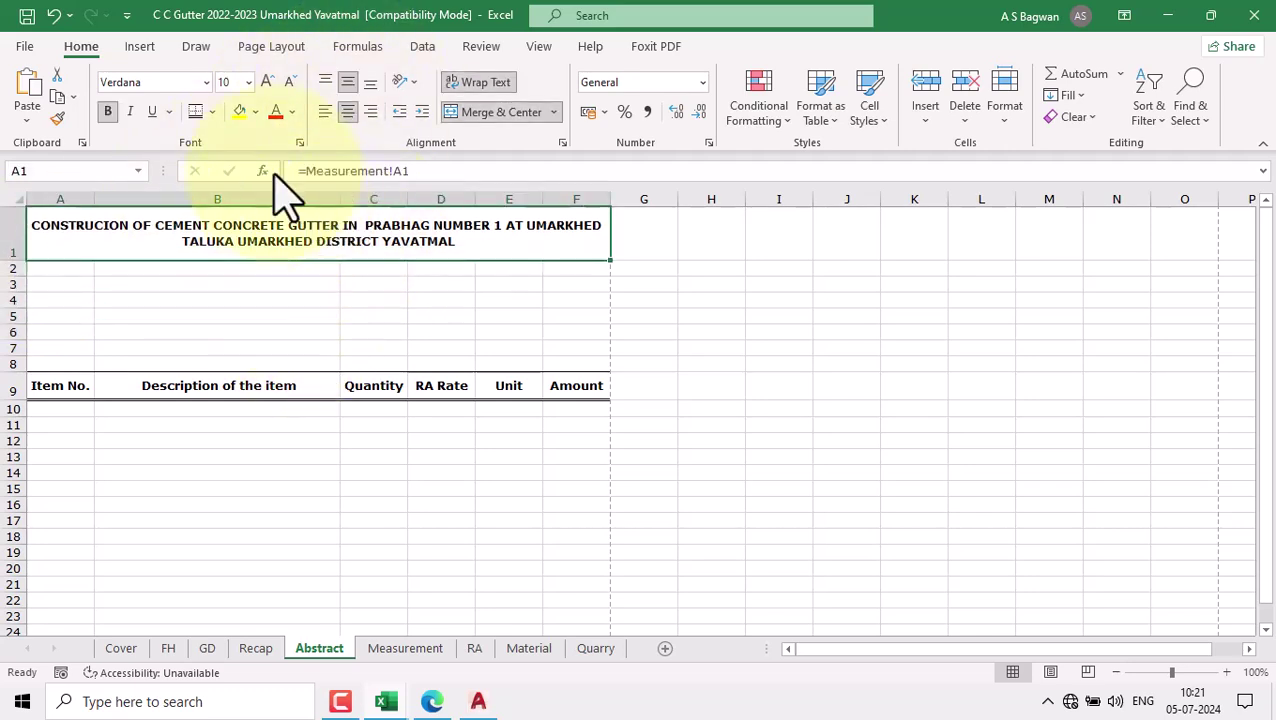
pyautogui.click(213, 112)
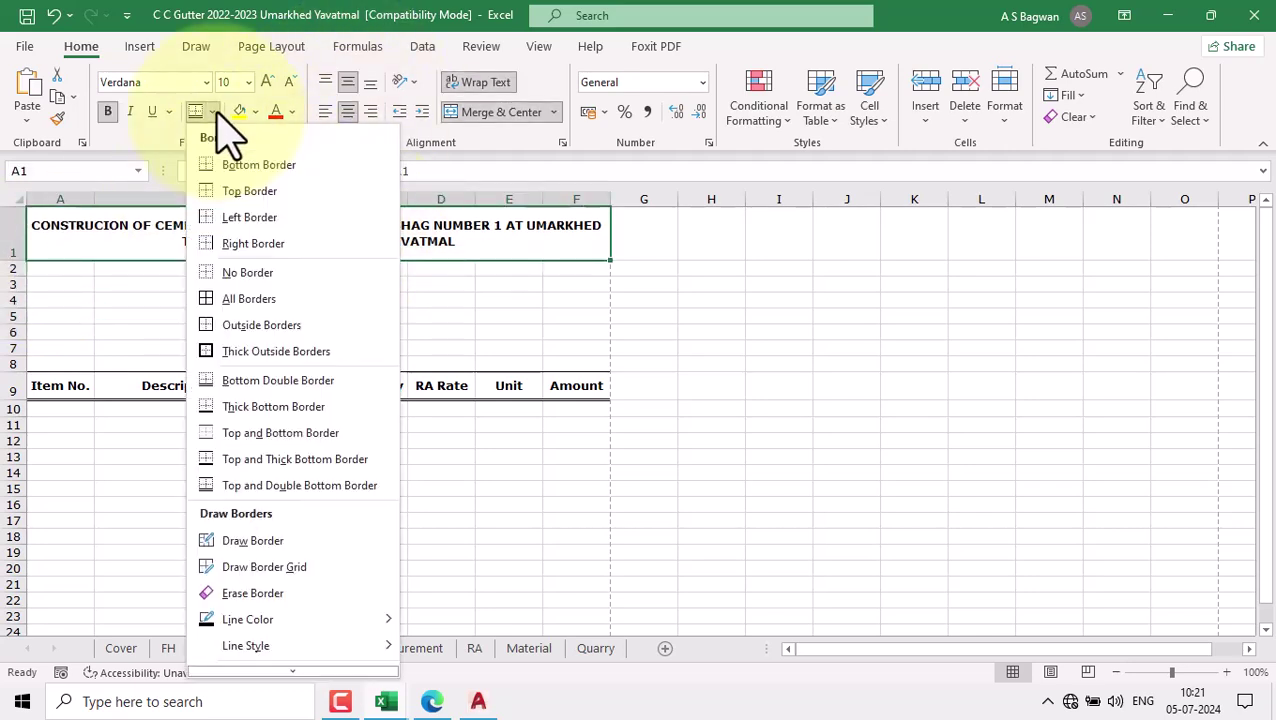
pyautogui.click(214, 434)
pyautogui.click(723, 361)
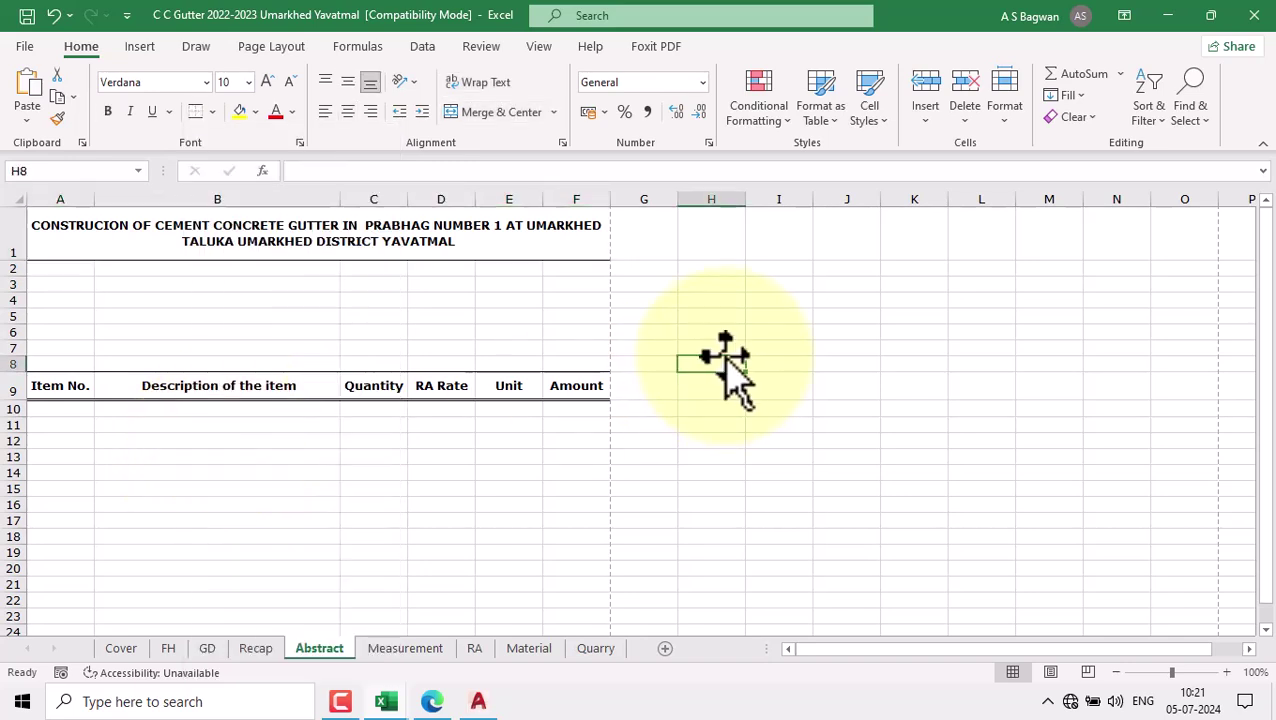
# Step: Save the workbook and check the Abstract sheet in the print preview
pyautogui.hotkey('ctrl', 's')
pyautogui.hotkey('ctrl', 'p')
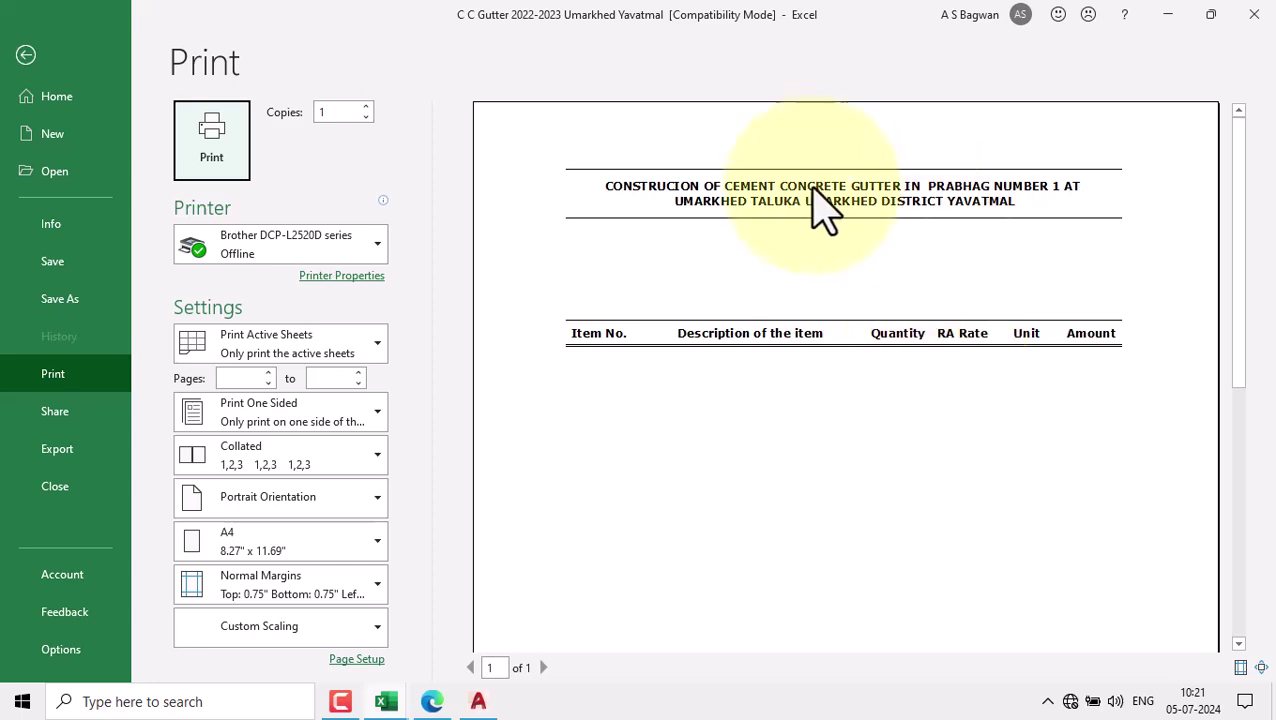
pyautogui.press('Escape')
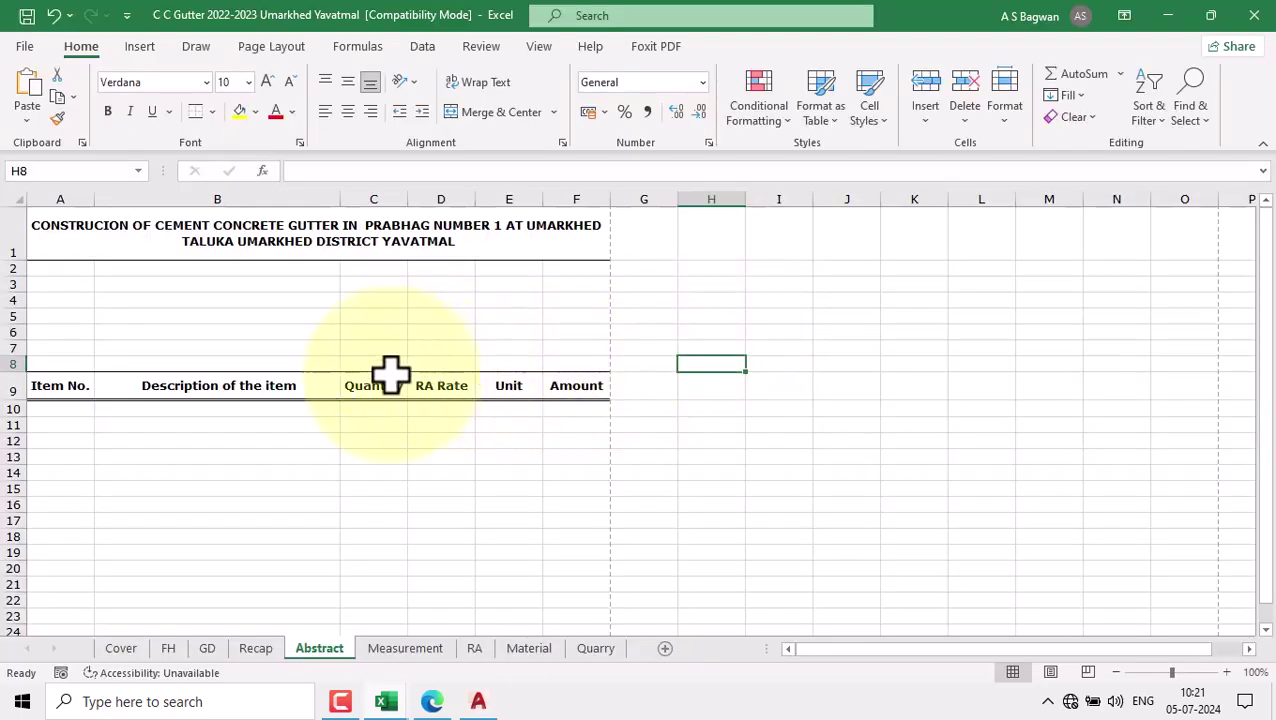
# Step: Merge and center C7:F7 with wrapped text and fill the merged cell with yellow
pyautogui.click(367, 382)
pyautogui.moveTo(373, 348); pyautogui.dragTo(581, 347)
pyautogui.click(490, 112)
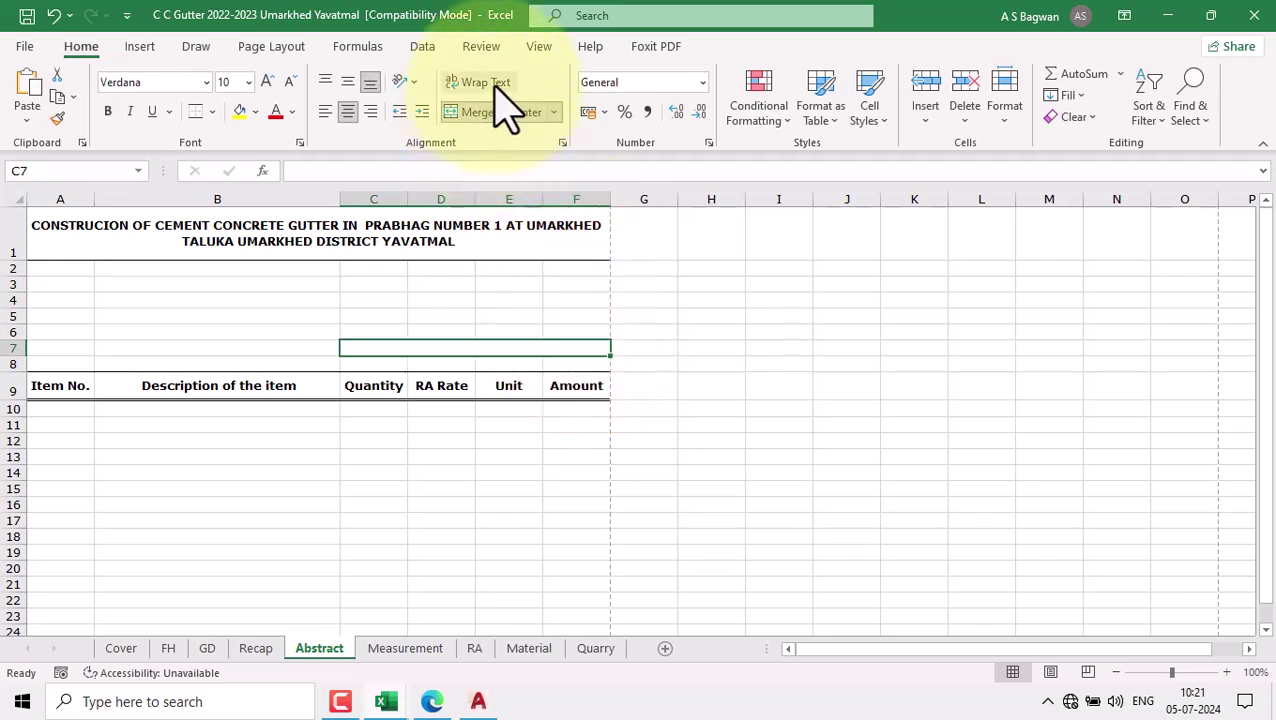
pyautogui.click(239, 112)
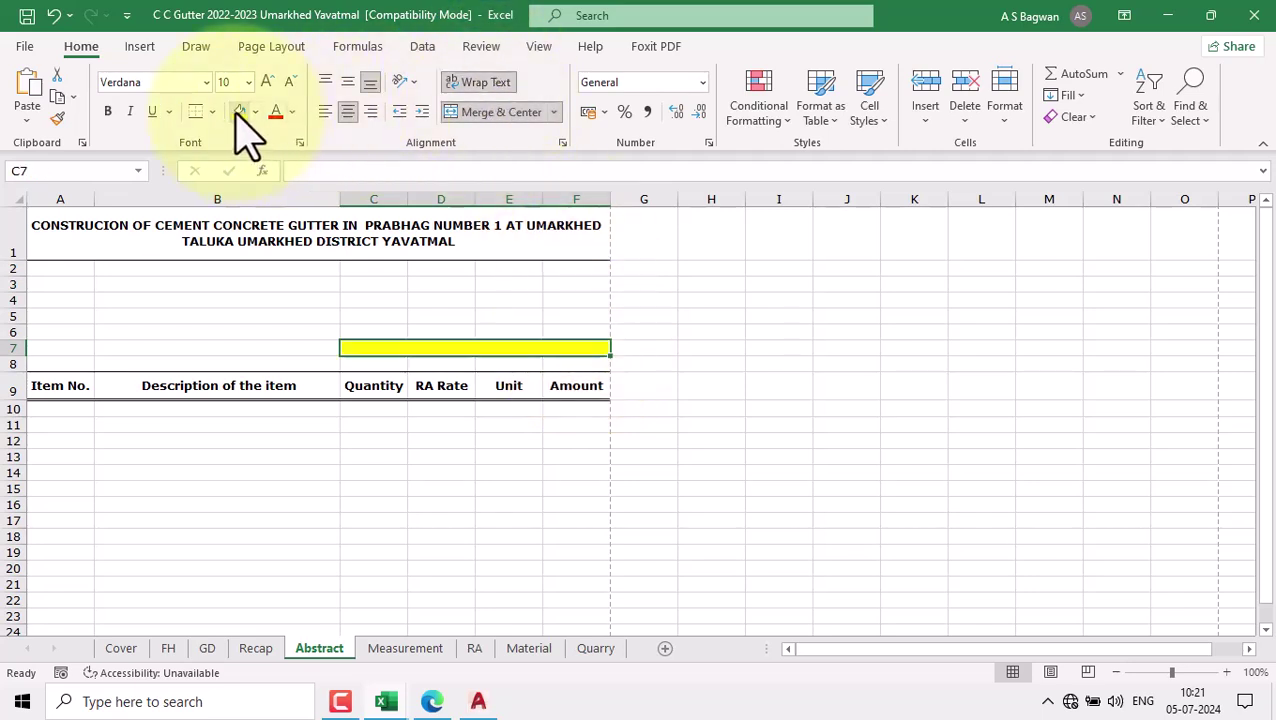
# Step: Add outside borders to the merged yellow cell C7:F7 and set its font to bold
pyautogui.click(212, 112)
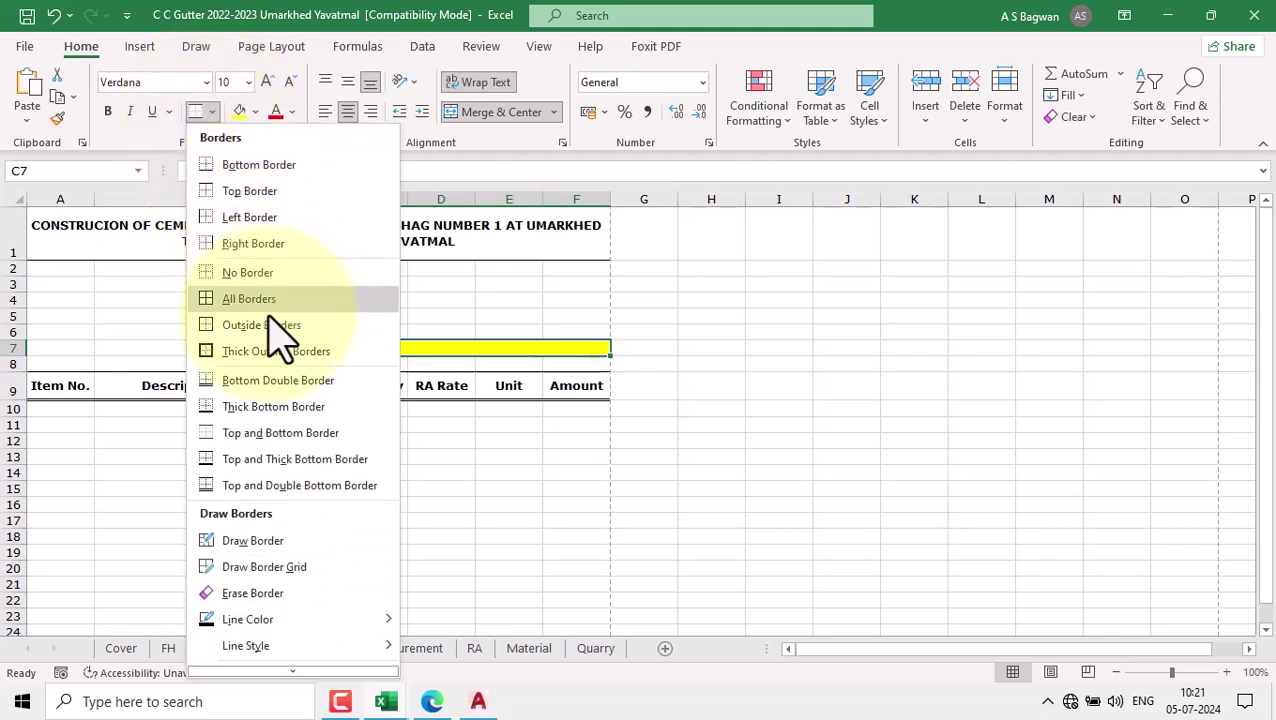
pyautogui.click(253, 323)
pyautogui.click(792, 345)
pyautogui.click(541, 347)
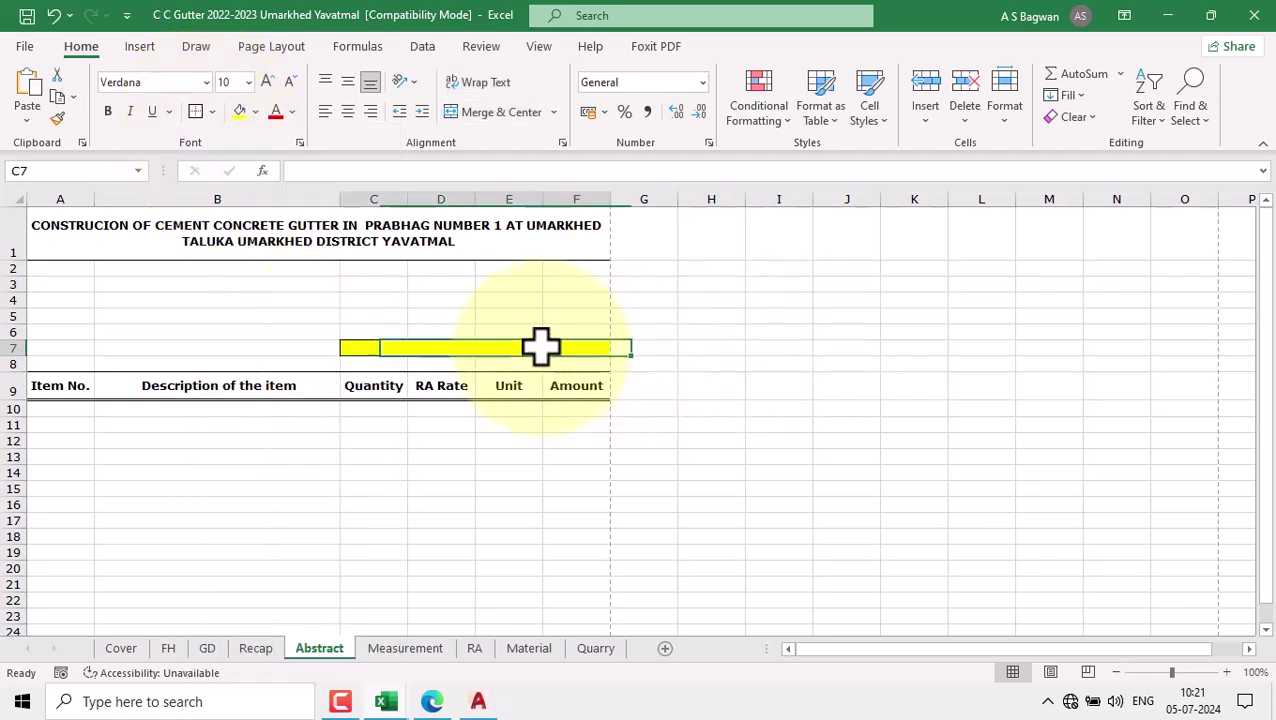
pyautogui.click(108, 111)
pyautogui.click(643, 424)
# Step: Enter the sheet heading "ABSTRACT PWD SSR 2022-2023" in the yellow cell C7
pyautogui.click(505, 349)
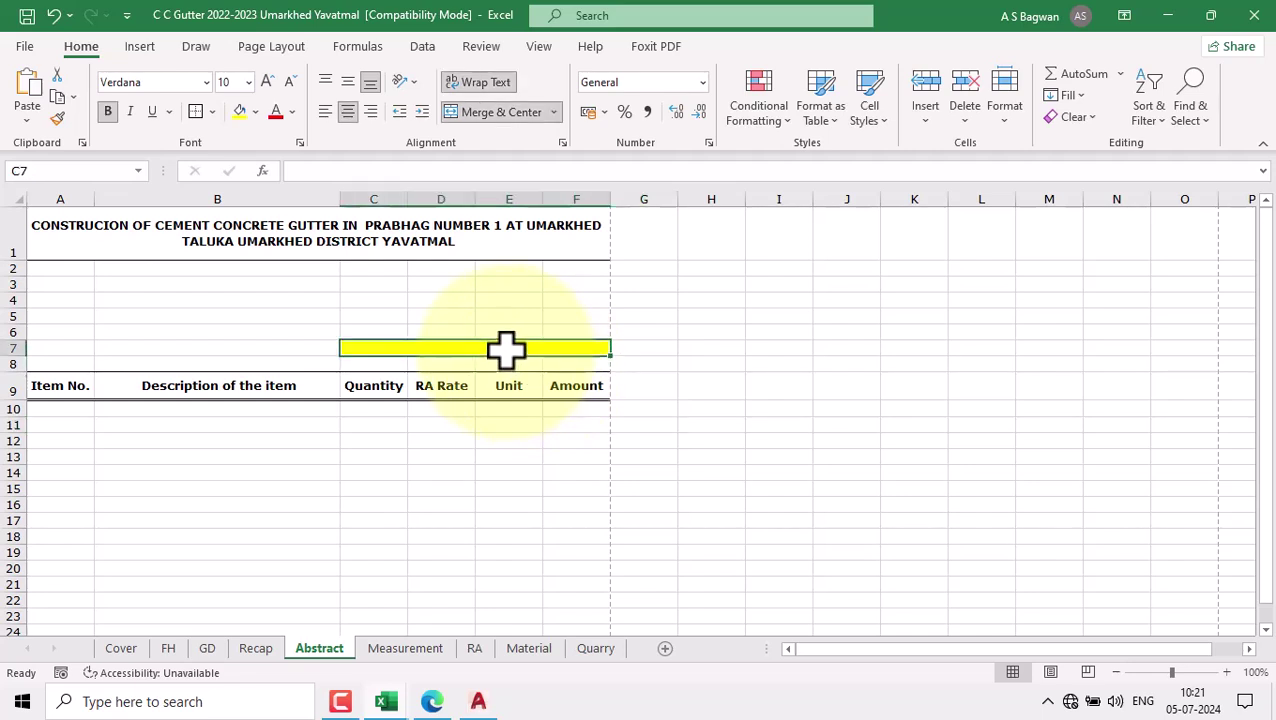
pyautogui.press('capslock')
pyautogui.write('ABSTRACT PWD')
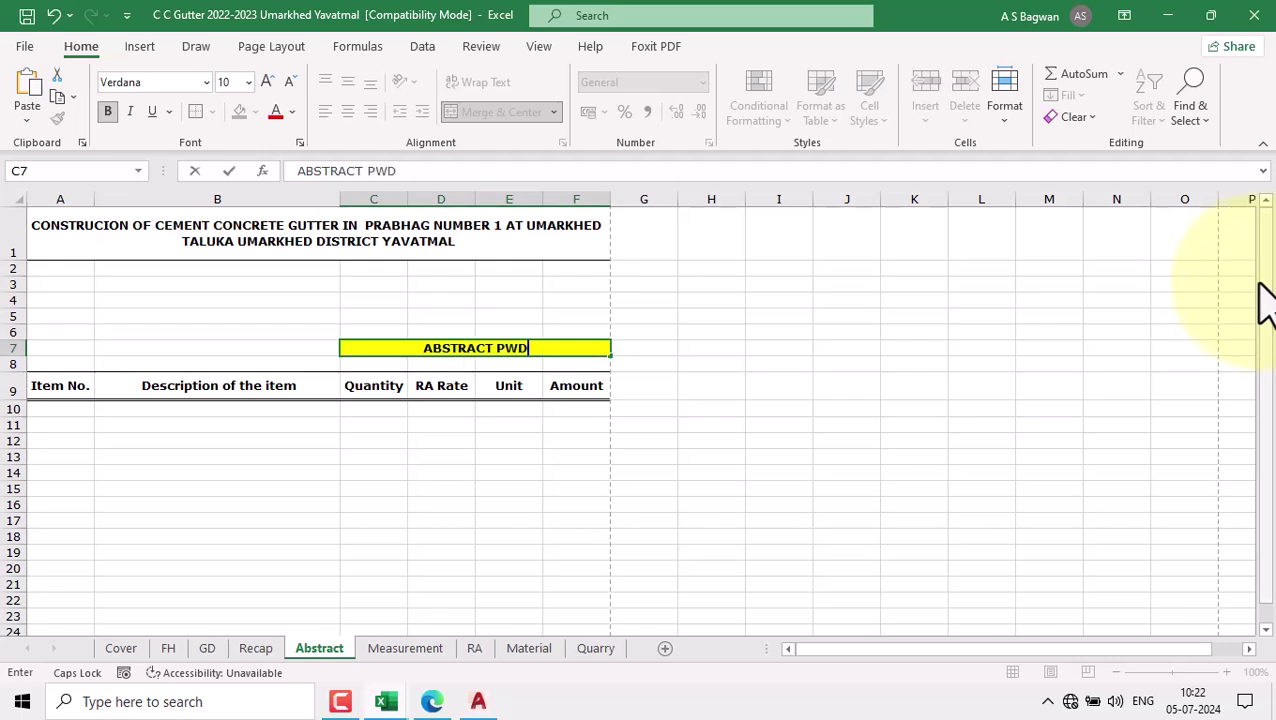
pyautogui.write('SSR')
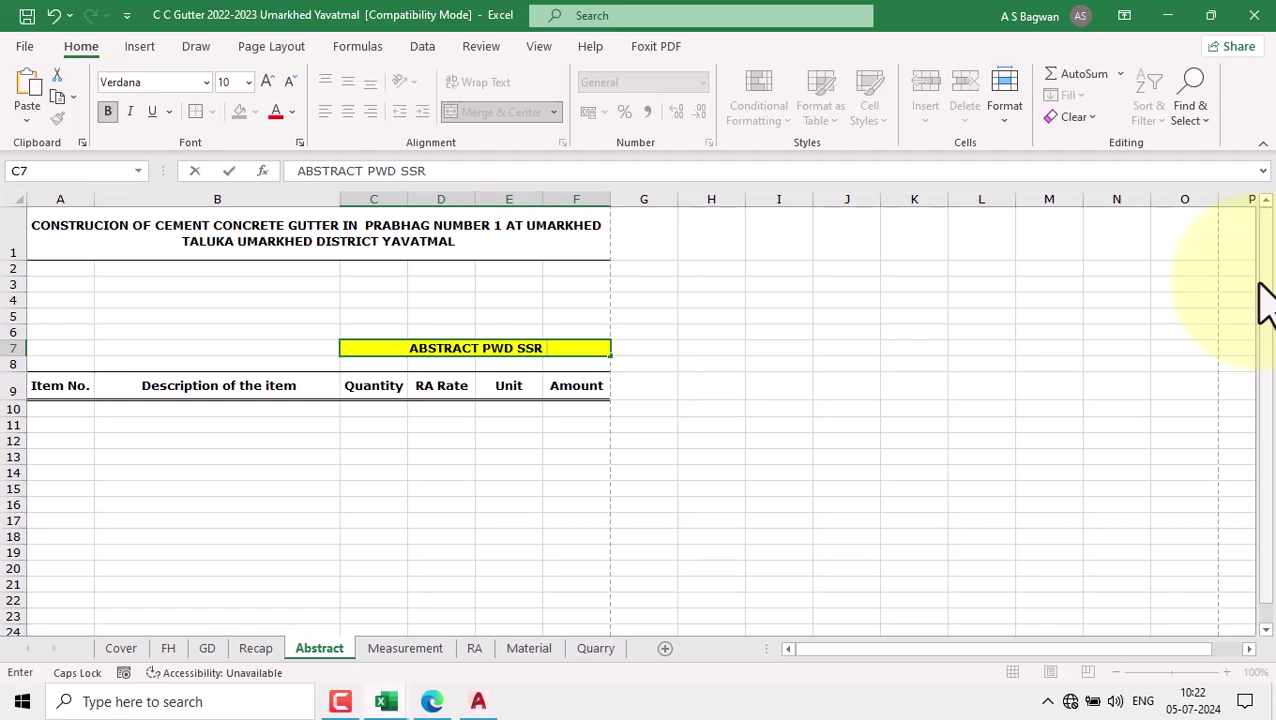
pyautogui.write(' 2022-2023')
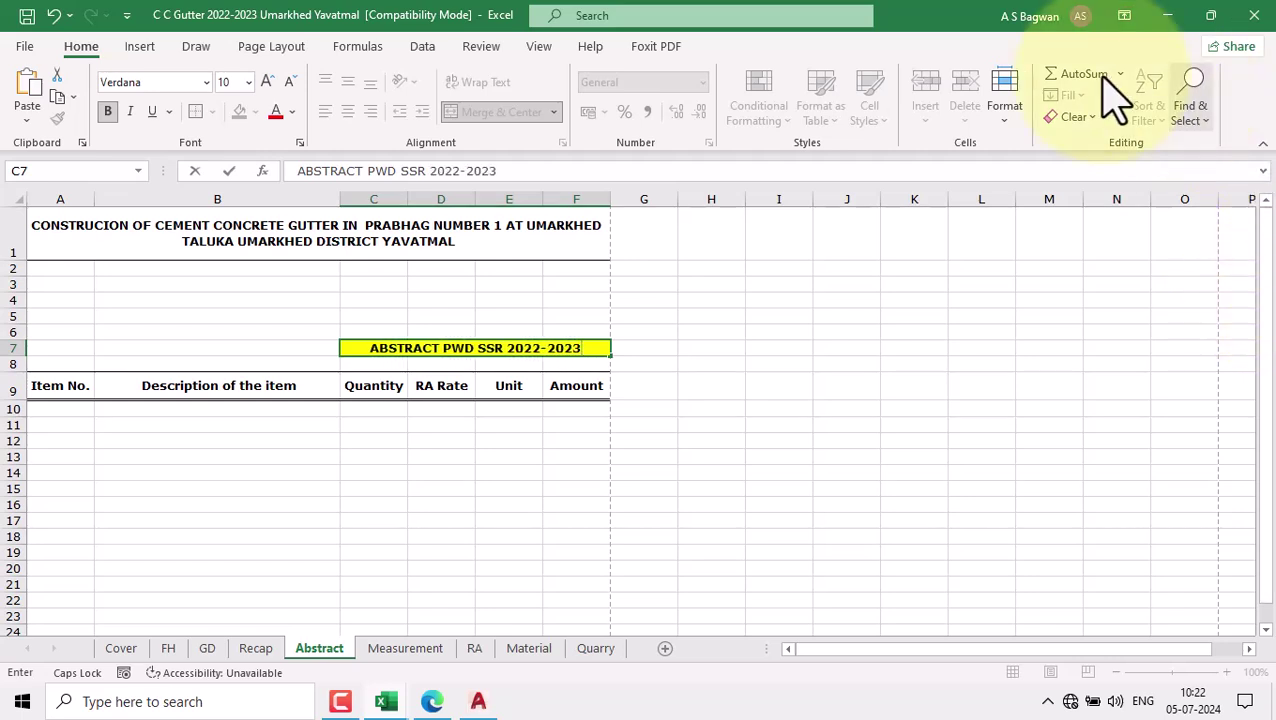
pyautogui.click(688, 389)
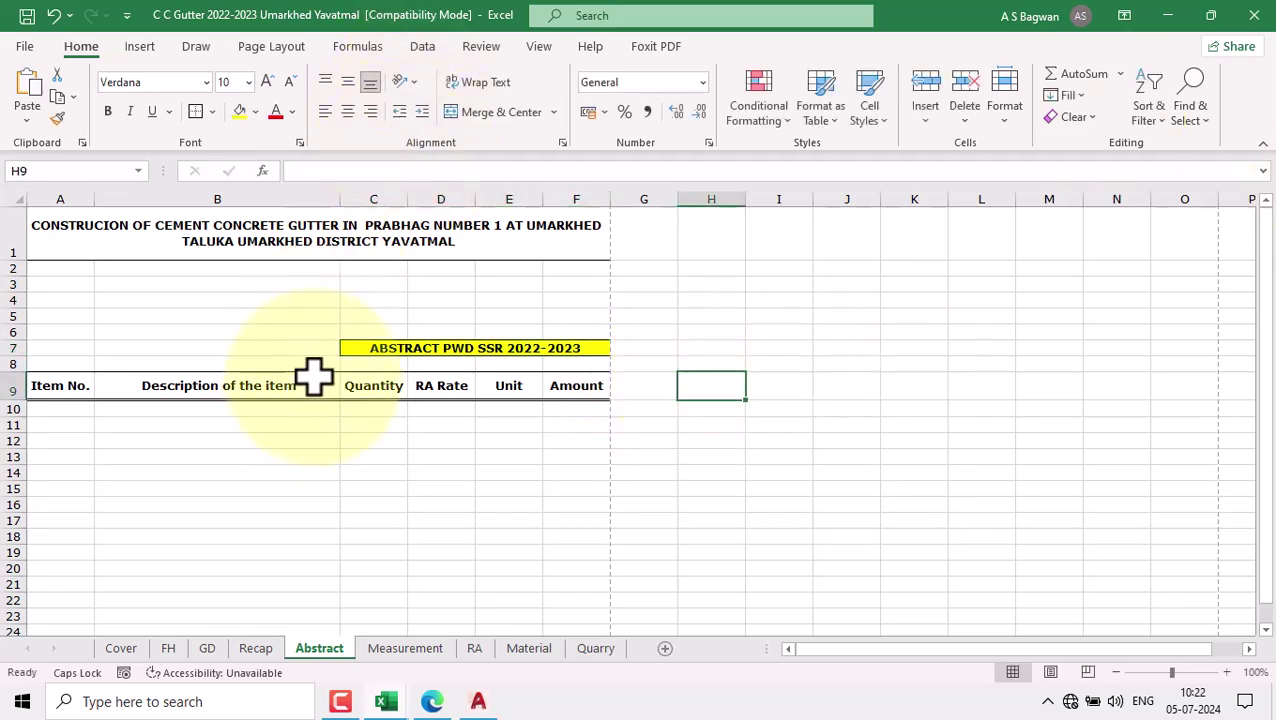
# Step: Delete the empty sheet rows 3 to 6 above the yellow abstract heading
pyautogui.click(488, 345)
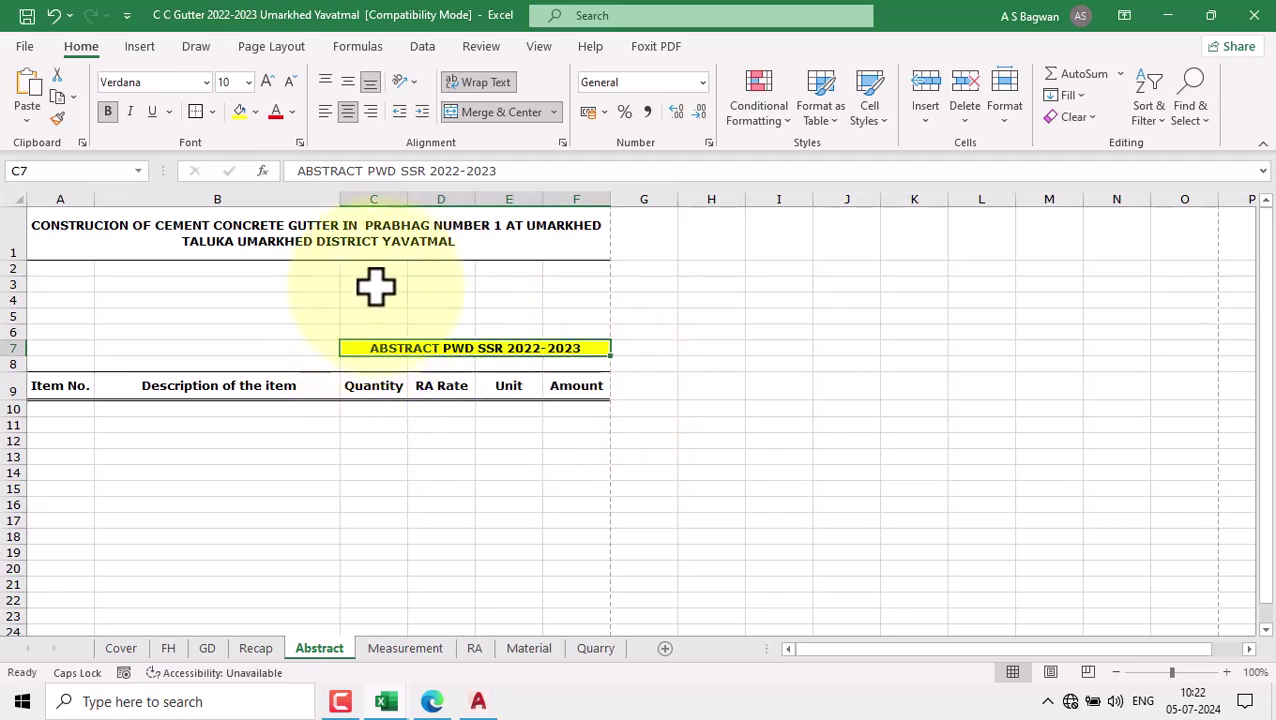
pyautogui.moveTo(380, 273); pyautogui.dragTo(407, 330)
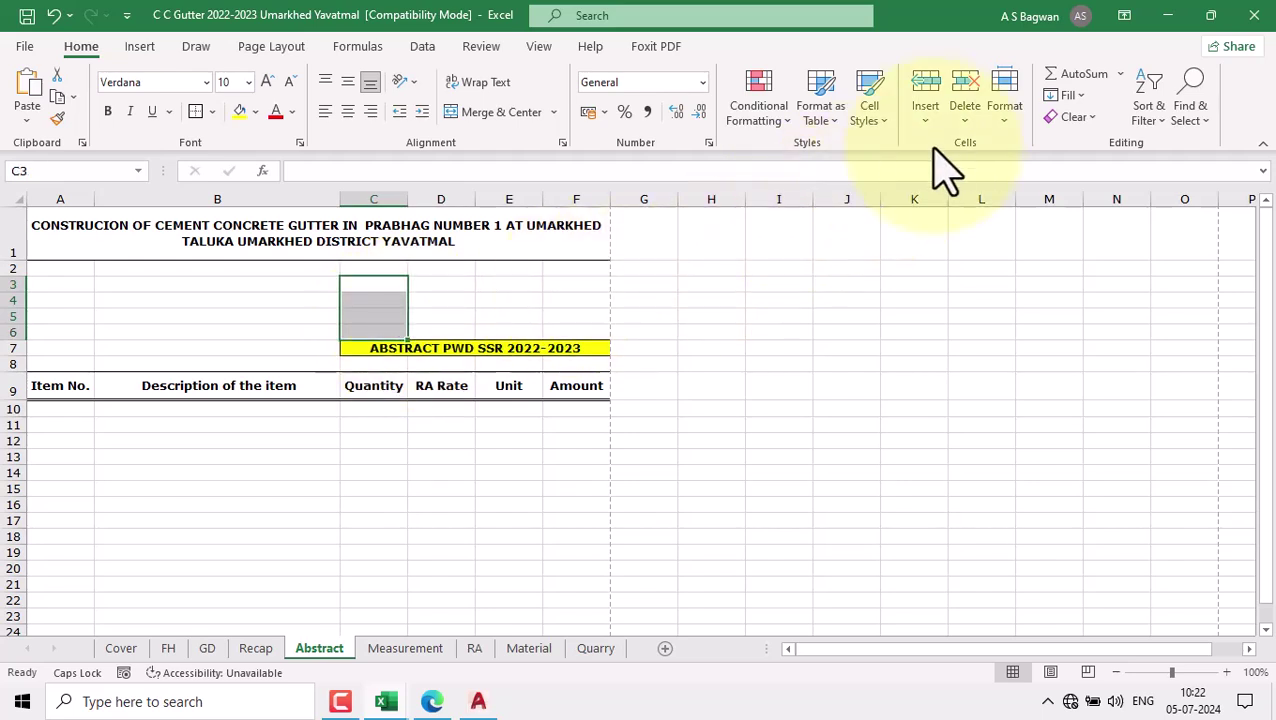
pyautogui.click(964, 124)
pyautogui.click(1052, 172)
pyautogui.click(788, 388)
pyautogui.click(410, 286)
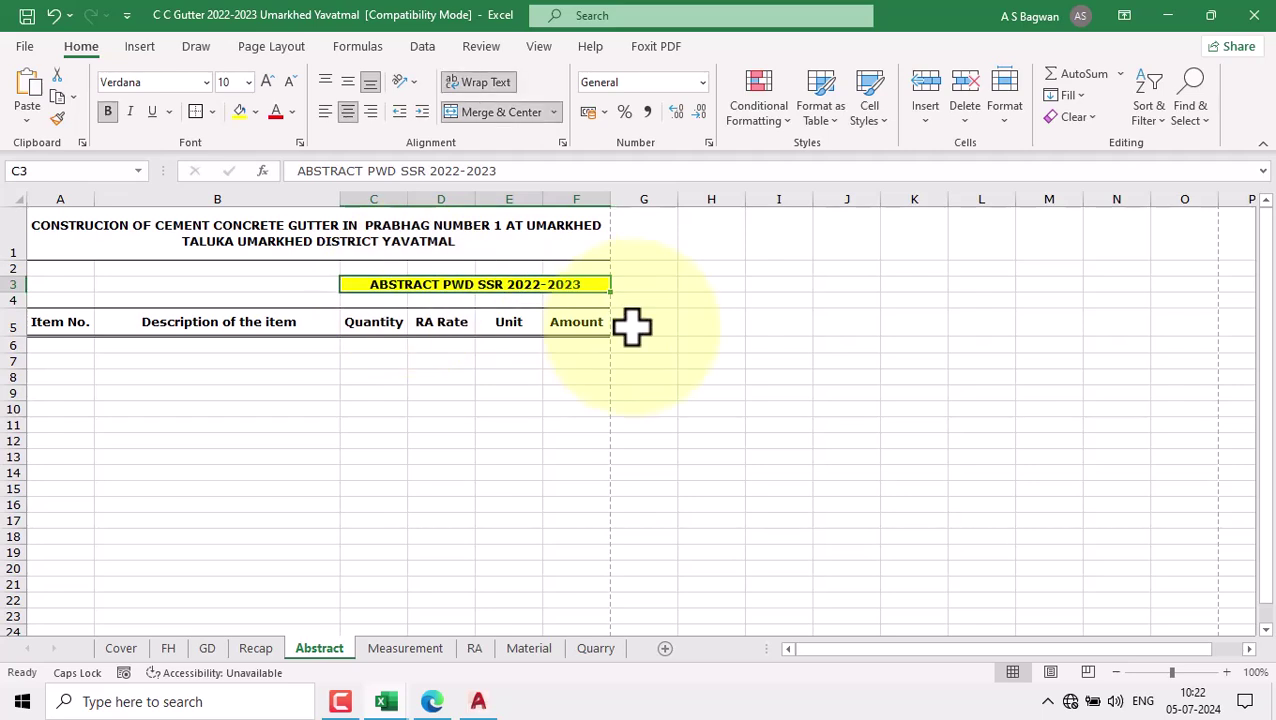
# Step: Link the item number in cell A7 to cell A7 of the Measurement sheet and center it
pyautogui.click(62, 345)
pyautogui.click(75, 361)
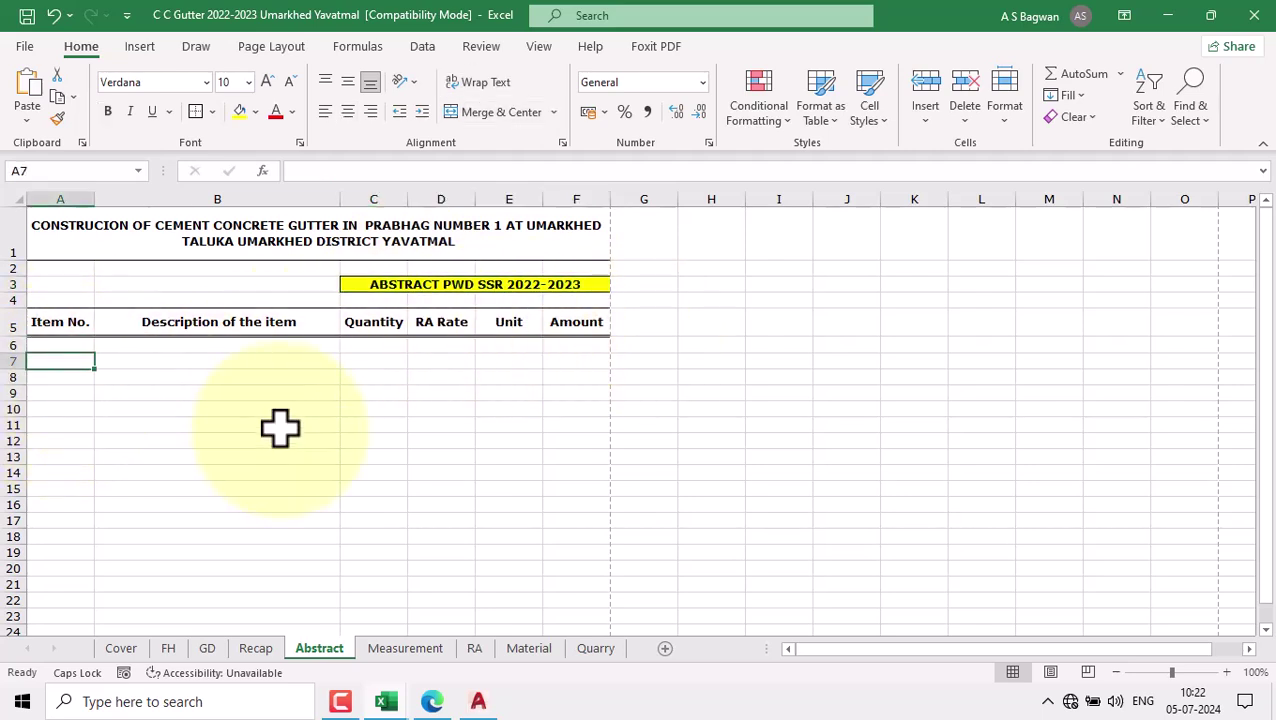
pyautogui.write('=')
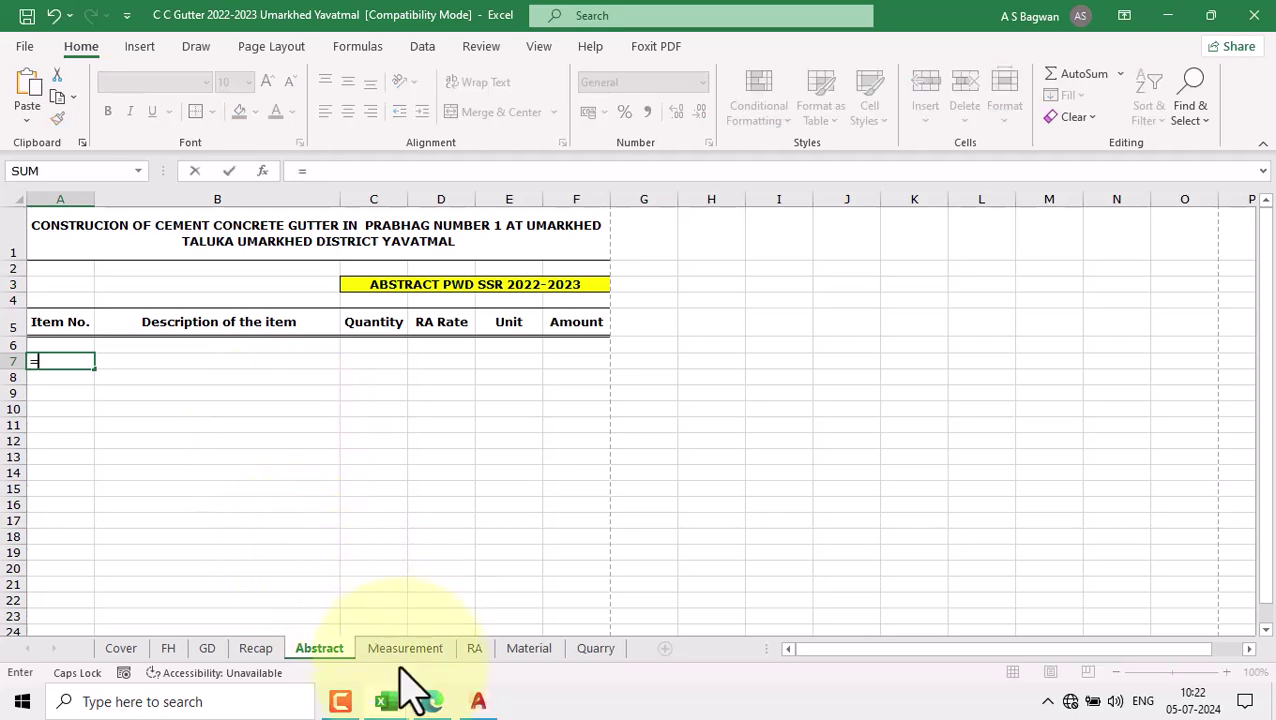
pyautogui.click(405, 648)
pyautogui.click(50, 383)
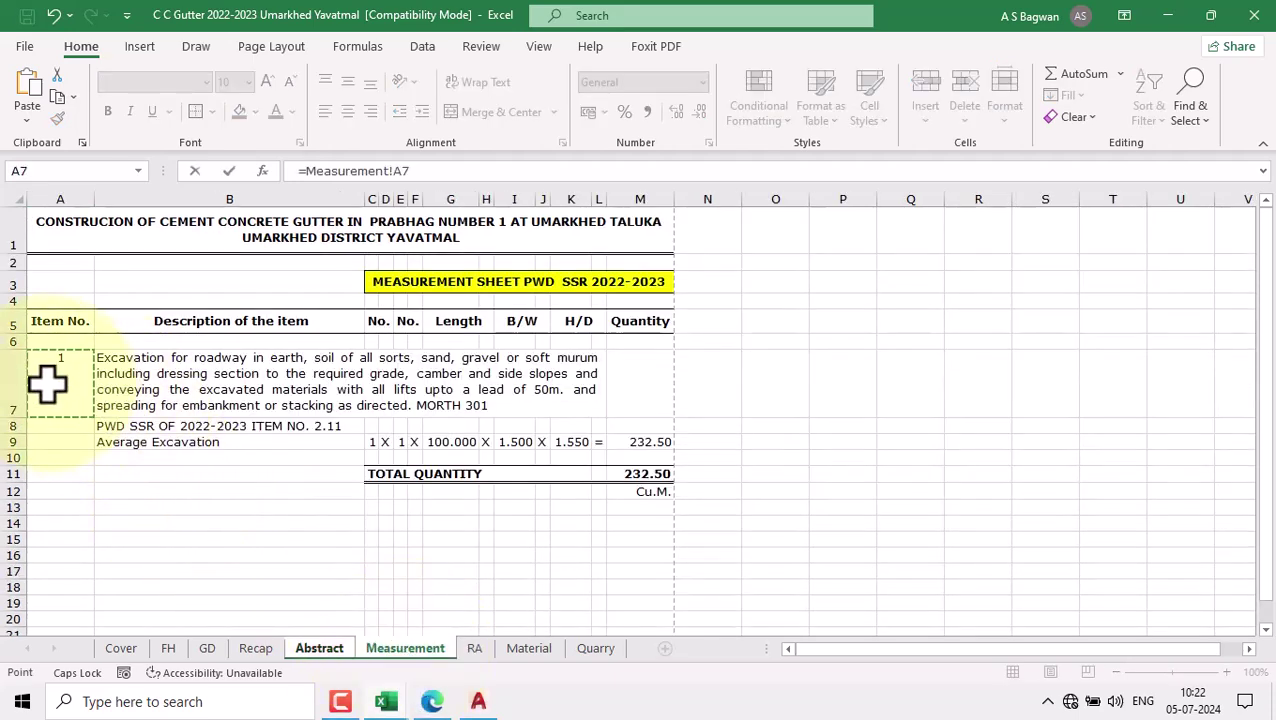
pyautogui.press('Return')
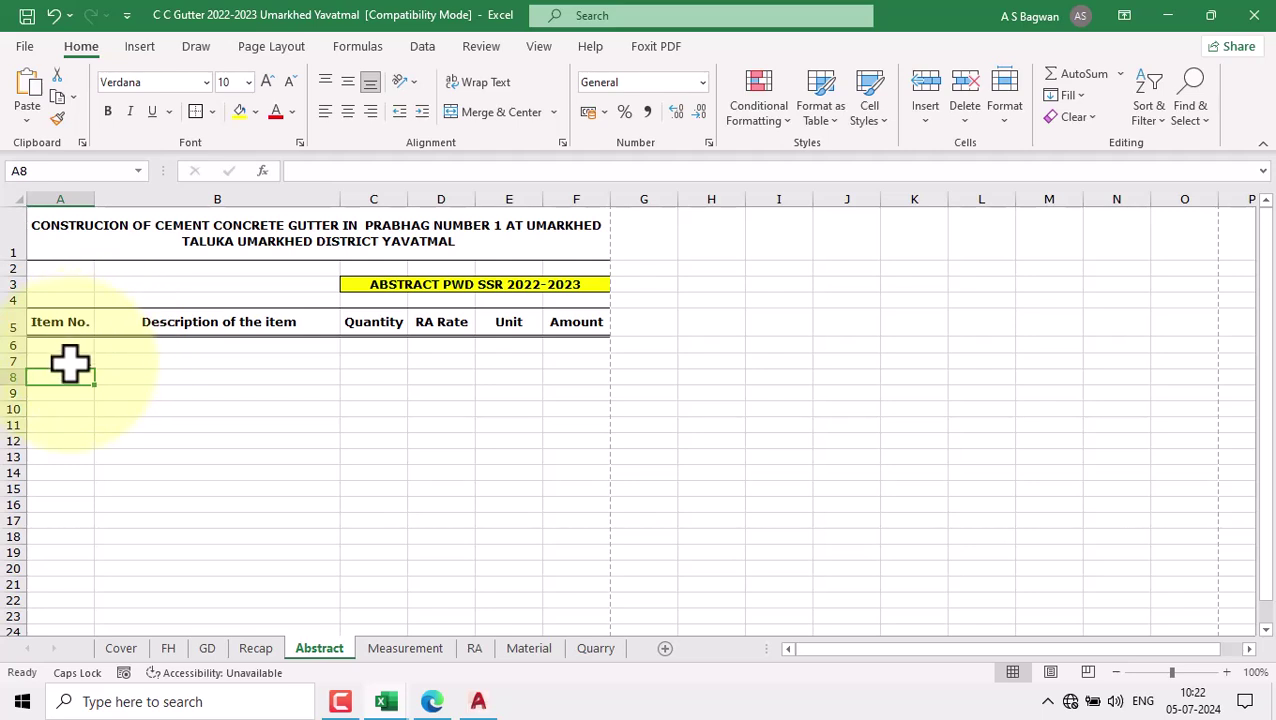
pyautogui.click(70, 362)
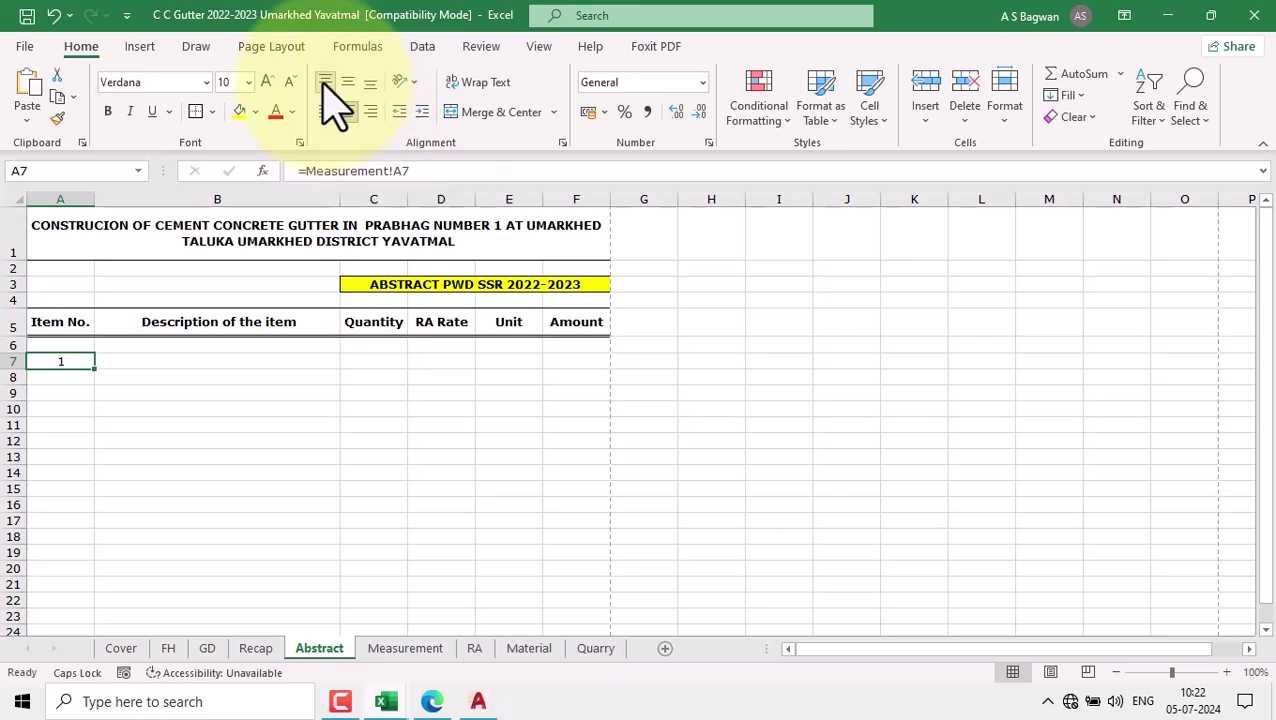
# Step: Link the item description in cell B7 to cell B7 of the Measurement sheet
pyautogui.click(180, 362)
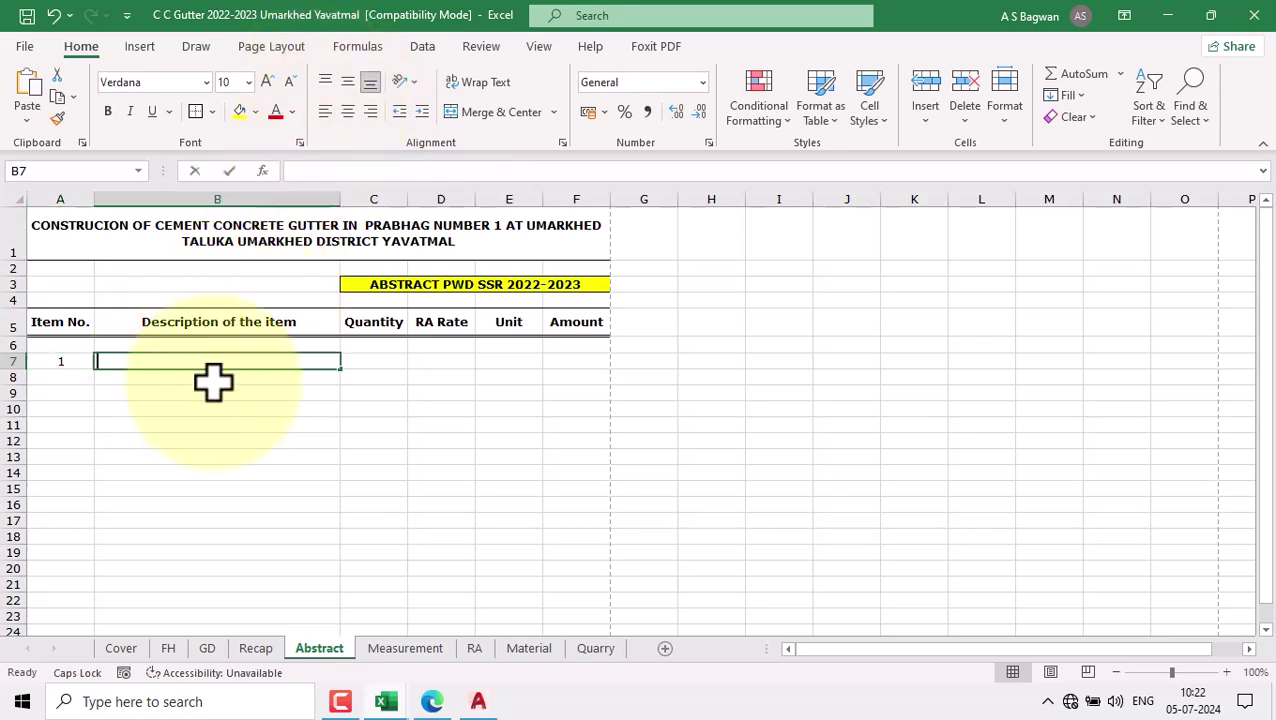
pyautogui.write('=Measurement!')
pyautogui.click(262, 380)
pyautogui.press('Return')
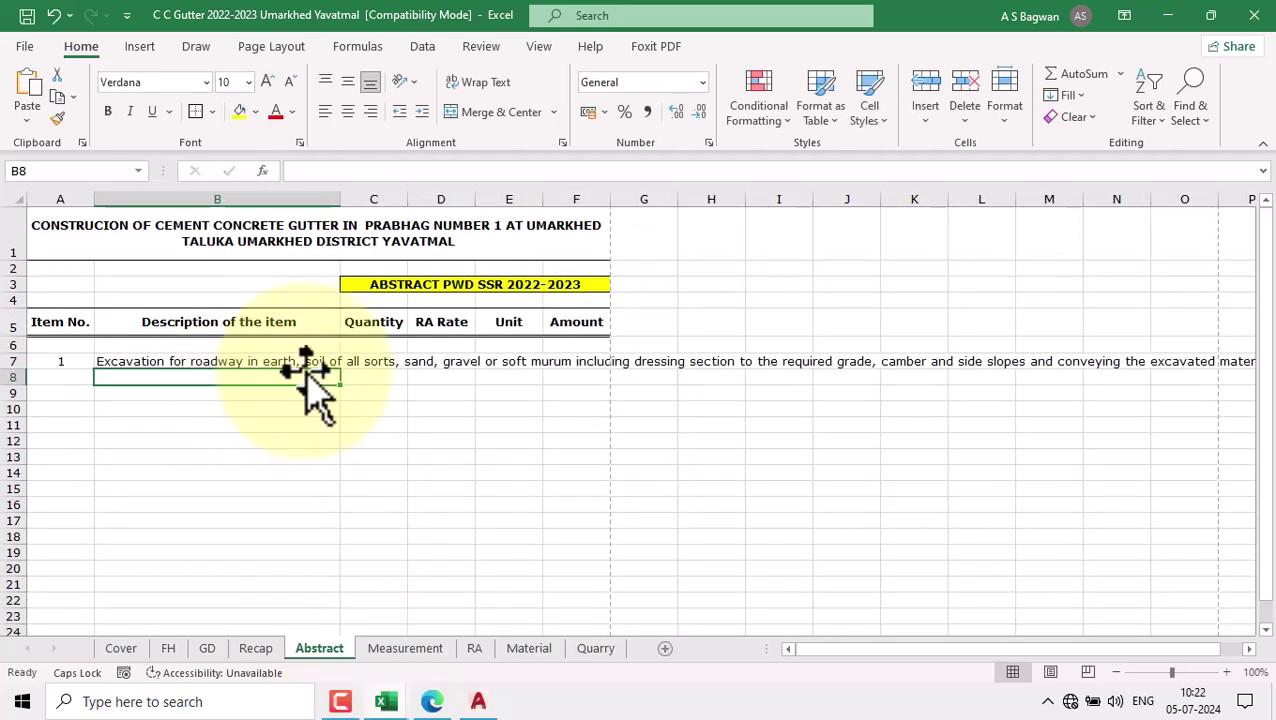
# Step: Wrap the description text in cell B7 and set its alignment to horizontal Justify and vertical Top
pyautogui.click(305, 362)
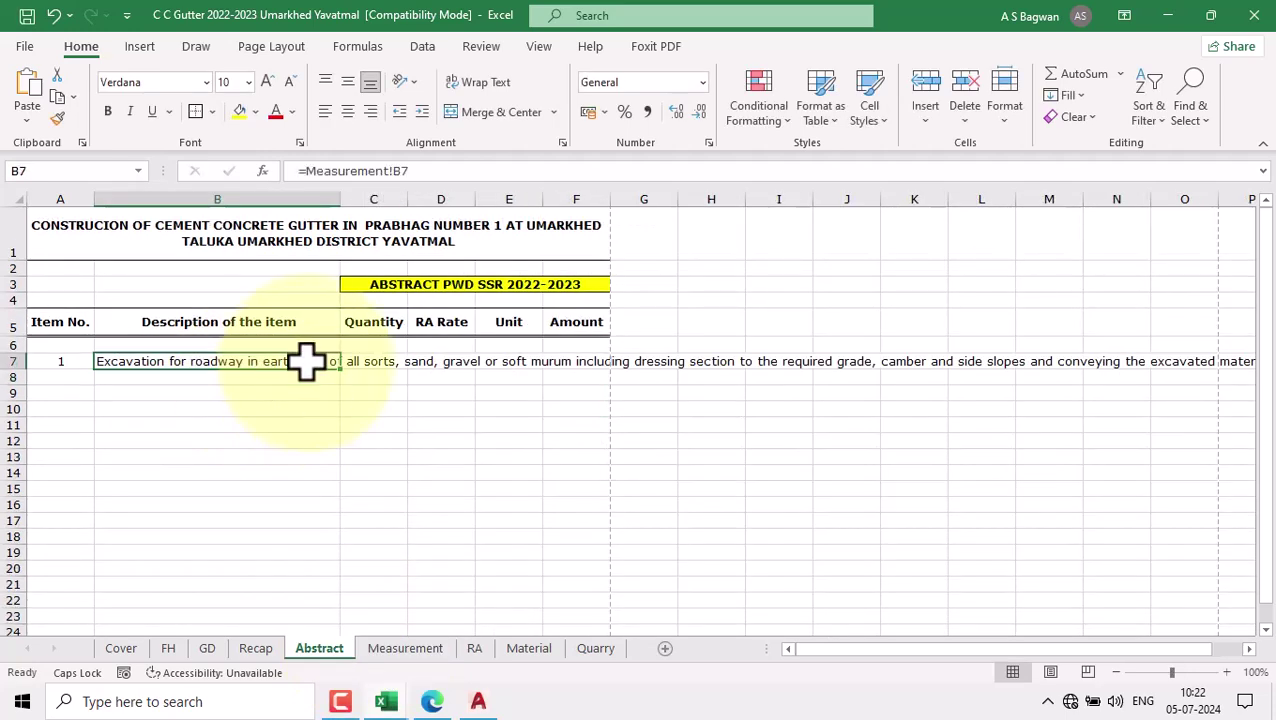
pyautogui.click(480, 116)
pyautogui.click(478, 82)
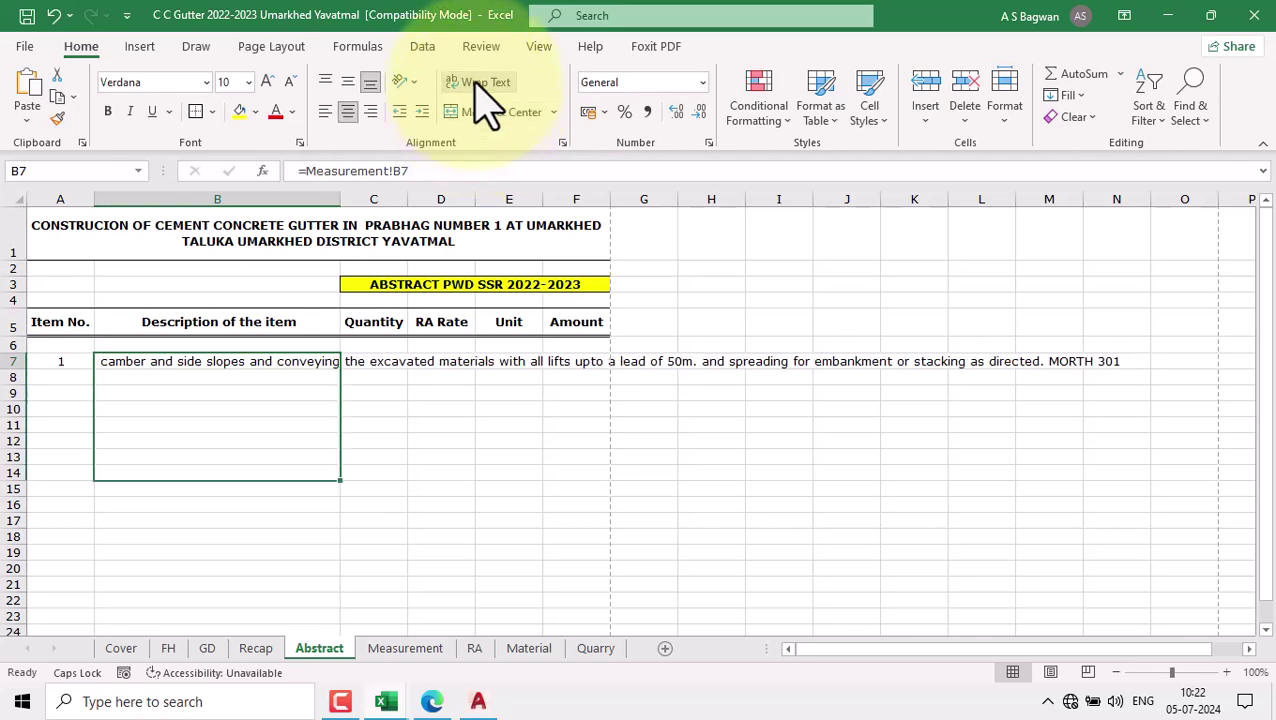
pyautogui.click(562, 144)
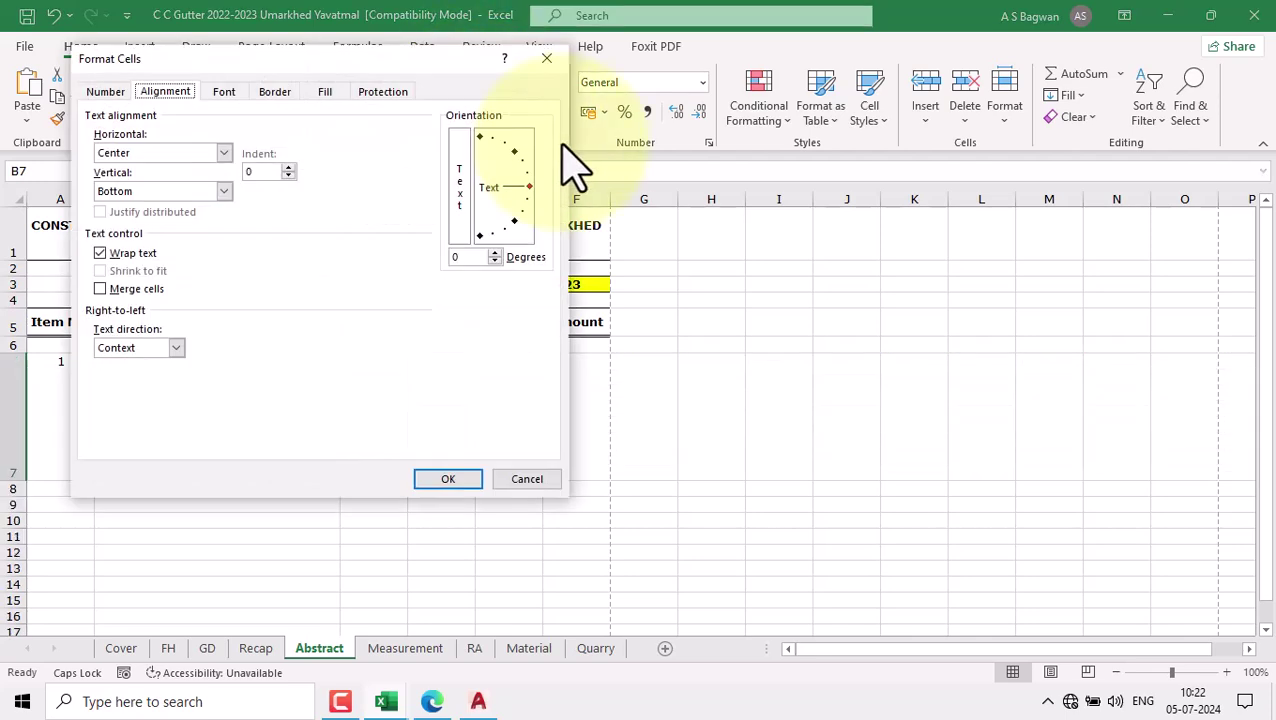
pyautogui.click(210, 156)
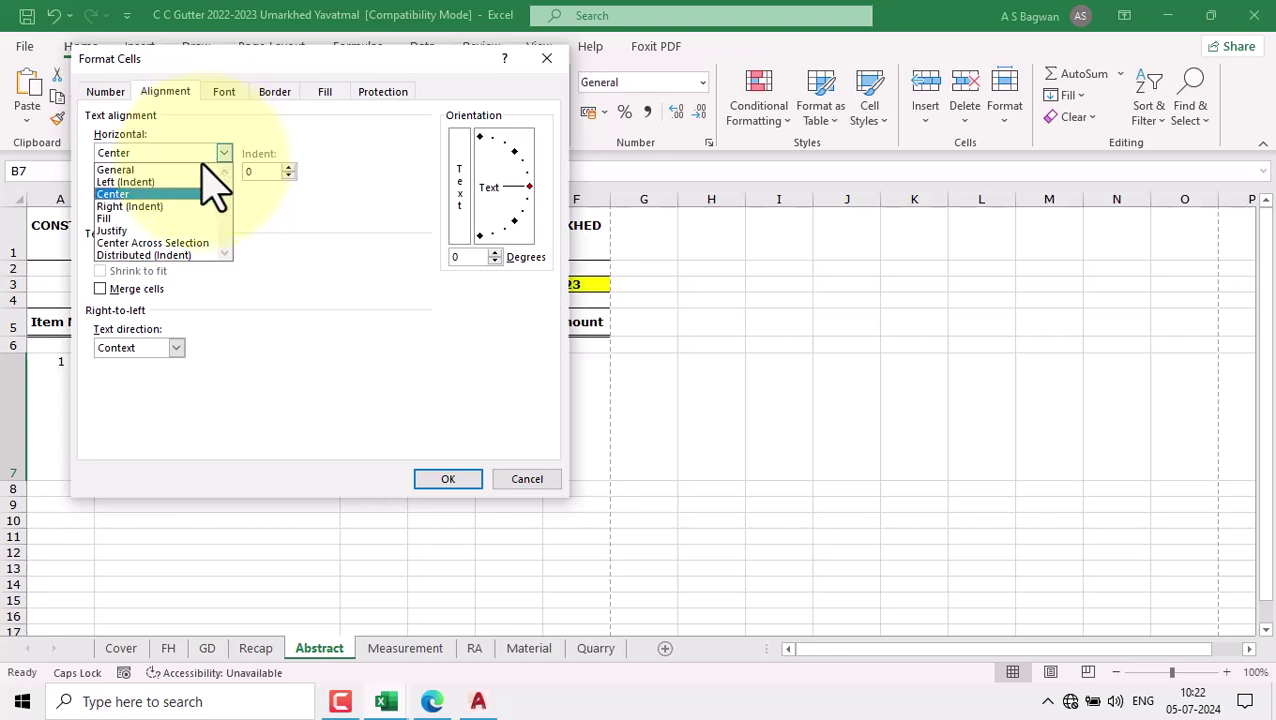
pyautogui.click(116, 231)
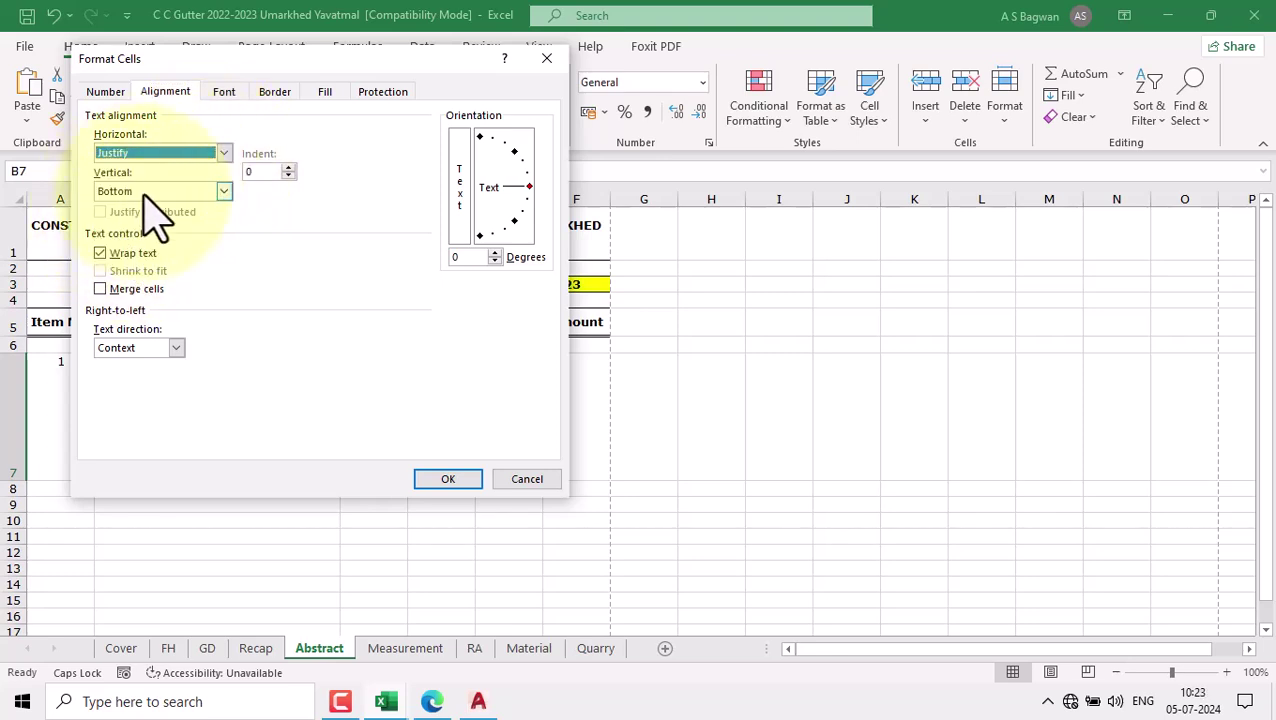
pyautogui.click(143, 193)
pyautogui.click(130, 206)
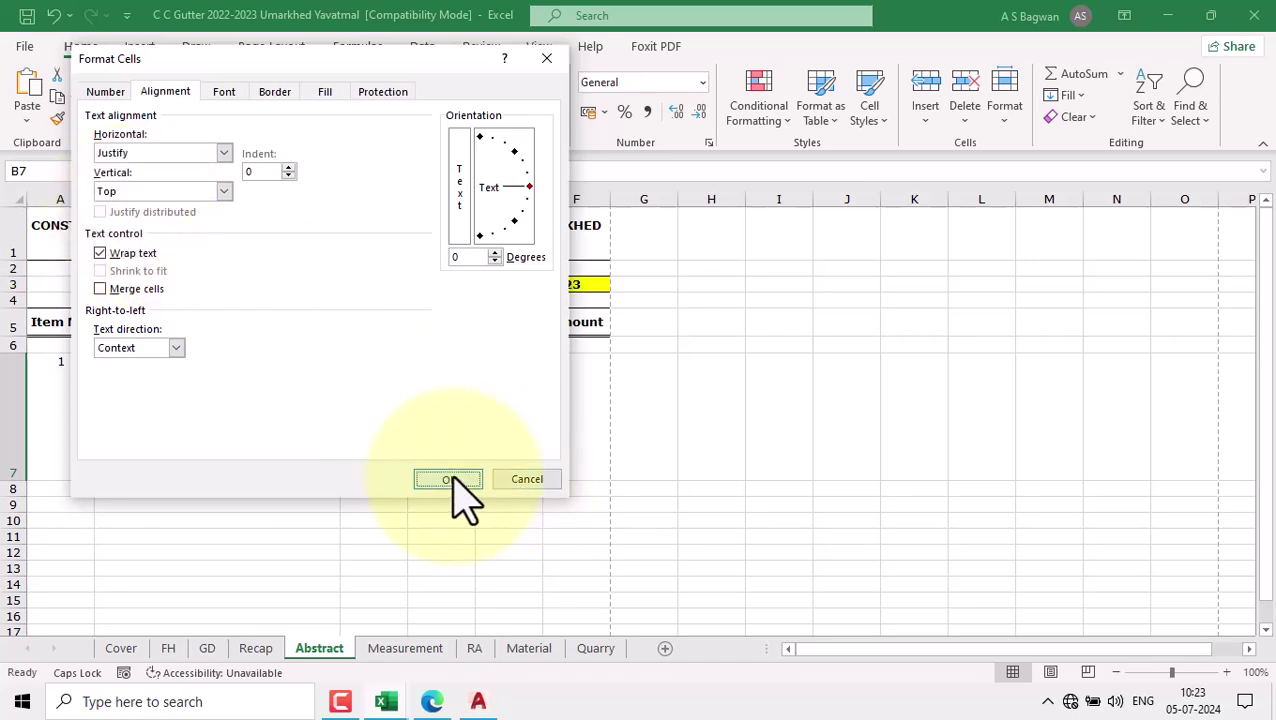
pyautogui.click(450, 480)
# Step: Align the contents of the item row A7:F7 to the top of the cells
pyautogui.click(80, 400)
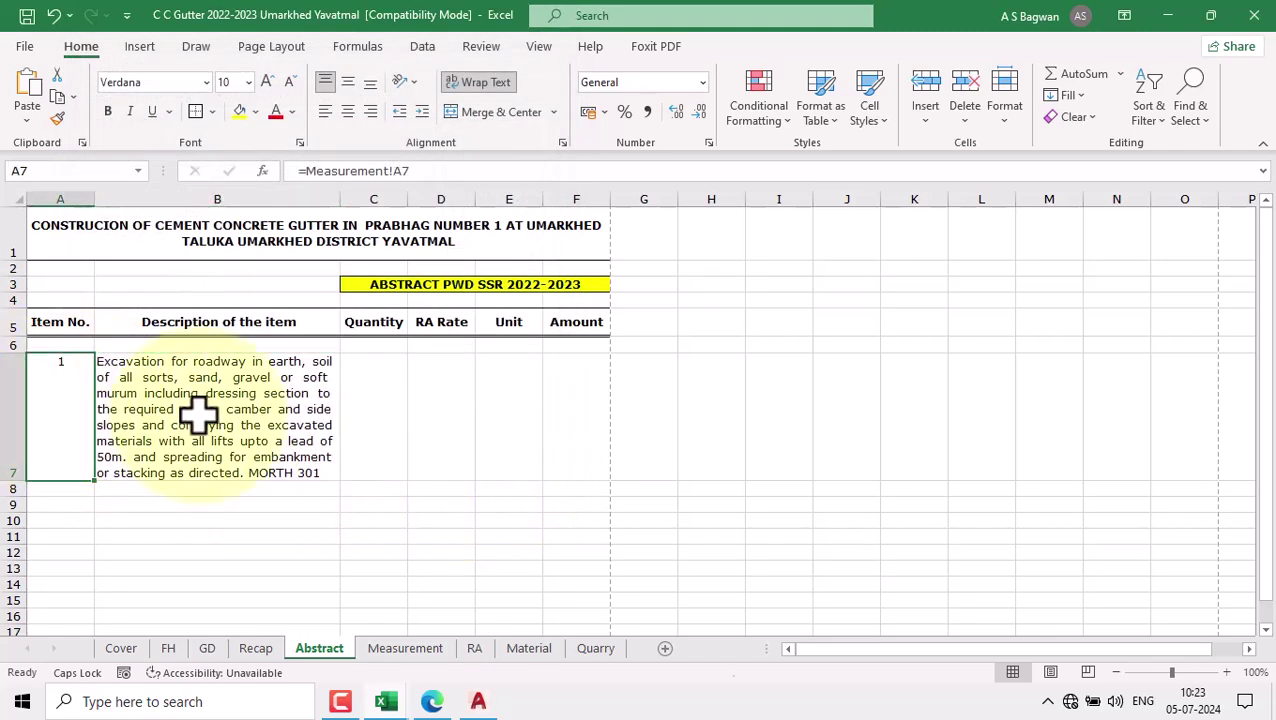
pyautogui.moveTo(75, 410); pyautogui.dragTo(595, 427)
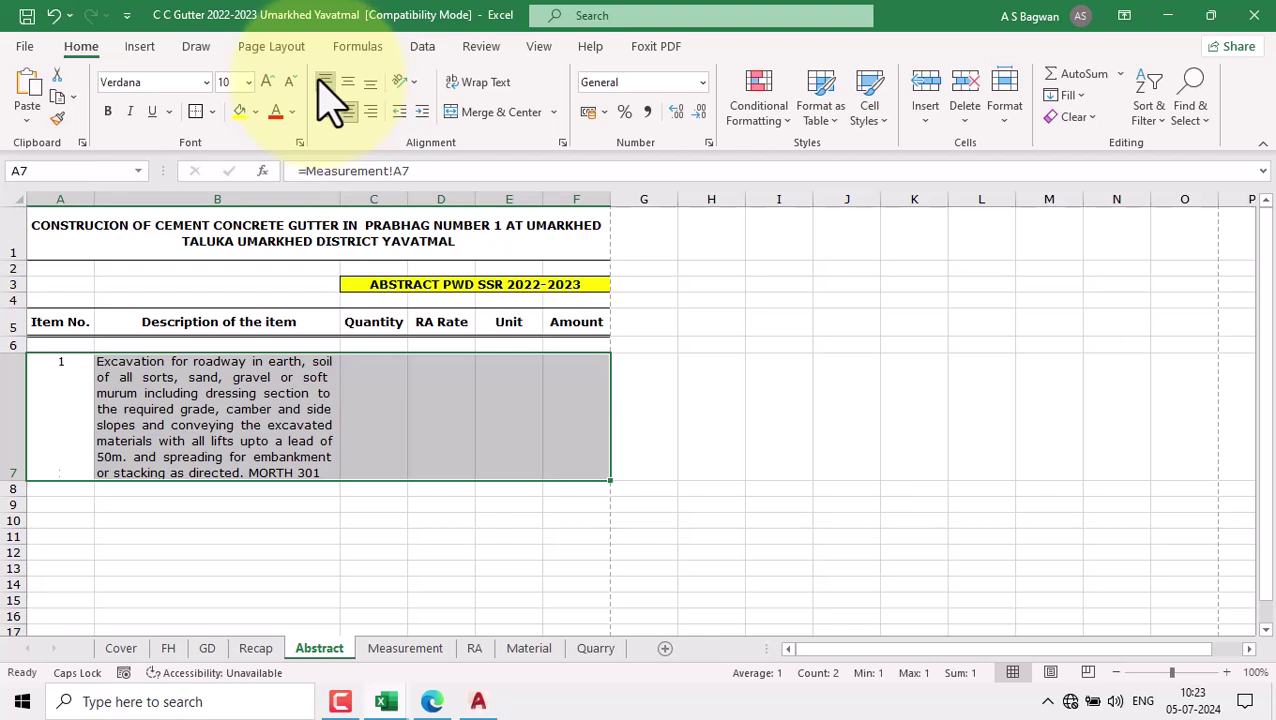
pyautogui.click(385, 420)
pyautogui.press('Right')
pyautogui.press('Right')
pyautogui.press('Right')
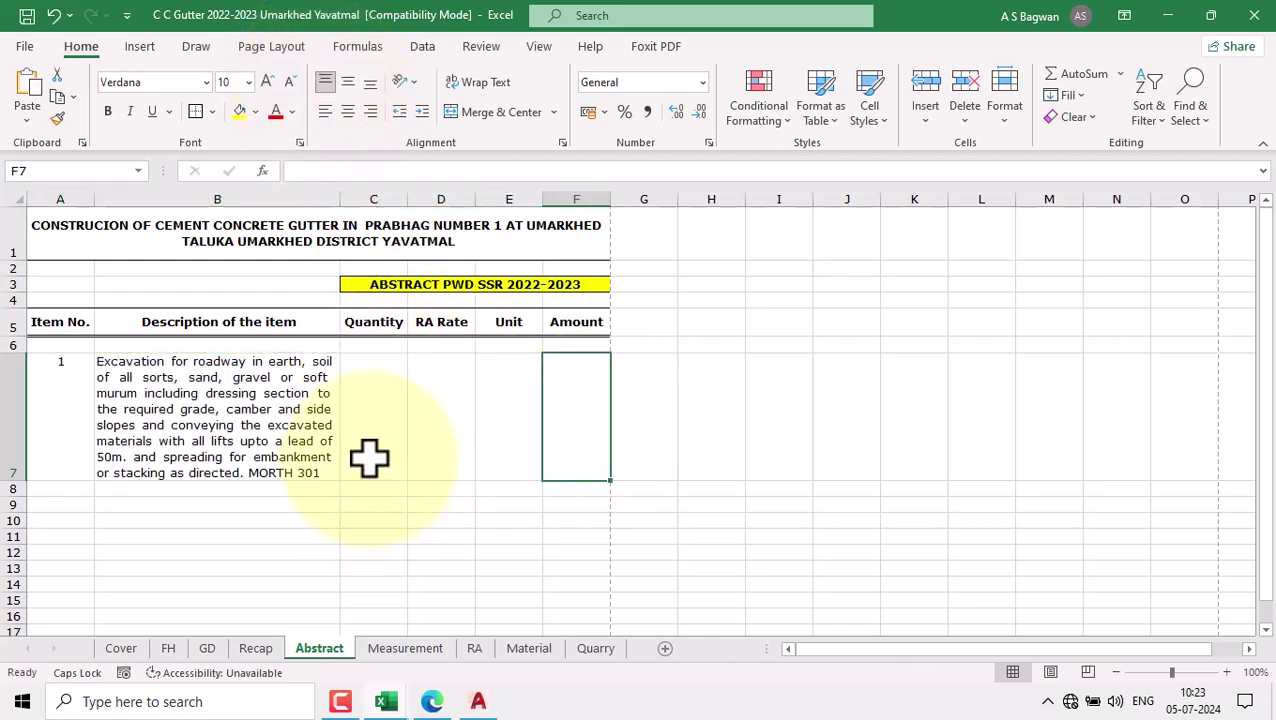
# Step: Make row 7 slightly taller than its wrapped excavation description
pyautogui.click(176, 447)
pyautogui.moveTo(22, 475); pyautogui.dragTo(23, 494)
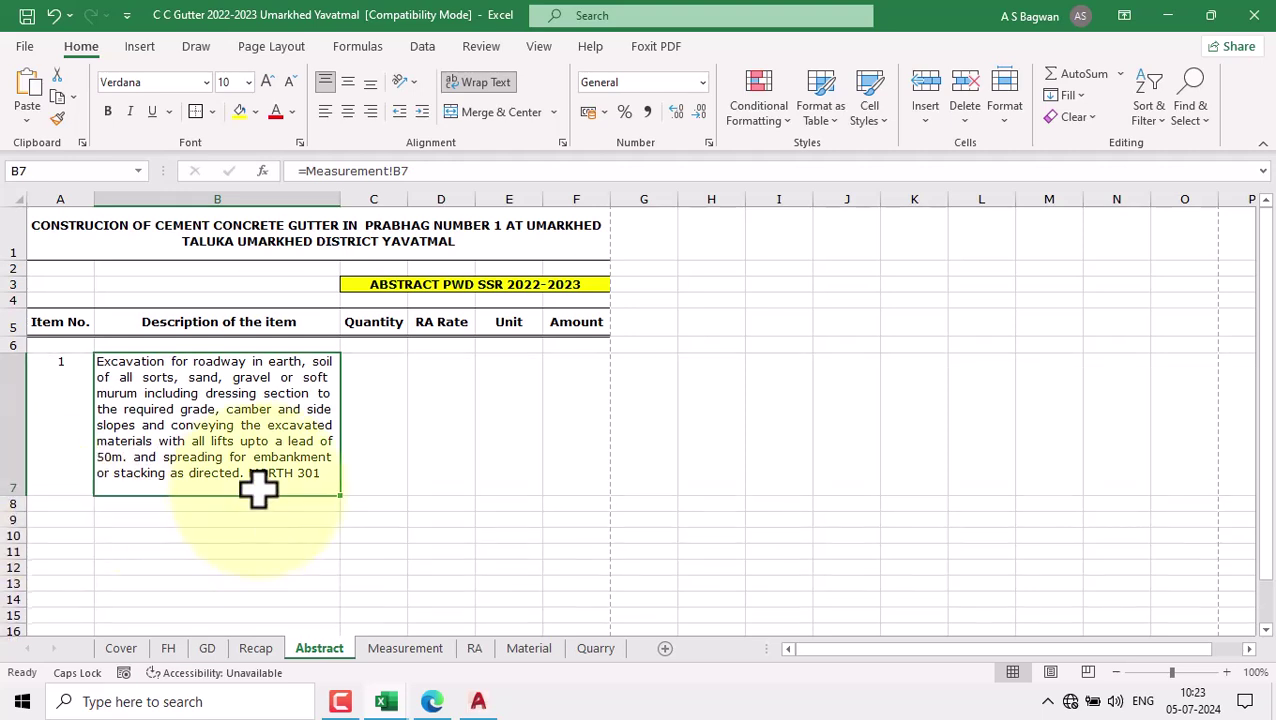
pyautogui.click(77, 427)
pyautogui.click(222, 445)
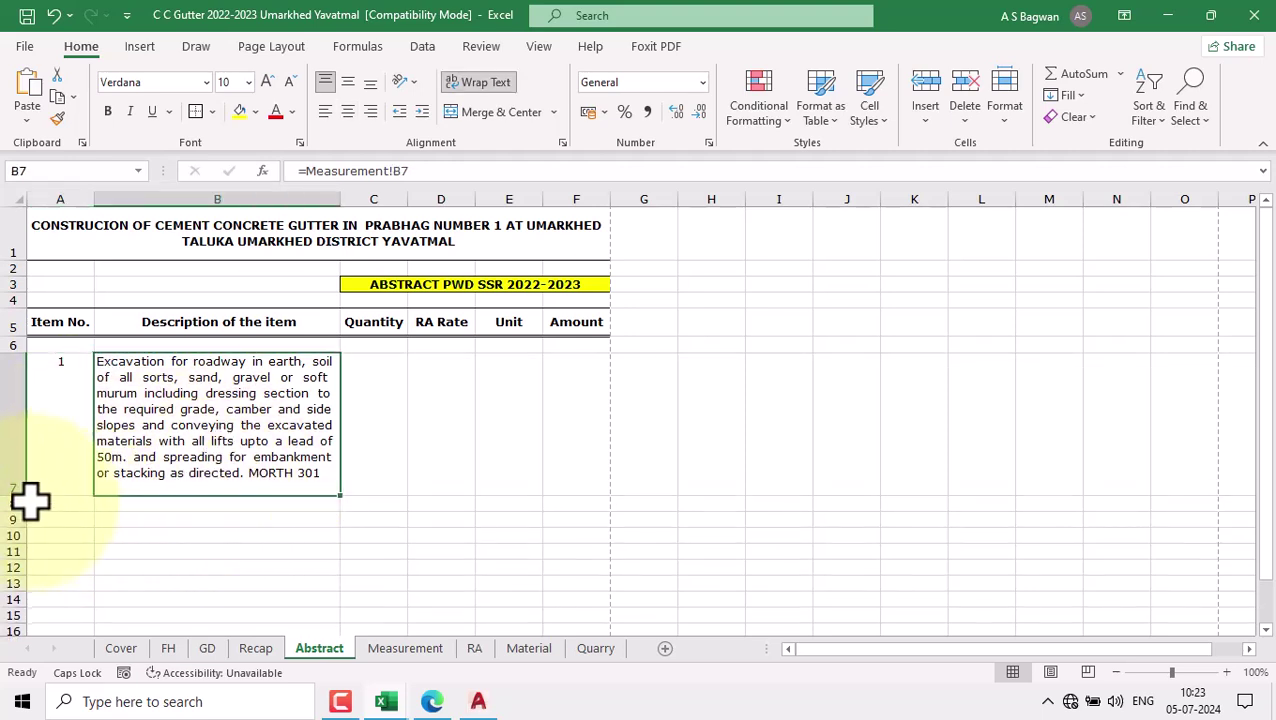
pyautogui.moveTo(23, 492); pyautogui.dragTo(25, 487)
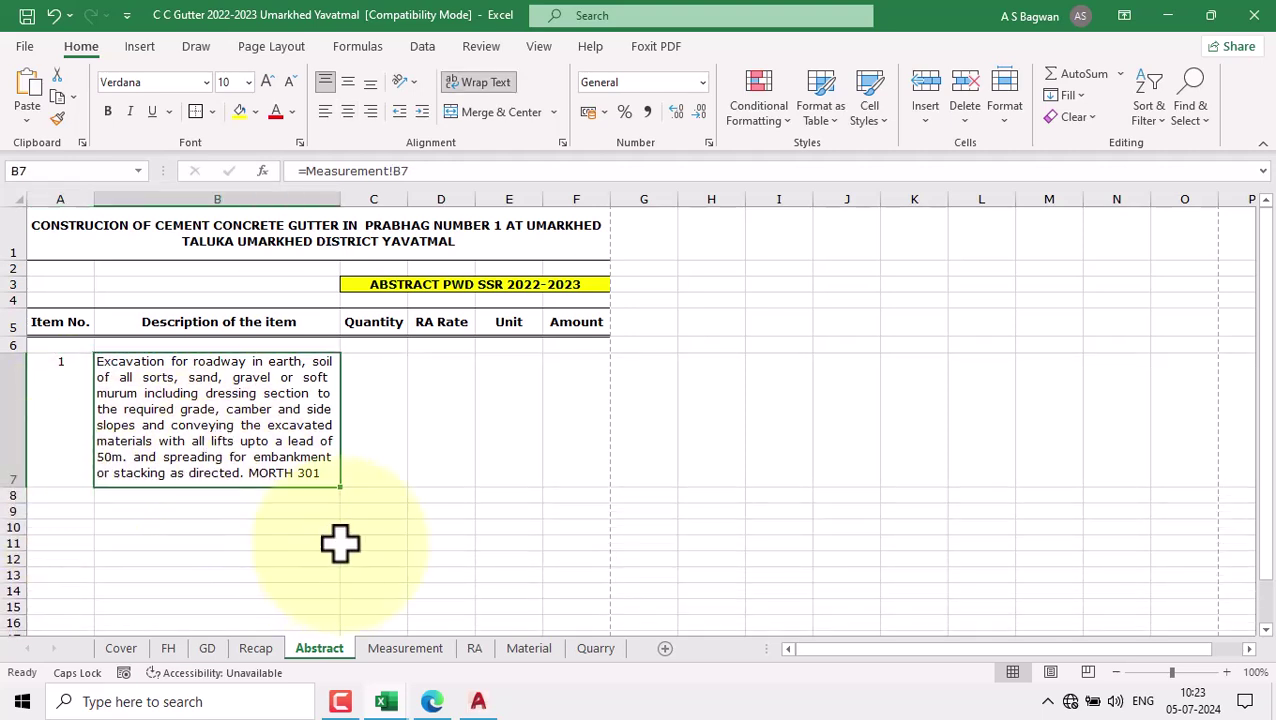
# Step: Link cell B8 to the PWD SSR item reference in cell B8 of the Measurement sheet
pyautogui.click(305, 497)
pyautogui.write('=')
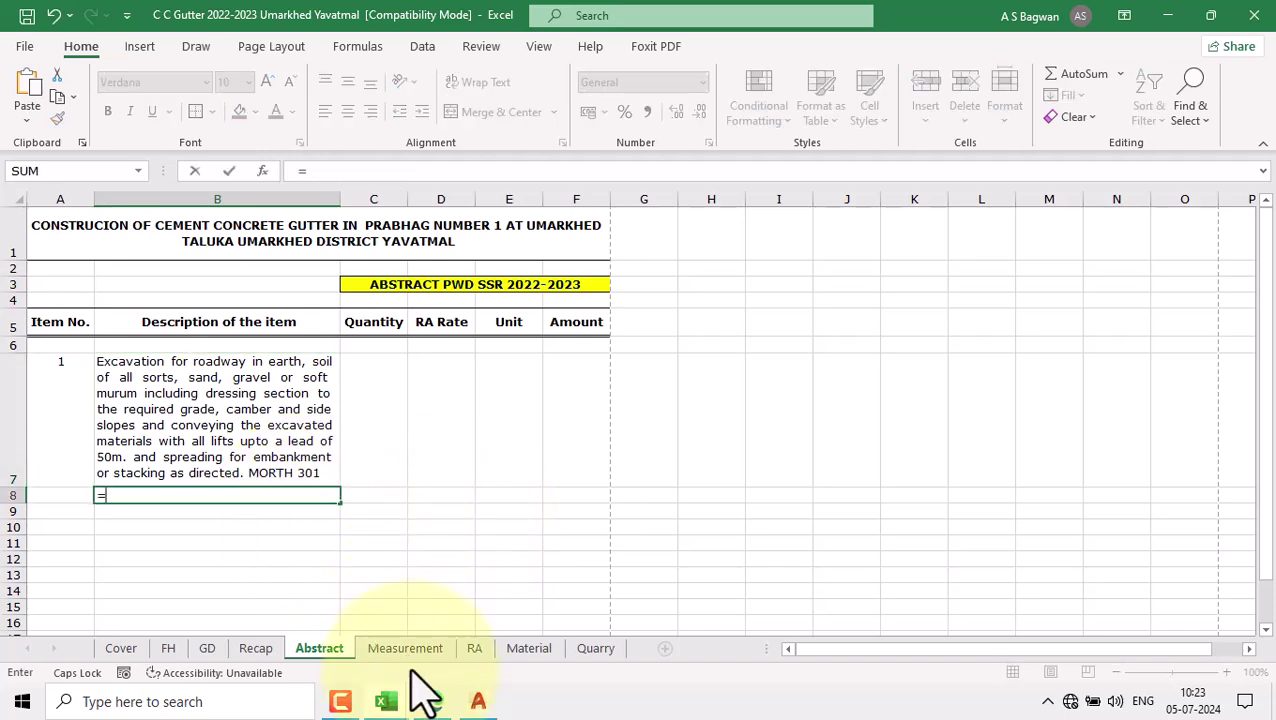
pyautogui.click(405, 648)
pyautogui.click(290, 428)
pyautogui.press('Return')
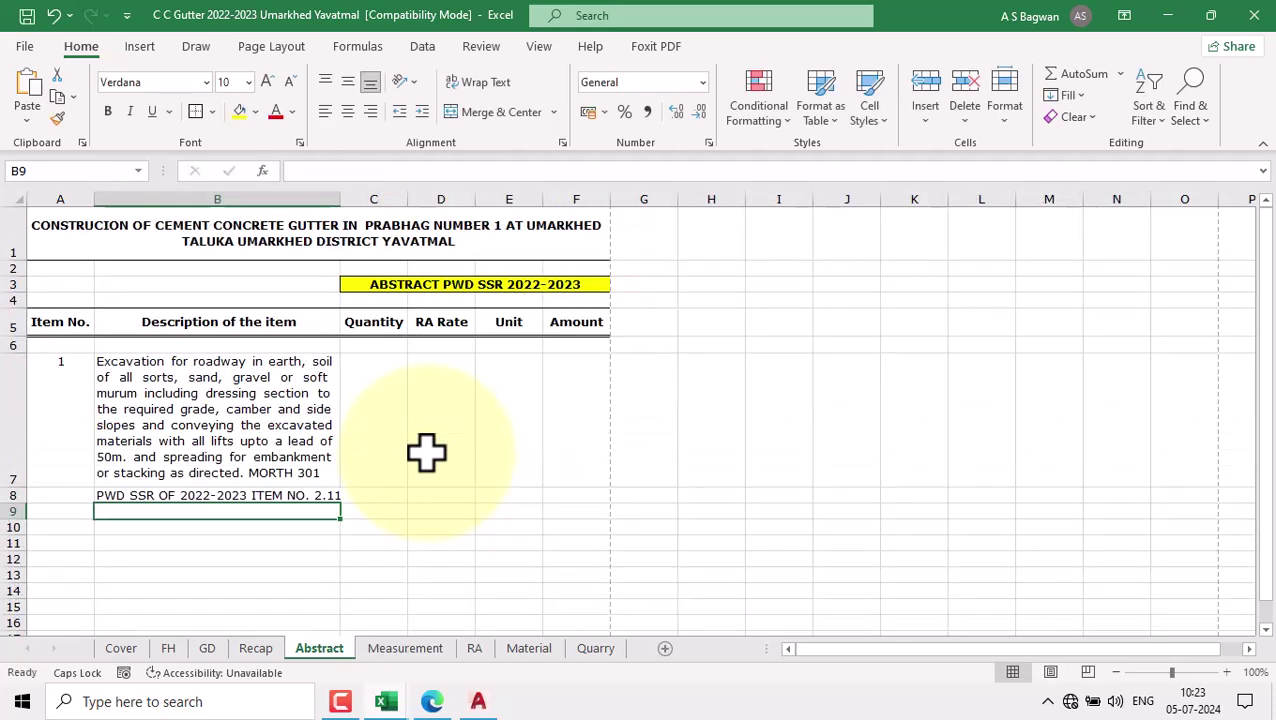
# Step: Widen column B slightly so the SSR item reference fits within it
pyautogui.moveTo(340, 199); pyautogui.dragTo(354, 199)
pyautogui.click(71, 433)
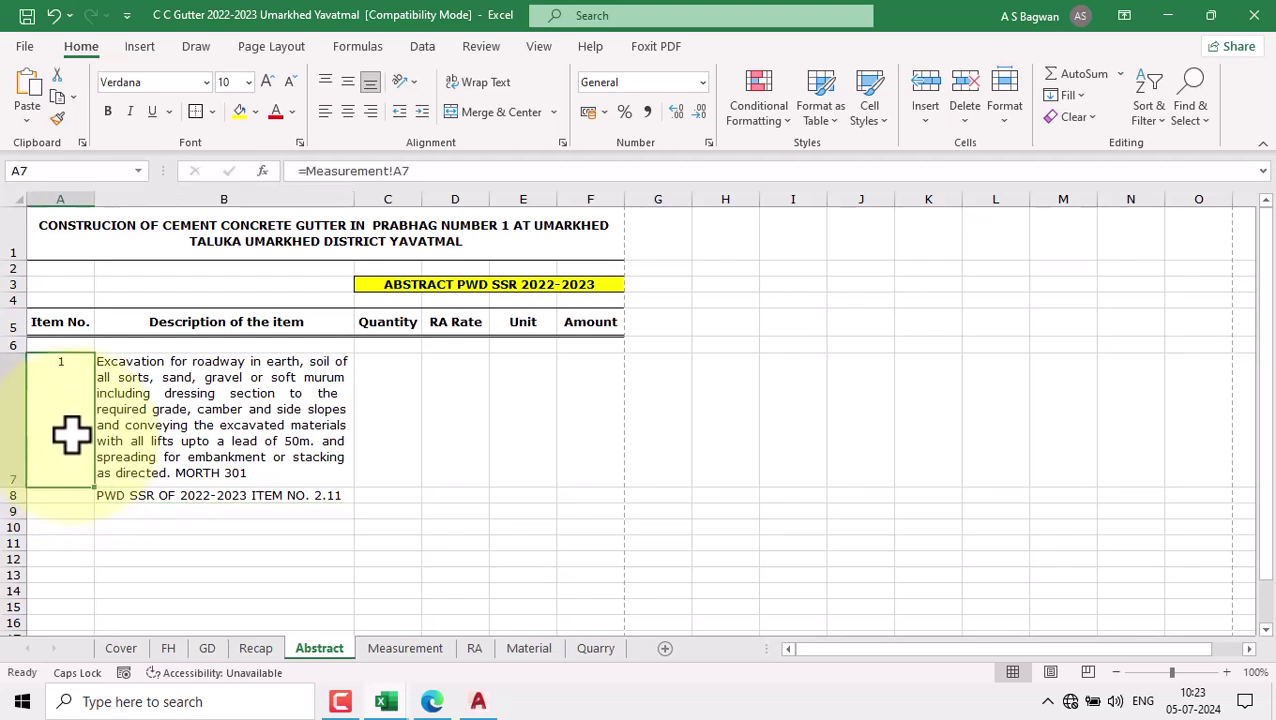
pyautogui.click(265, 482)
pyautogui.click(284, 494)
# Step: Link the quantity in cell C7 to the total quantity in cell M11 of the Measurement sheet
pyautogui.click(387, 424)
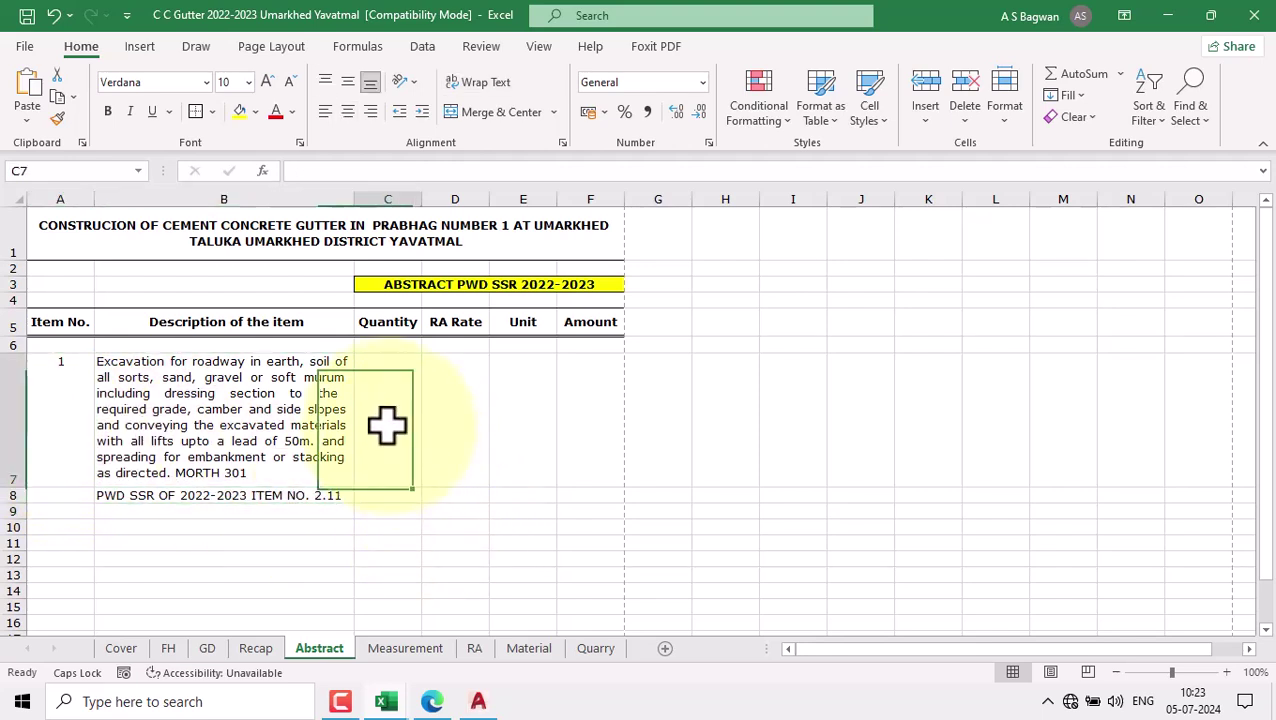
pyautogui.write('=')
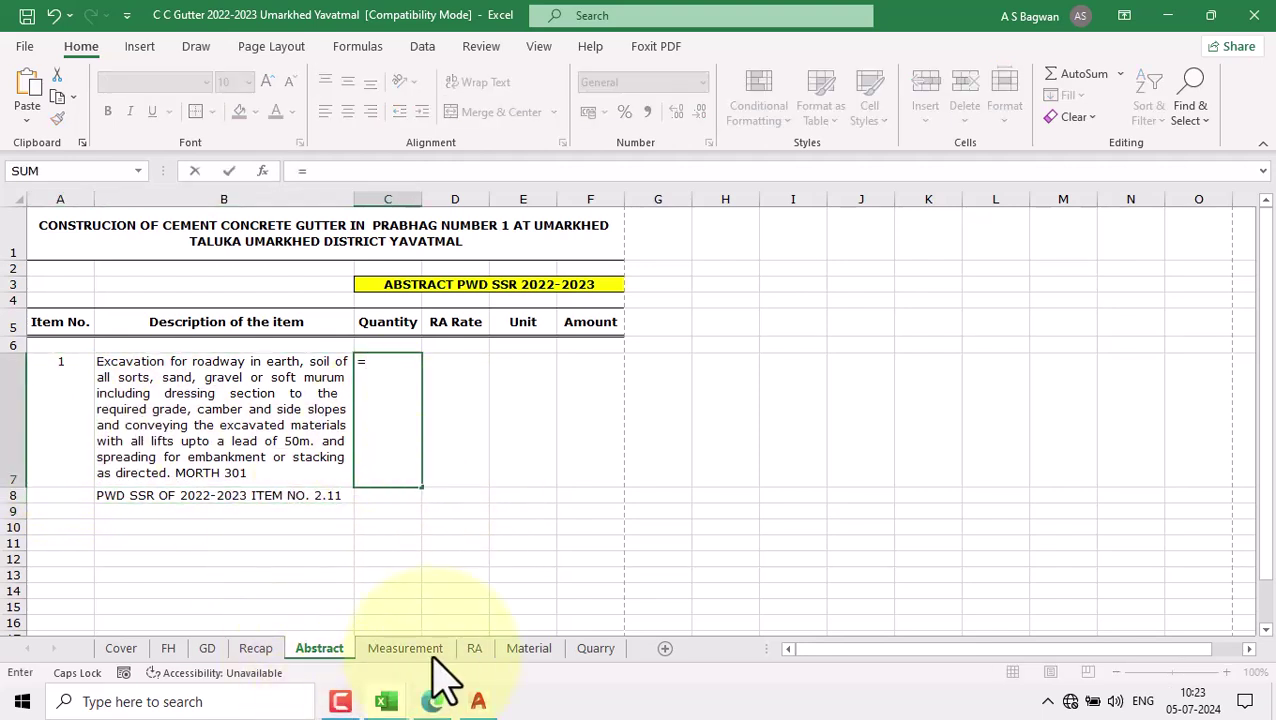
pyautogui.click(425, 652)
pyautogui.click(652, 474)
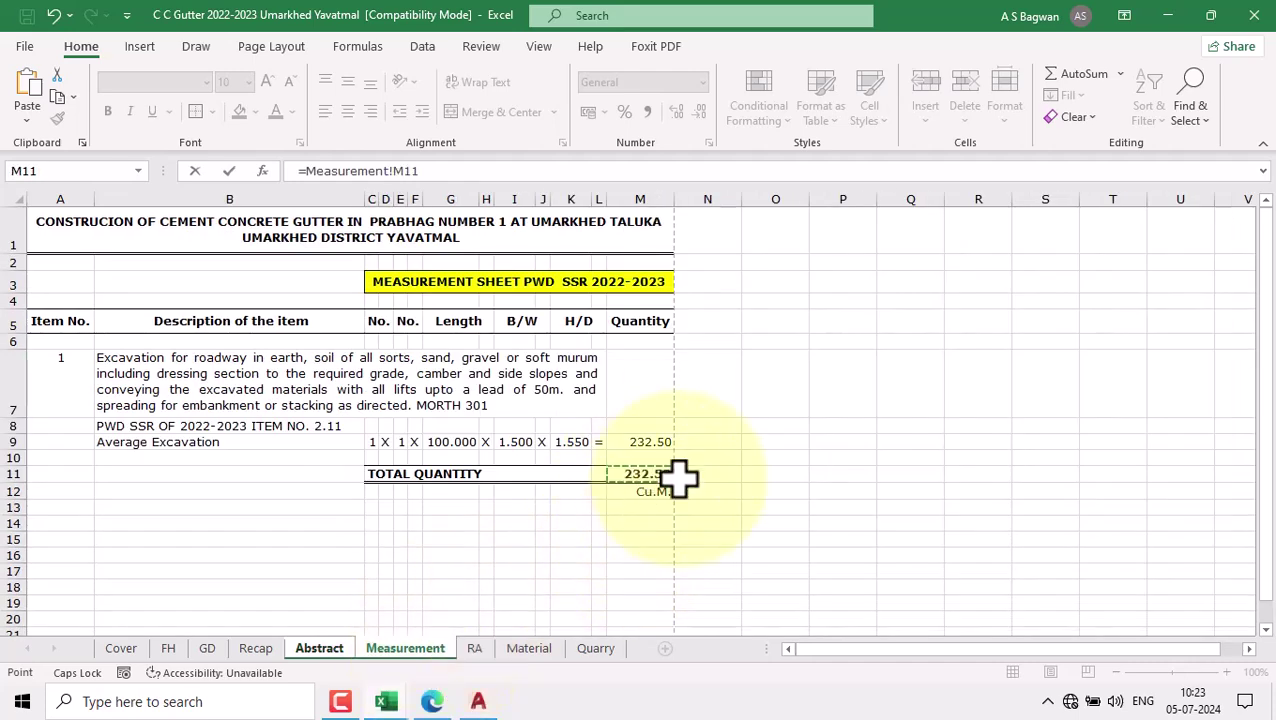
pyautogui.press('Return')
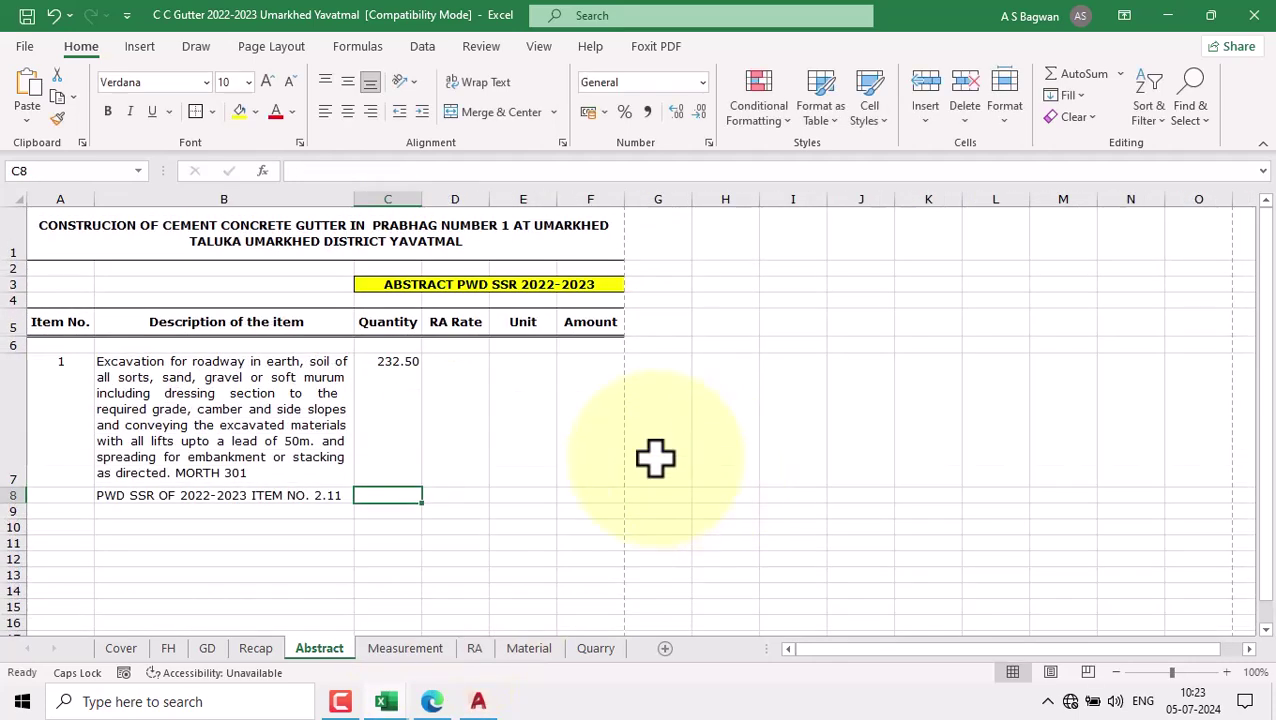
pyautogui.click(399, 390)
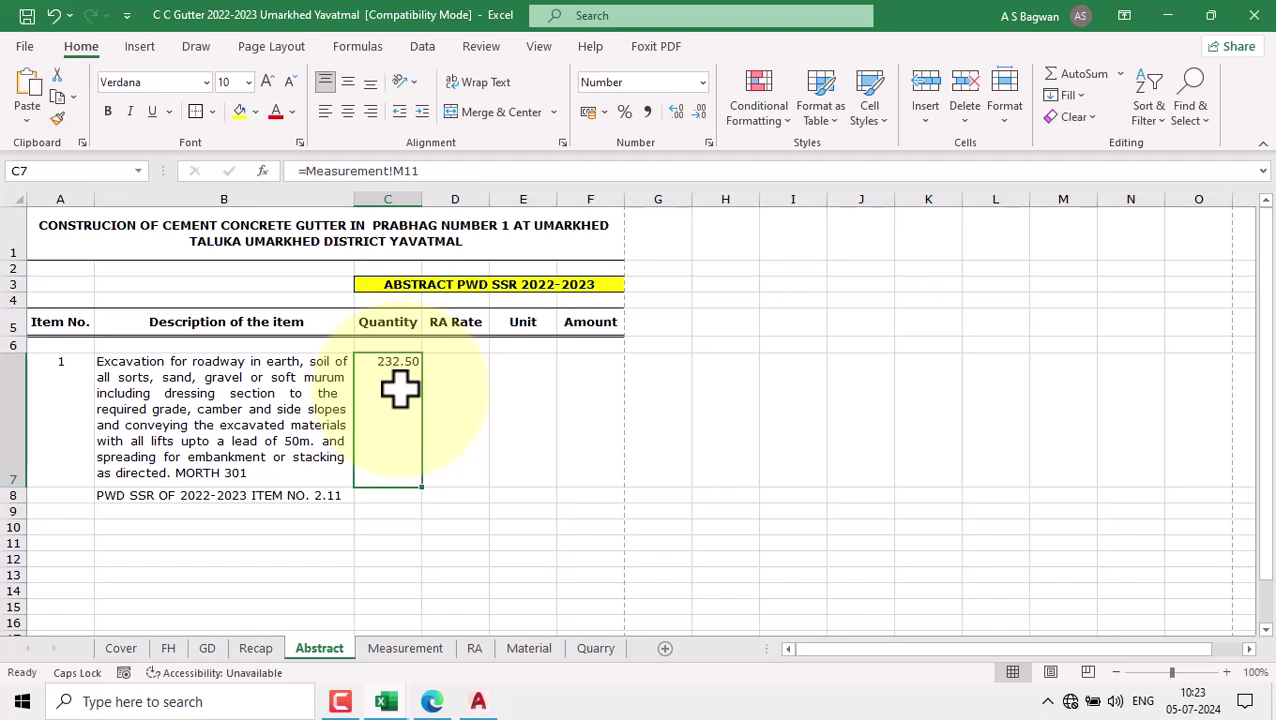
pyautogui.click(474, 385)
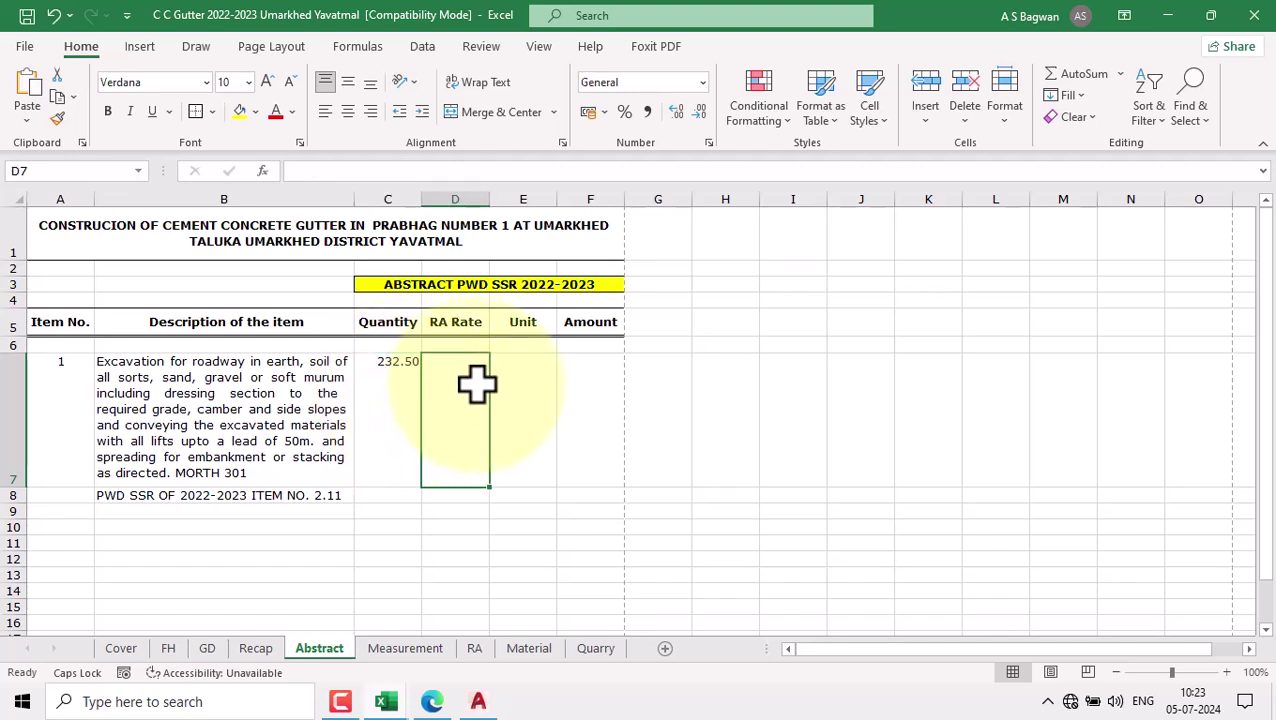
pyautogui.click(393, 390)
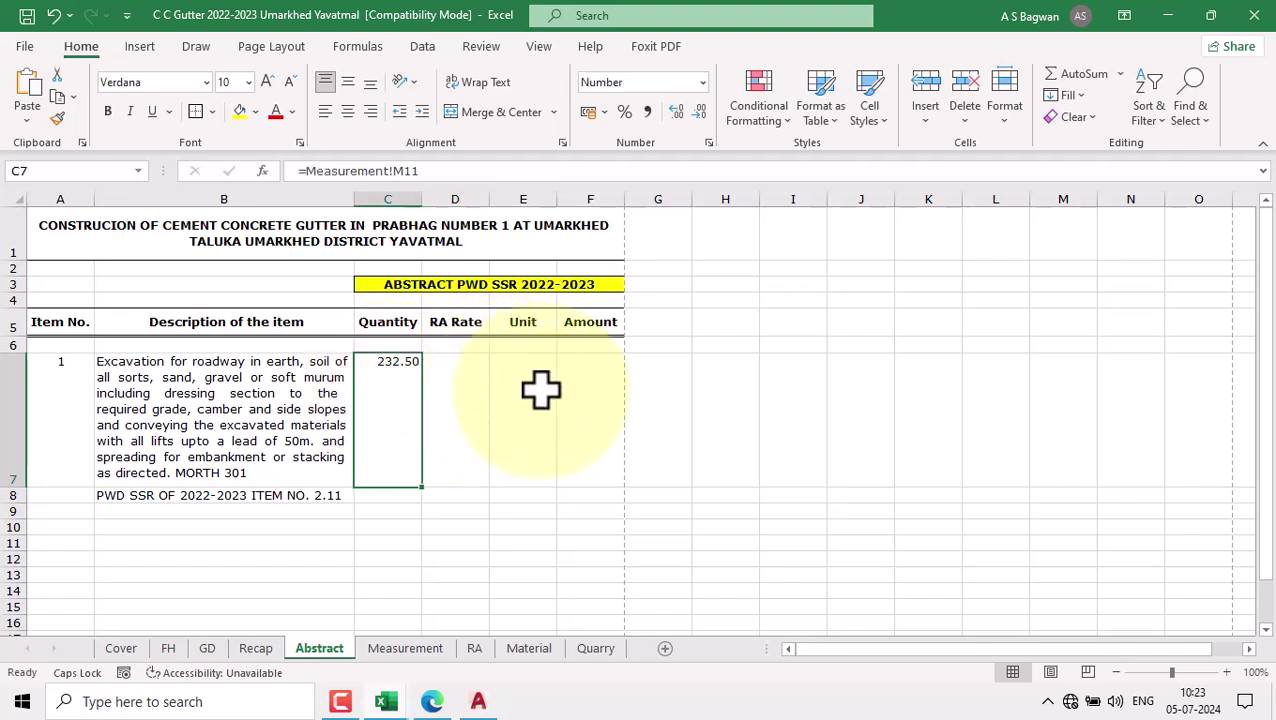
# Step: Link the unit in cell E7 to cell M12 of the Measurement sheet and align it right
pyautogui.click(535, 390)
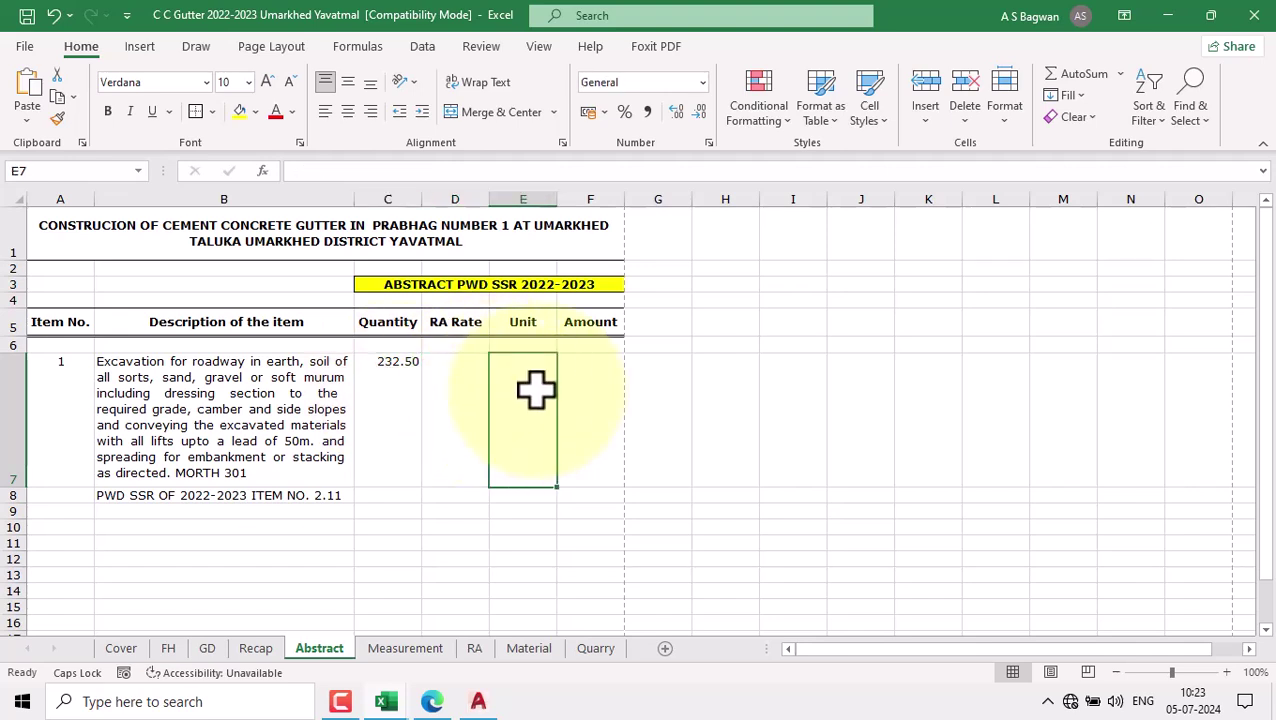
pyautogui.write('=')
pyautogui.click(436, 650)
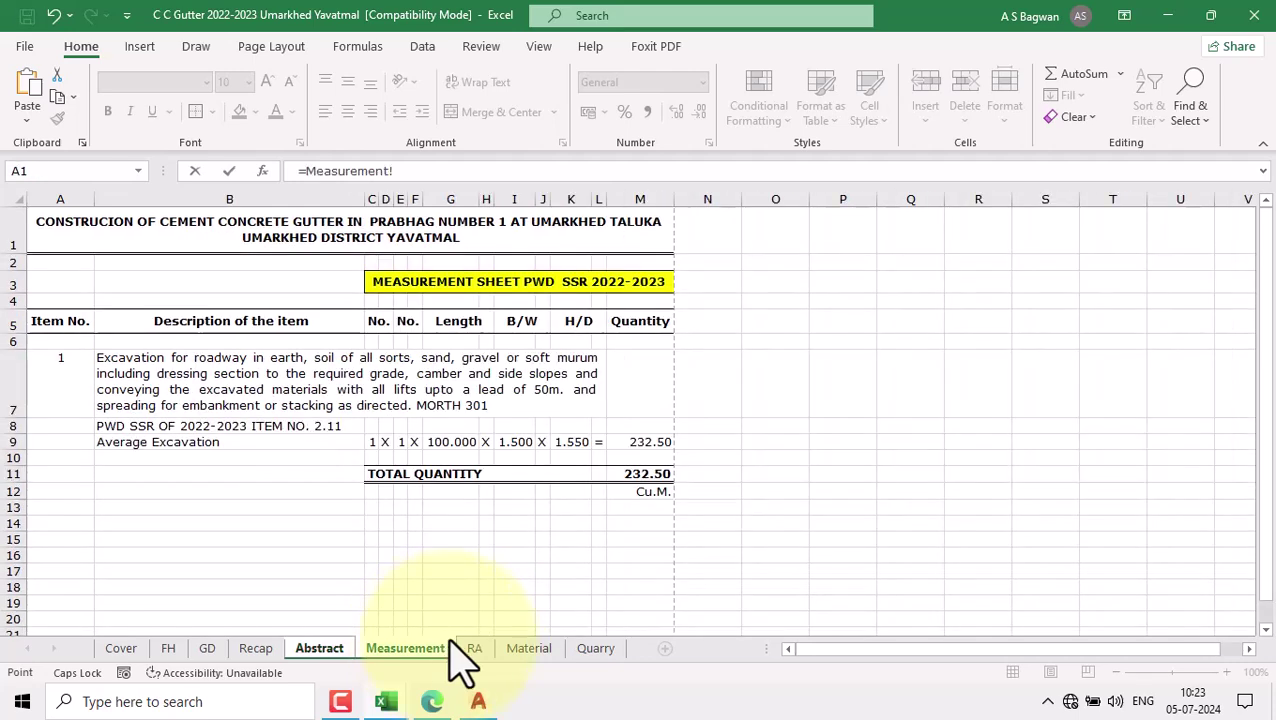
pyautogui.click(650, 493)
pyautogui.press('Return')
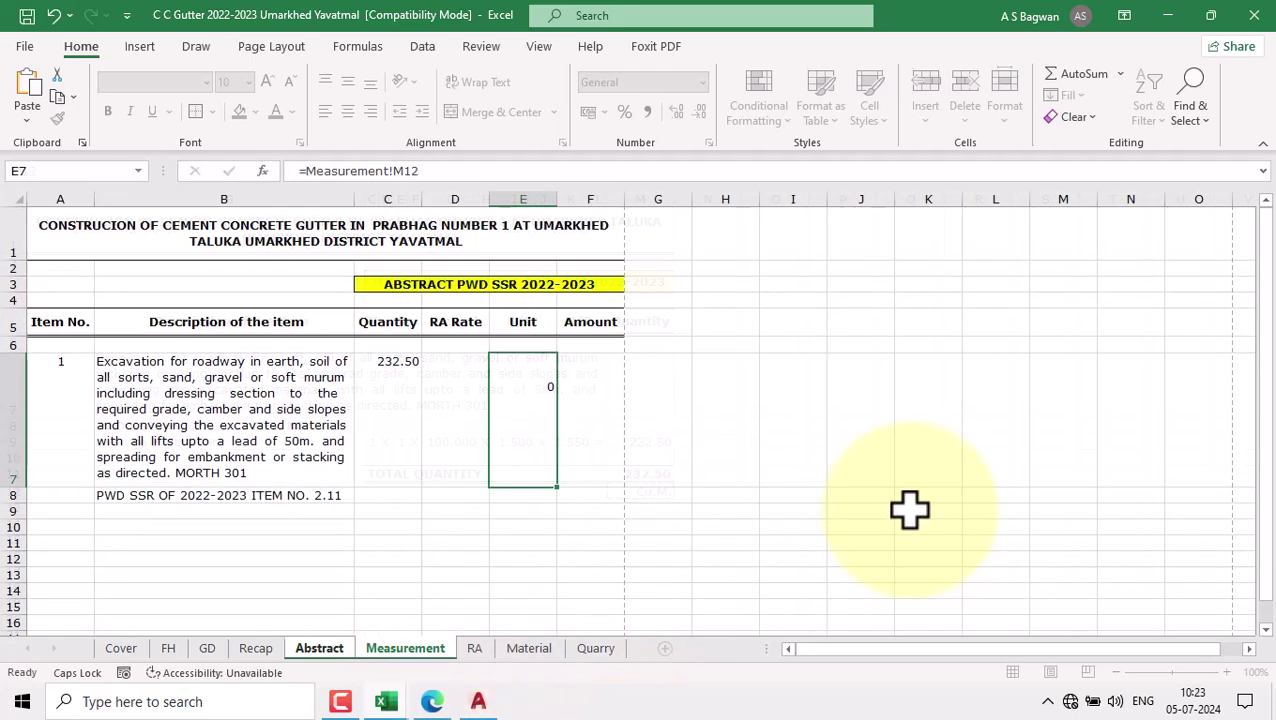
pyautogui.click(527, 385)
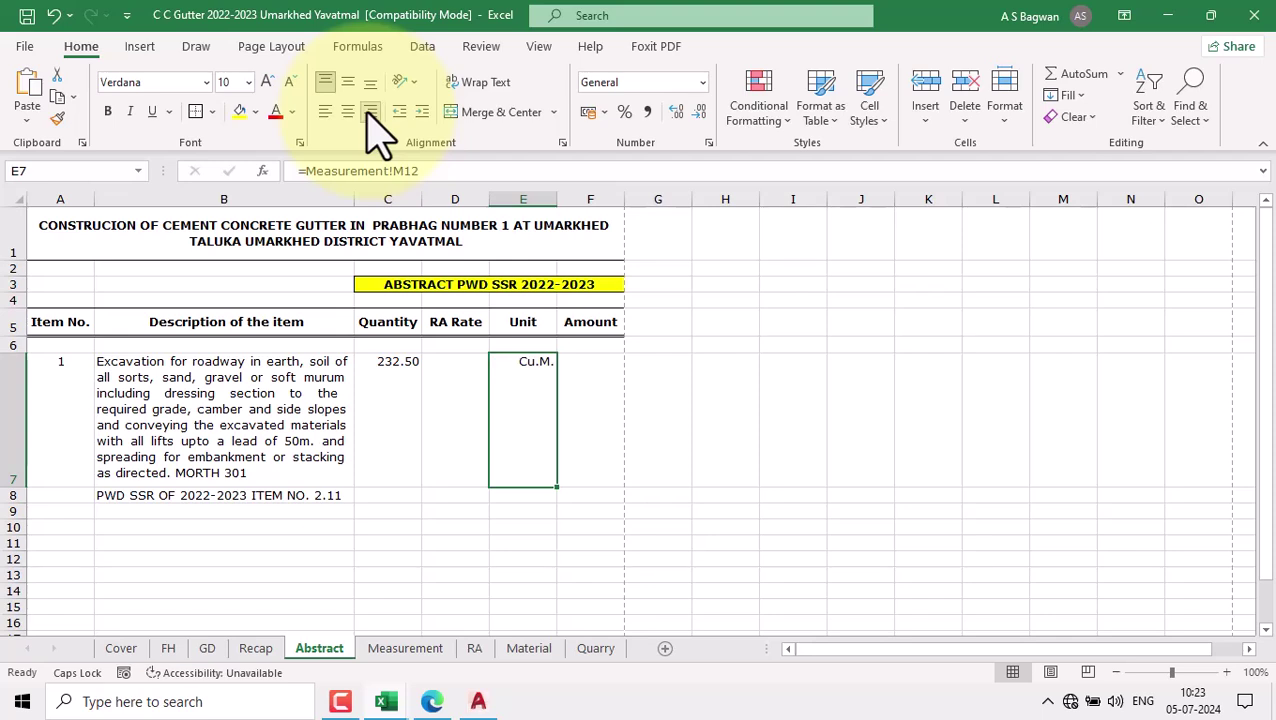
# Step: Link the RA rate in cell D7 to the total rate per unit in cell G29 of the RA sheet
pyautogui.click(464, 393)
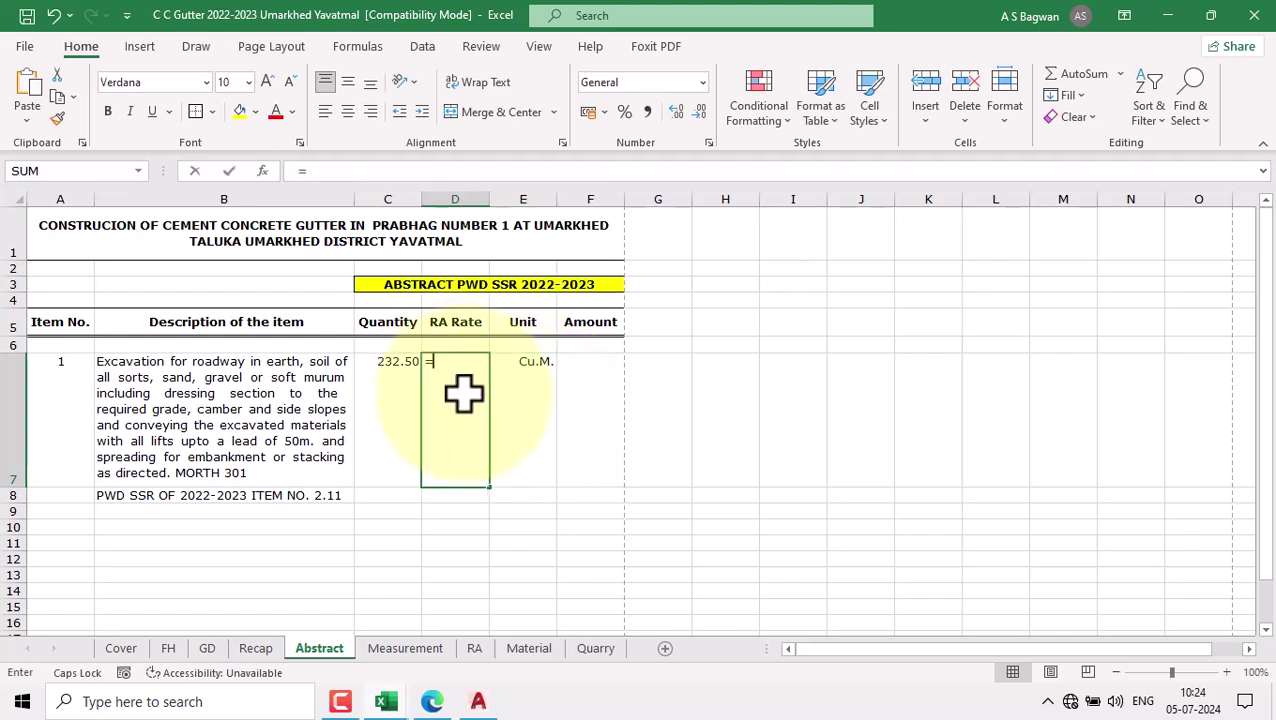
pyautogui.write('=')
pyautogui.click(474, 648)
pyautogui.click(654, 556)
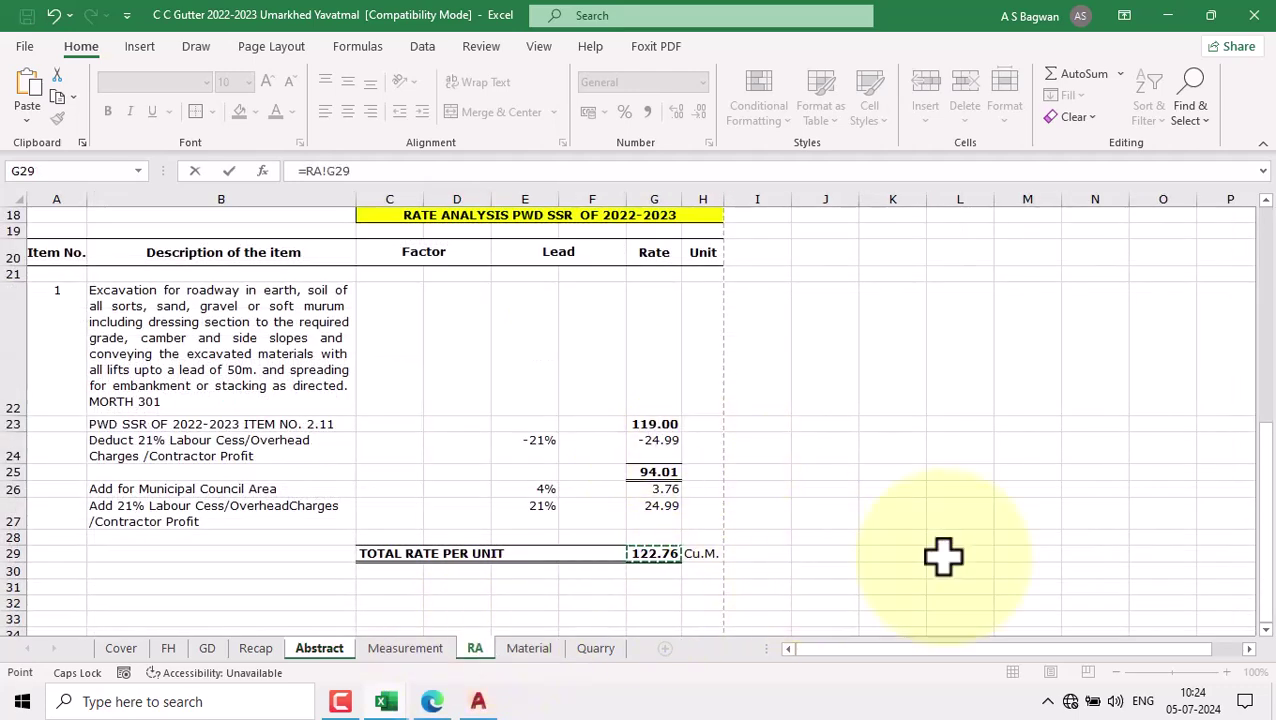
pyautogui.press('Return')
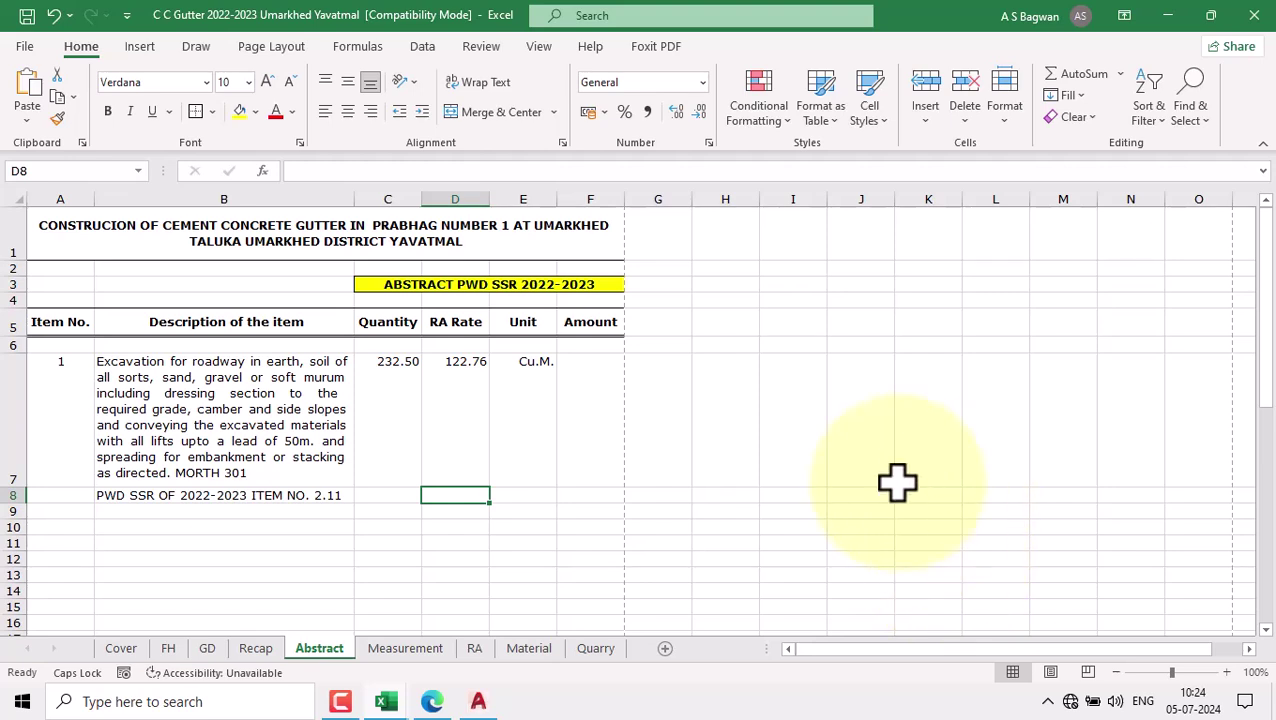
# Step: Insert a new sheet column between the Quantity and RA Rate columns
pyautogui.click(379, 399)
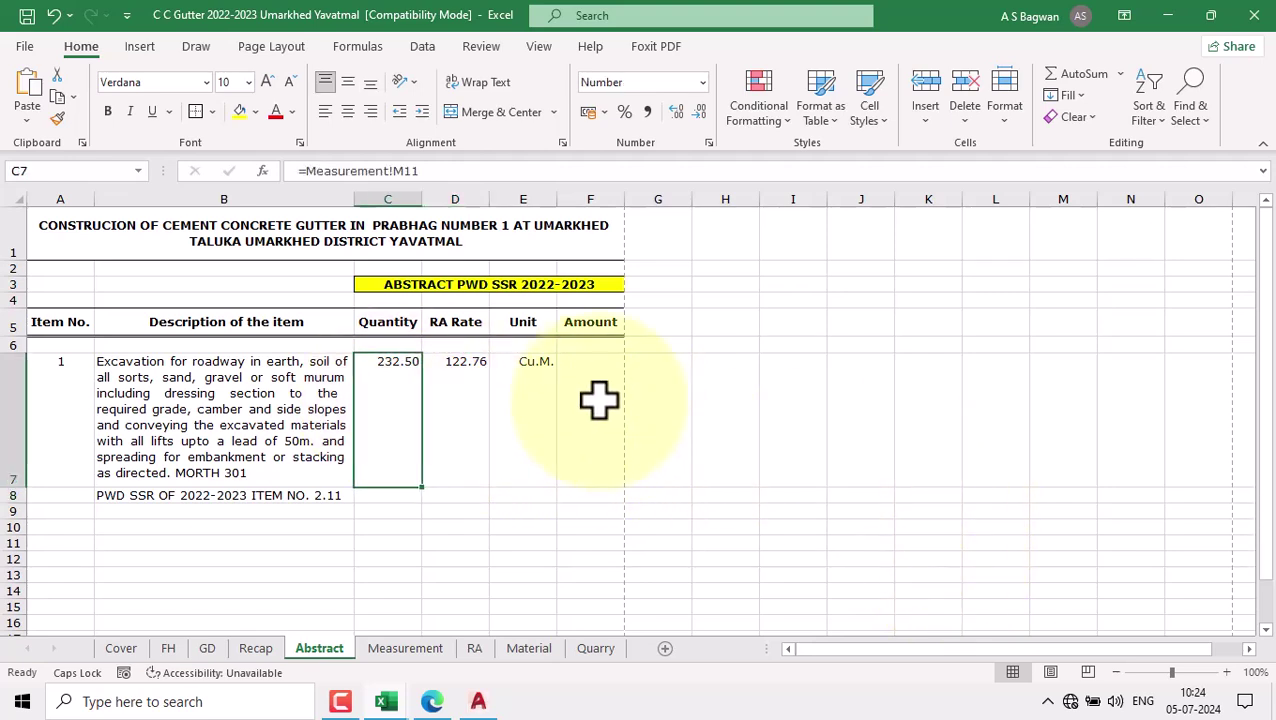
pyautogui.click(465, 397)
pyautogui.click(575, 420)
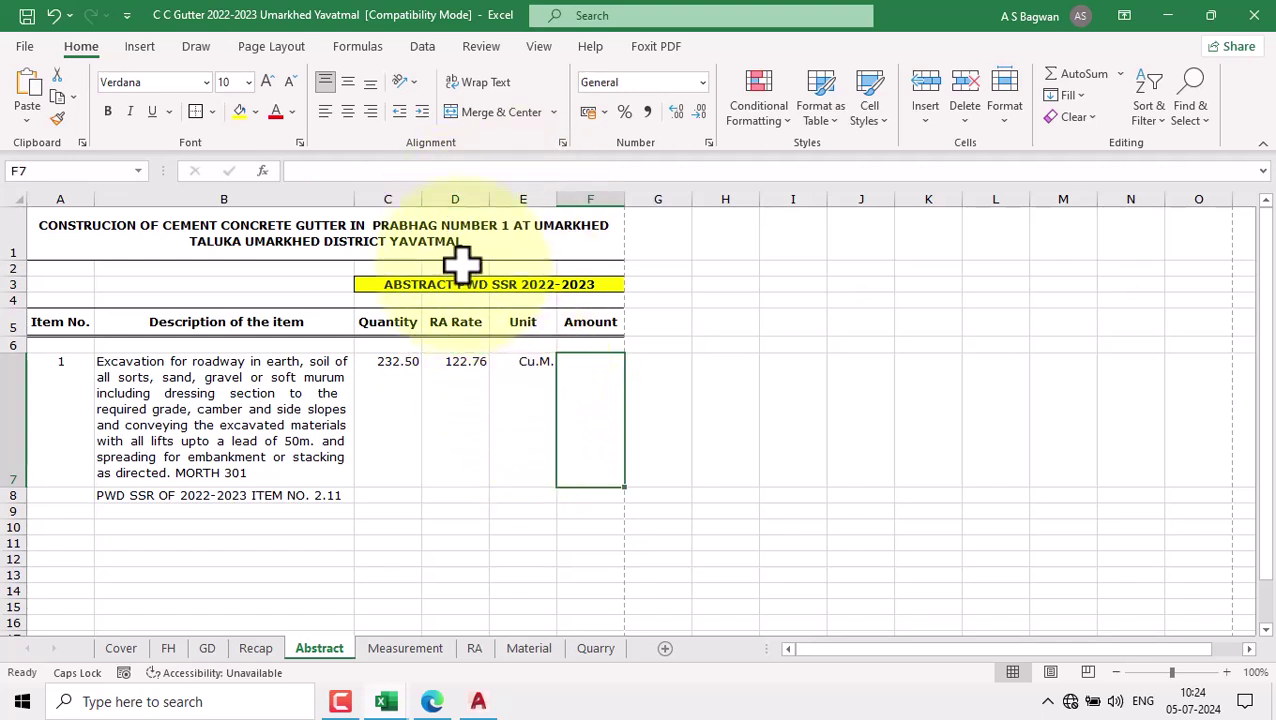
pyautogui.click(462, 197)
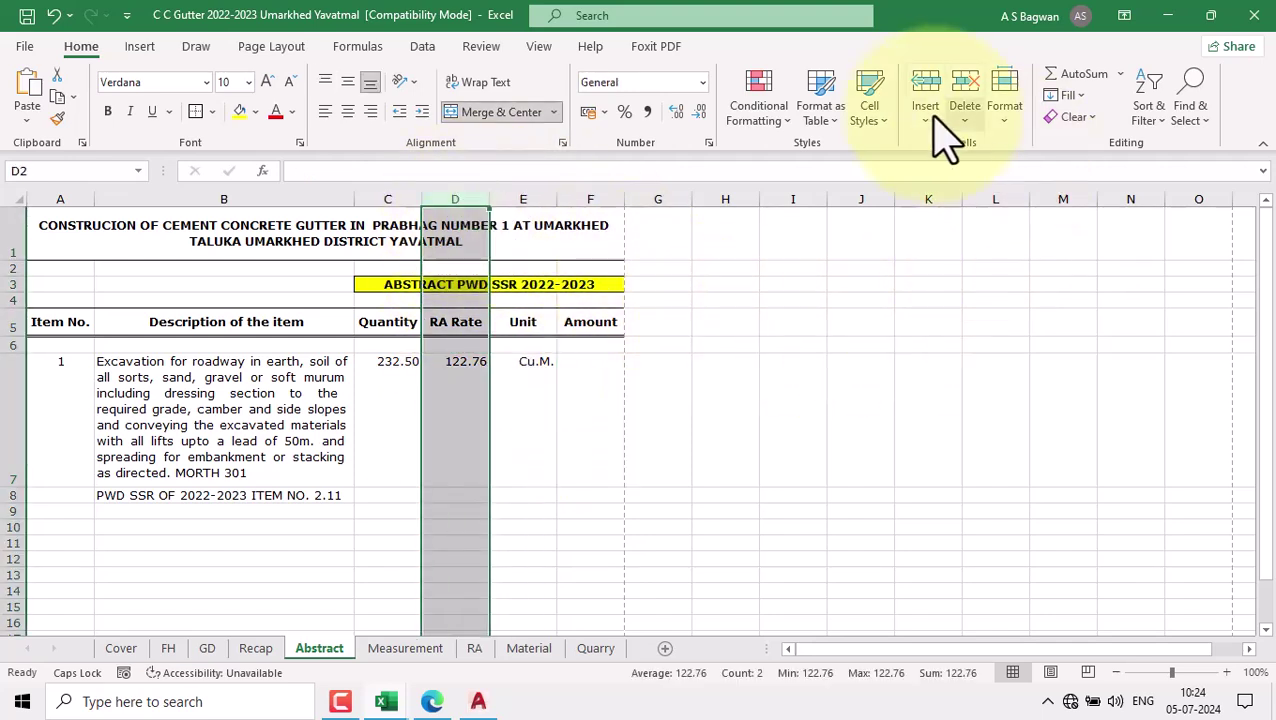
pyautogui.click(926, 122)
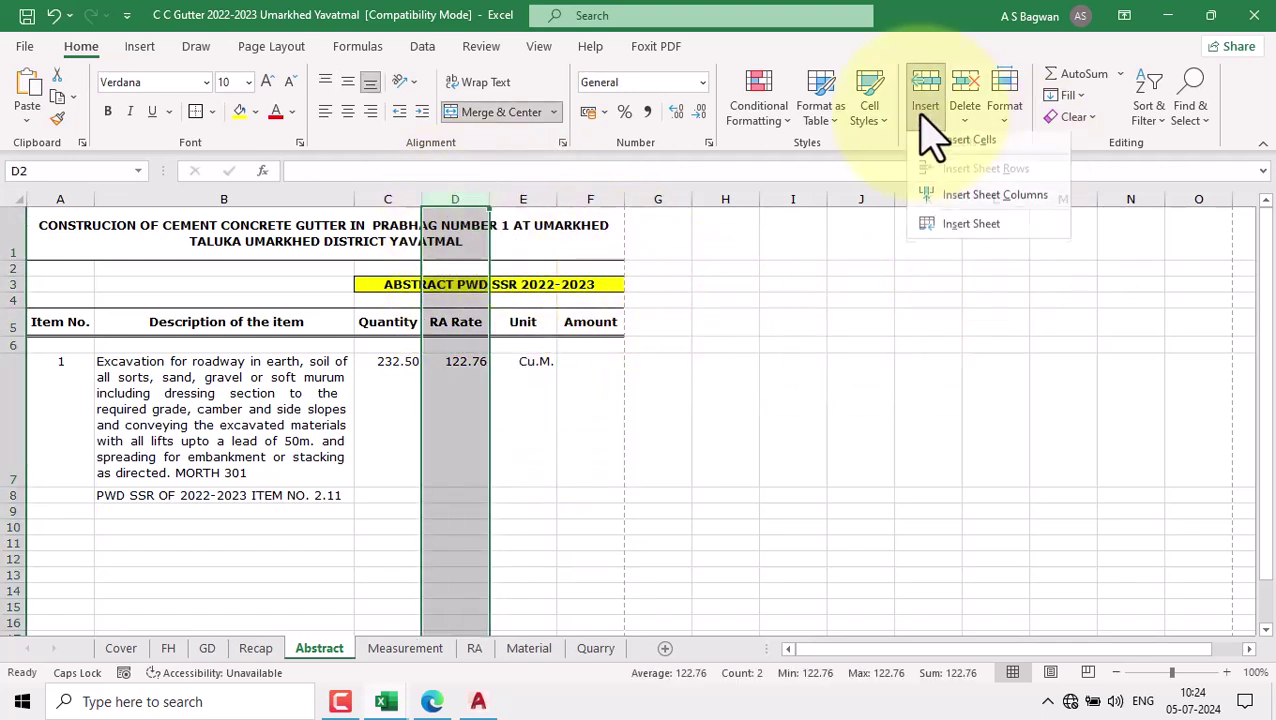
pyautogui.click(980, 204)
# Step: Enter X as the multiplication sign in cell D7 and autofit the width of column D
pyautogui.click(445, 385)
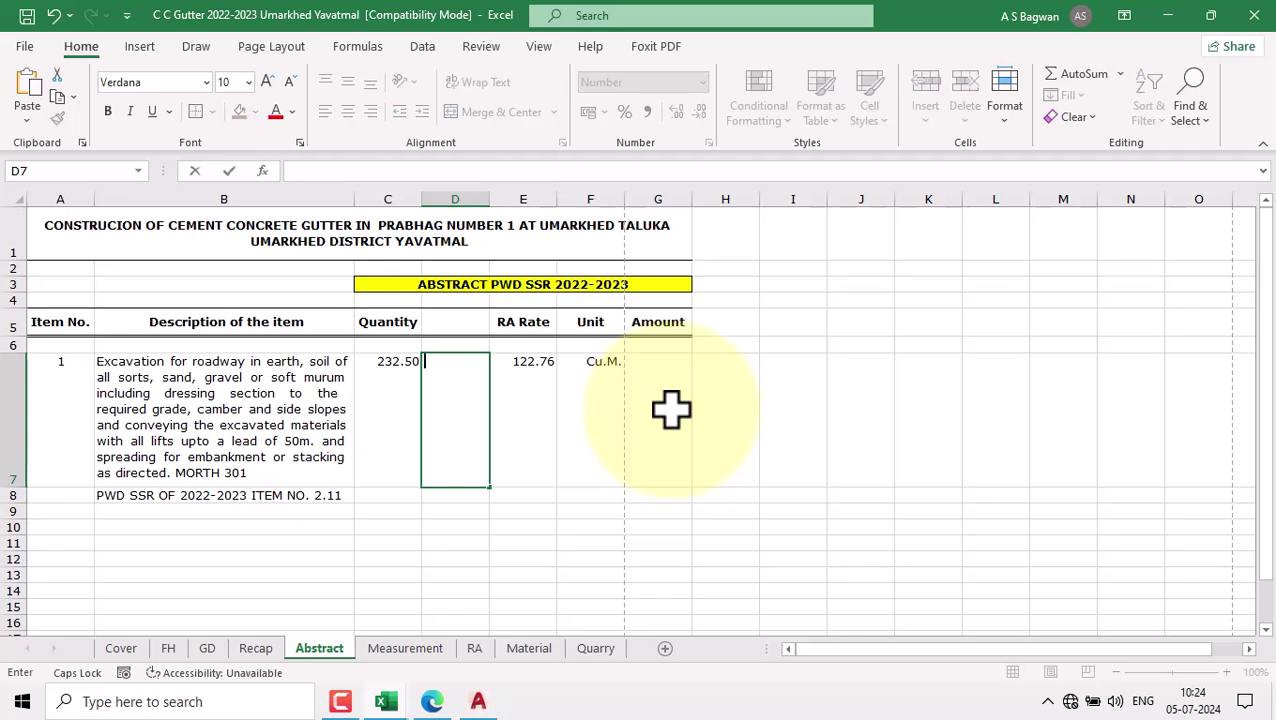
pyautogui.press('capslock')
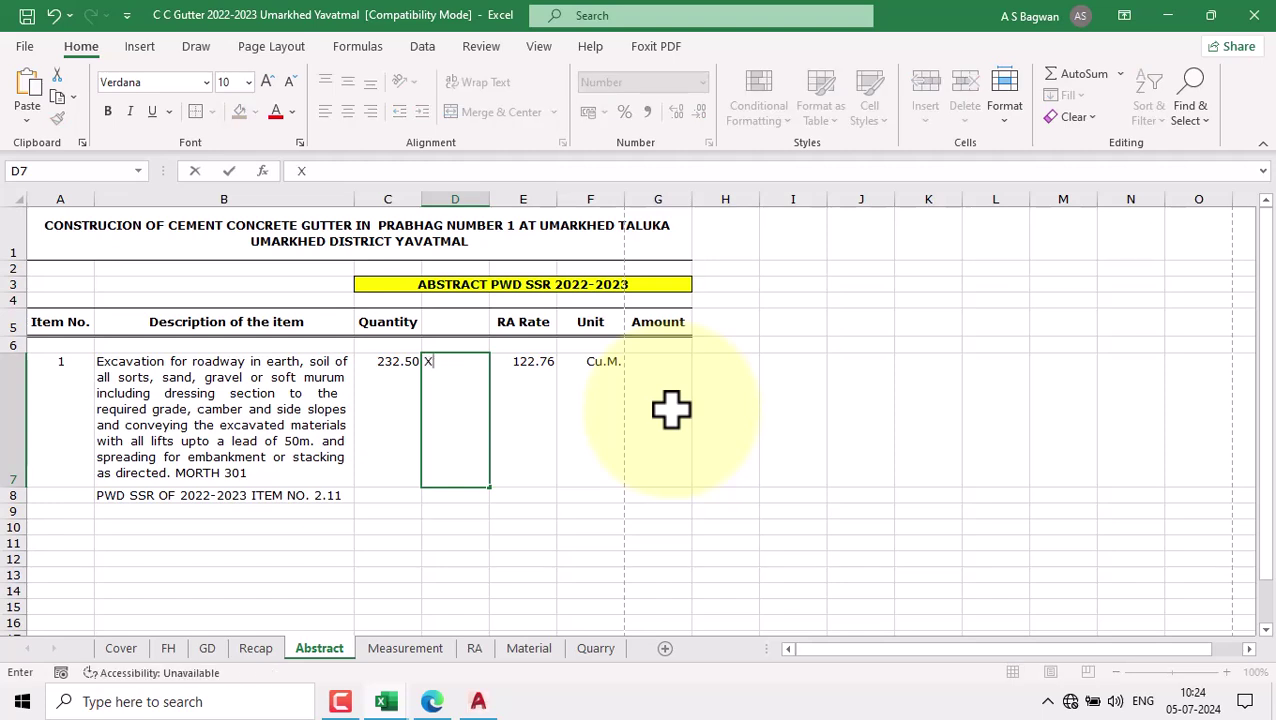
pyautogui.doubleClick(489, 205)
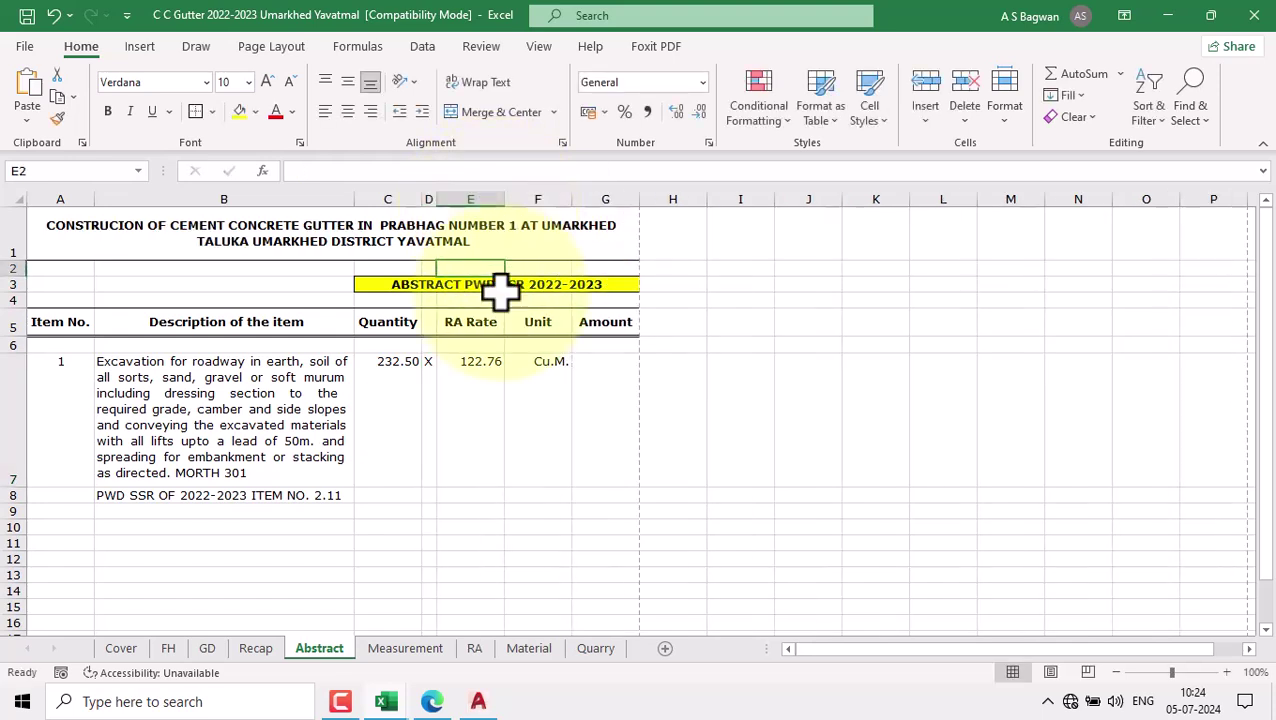
pyautogui.click(429, 368)
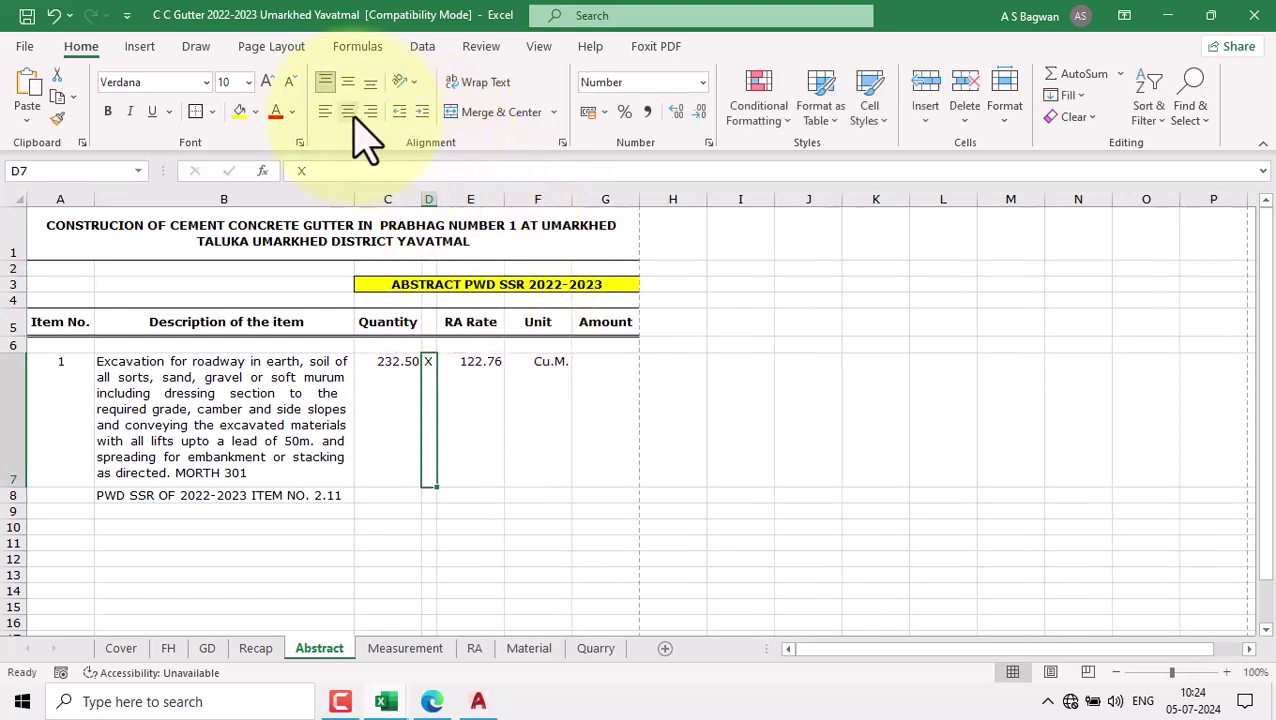
pyautogui.click(490, 391)
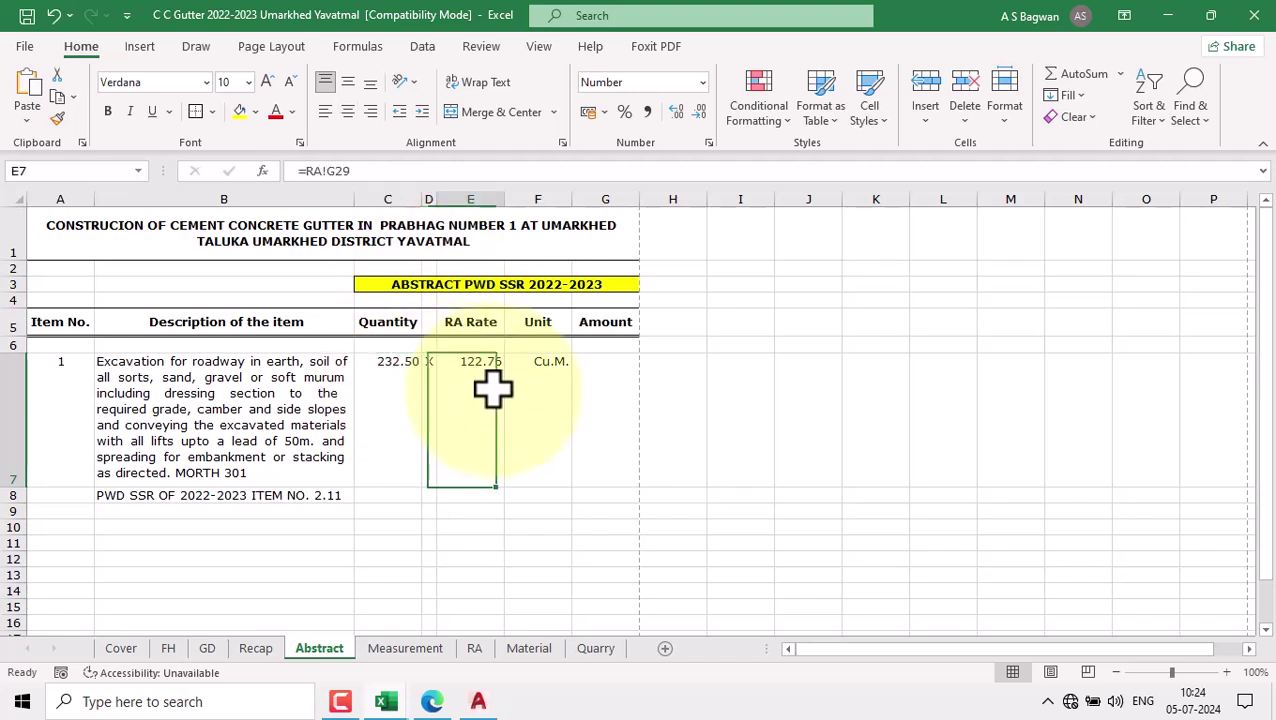
pyautogui.click(540, 400)
# Step: Calculate the amount in cell G7 as quantity times rate with the formula =C7*E7
pyautogui.click(601, 394)
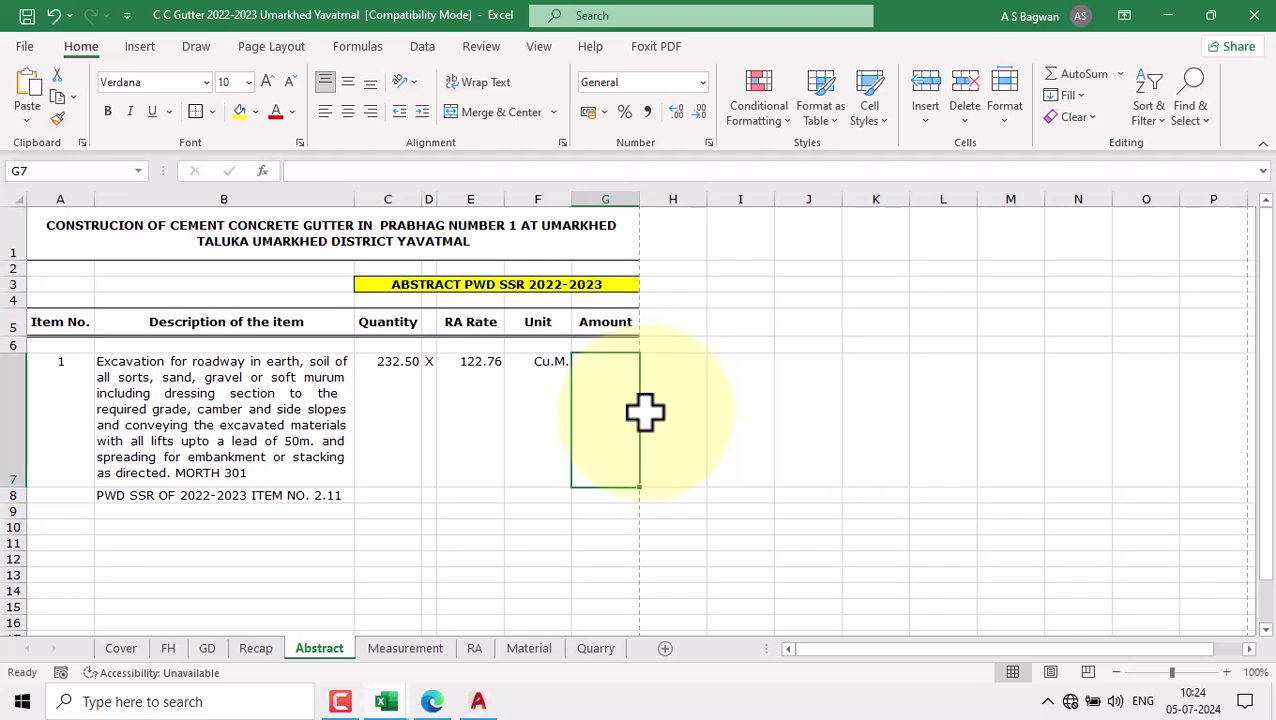
pyautogui.write('=')
pyautogui.click(397, 402)
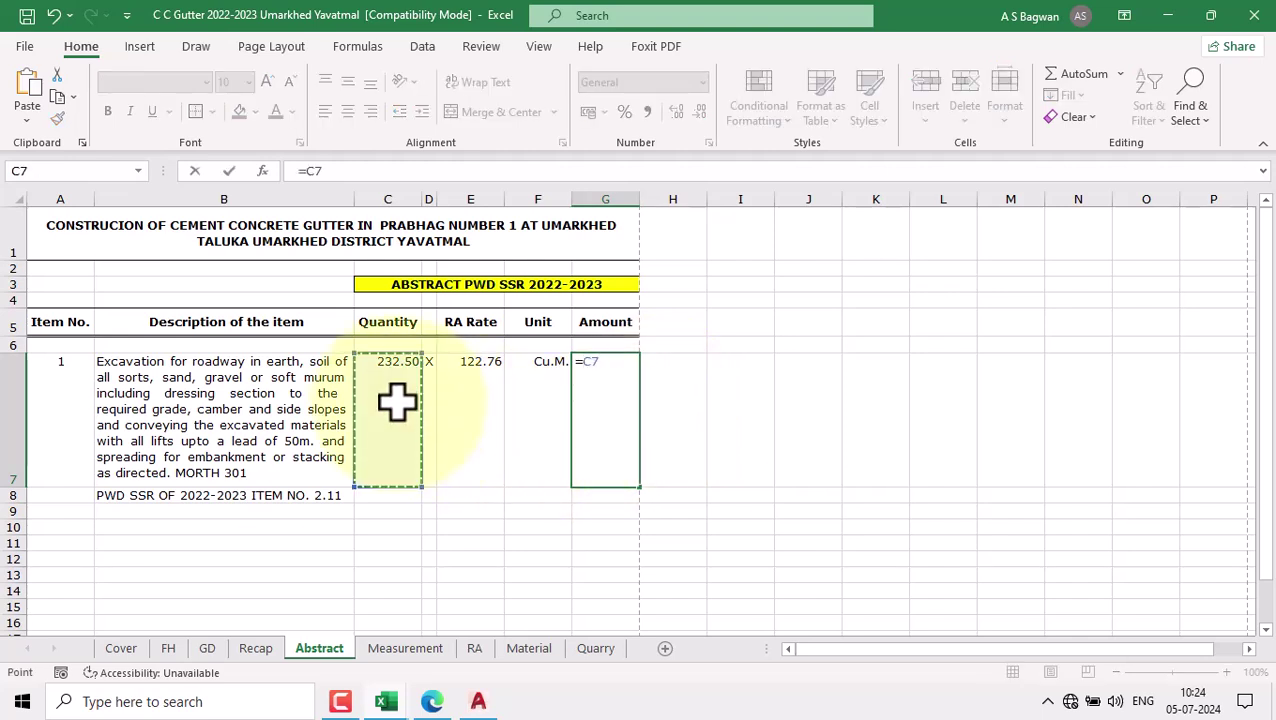
pyautogui.write('*')
pyautogui.click(538, 396)
pyautogui.click(470, 413)
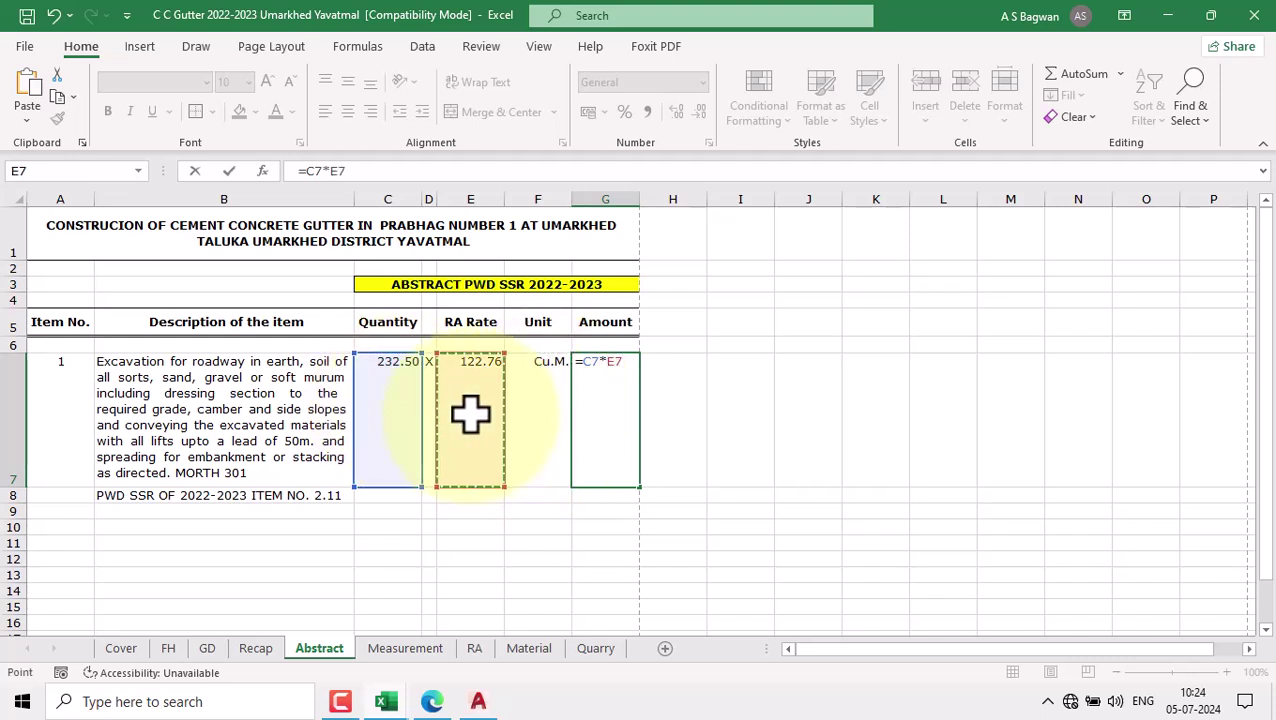
pyautogui.press('Return')
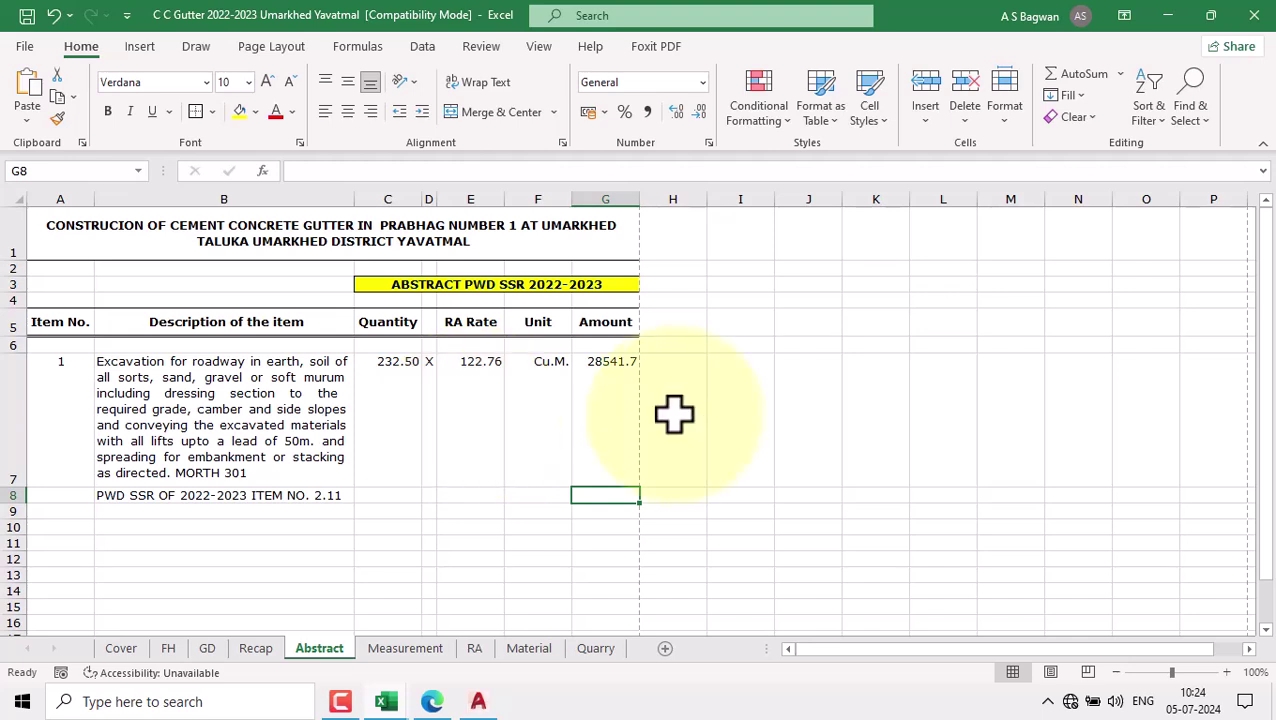
# Step: Show the amount in G7 with two decimals and change its formula to =ROUND(C7*E7,2)
pyautogui.click(615, 402)
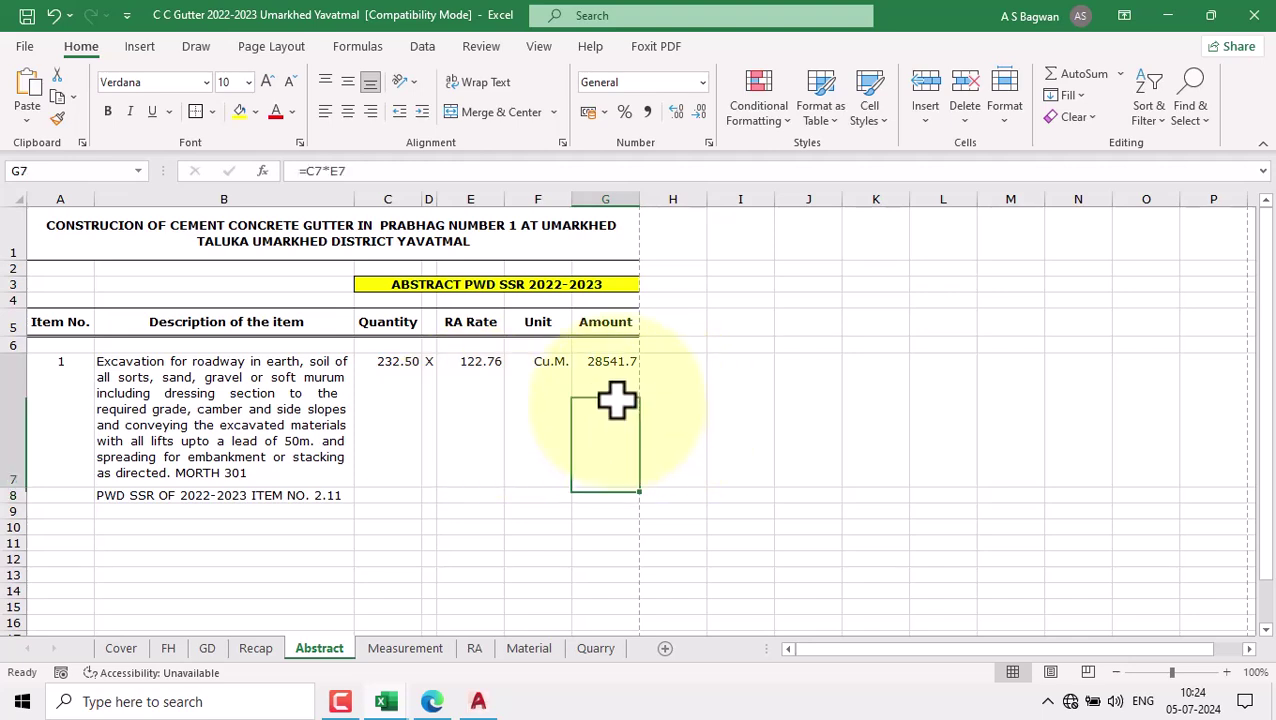
pyautogui.click(677, 113)
pyautogui.doubleClick(616, 388)
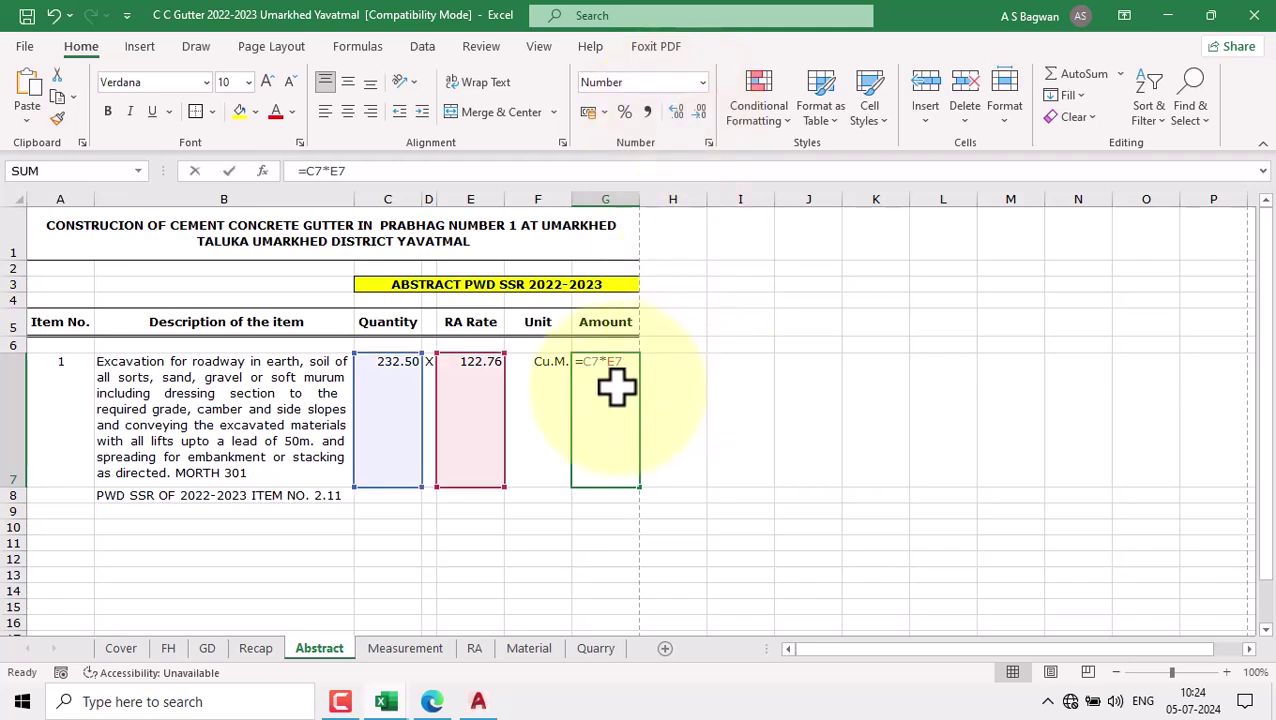
pyautogui.click(581, 362)
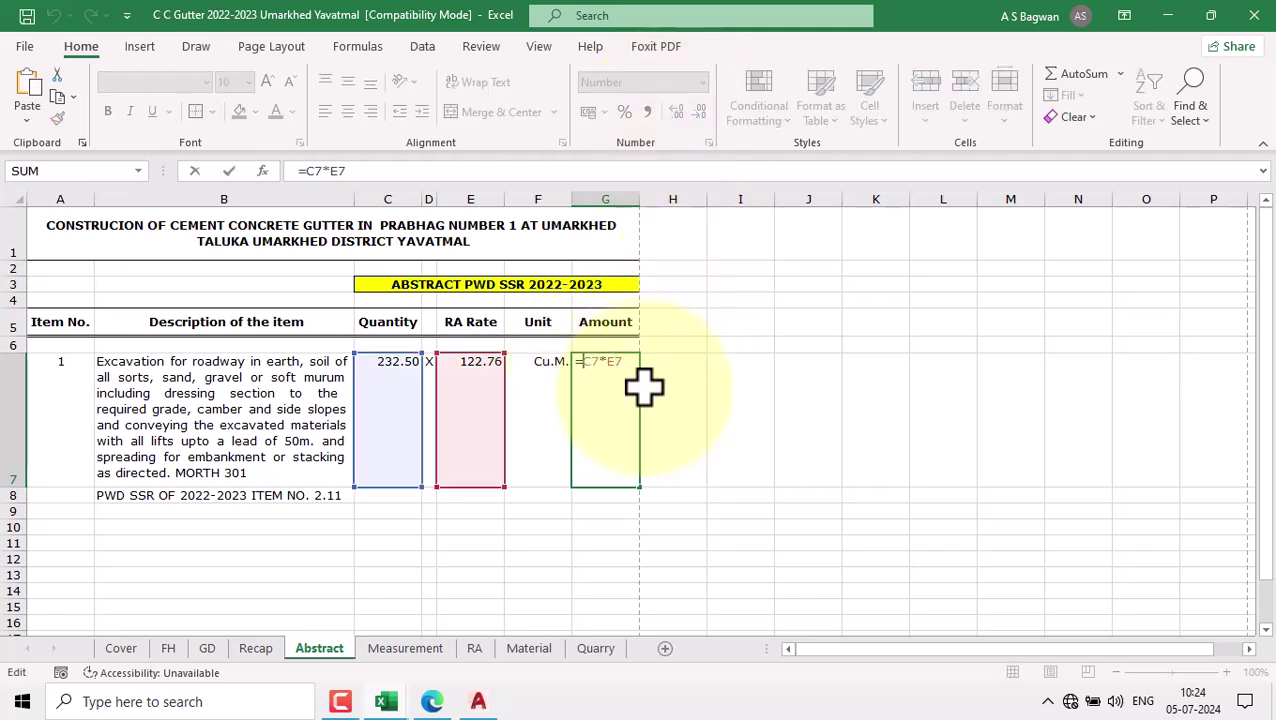
pyautogui.write('rou')
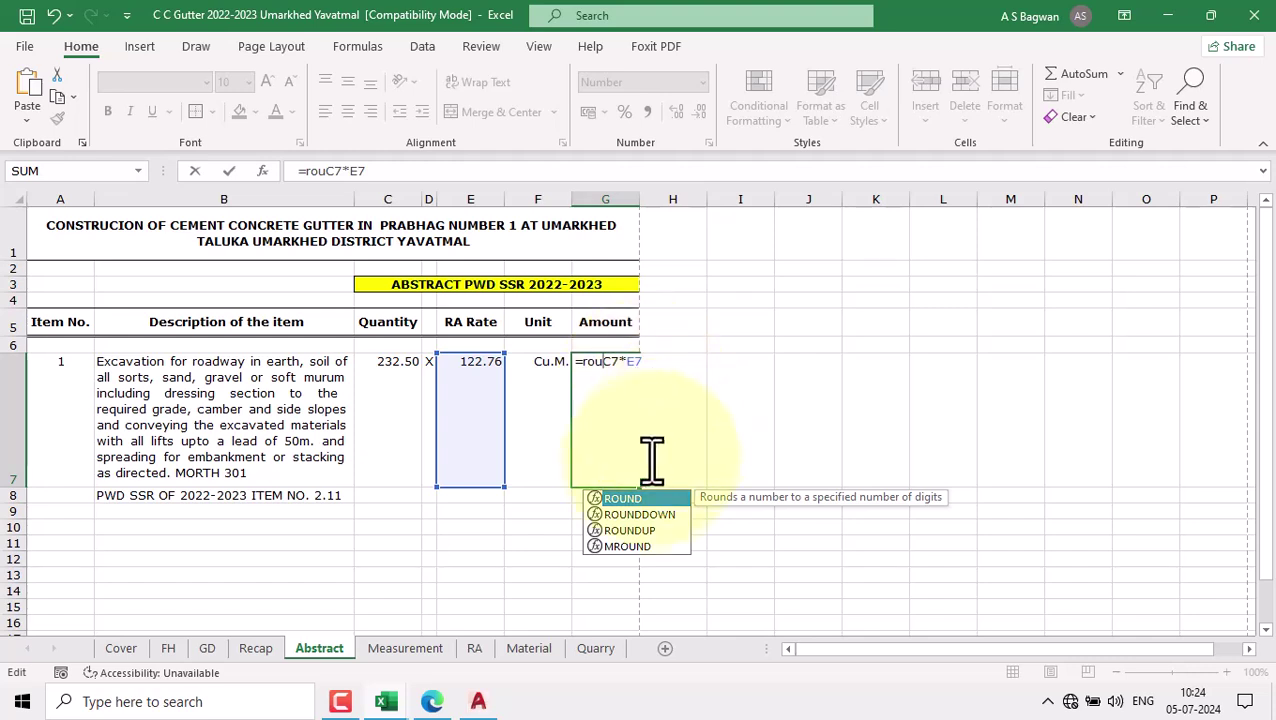
pyautogui.doubleClick(628, 499)
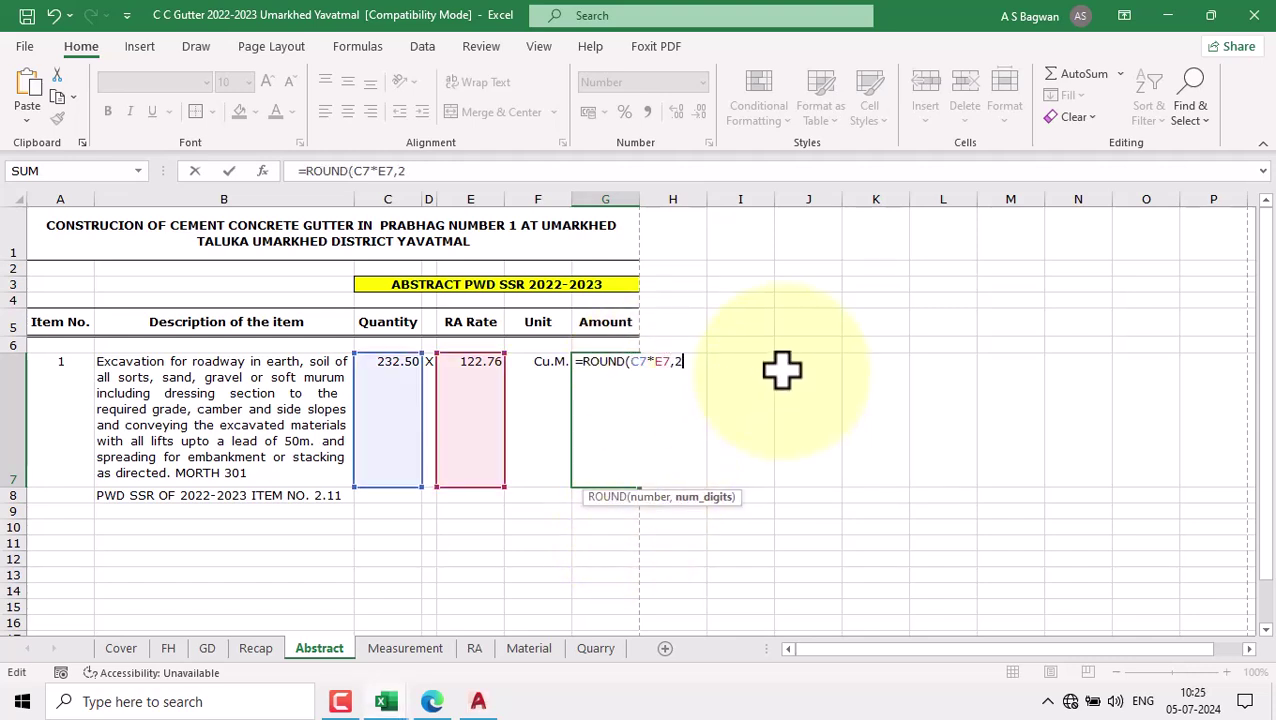
pyautogui.write(',2)')
pyautogui.press('Return')
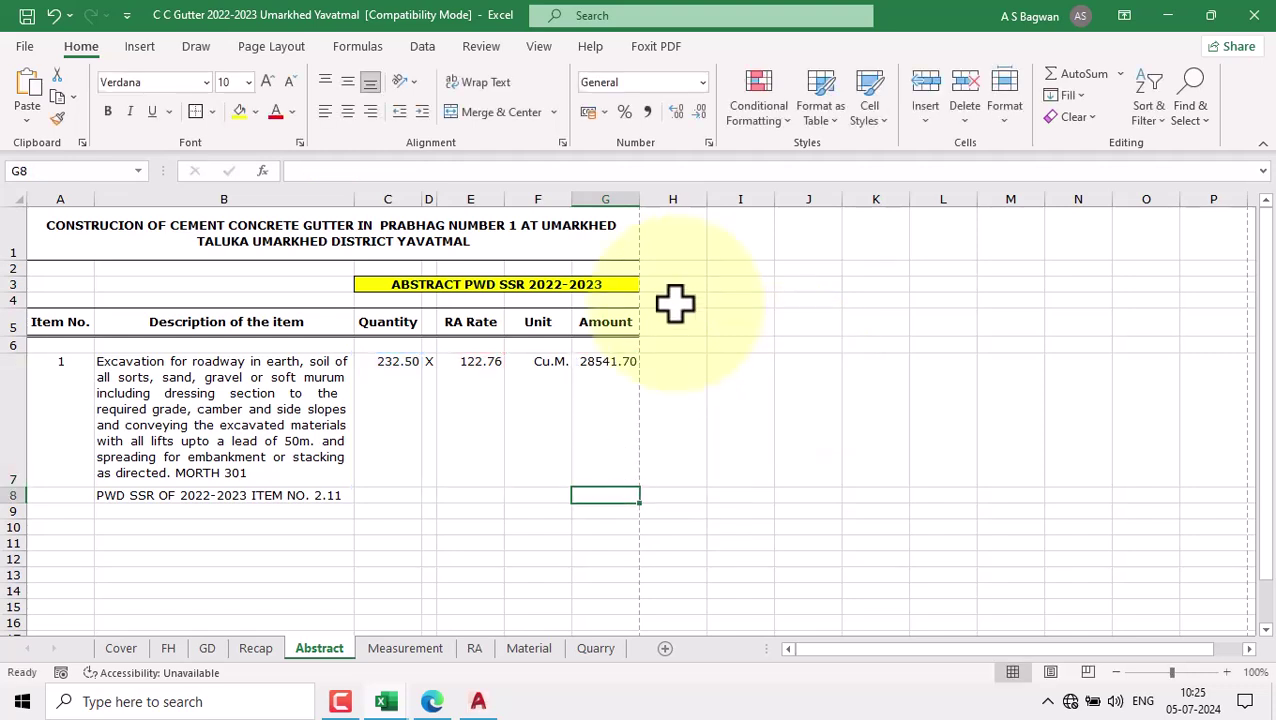
# Step: Change the amount formula in G7 to =ROUND(C7*E7,0) to try rounding to whole numbers
pyautogui.click(587, 408)
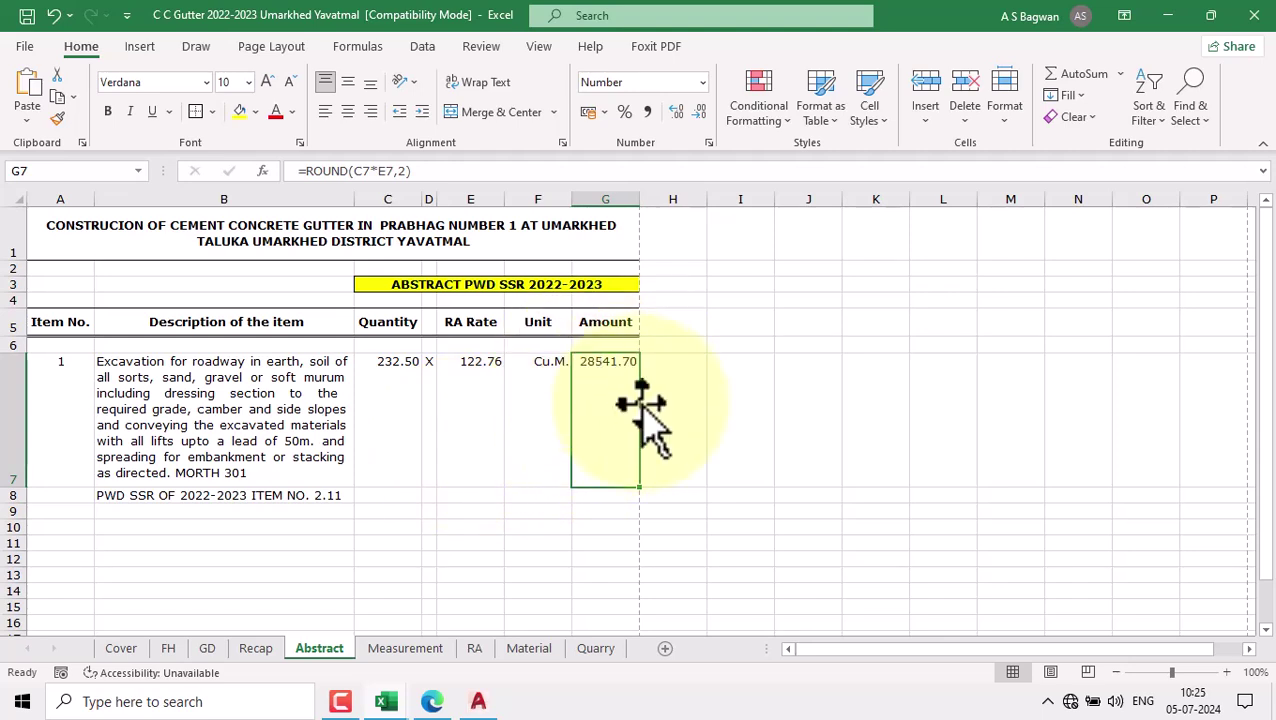
pyautogui.doubleClick(624, 405)
pyautogui.click(683, 362)
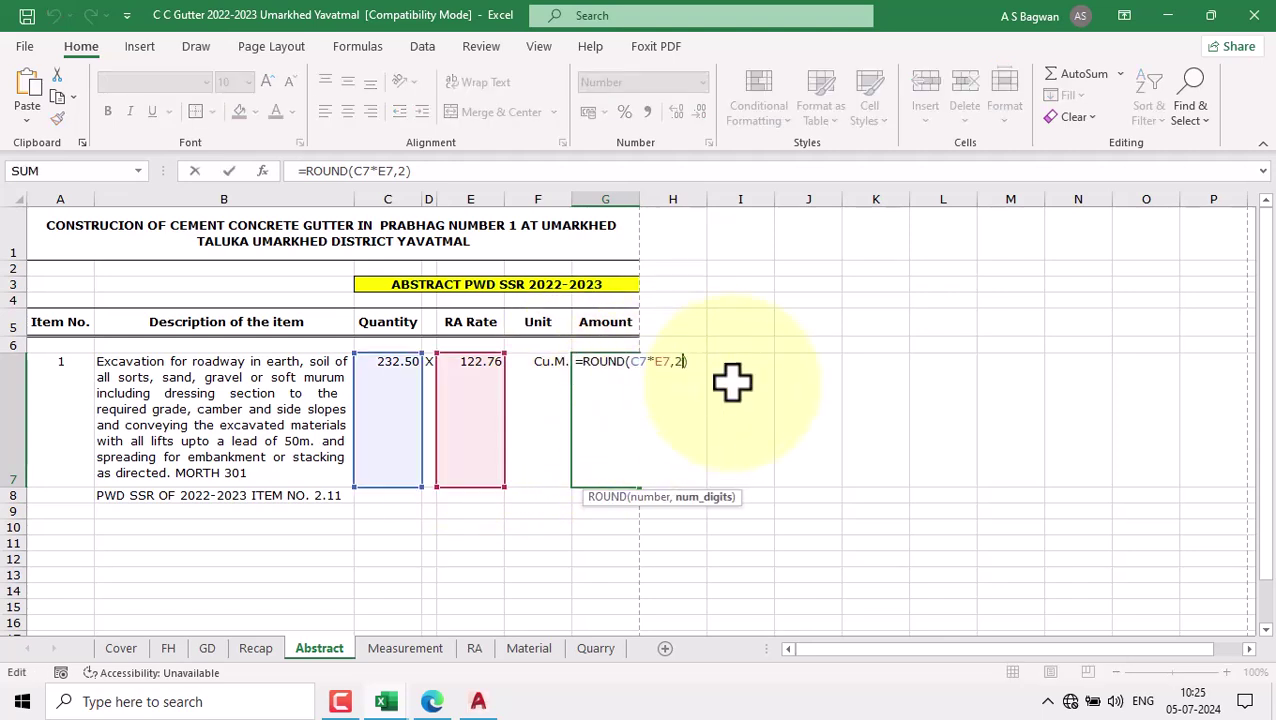
pyautogui.press('Return')
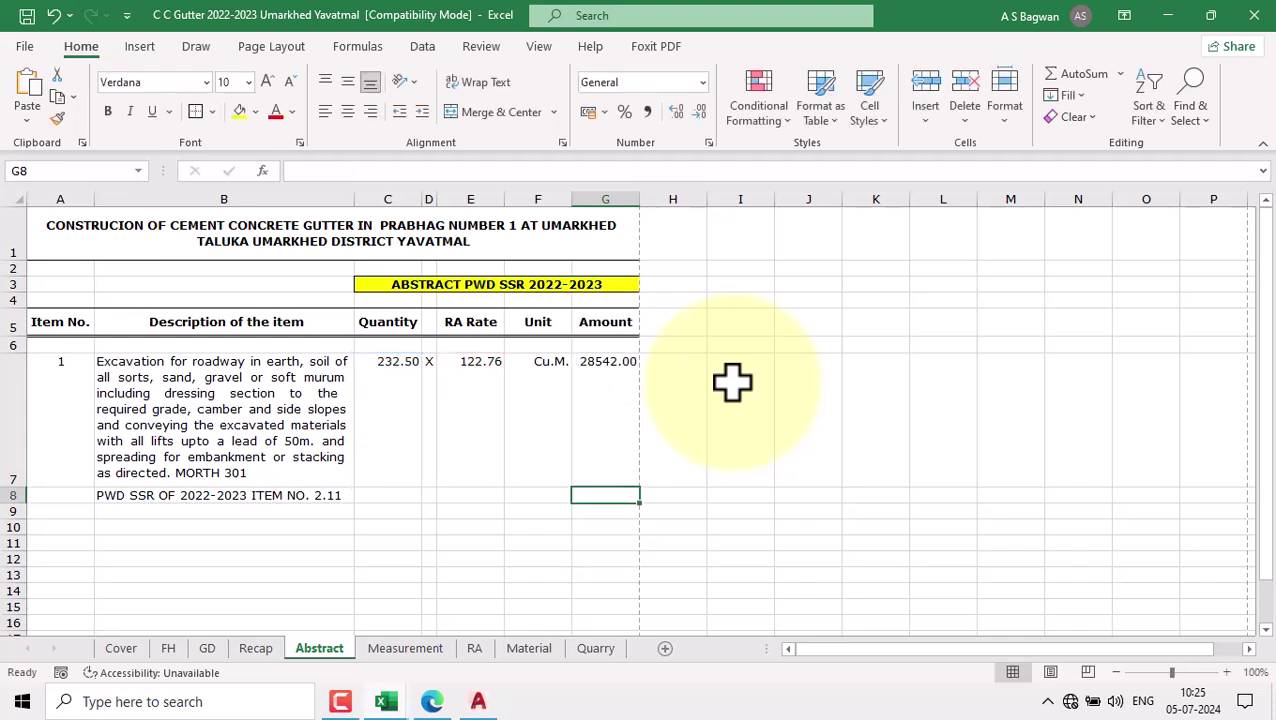
# Step: Set the number of digits in the G7 amount formula back to 2
pyautogui.click(601, 400)
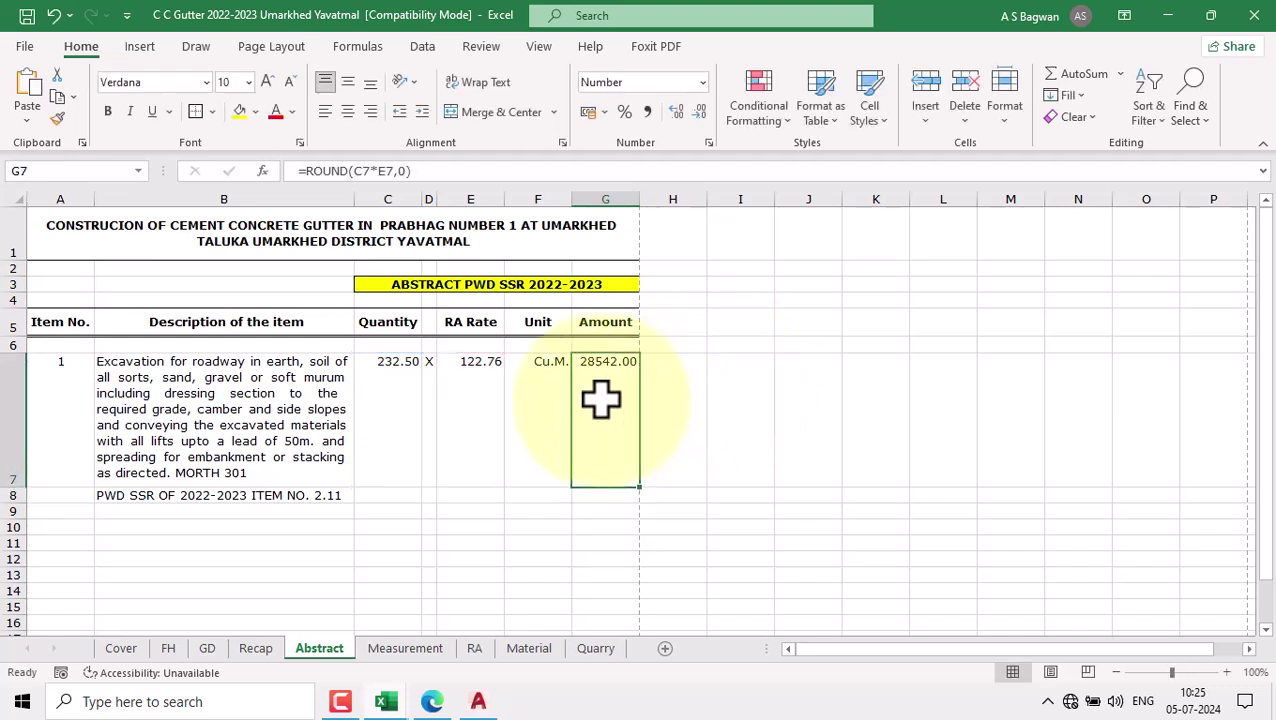
pyautogui.doubleClick(601, 400)
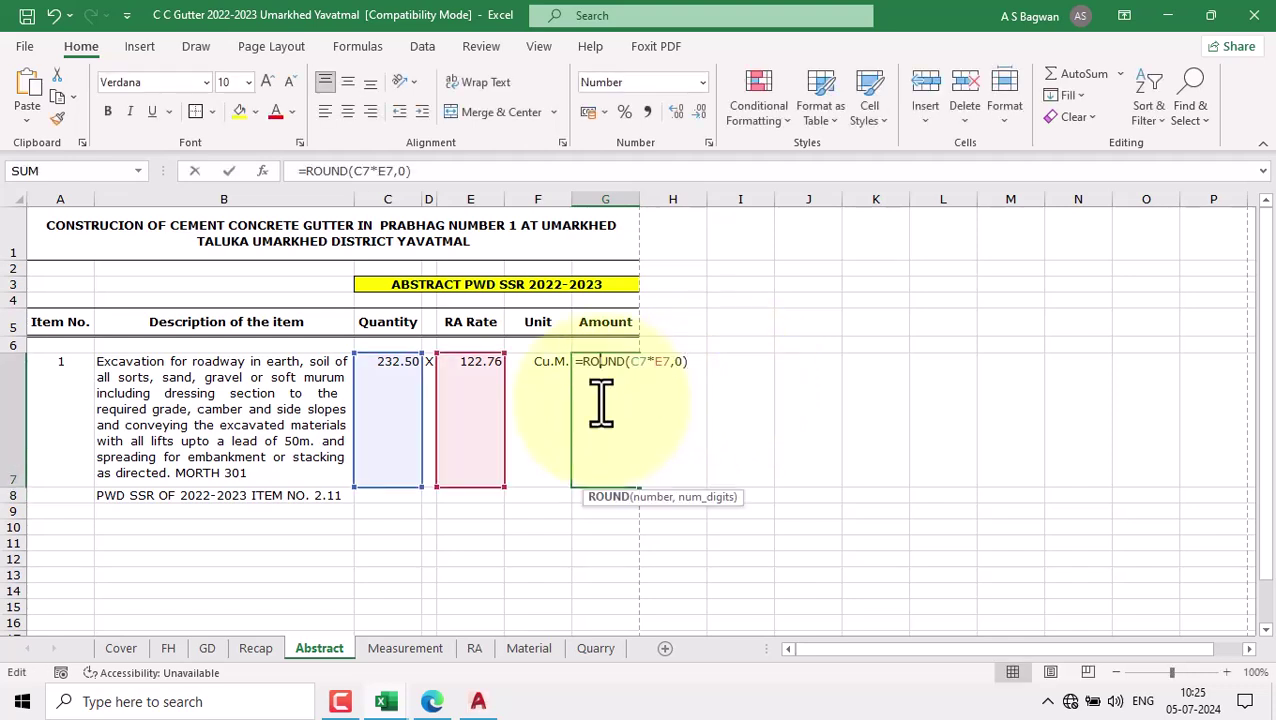
pyautogui.click(683, 362)
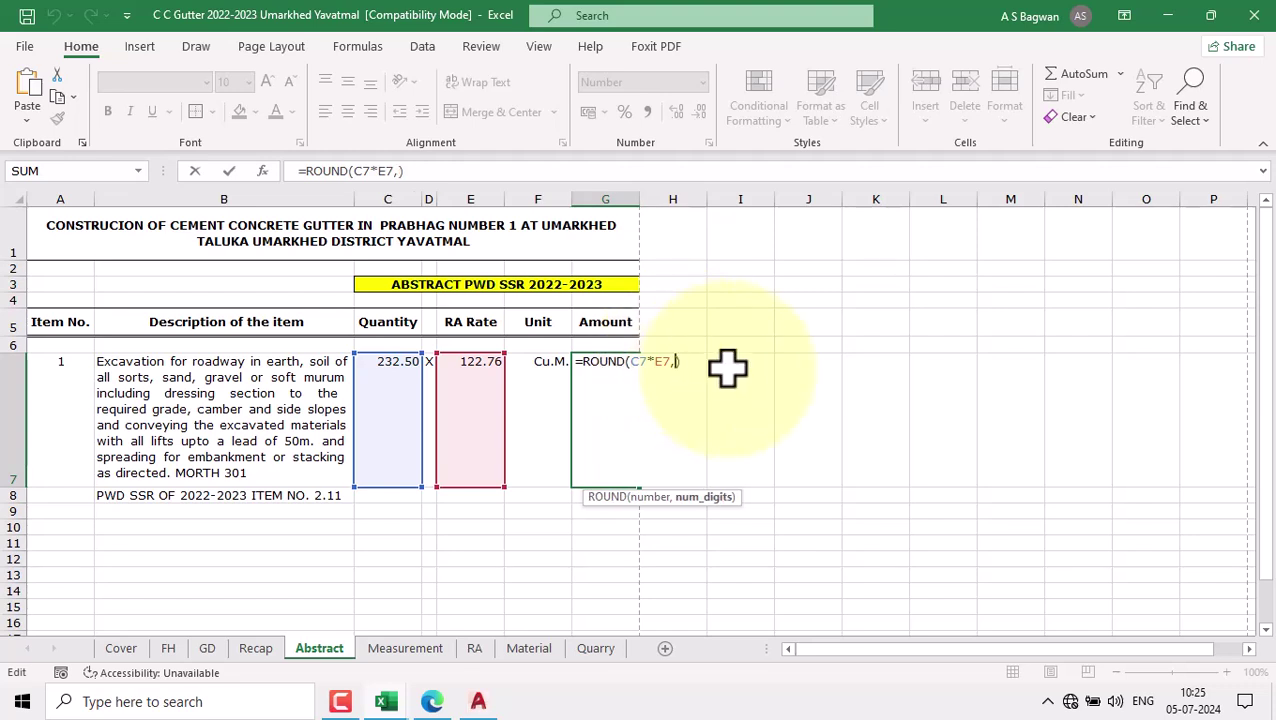
pyautogui.write('2')
pyautogui.press('Return')
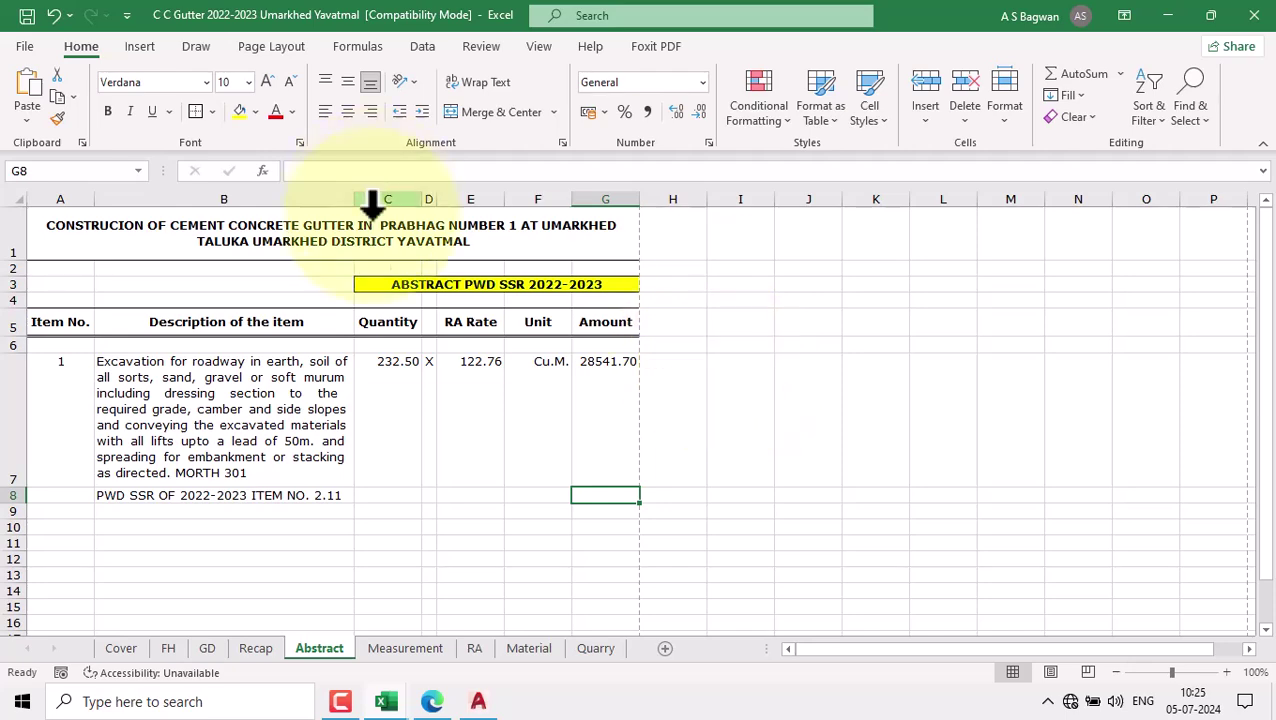
# Step: Check the rate link in E7, then change the RA sheet's total rate per unit in G29 to round to a whole number
pyautogui.doubleClick(468, 398)
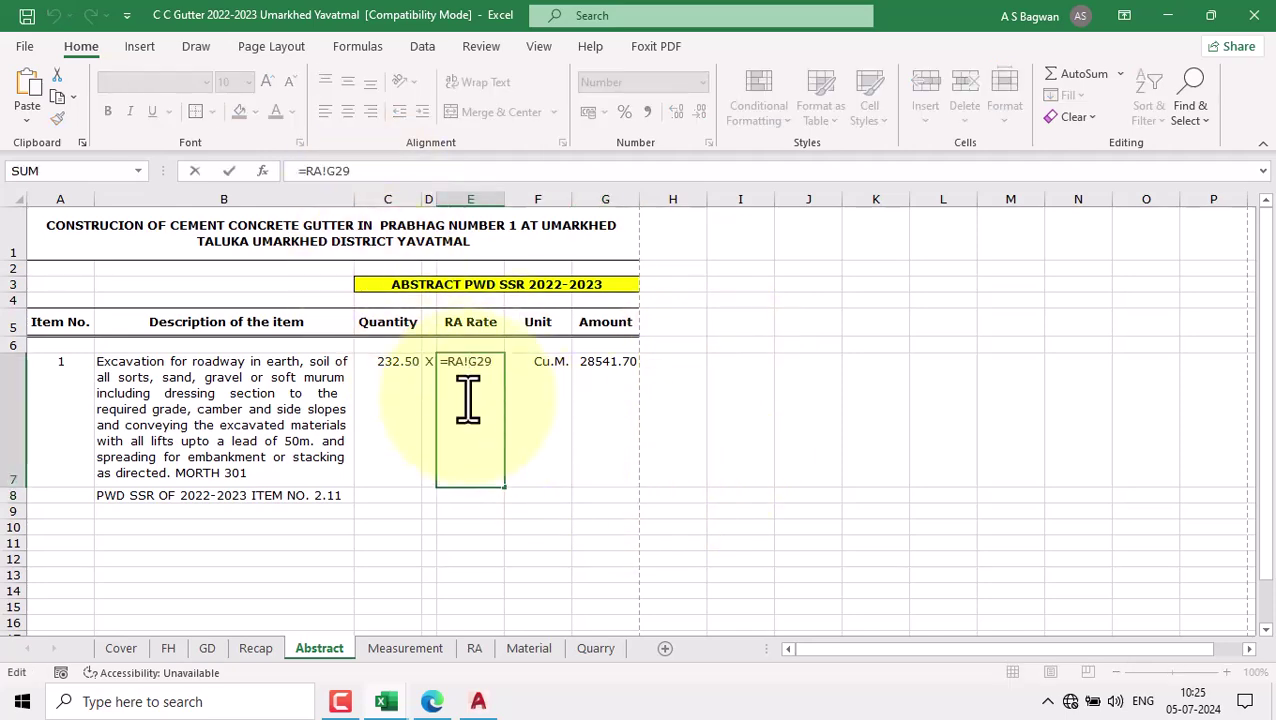
pyautogui.press('Escape')
pyautogui.click(476, 650)
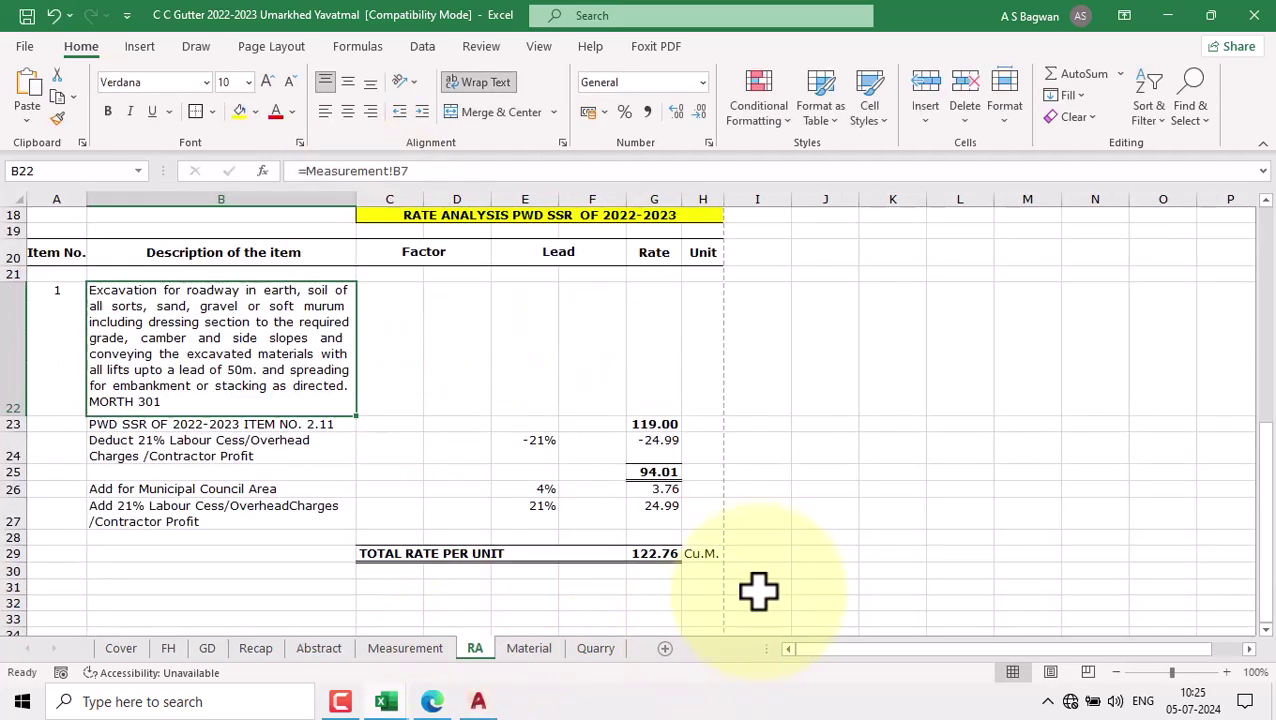
pyautogui.click(664, 557)
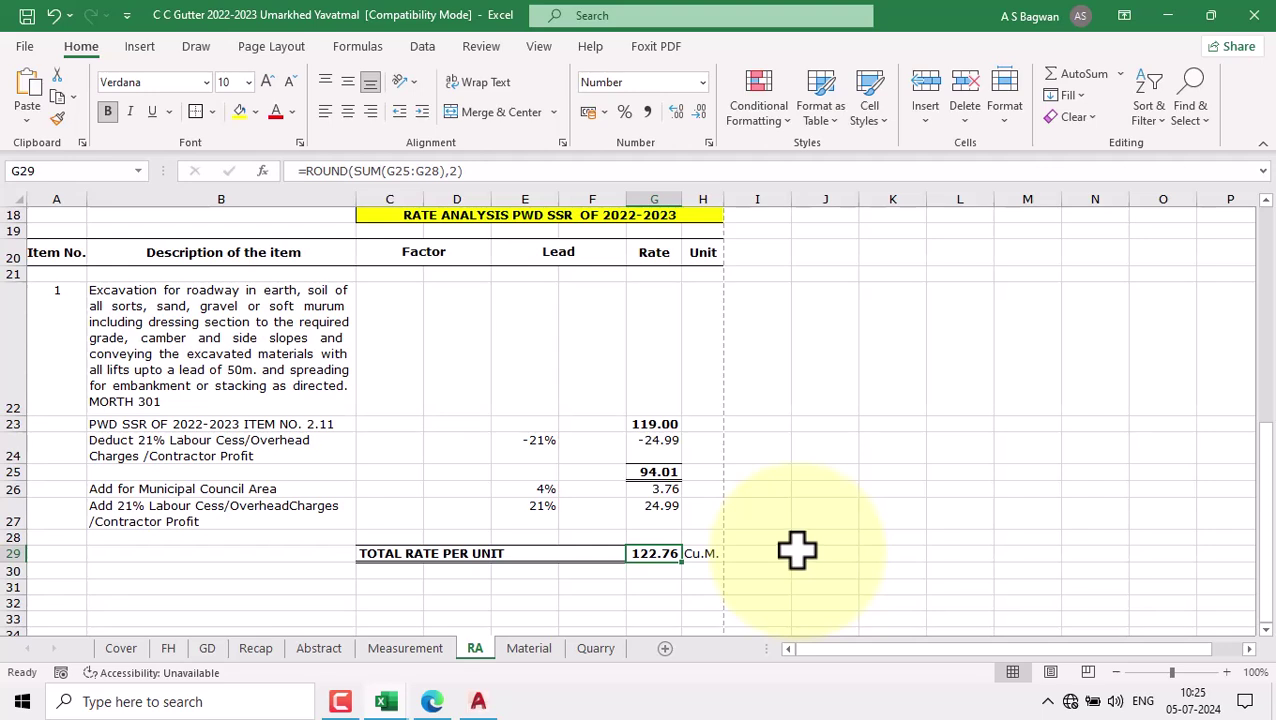
pyautogui.doubleClick(663, 554)
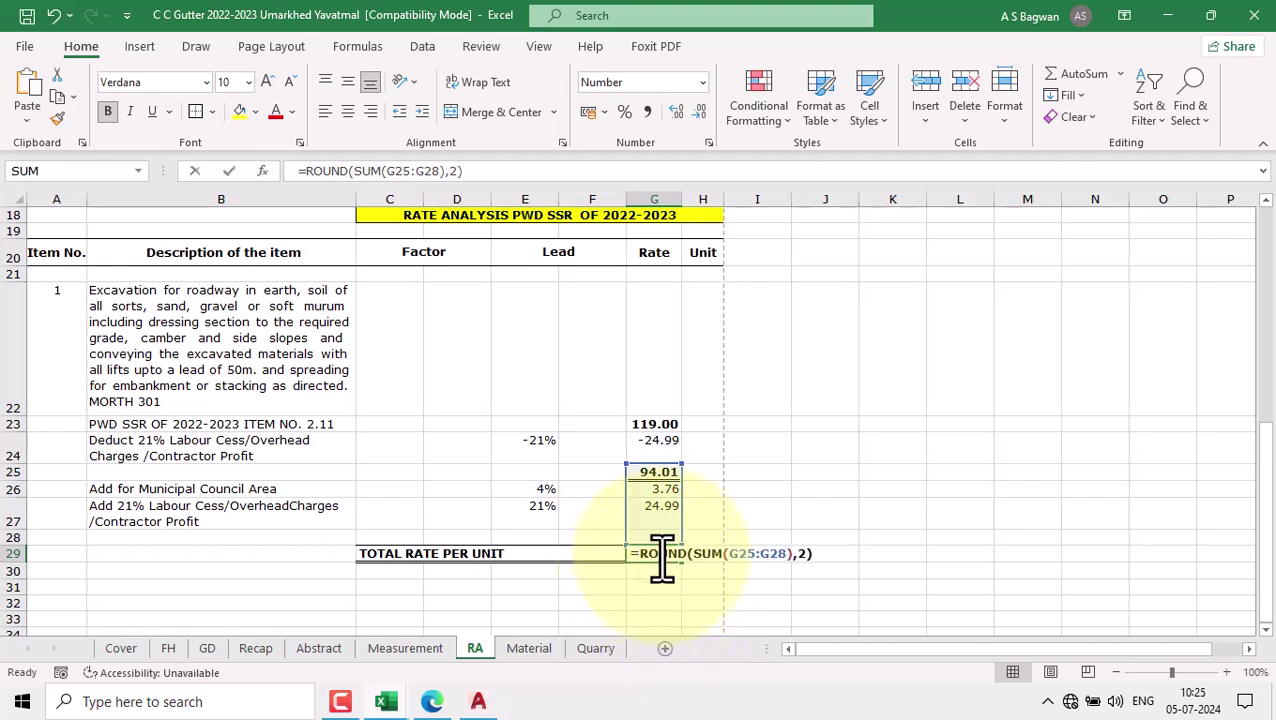
pyautogui.click(806, 556)
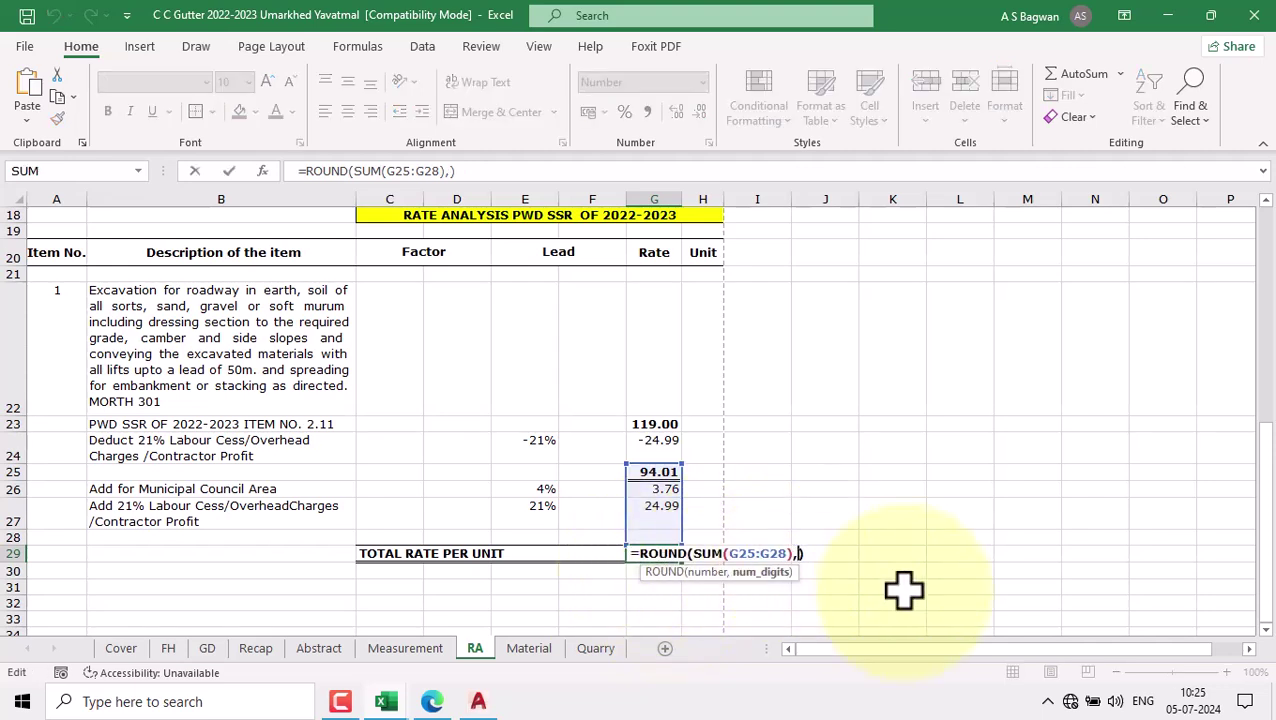
pyautogui.press('Return')
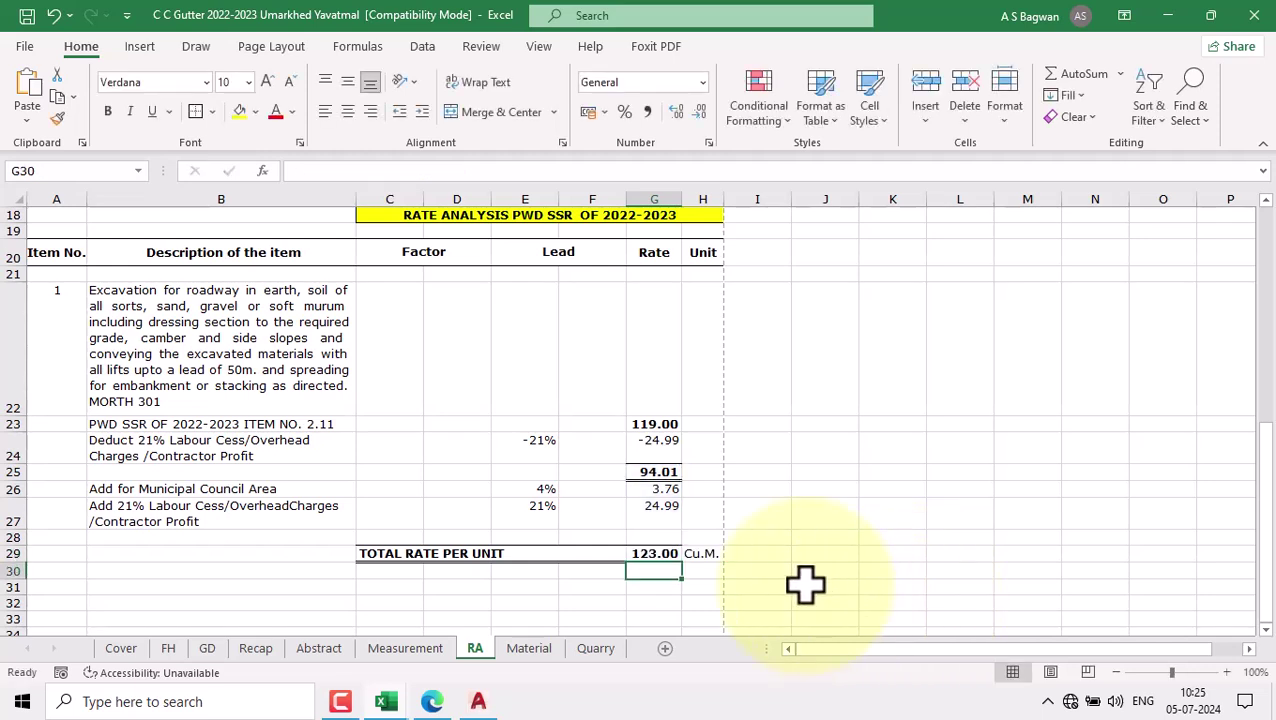
# Step: Undo the whole-number rounding of the RA sheet's total rate per unit in G29, then select item 1's row on the Abstract sheet
pyautogui.hotkey('ctrl', 'z')
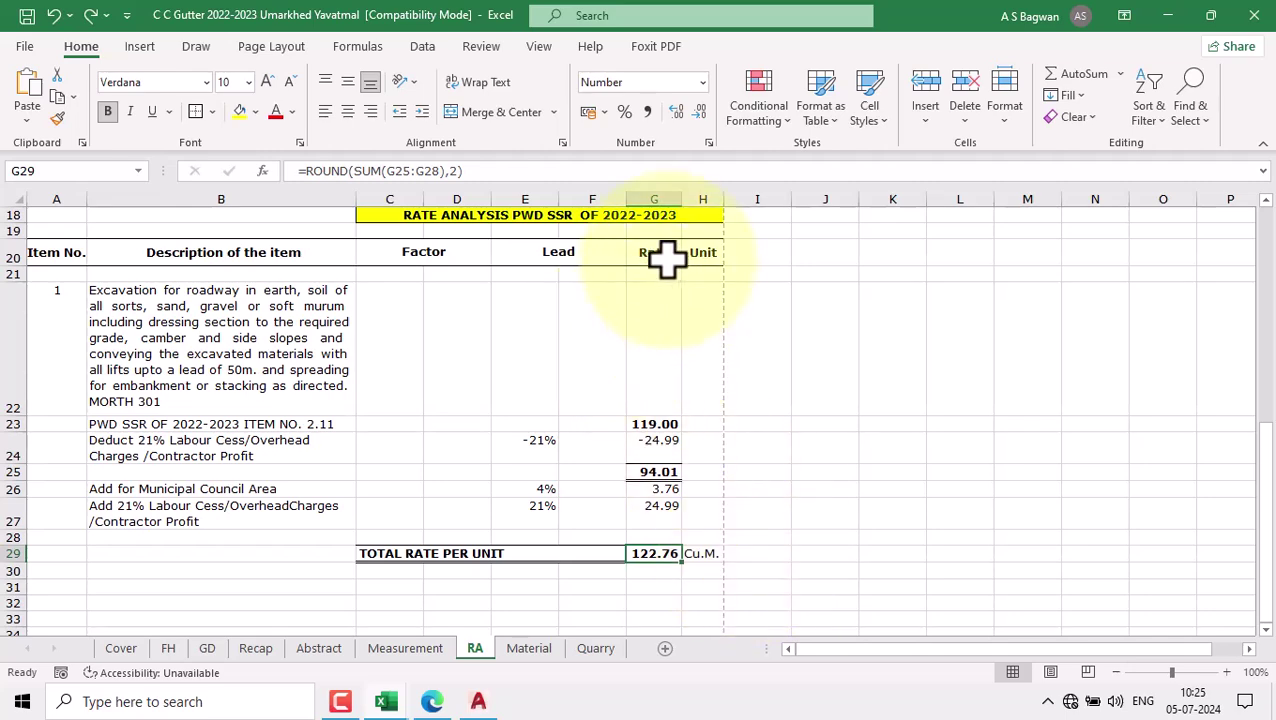
pyautogui.click(338, 650)
pyautogui.moveTo(57, 416); pyautogui.dragTo(590, 483)
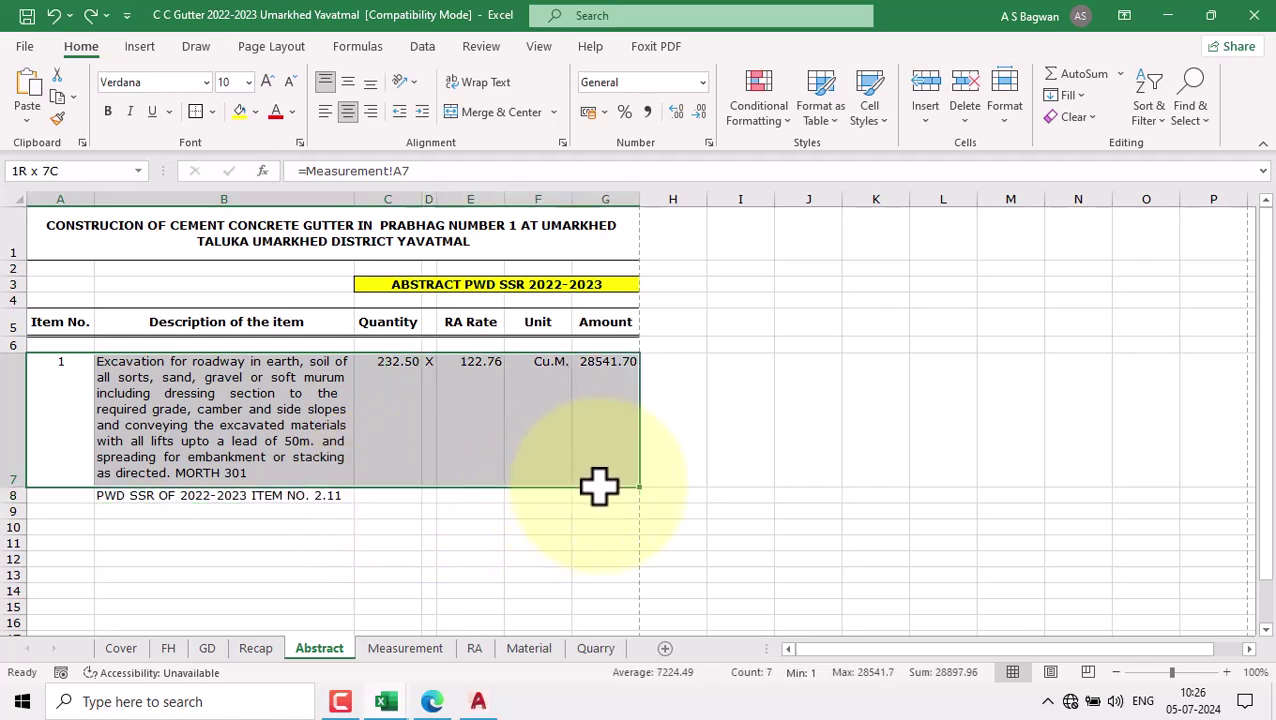
# Step: Review the excavation item's entries on the Measurement and RA sheets, look at the Material sheet, and recheck item 1's rows on Abstract
pyautogui.click(405, 650)
pyautogui.moveTo(60, 395); pyautogui.dragTo(609, 512)
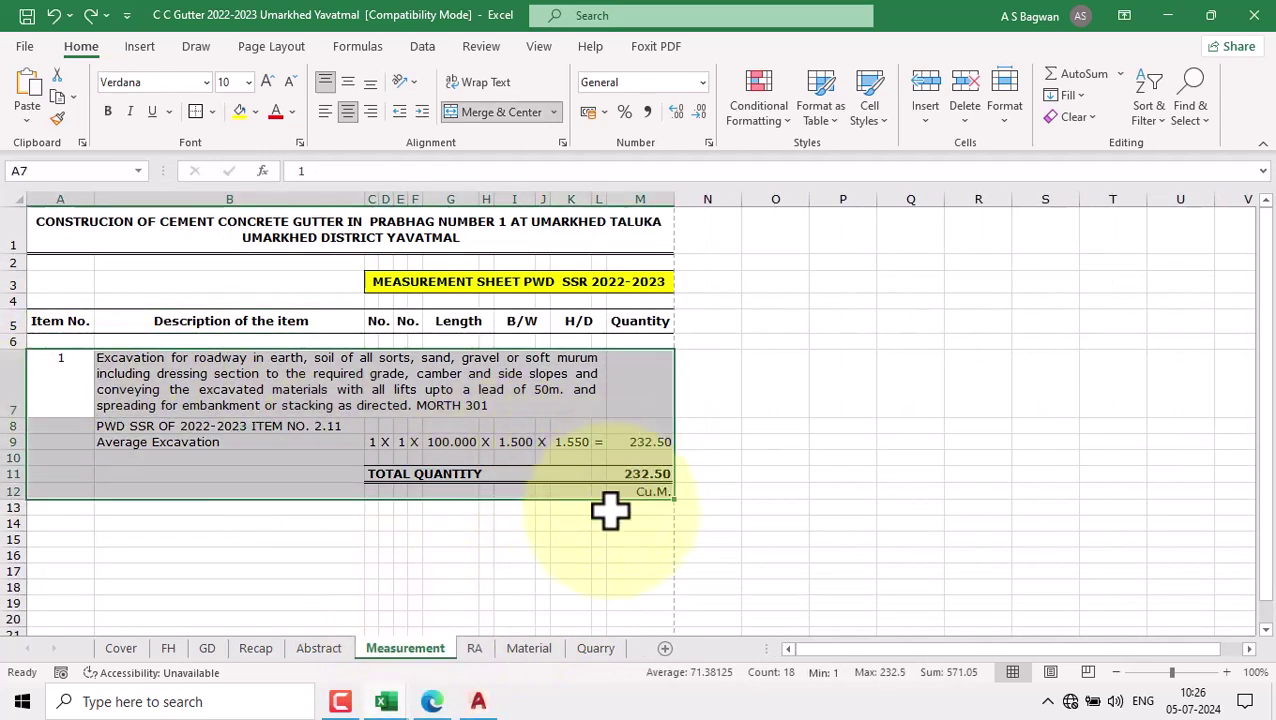
pyautogui.click(476, 649)
pyautogui.moveTo(60, 330); pyautogui.dragTo(693, 556)
pyautogui.click(529, 649)
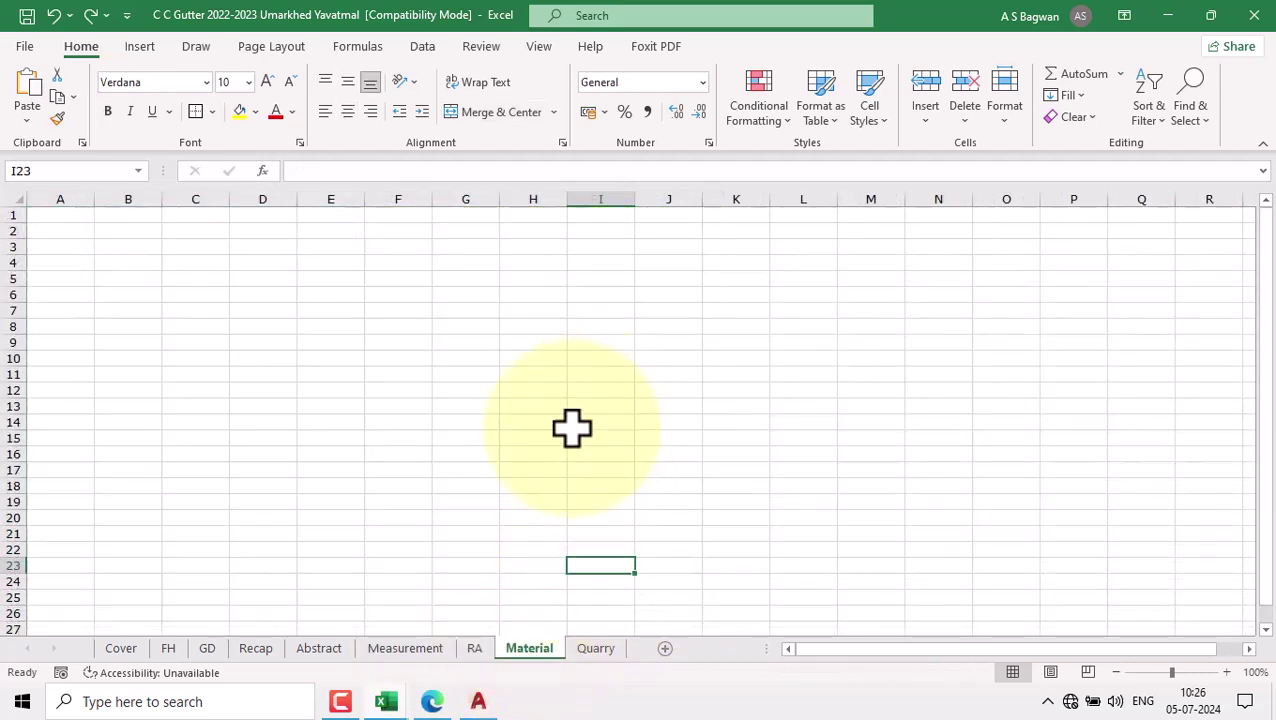
pyautogui.click(320, 648)
pyautogui.click(356, 462)
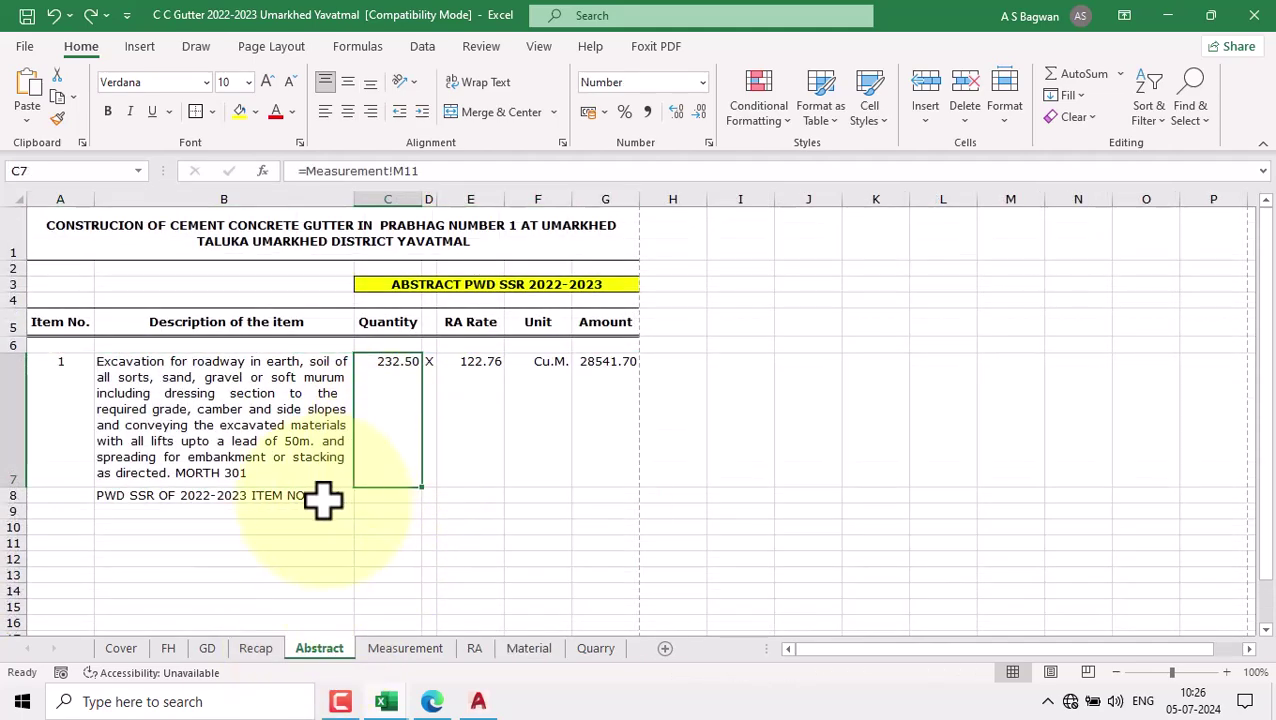
pyautogui.moveTo(40, 421); pyautogui.dragTo(509, 489)
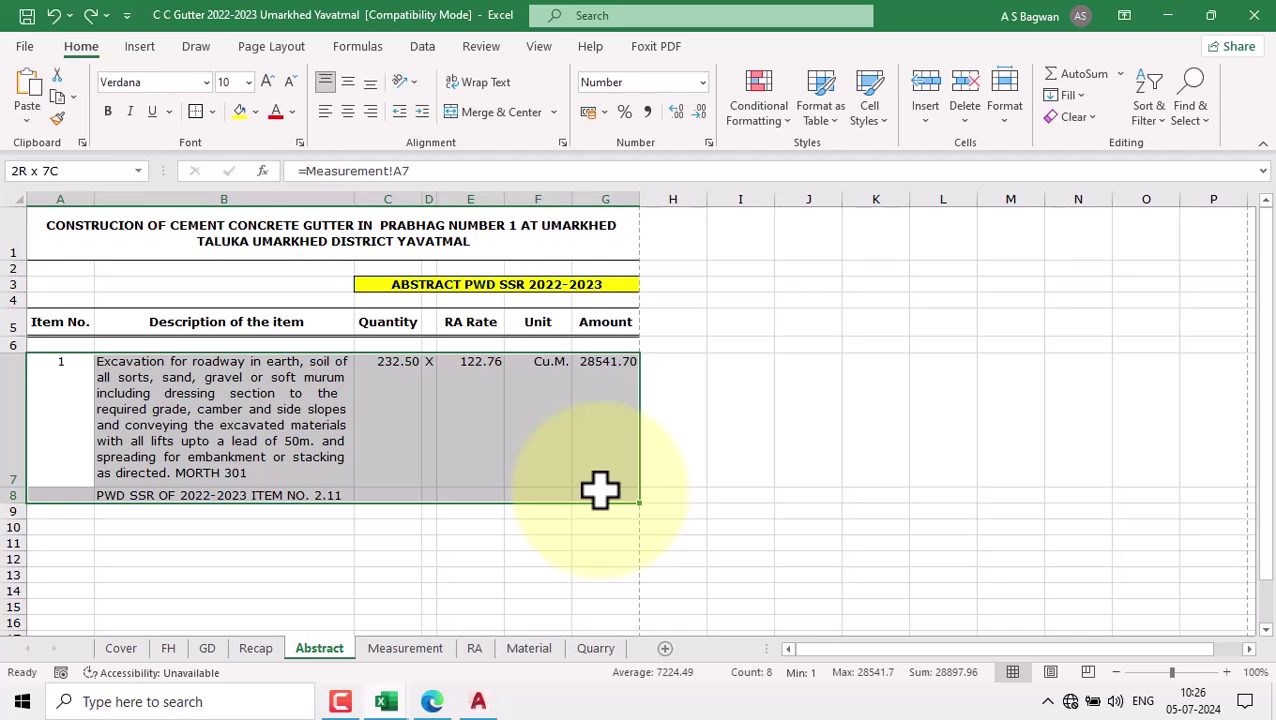
pyautogui.click(403, 649)
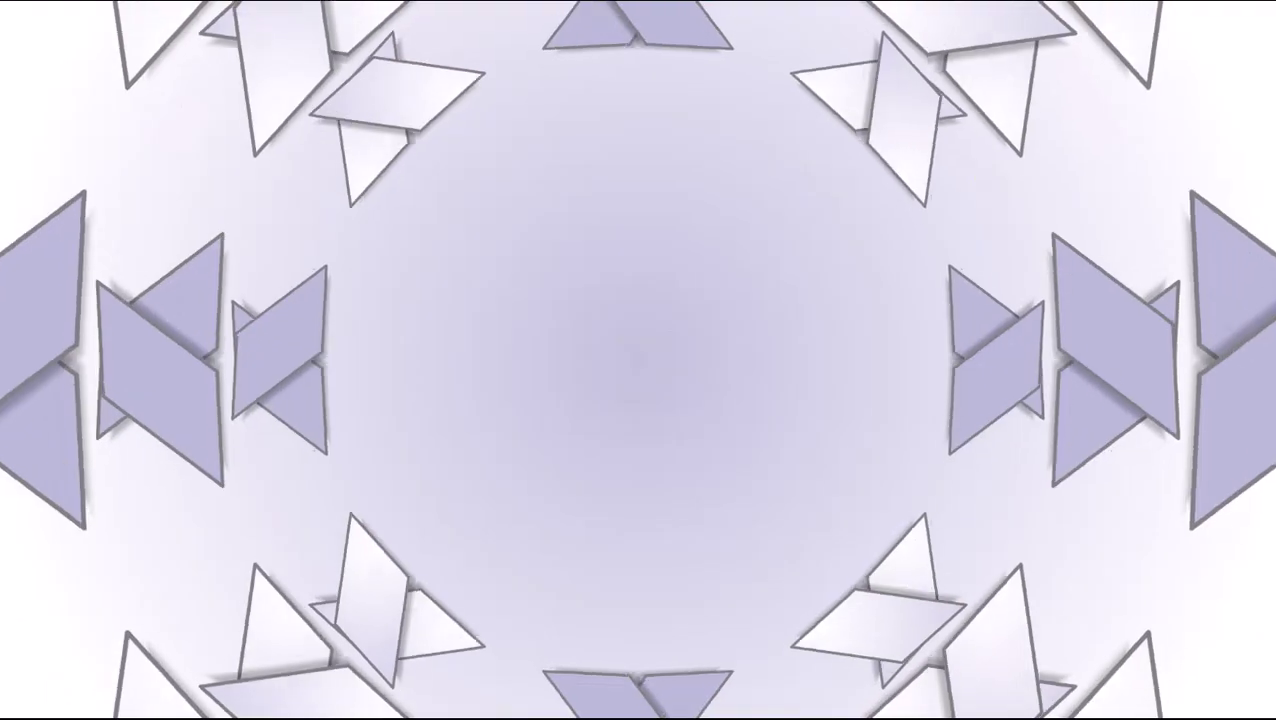